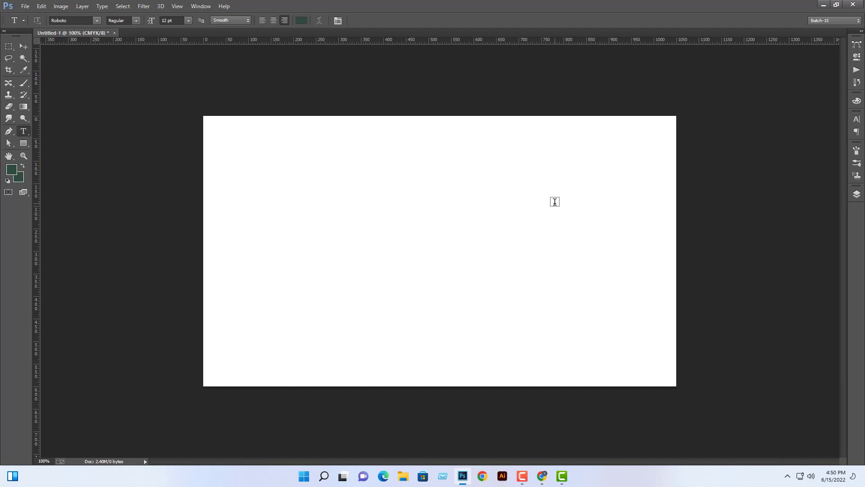
pyautogui.hotkey('ctrl', '-')
pyautogui.hotkey('ctrl', '-')
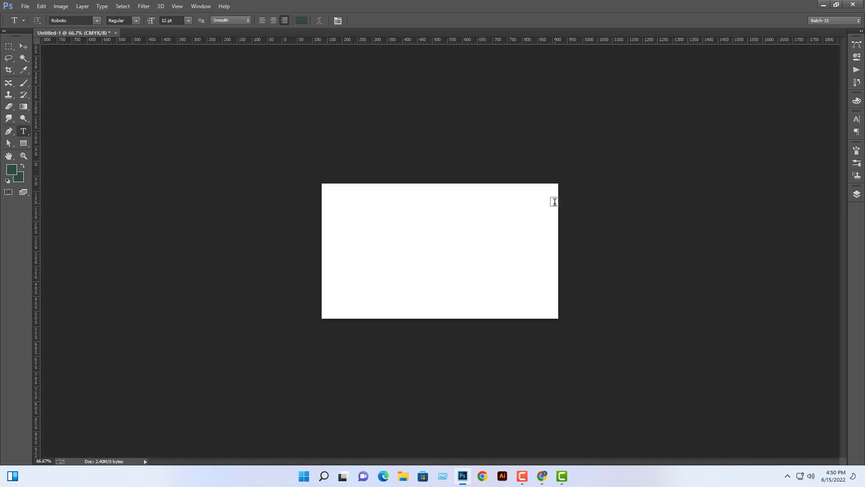
pyautogui.hotkey('ctrl', '+')
pyautogui.hotkey('ctrl', '+')
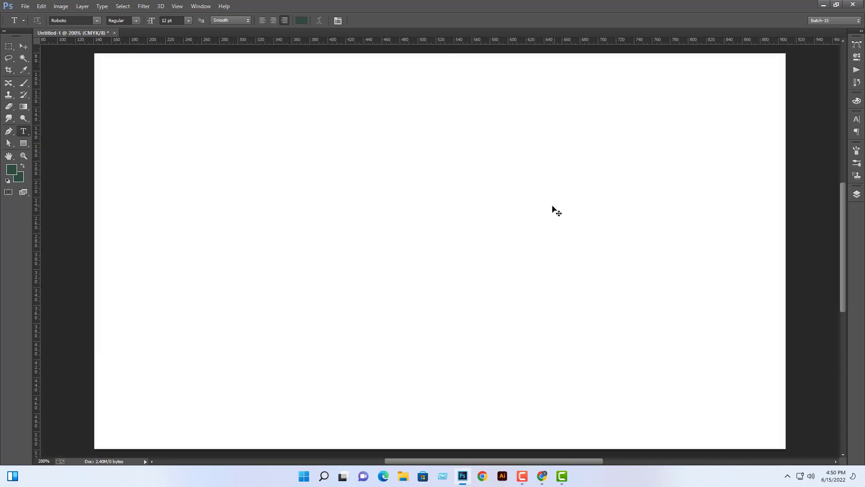
pyautogui.hotkey('ctrl', '-')
pyautogui.hotkey('ctrl', '+')
pyautogui.hotkey('ctrl', '-')
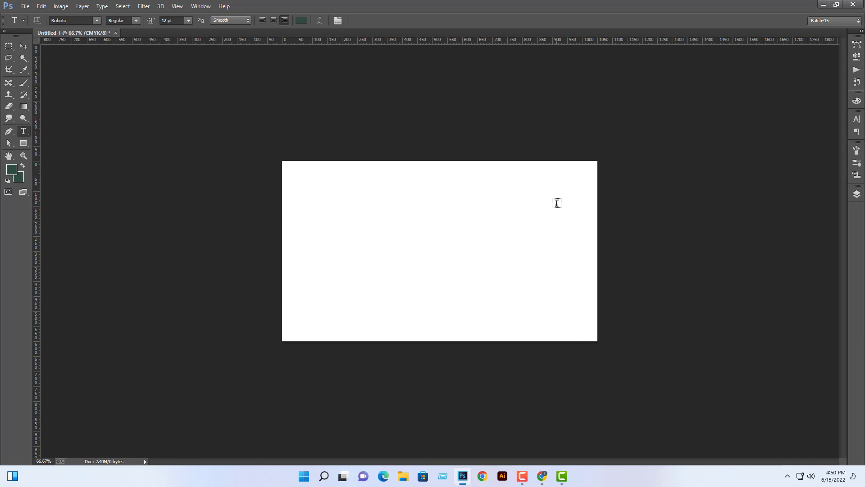
pyautogui.hotkey('ctrl', '+')
pyautogui.hotkey('ctrl', '+')
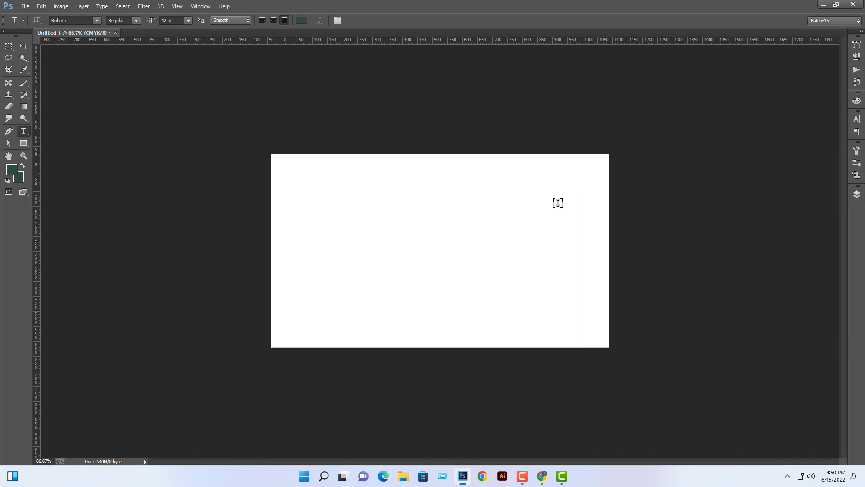
pyautogui.hotkey('ctrl', '+')
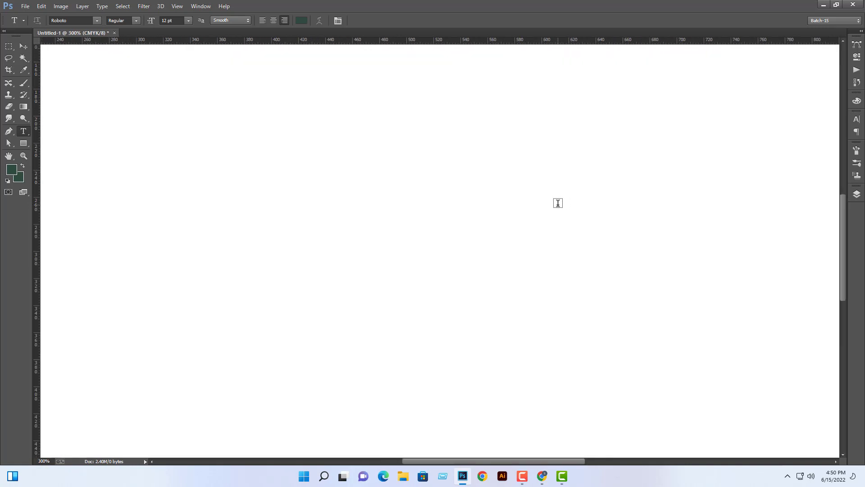
pyautogui.hotkey('ctrl', '-')
pyautogui.hotkey('ctrl', '-')
pyautogui.hotkey('ctrl', '-')
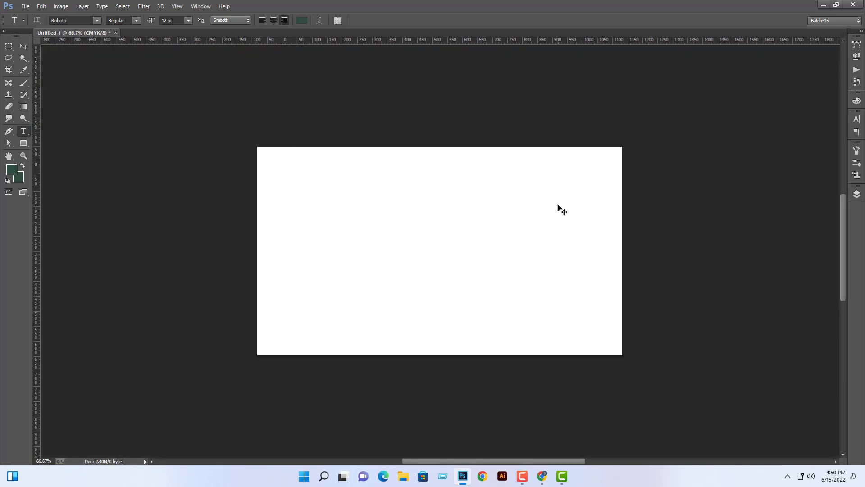
pyautogui.hotkey('ctrl', '+')
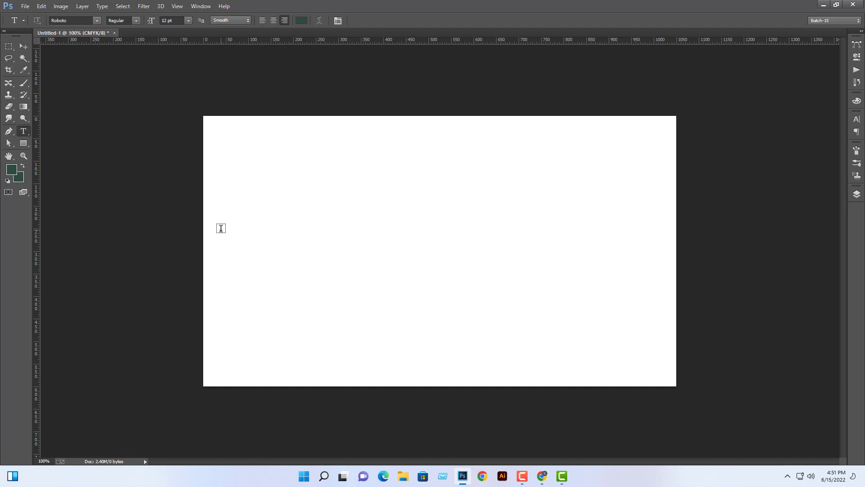
# Draw a square shape about 77 px wide in the upper-left area of the canvas with the Rectangle tool.
pyautogui.click(23, 143)
pyautogui.moveTo(272, 150); pyautogui.dragTo(324, 186)
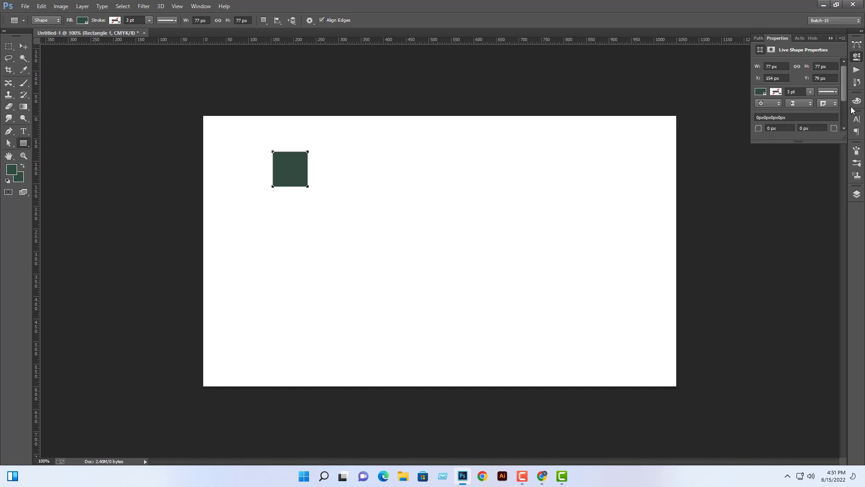
pyautogui.click(761, 92)
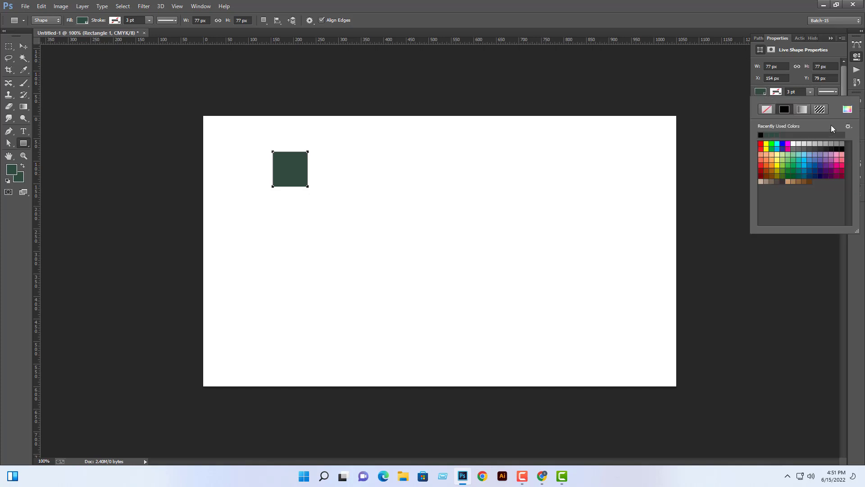
pyautogui.click(762, 94)
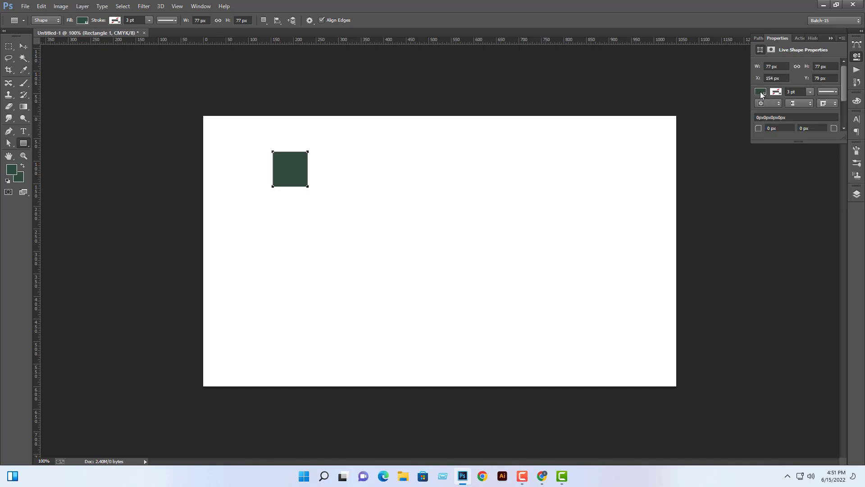
# Set the square's fill to pure cyan with C 100, M 0, Y 0, K 0 and deselect it.
pyautogui.click(762, 94)
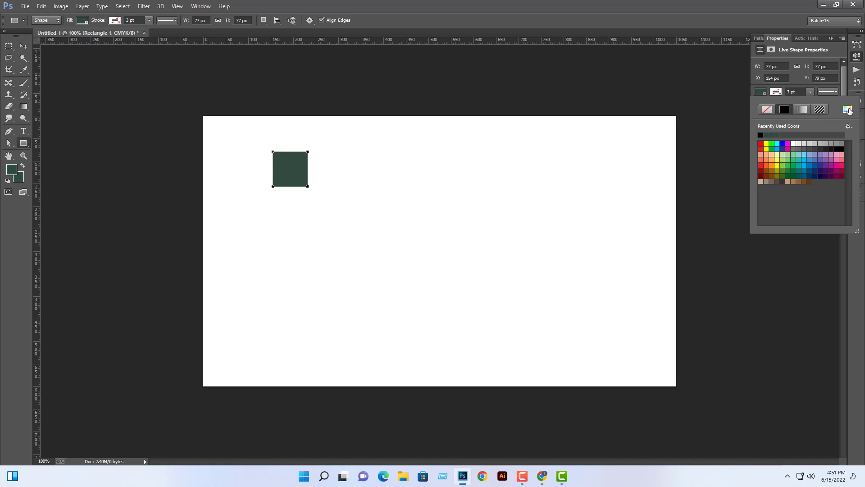
pyautogui.click(849, 111)
pyautogui.click(847, 222)
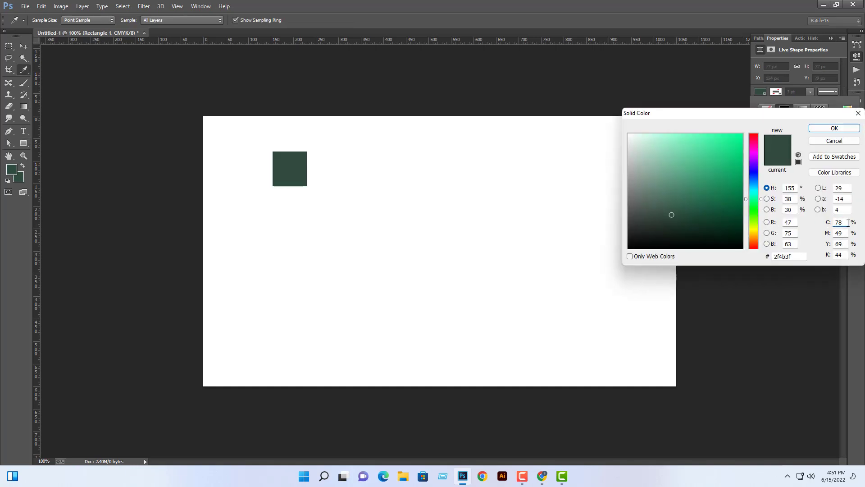
pyautogui.moveTo(847, 223); pyautogui.dragTo(835, 222)
pyautogui.write('100')
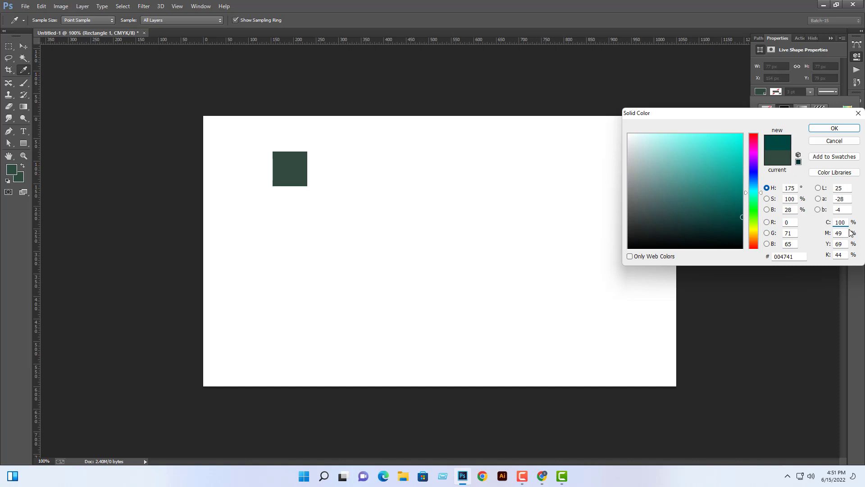
pyautogui.press('Tab')
pyautogui.write('0')
pyautogui.press('Tab')
pyautogui.write('0')
pyautogui.press('Tab')
pyautogui.write('0')
pyautogui.press('Tab')
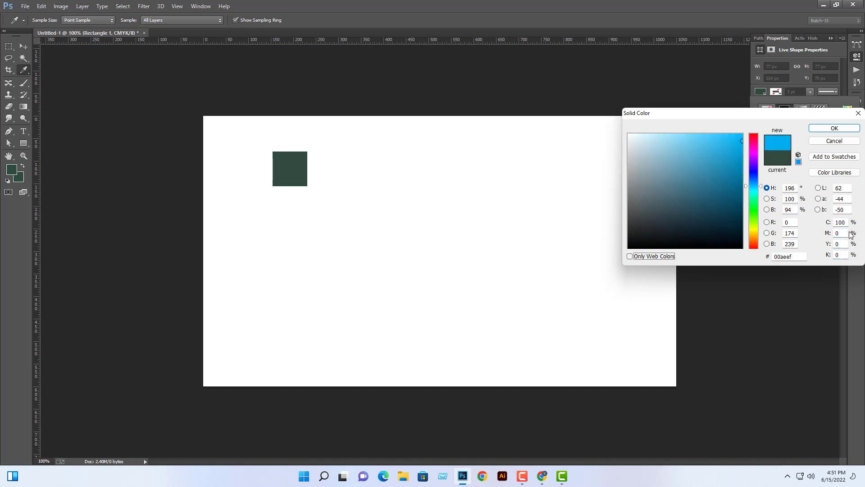
pyautogui.click(819, 130)
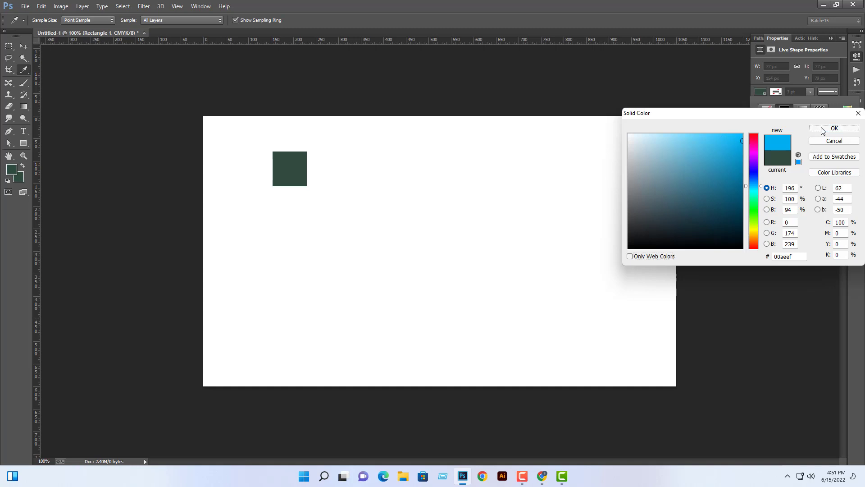
pyautogui.press('v')
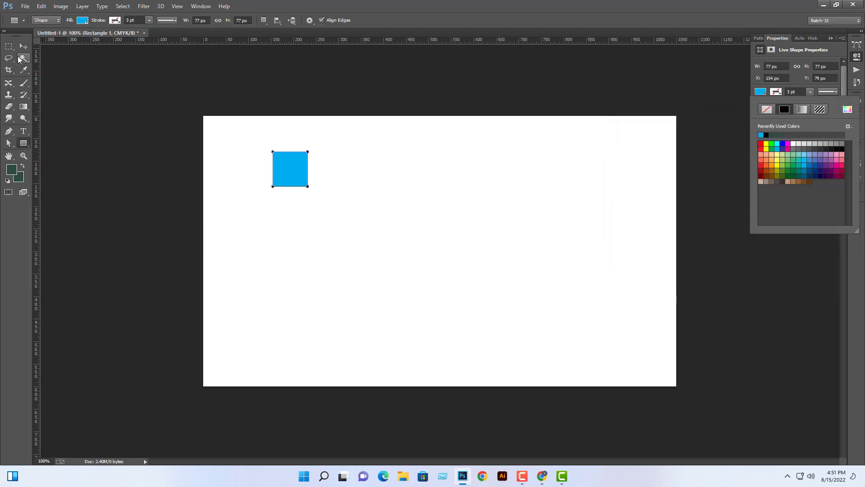
pyautogui.click(446, 221)
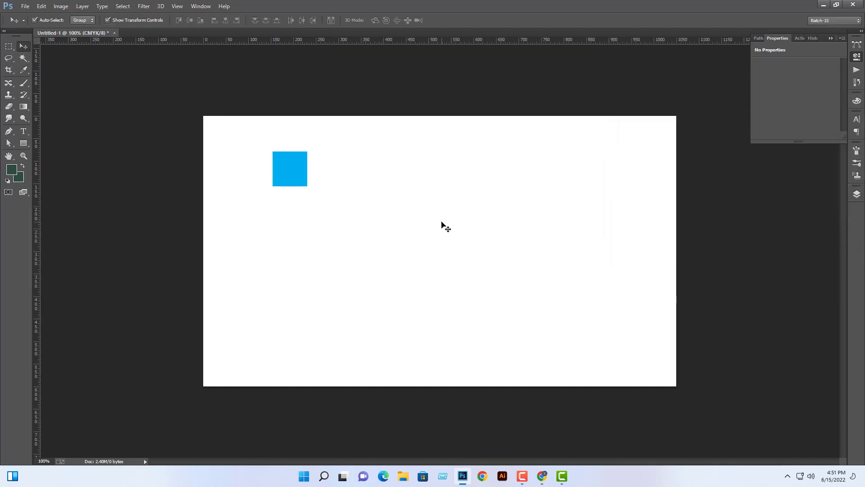
# Duplicate the cyan square straight down, leaving a narrow gap between the two.
pyautogui.scroll(2, 432, 228)
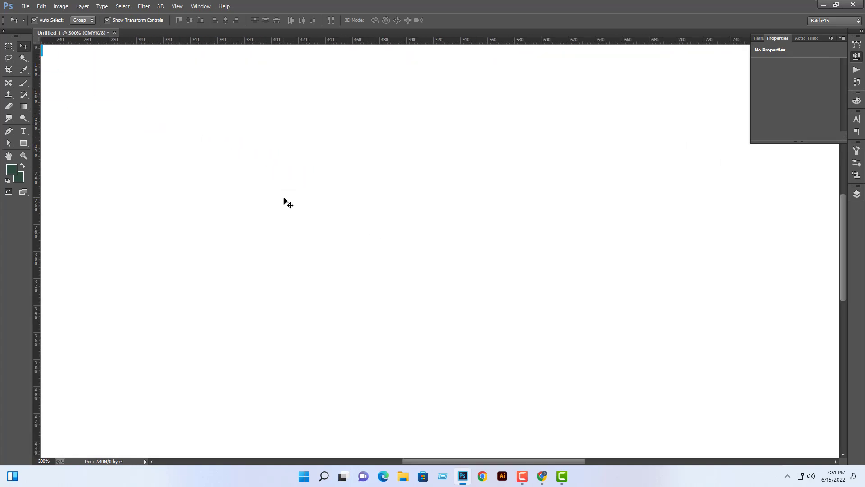
pyautogui.moveTo(286, 201); pyautogui.dragTo(396, 191)
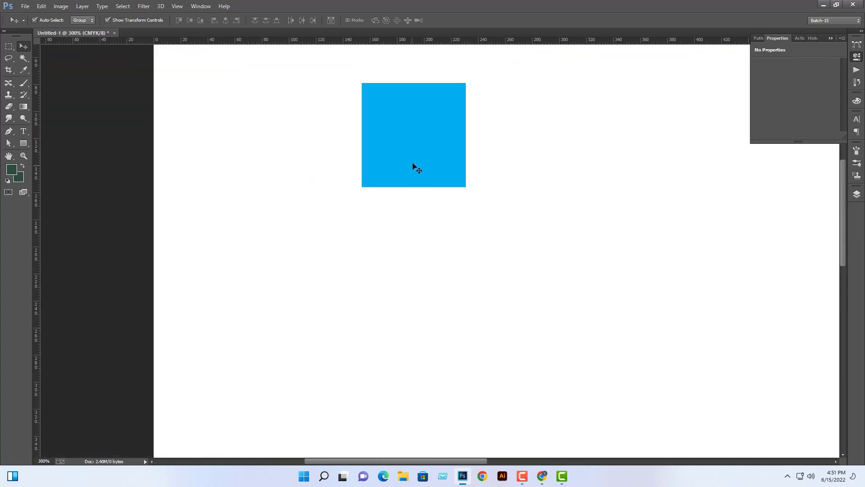
pyautogui.click(423, 148)
pyautogui.moveTo(456, 147); pyautogui.dragTo(456, 260)
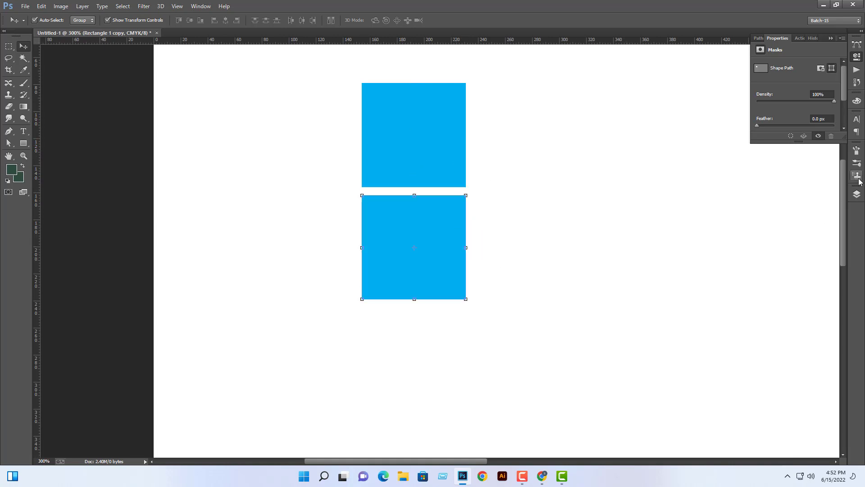
# Change the lower square's fill to pure magenta with C 0, M 100, Y 0, K 0.
pyautogui.click(856, 194)
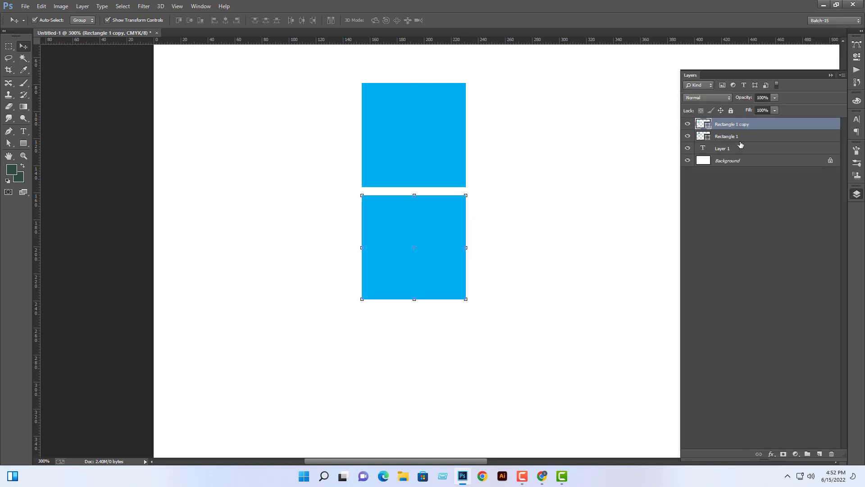
pyautogui.doubleClick(705, 125)
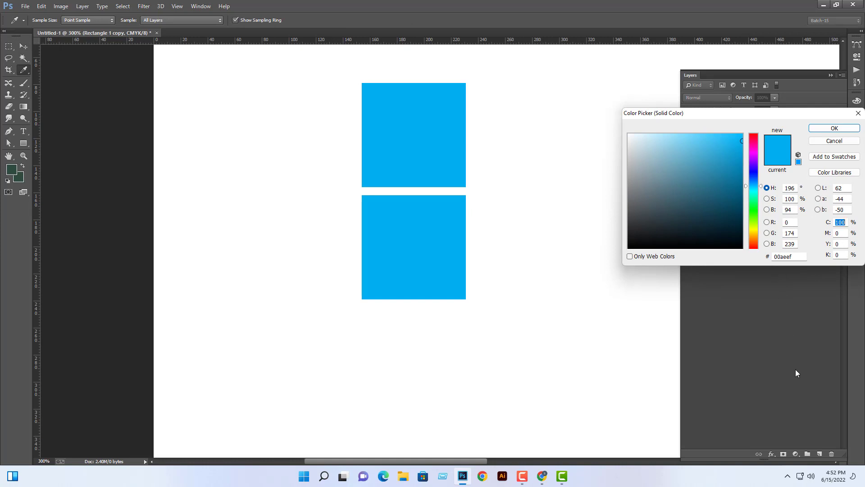
pyautogui.press('Tab')
pyautogui.write('100')
pyautogui.press('Tab')
pyautogui.hotkey('shift', 'Tab')
pyautogui.hotkey('shift', 'Tab')
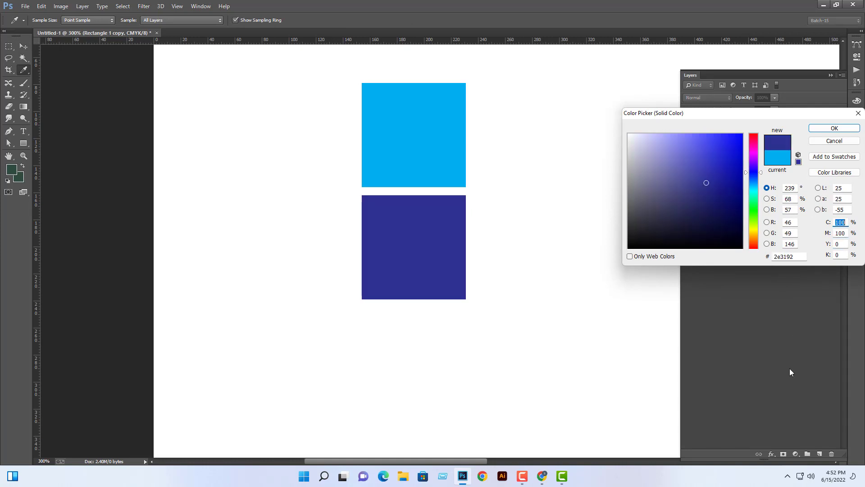
pyautogui.write('0')
pyautogui.press('Return')
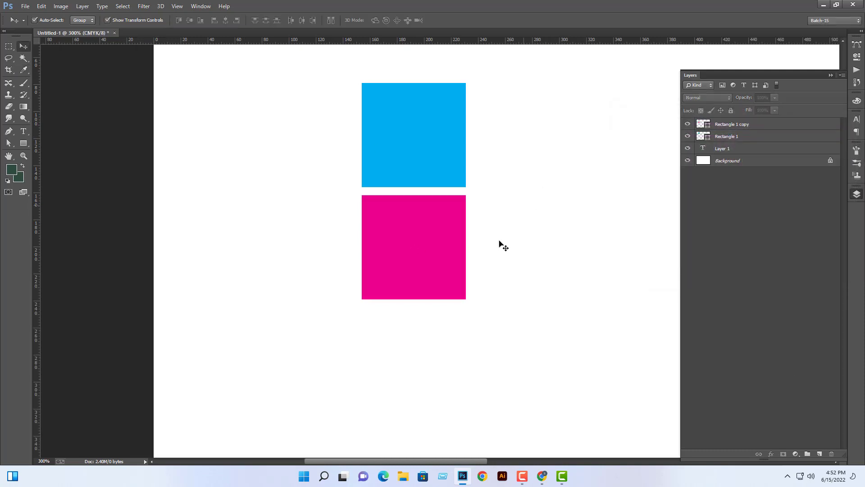
# Duplicate the magenta square directly below itself and fill the copy yellow with C 0, M 0, Y 100, K 0.
pyautogui.moveTo(558, 252); pyautogui.dragTo(527, 199)
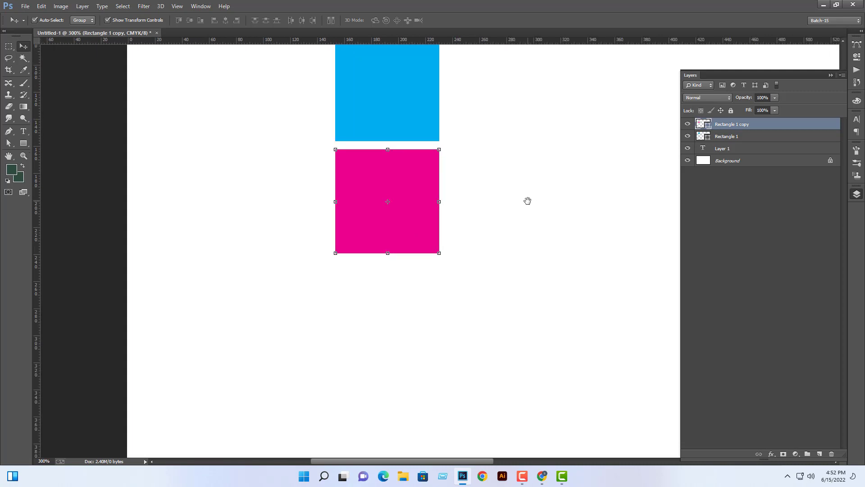
pyautogui.keyDown('alt'); pyautogui.moveTo(405, 175); pyautogui.dragTo(423, 284); pyautogui.keyUp('alt')
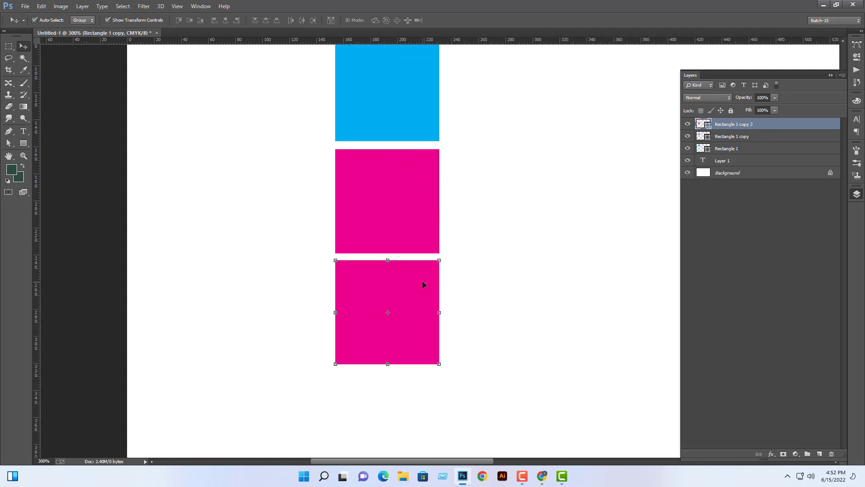
pyautogui.doubleClick(706, 125)
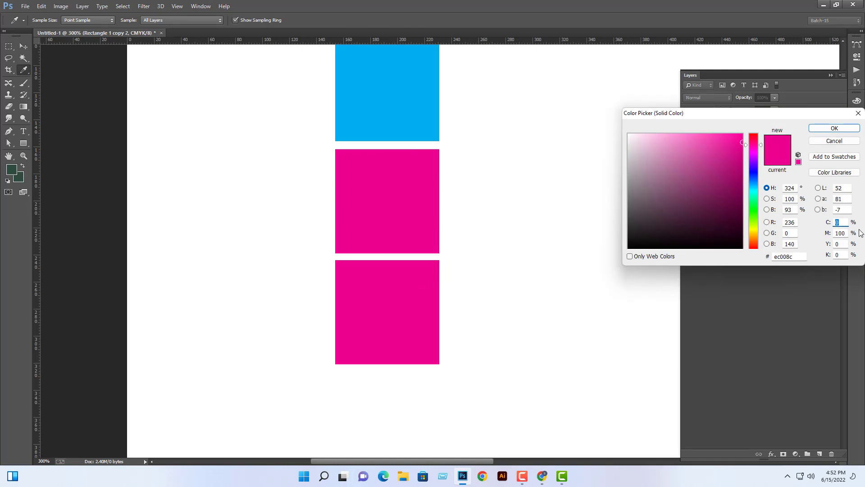
pyautogui.press('Tab')
pyautogui.write('0')
pyautogui.press('Tab')
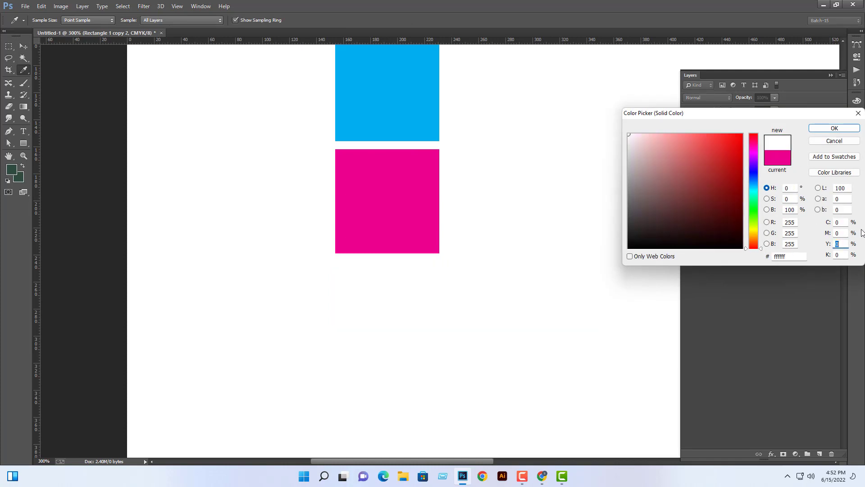
pyautogui.write('100')
pyautogui.press('Return')
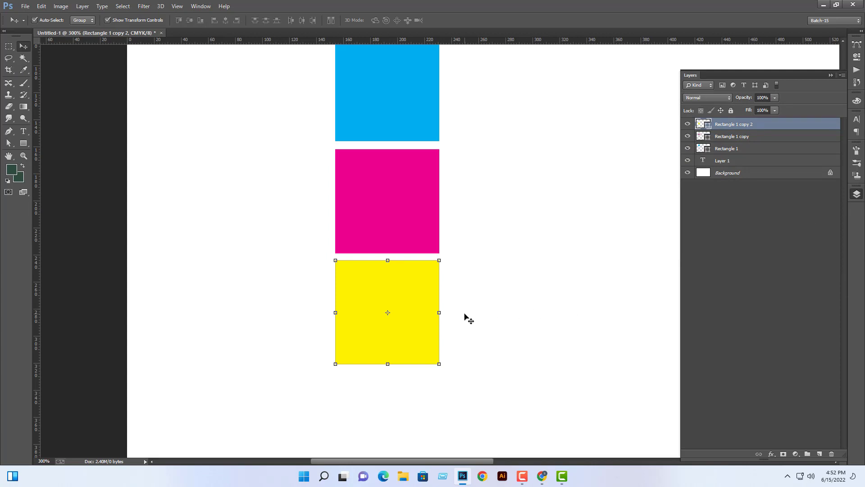
# Duplicate the yellow square directly below itself and fill the copy black with C 0, M 0, Y 0, K 100.
pyautogui.hotkey('ctrl', '-')
pyautogui.moveTo(419, 279); pyautogui.dragTo(427, 348)
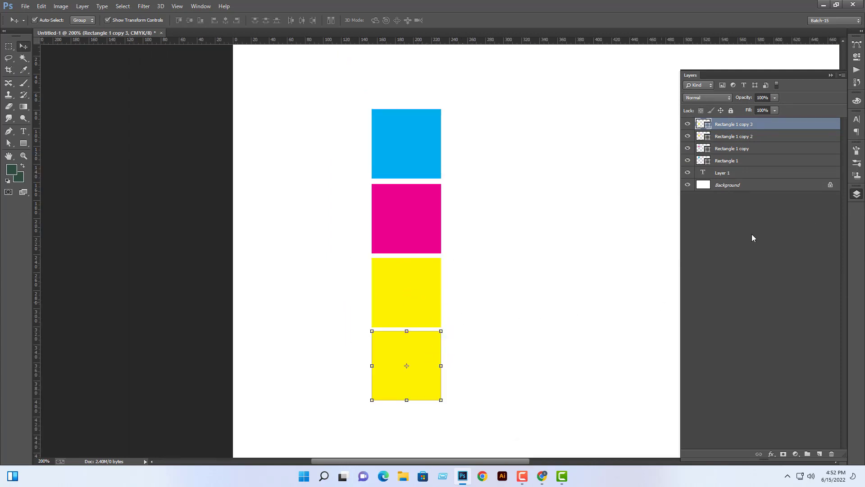
pyautogui.doubleClick(706, 130)
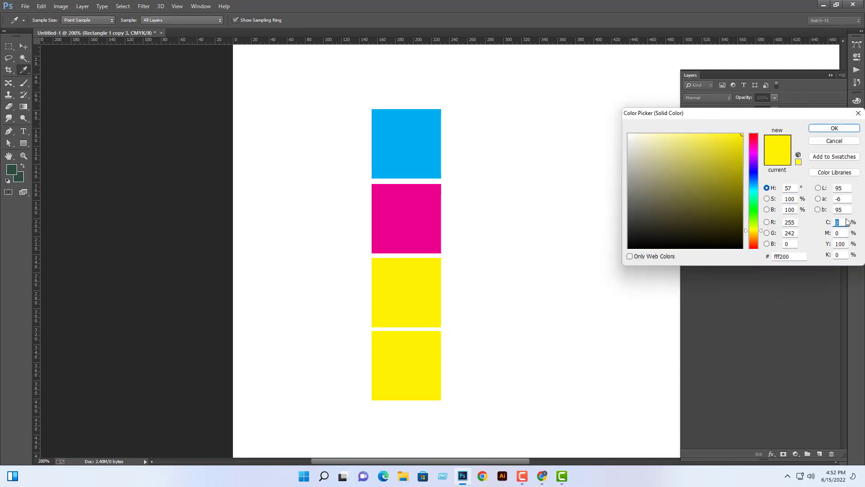
pyautogui.press('Tab')
pyautogui.press('Tab')
pyautogui.write('0')
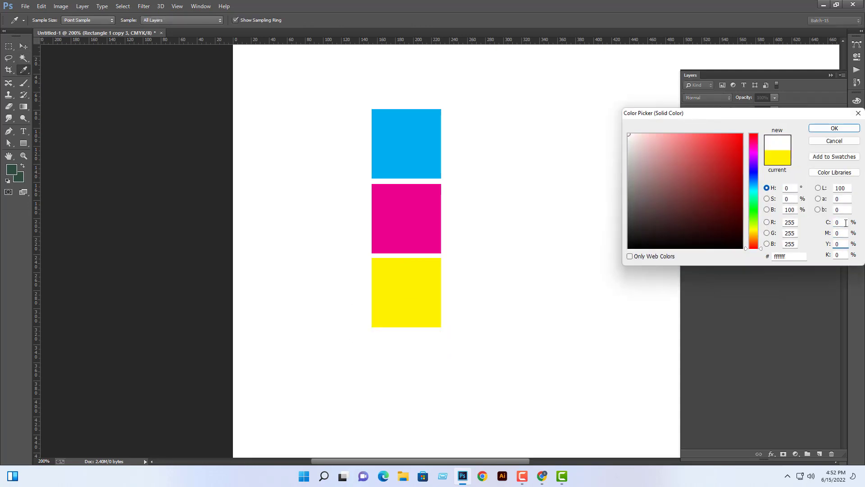
pyautogui.press('Tab')
pyautogui.write('100')
pyautogui.press('Return')
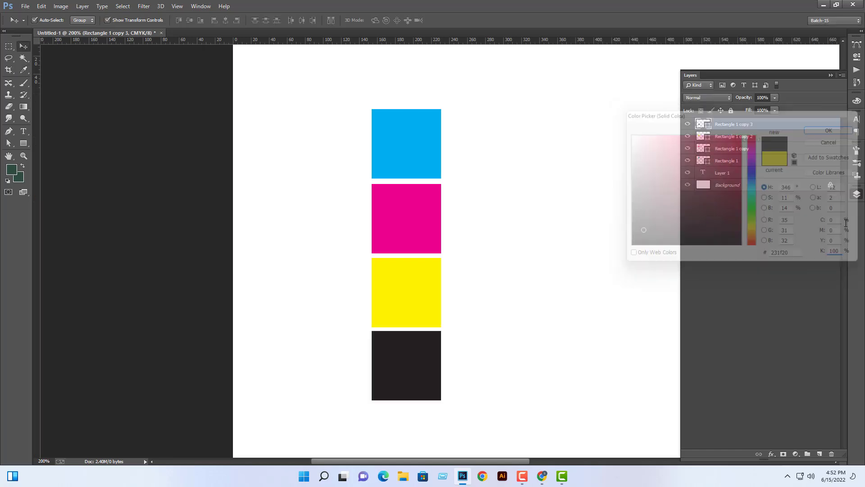
pyautogui.click(529, 149)
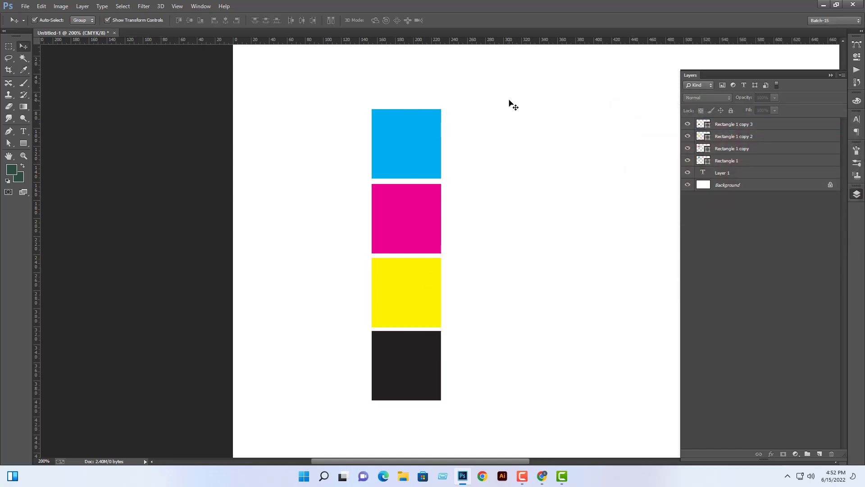
# Move all four colour squares together up and left, closer to the canvas's upper-left corner, and deselect them.
pyautogui.moveTo(509, 103); pyautogui.dragTo(413, 400)
pyautogui.moveTo(403, 298); pyautogui.dragTo(310, 261)
pyautogui.click(464, 228)
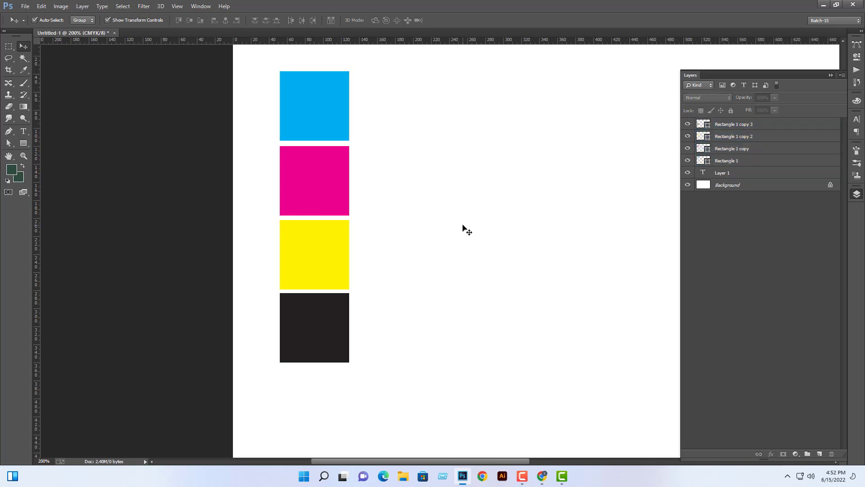
# Nudge the black square vertically so its gap below the yellow square matches the spacing between the other squares.
pyautogui.click(321, 318)
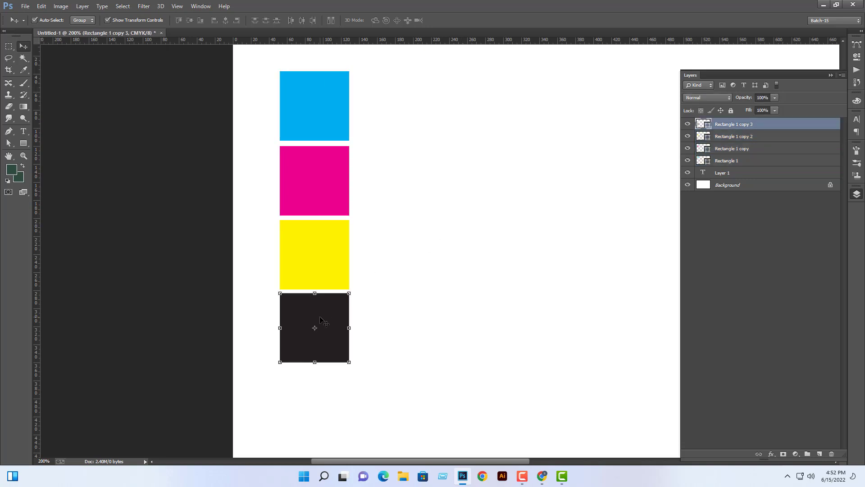
pyautogui.hotkey('shift', 'Down')
pyautogui.press('Up')
pyautogui.press('Up')
pyautogui.press('Up')
pyautogui.press('Up')
pyautogui.press('Up')
pyautogui.press('Up')
pyautogui.press('Up')
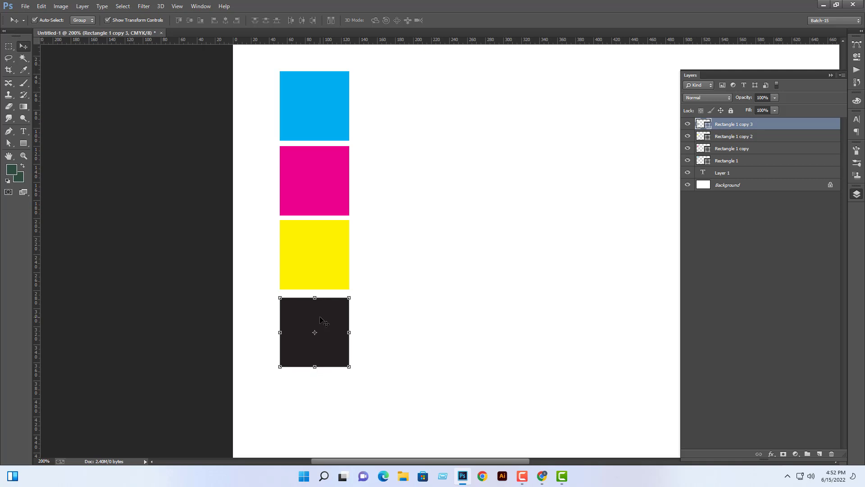
pyautogui.press('Up')
pyautogui.press('Up')
pyautogui.press('Up')
pyautogui.press('Down')
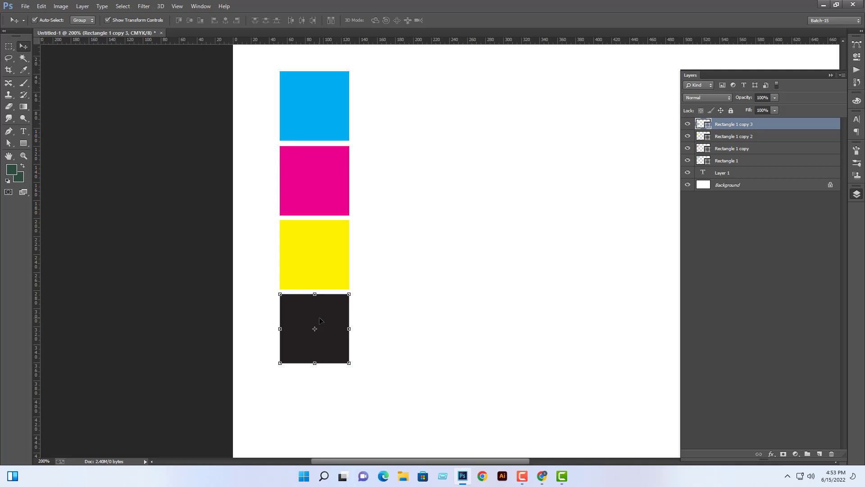
# Scale all four colour squares together to less than half their size, move the column up and left, and deselect it.
pyautogui.moveTo(423, 72); pyautogui.dragTo(311, 285)
pyautogui.press('Return')
pyautogui.moveTo(324, 230); pyautogui.dragTo(291, 168)
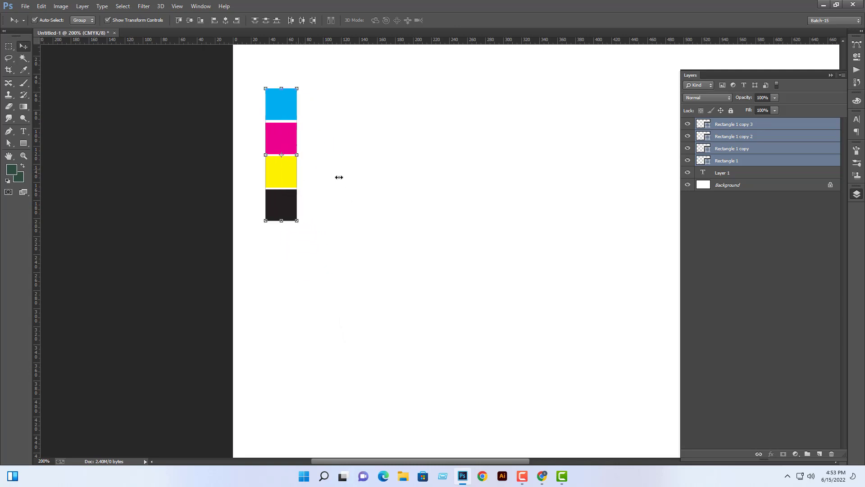
pyautogui.click(361, 184)
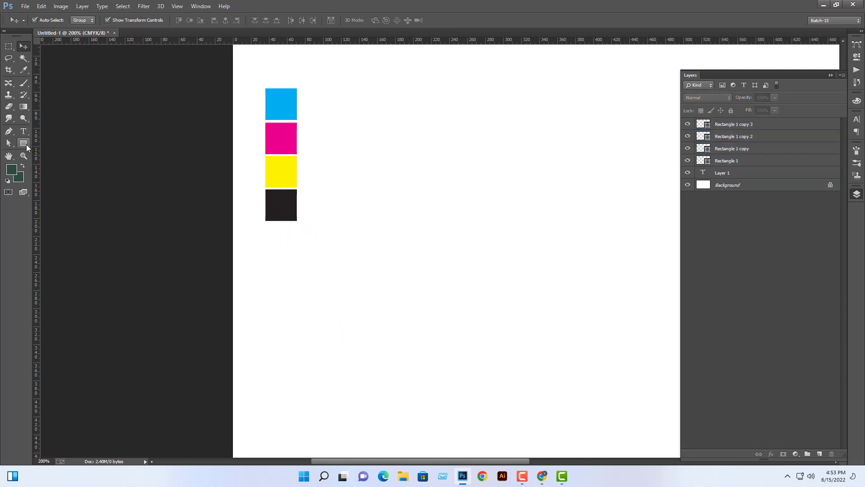
# Draw a rectangle about 68 × 34 px to the right of the cyan square and fill it with C 50, M 50, Y 0, K 0.
pyautogui.click(25, 144)
pyautogui.moveTo(305, 89); pyautogui.dragTo(366, 118)
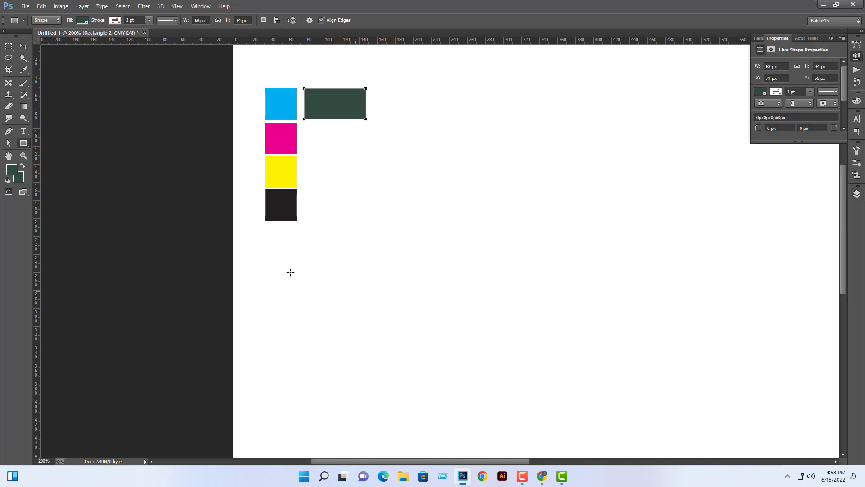
pyautogui.click(759, 94)
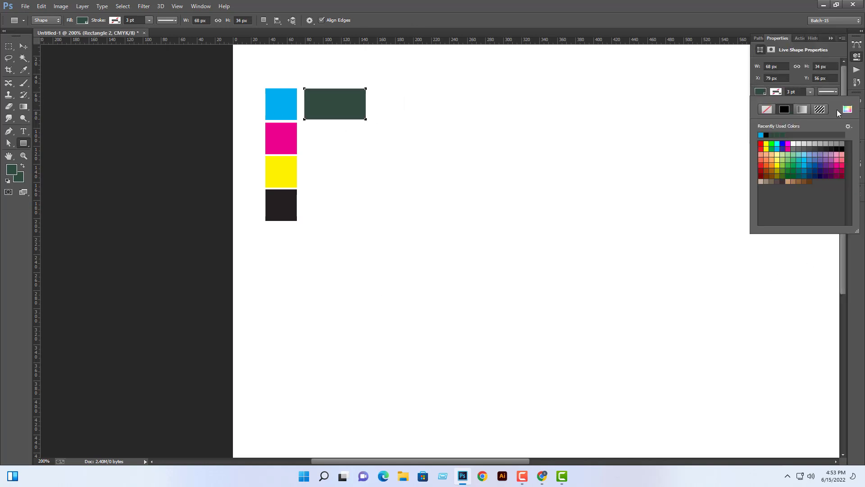
pyautogui.click(849, 110)
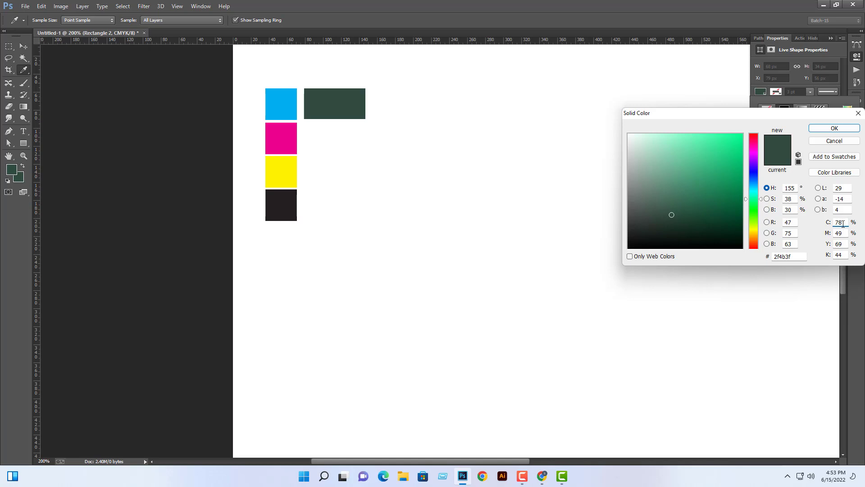
pyautogui.doubleClick(844, 222)
pyautogui.write('50')
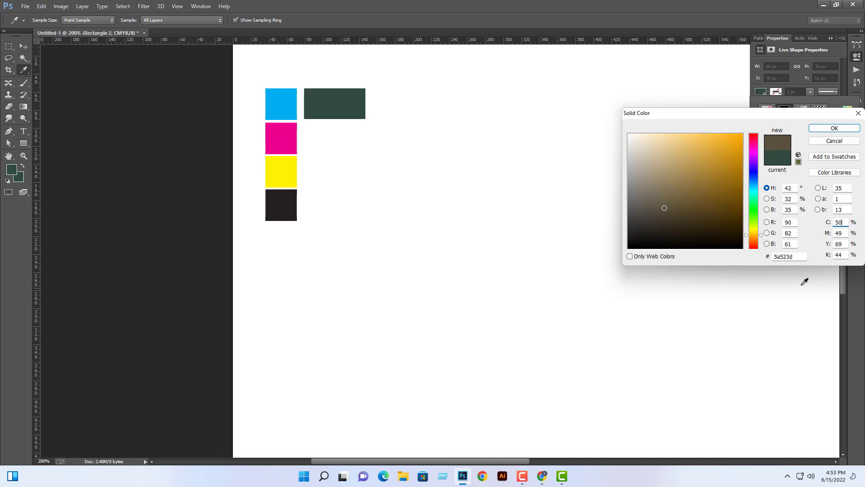
pyautogui.press('Tab')
pyautogui.write('50')
pyautogui.press('Tab')
pyautogui.write('0')
pyautogui.press('Tab')
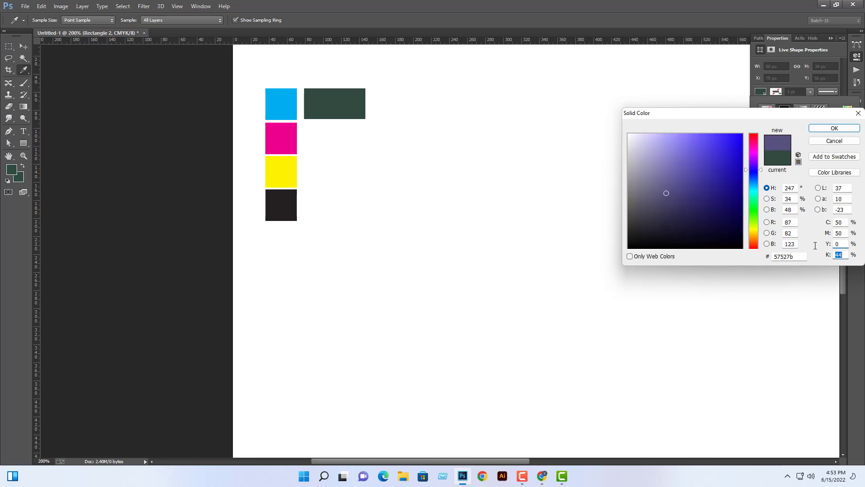
pyautogui.write('0')
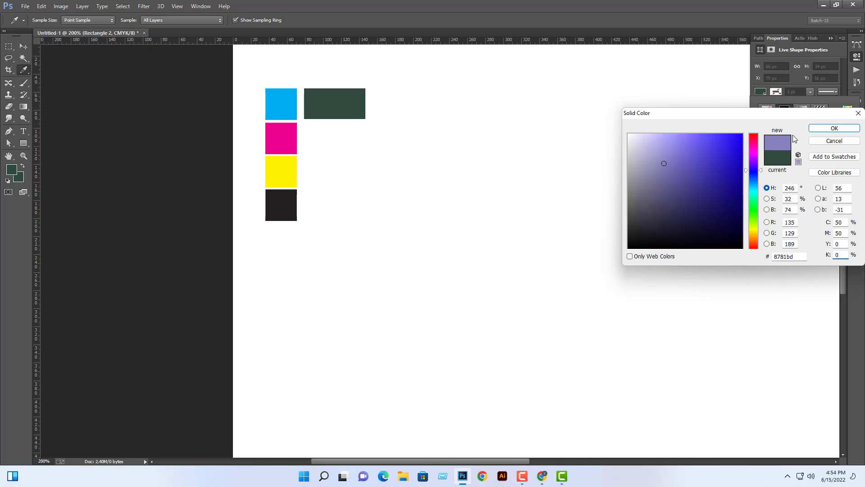
pyautogui.click(830, 130)
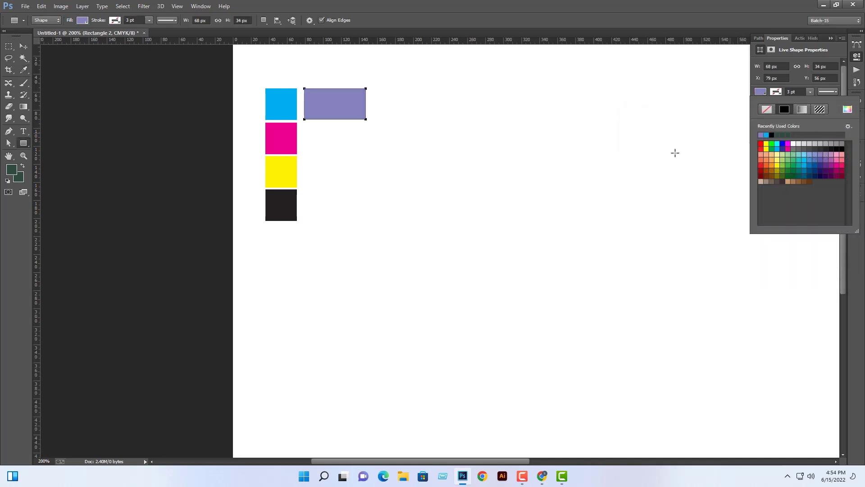
pyautogui.click(23, 45)
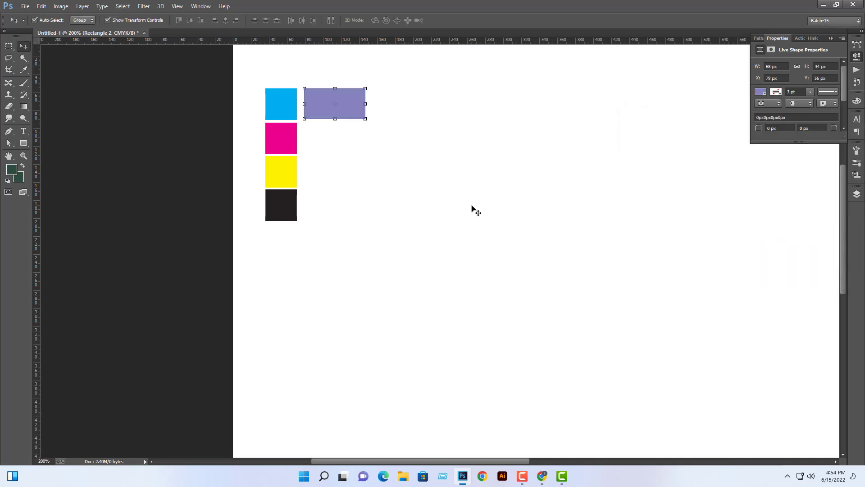
pyautogui.click(475, 210)
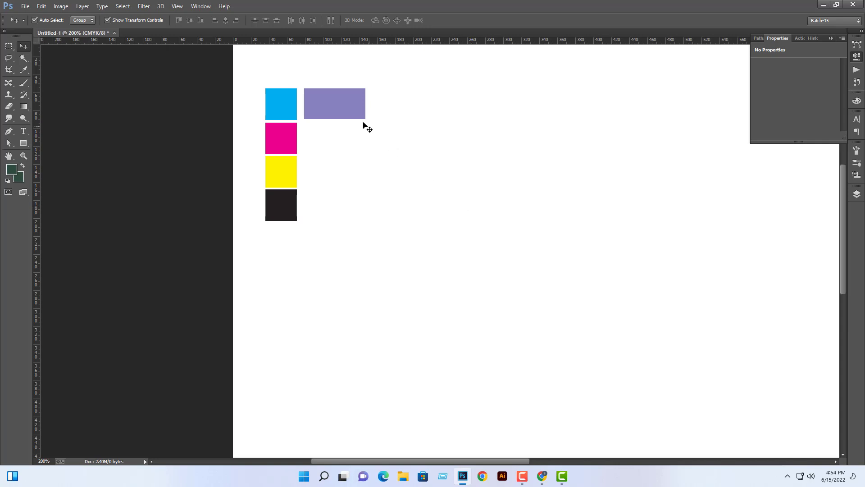
# Duplicate the lavender rectangle directly below itself, beside the magenta square.
pyautogui.moveTo(350, 113); pyautogui.dragTo(351, 148)
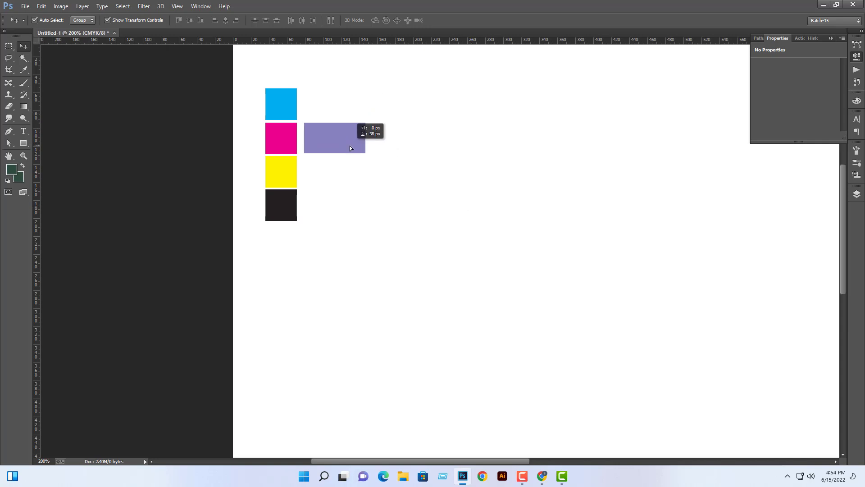
pyautogui.hotkey('ctrl', 'z')
pyautogui.moveTo(348, 109); pyautogui.dragTo(352, 144)
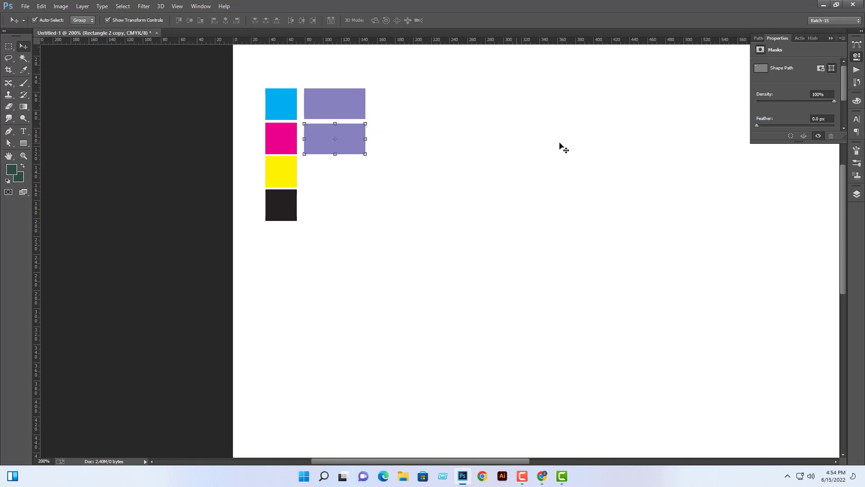
# Fill the rectangle beside the magenta square with purple at C 70, M 100, Y 0, K 0 and deselect it.
pyautogui.click(860, 194)
pyautogui.doubleClick(708, 129)
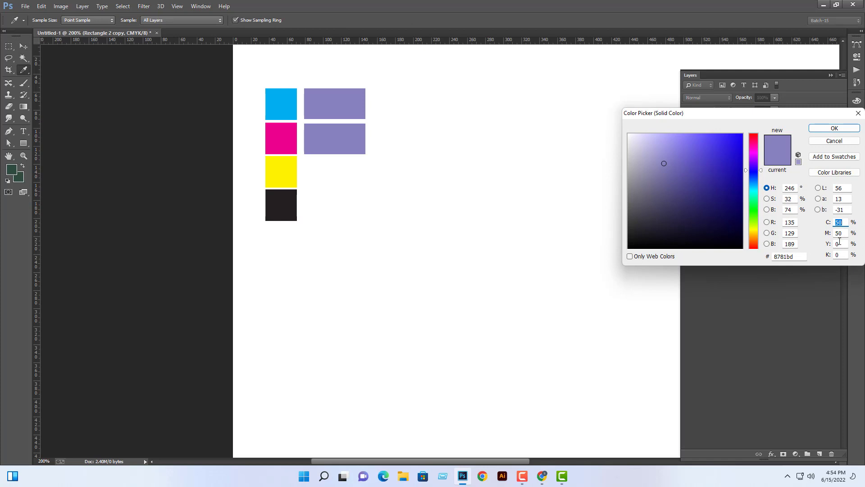
pyautogui.write('1')
pyautogui.hotkey('shift', 'Tab')
pyautogui.press('Tab')
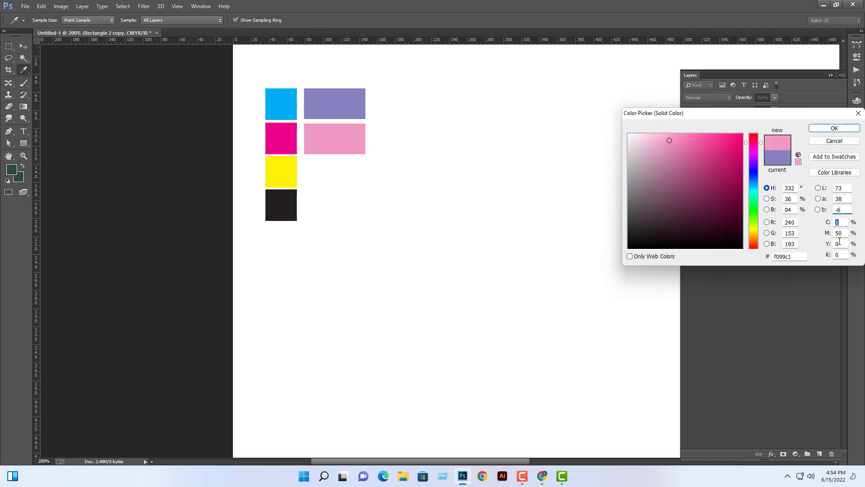
pyautogui.write('70')
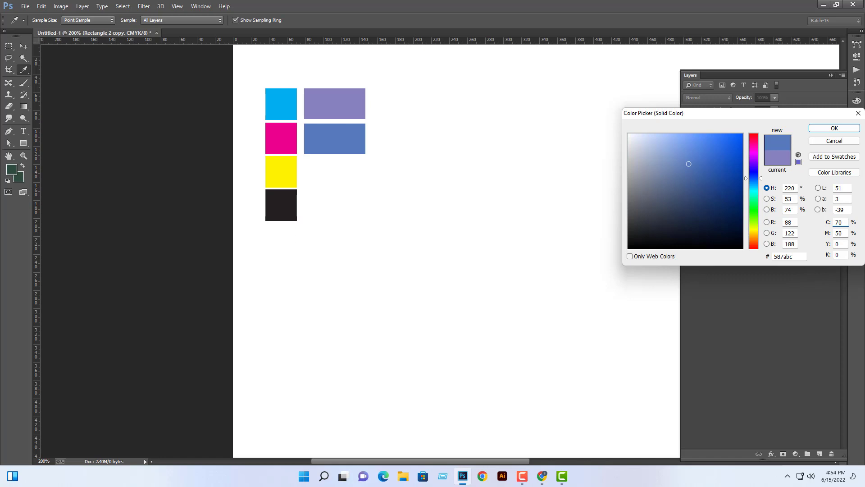
pyautogui.press('Tab')
pyautogui.write('100')
pyautogui.press('Tab')
pyautogui.press('Tab')
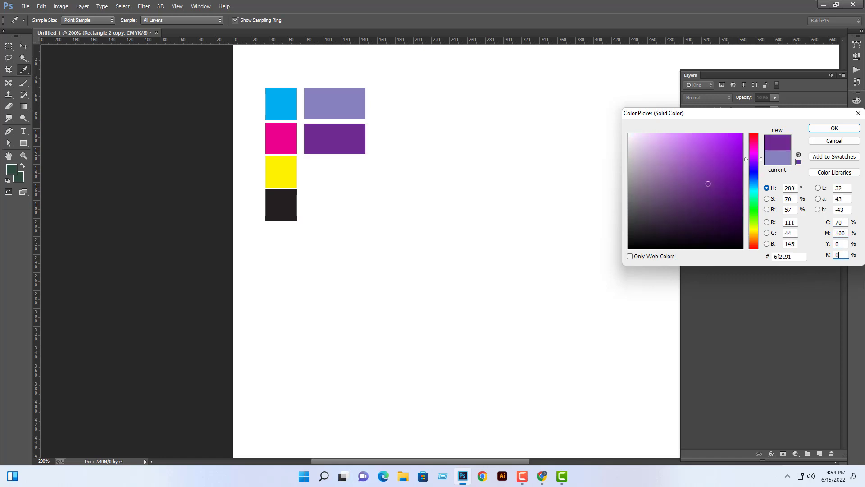
pyautogui.click(834, 128)
pyautogui.press('v')
pyautogui.click(468, 224)
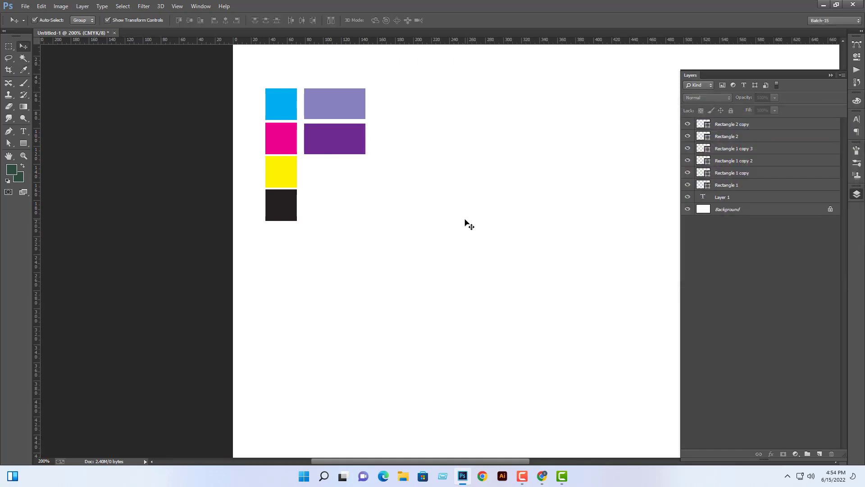
# Duplicate the purple rectangle beside the yellow square and fill the copy green with C 100, M 0, Y 100, K 0.
pyautogui.moveTo(312, 136); pyautogui.dragTo(328, 168)
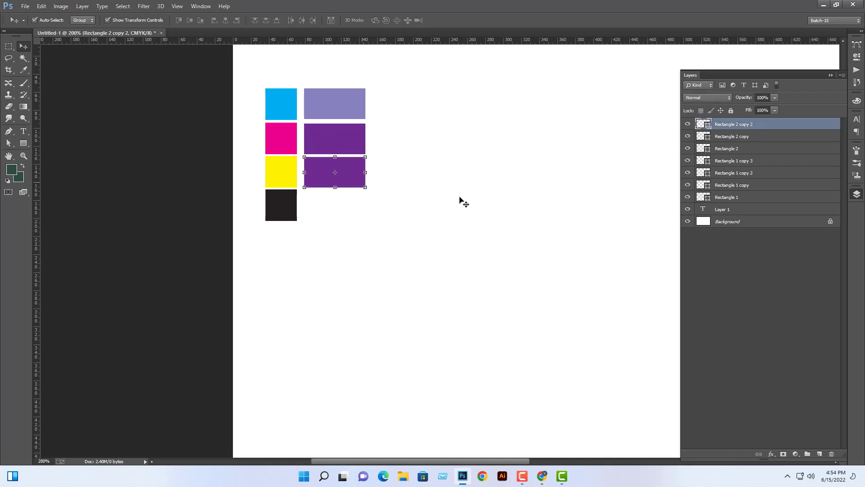
pyautogui.doubleClick(707, 128)
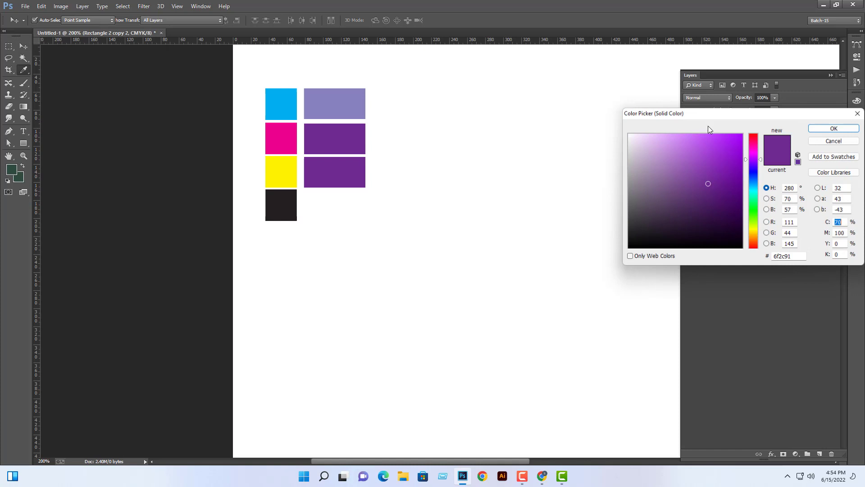
pyautogui.doubleClick(843, 225)
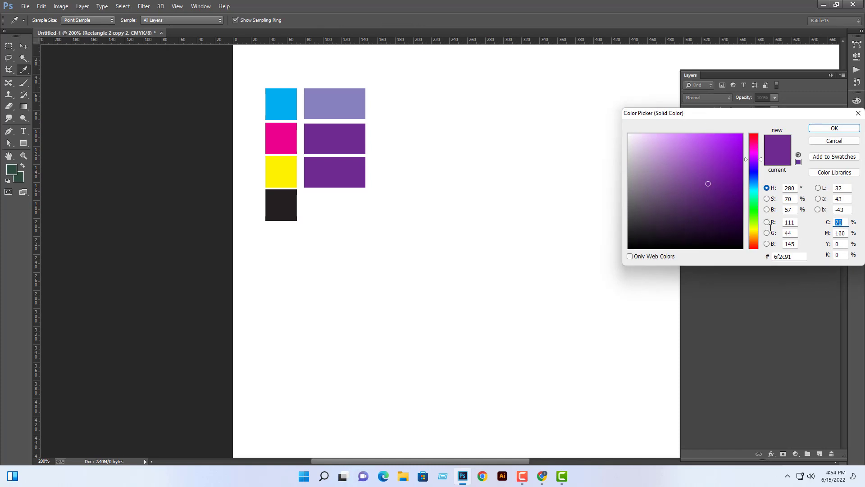
pyautogui.write('100')
pyautogui.press('Tab')
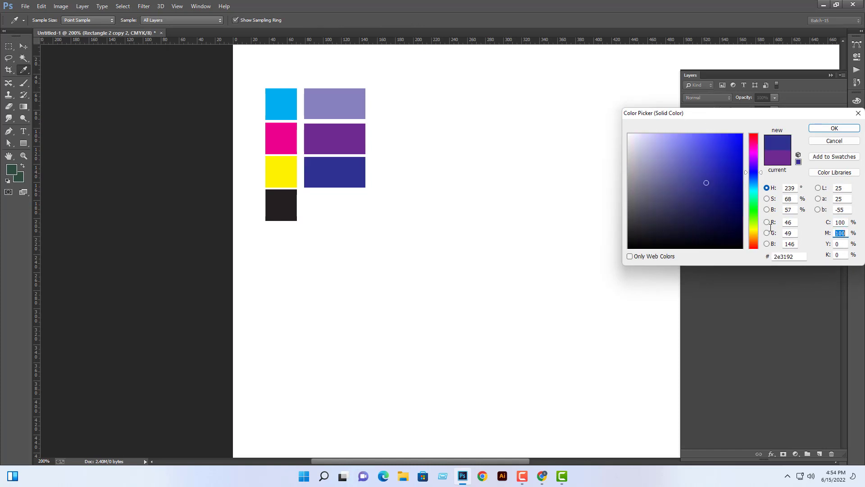
pyautogui.write('0')
pyautogui.press('Tab')
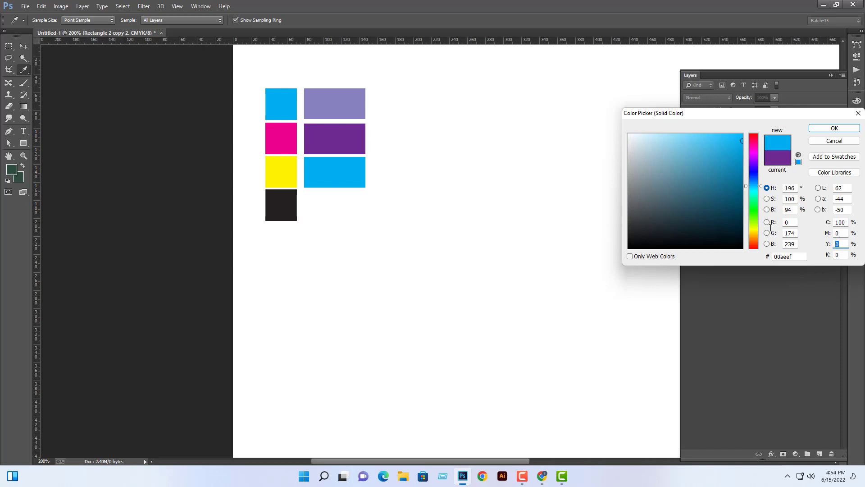
pyautogui.write('100')
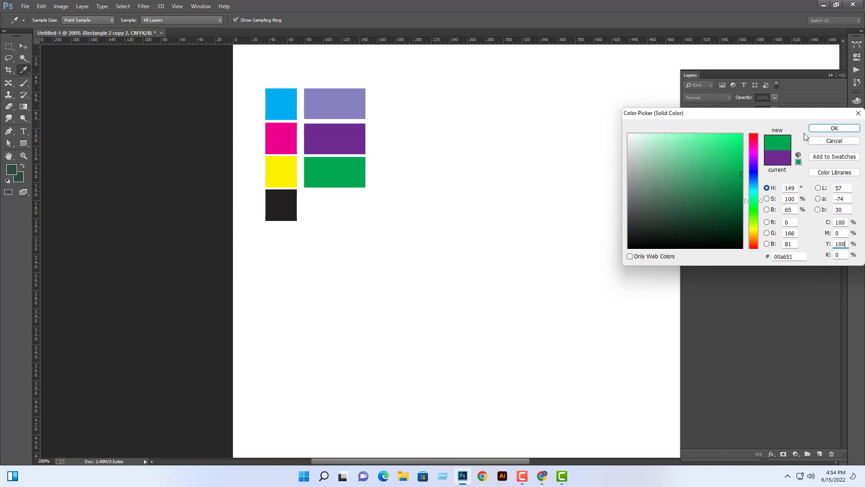
pyautogui.click(834, 129)
pyautogui.press('v')
pyautogui.click(514, 183)
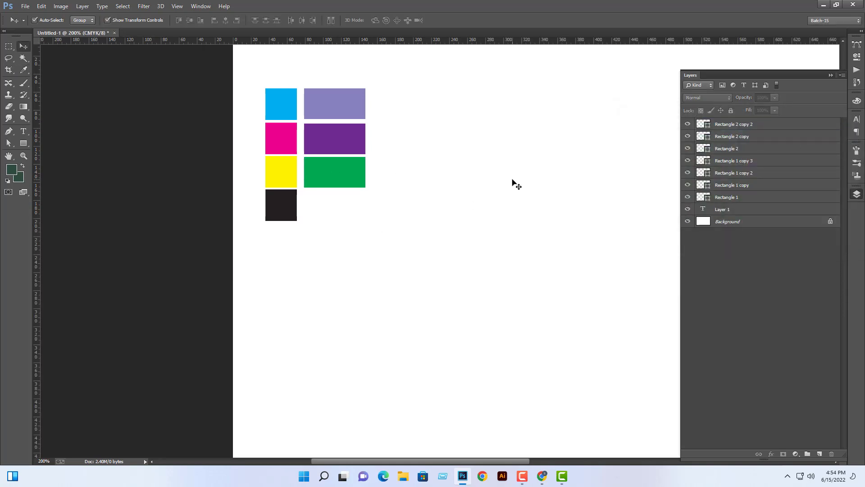
# Duplicate the green rectangle beside the black square and fill the copy with C 50, M 0, Y 0, K 50.
pyautogui.click(346, 171)
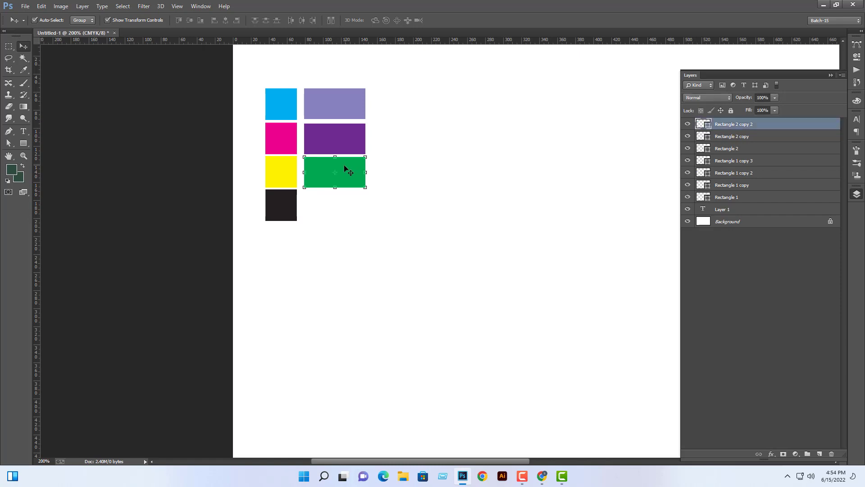
pyautogui.moveTo(341, 166); pyautogui.dragTo(344, 204)
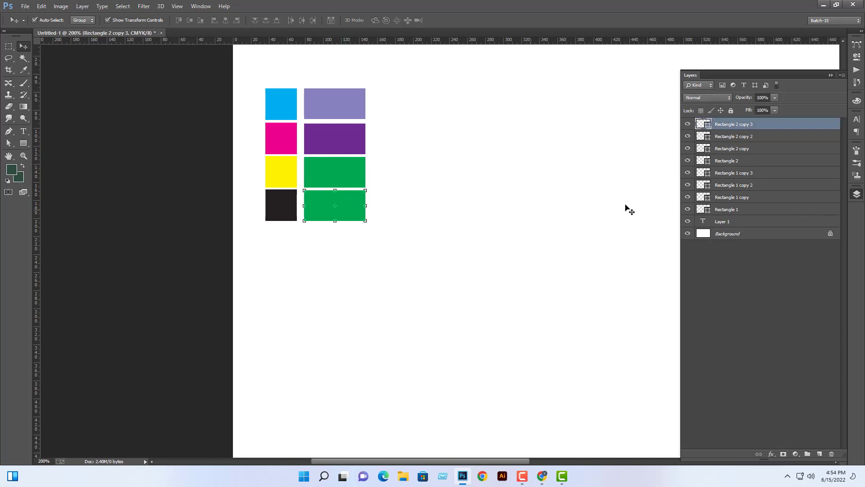
pyautogui.doubleClick(707, 126)
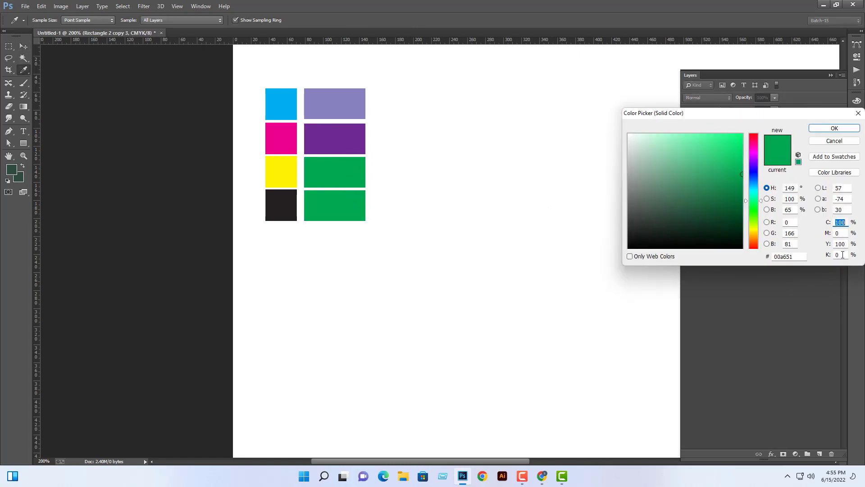
pyautogui.doubleClick(839, 223)
pyautogui.write('0')
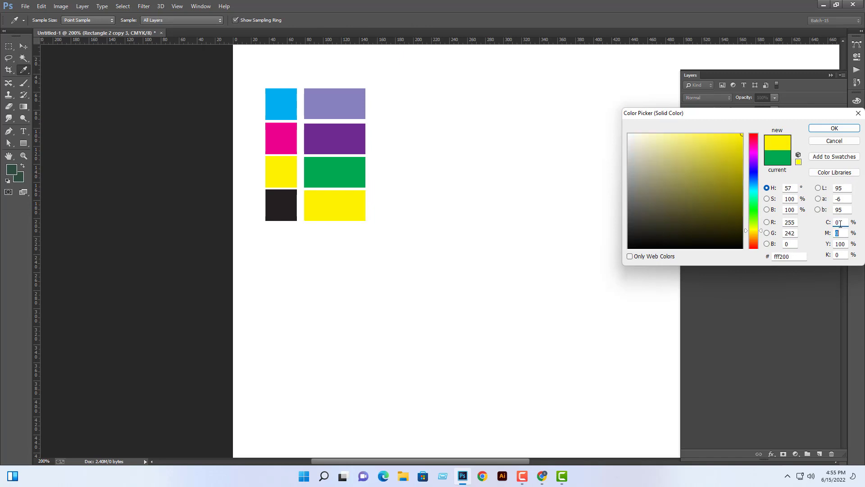
pyautogui.press('Tab')
pyautogui.press('Tab')
pyautogui.hotkey('shift', 'Tab')
pyautogui.hotkey('shift', 'Tab')
pyautogui.write('50')
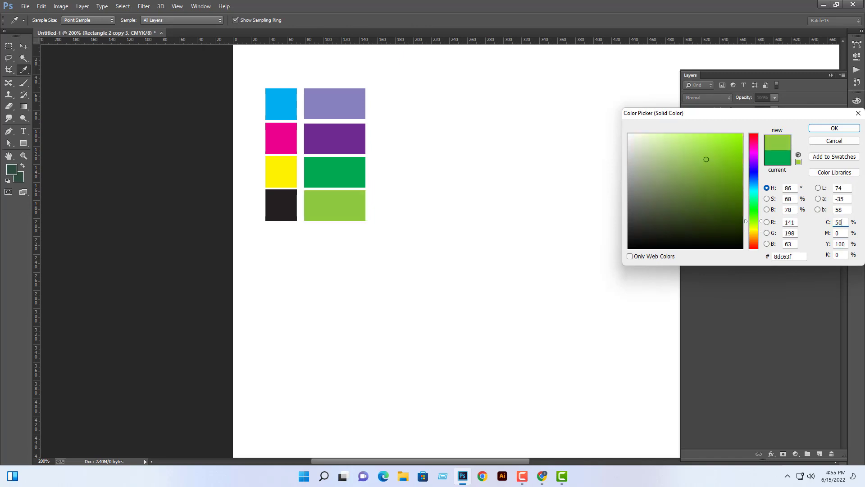
pyautogui.press('Tab')
pyautogui.press('Tab')
pyautogui.write('050')
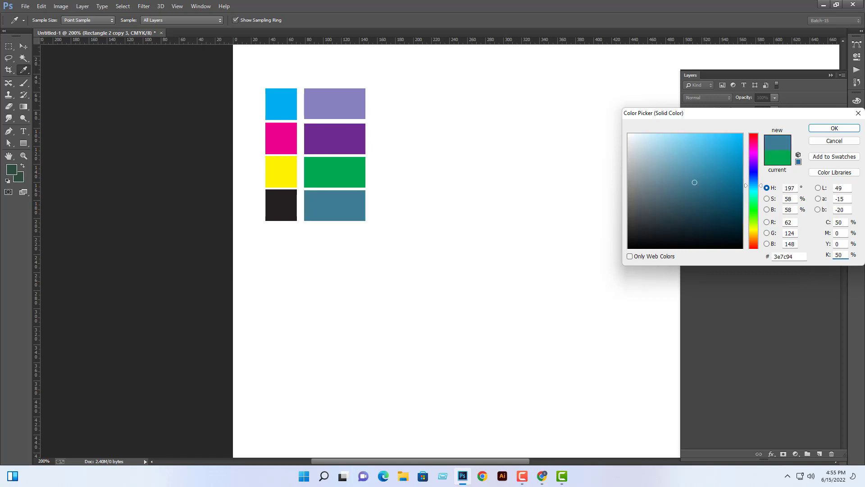
pyautogui.press('Return')
pyautogui.press('v')
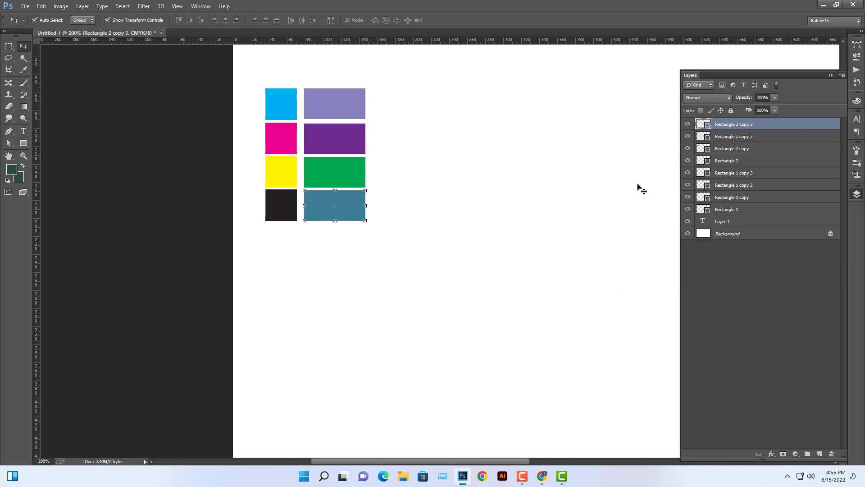
# Examine the CMYK squares and the mixed-colour rectangles beside them up close.
pyautogui.click(518, 226)
pyautogui.scroll(3, 378, 224)
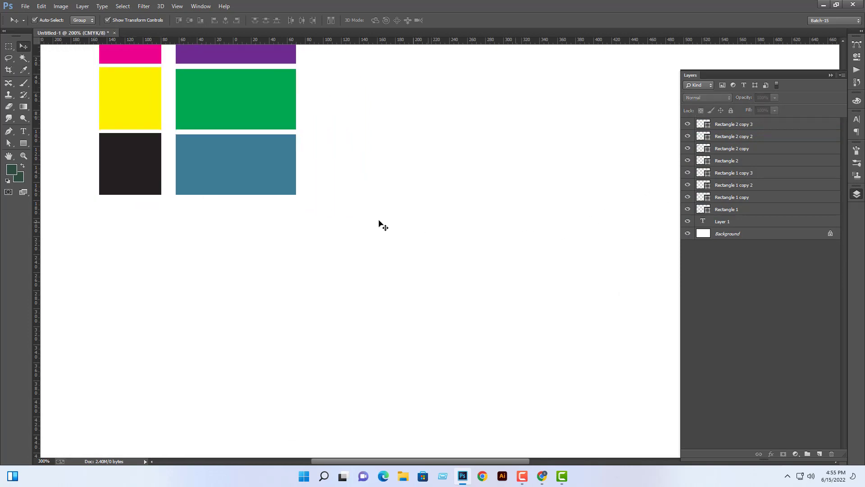
pyautogui.moveTo(336, 168); pyautogui.dragTo(460, 295)
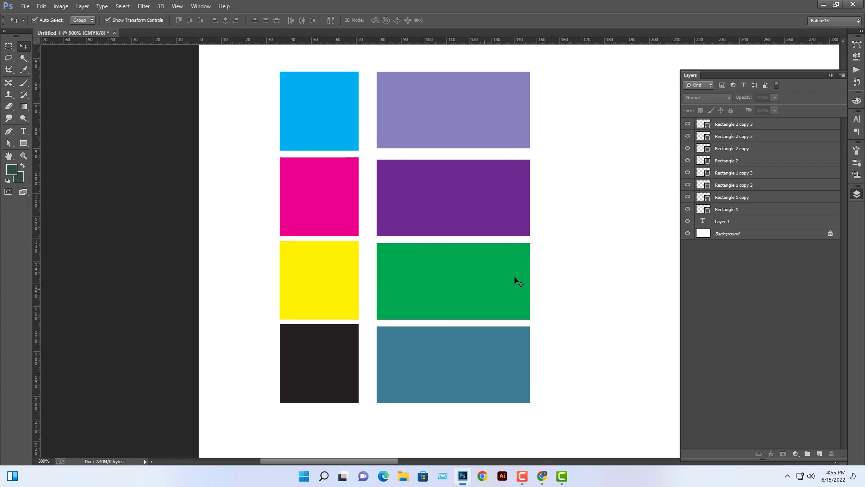
pyautogui.hotkey('ctrl', '-')
pyautogui.hotkey('ctrl', '-')
pyautogui.hotkey('ctrl', '-')
pyautogui.hotkey('ctrl', '-')
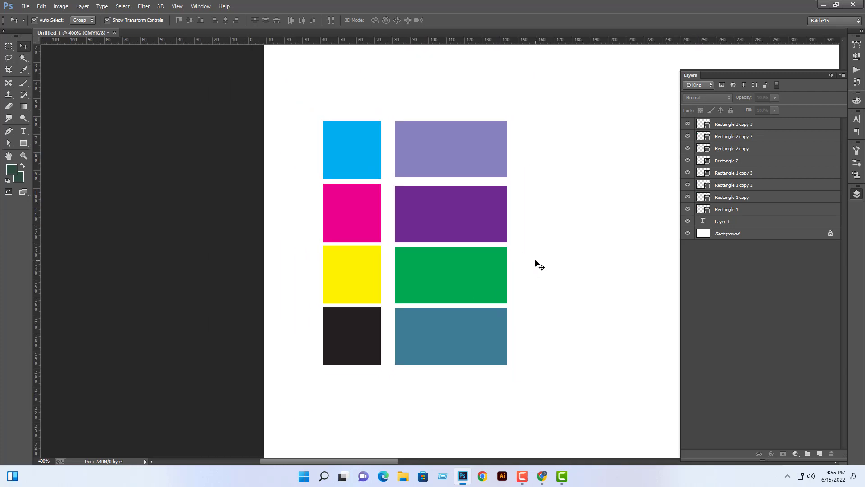
pyautogui.hotkey('ctrl', '+')
pyautogui.hotkey('ctrl', '+')
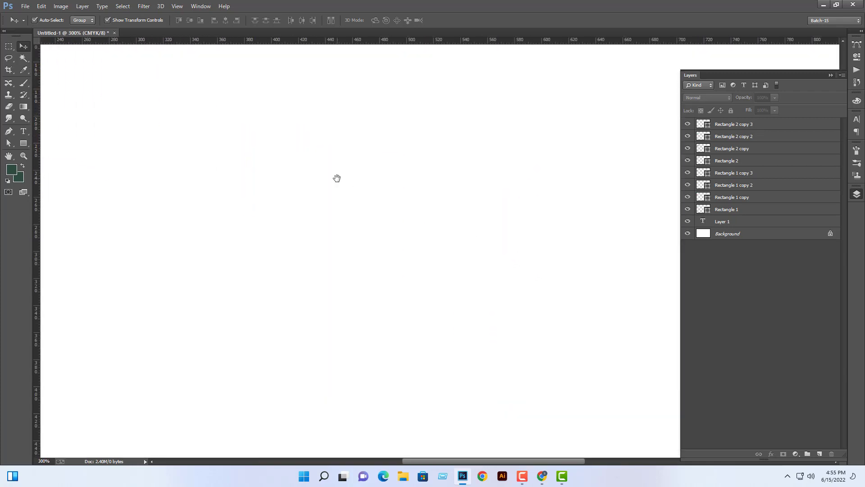
pyautogui.moveTo(482, 228); pyautogui.dragTo(545, 280)
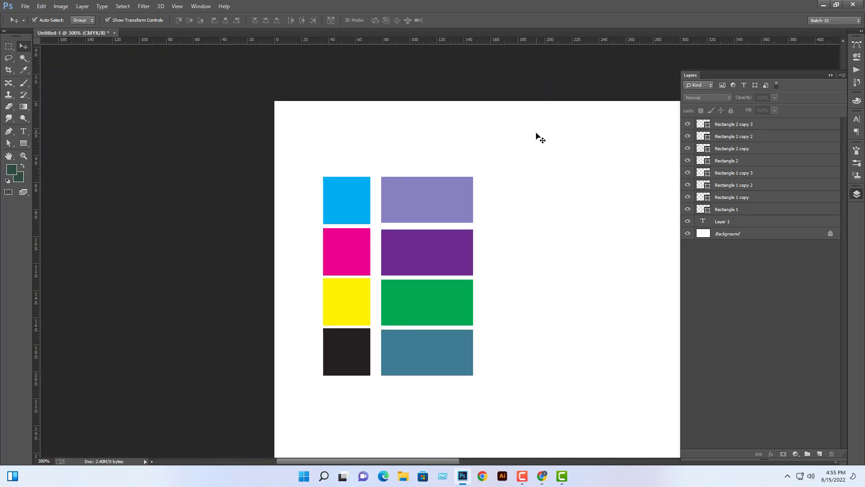
# Move all the CMYK squares and rectangles together up and to the right, freeing the page's upper-left area, and deselect them.
pyautogui.moveTo(536, 133); pyautogui.dragTo(339, 391)
pyautogui.moveTo(415, 320); pyautogui.dragTo(424, 269)
pyautogui.click(584, 236)
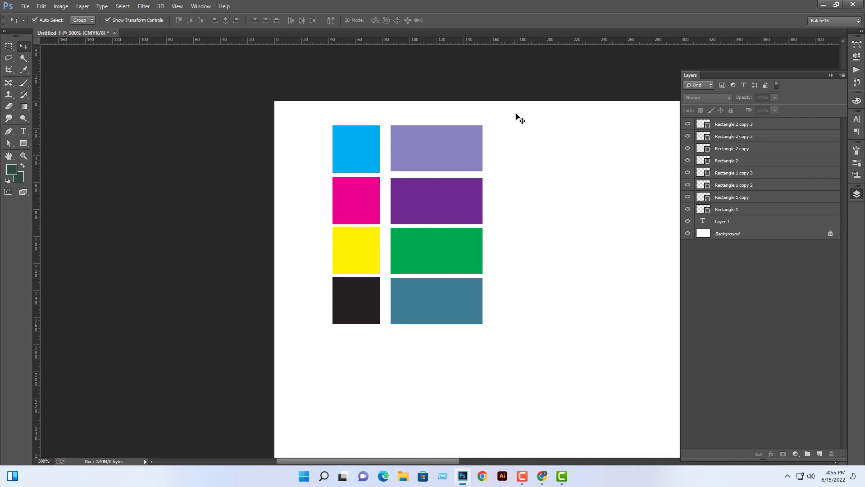
pyautogui.moveTo(516, 109); pyautogui.dragTo(318, 338)
pyautogui.moveTo(353, 287); pyautogui.dragTo(538, 277)
pyautogui.click(387, 288)
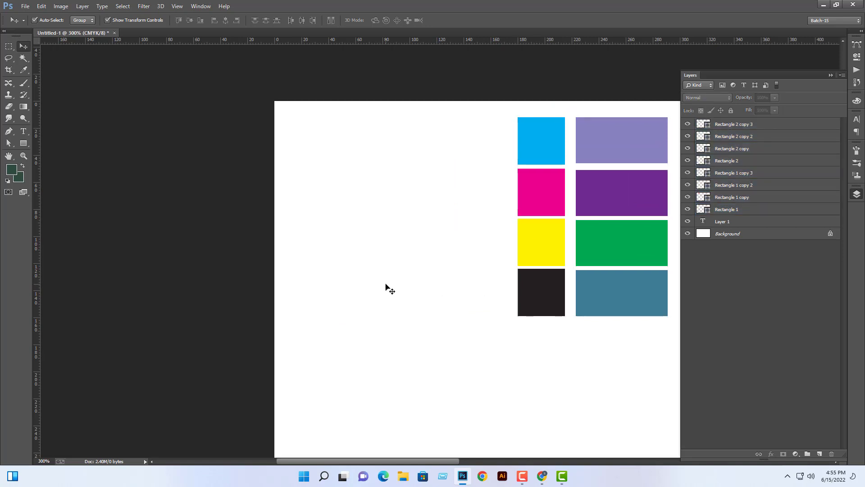
# Draw a square shape about 40 × 40 px near the upper-left corner of the page.
pyautogui.click(24, 143)
pyautogui.moveTo(296, 131); pyautogui.dragTo(351, 185)
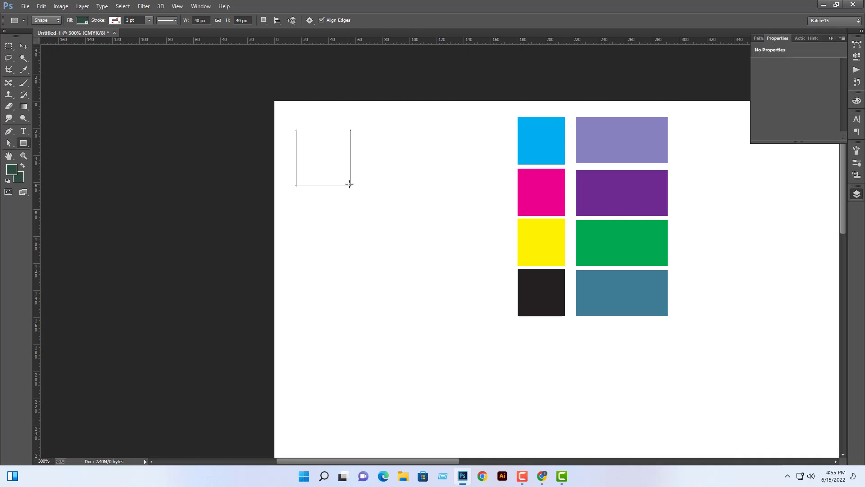
pyautogui.click(760, 92)
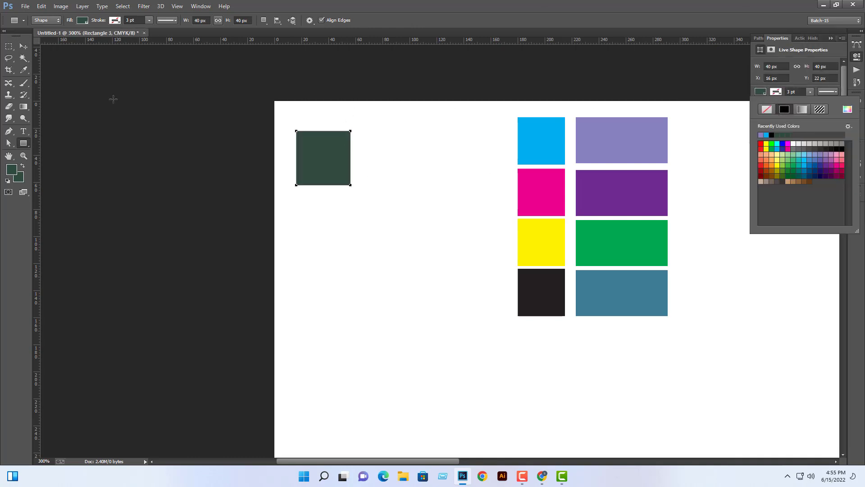
pyautogui.click(762, 93)
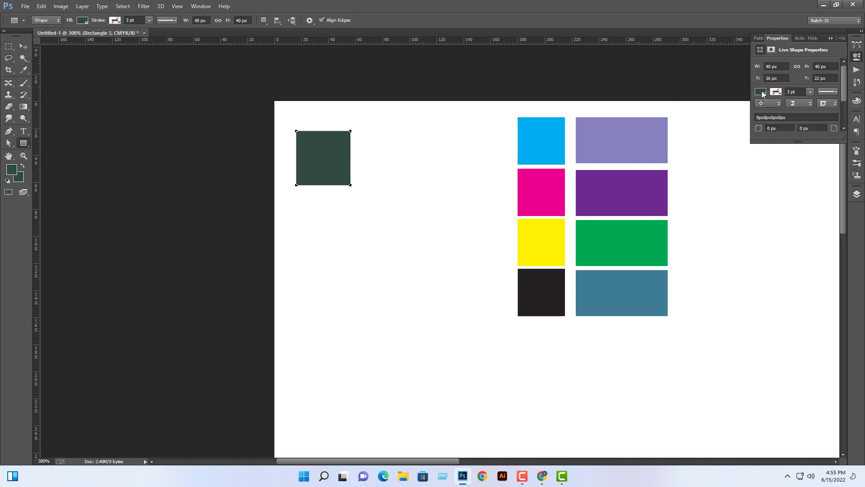
# Fill the new square with red at R 255, G 0, B 0.
pyautogui.click(762, 94)
pyautogui.click(847, 109)
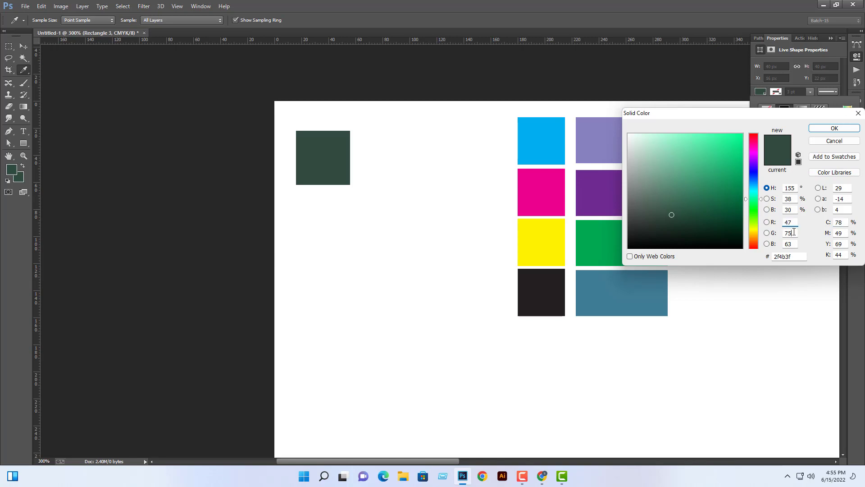
pyautogui.click(788, 244)
pyautogui.click(793, 222)
pyautogui.write('255')
pyautogui.click(792, 234)
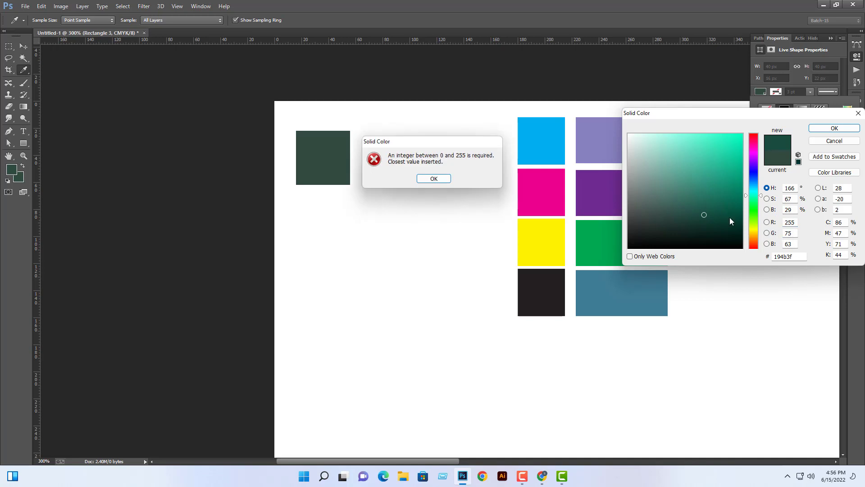
pyautogui.click(434, 179)
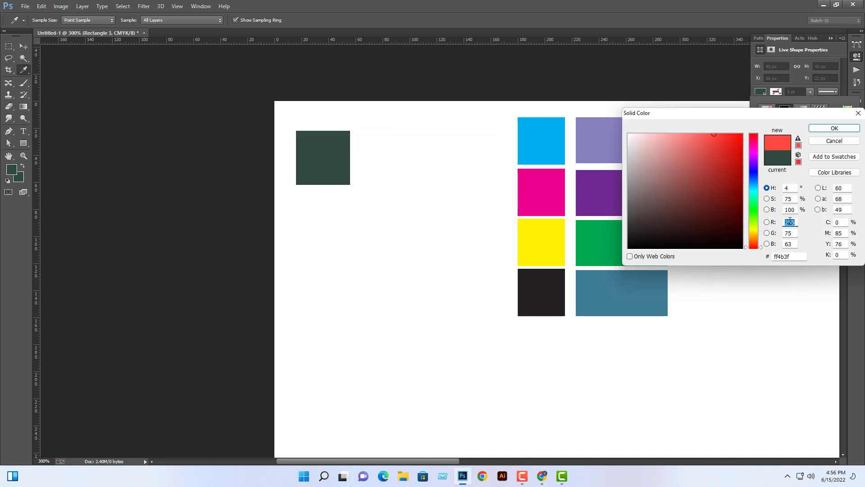
pyautogui.click(787, 234)
pyautogui.write('0')
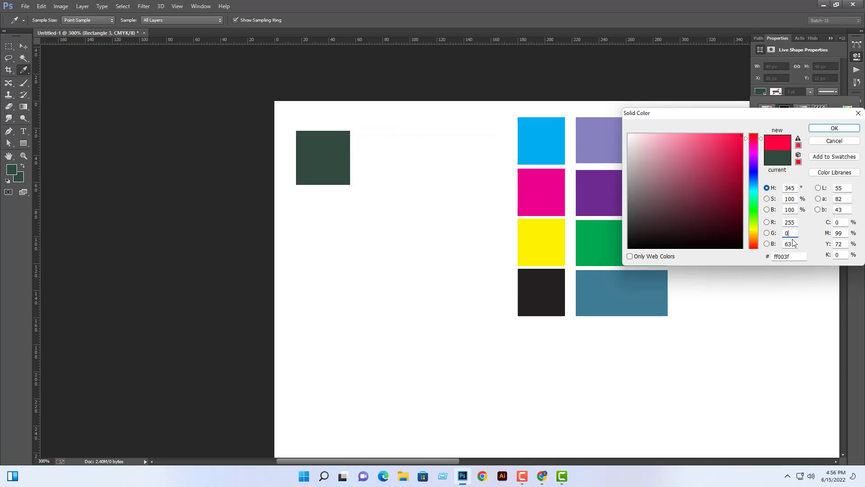
pyautogui.click(792, 244)
pyautogui.write('0')
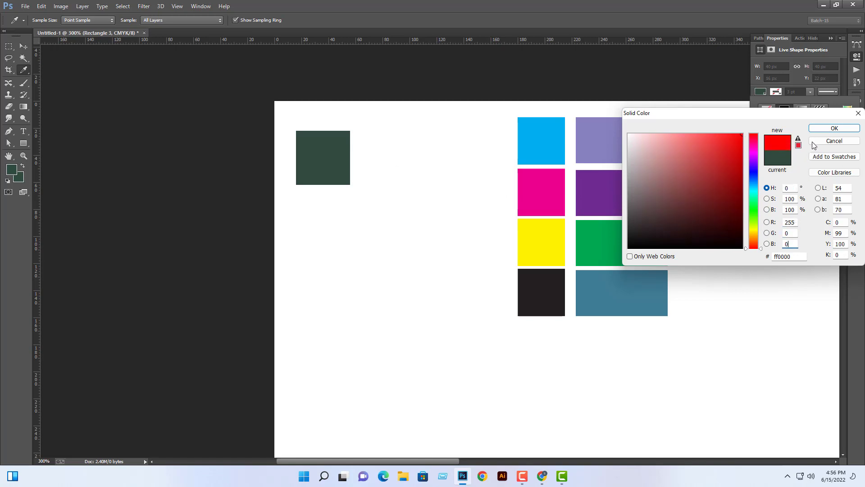
pyautogui.click(834, 128)
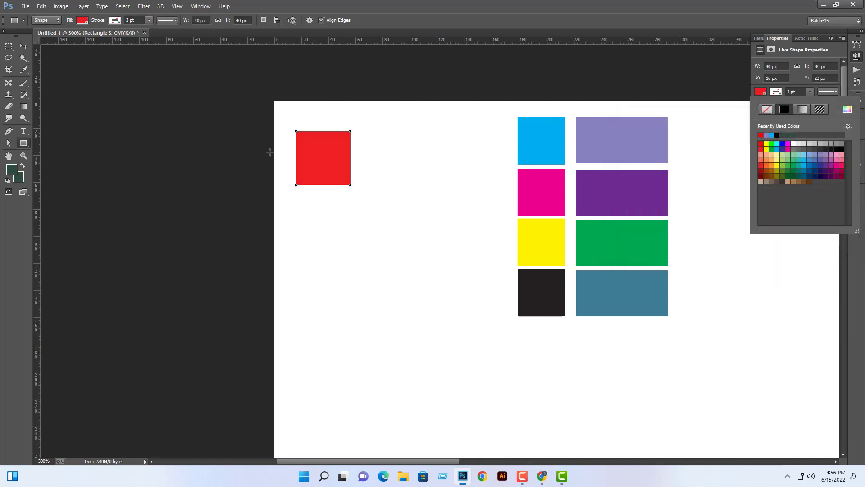
# Move the red square slightly upward and duplicate it directly below itself.
pyautogui.click(24, 45)
pyautogui.click(382, 220)
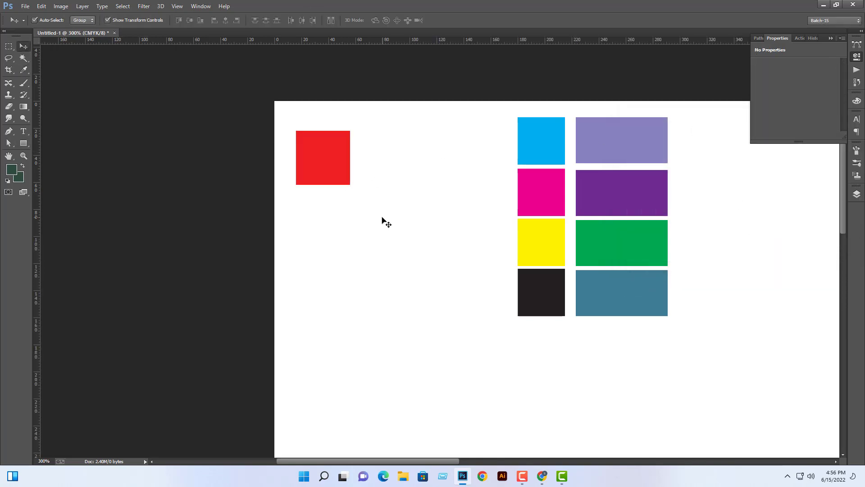
pyautogui.moveTo(337, 151); pyautogui.dragTo(343, 197)
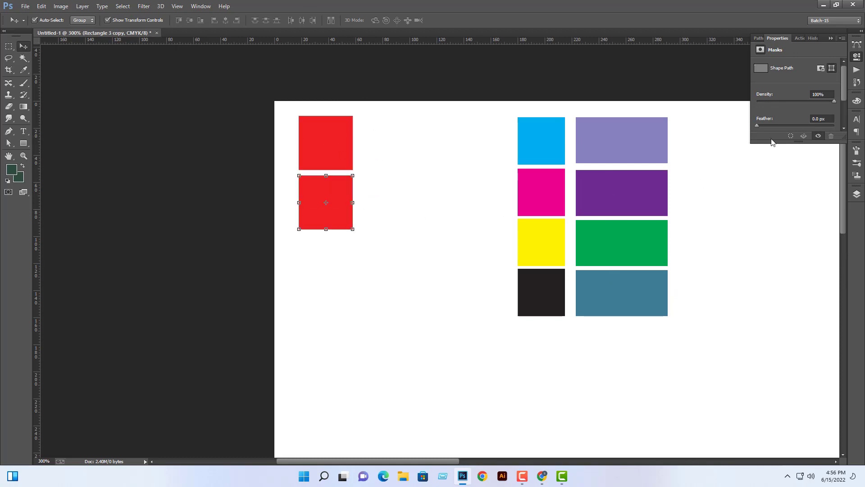
# Fill the lower red square with green at R 0, G 255, B 0 and deselect it.
pyautogui.click(855, 193)
pyautogui.doubleClick(707, 125)
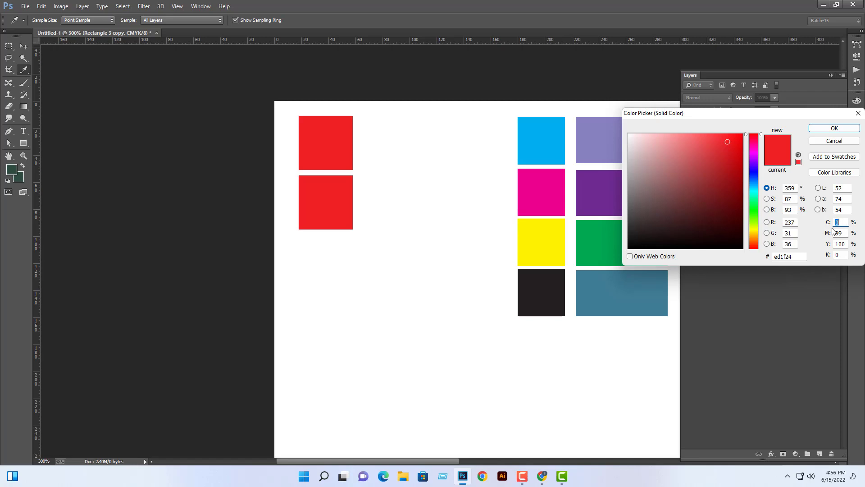
pyautogui.doubleClick(790, 223)
pyautogui.moveTo(794, 223); pyautogui.dragTo(777, 223)
pyautogui.write('0')
pyautogui.press('Tab')
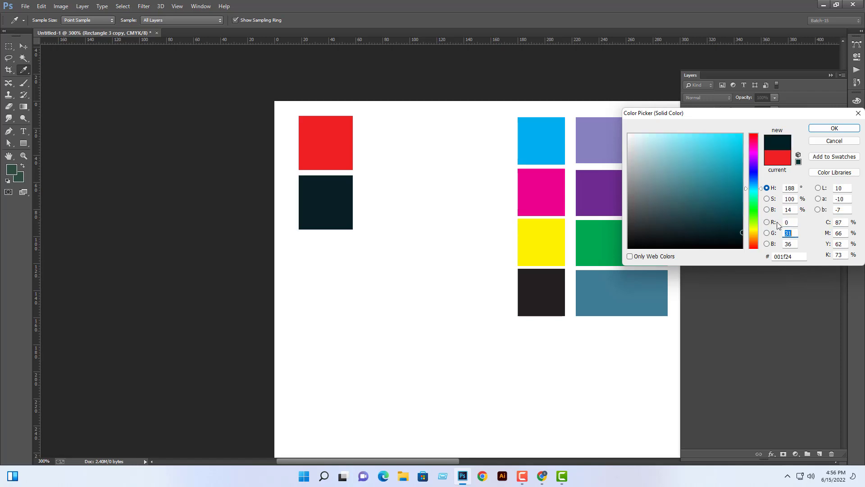
pyautogui.write('255')
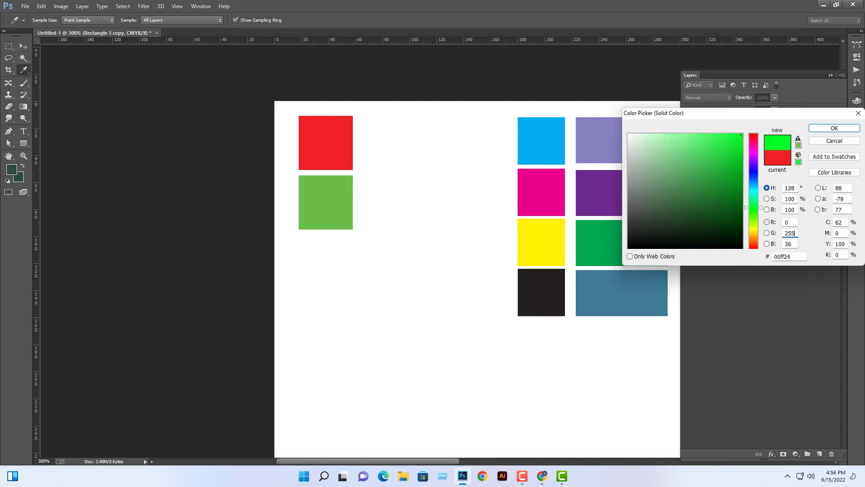
pyautogui.press('Tab')
pyautogui.write('0')
pyautogui.press('Escape')
pyautogui.press('v')
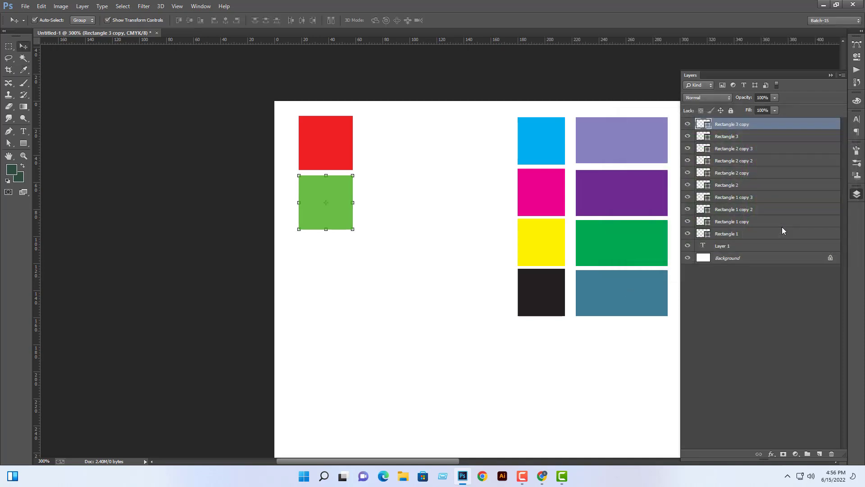
pyautogui.click(377, 285)
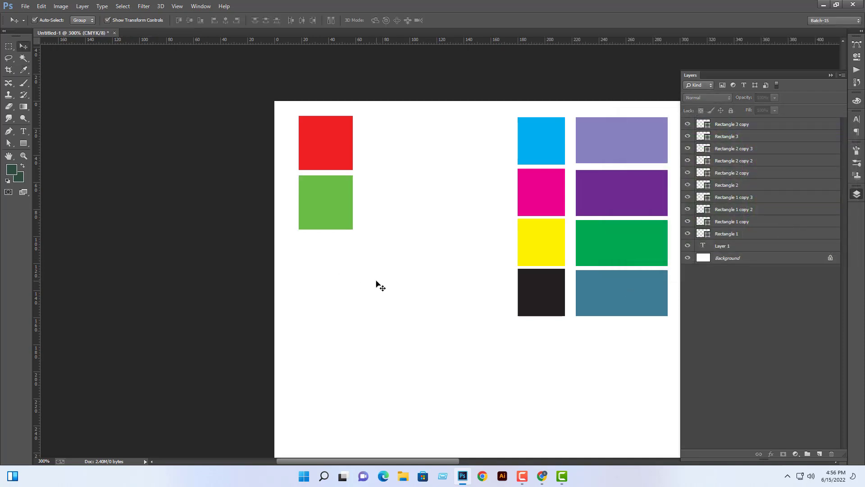
# Duplicate the green square directly below itself and fill the copy dark blue with R 0, G 0, B 100.
pyautogui.click(341, 203)
pyautogui.moveTo(340, 201); pyautogui.dragTo(354, 253)
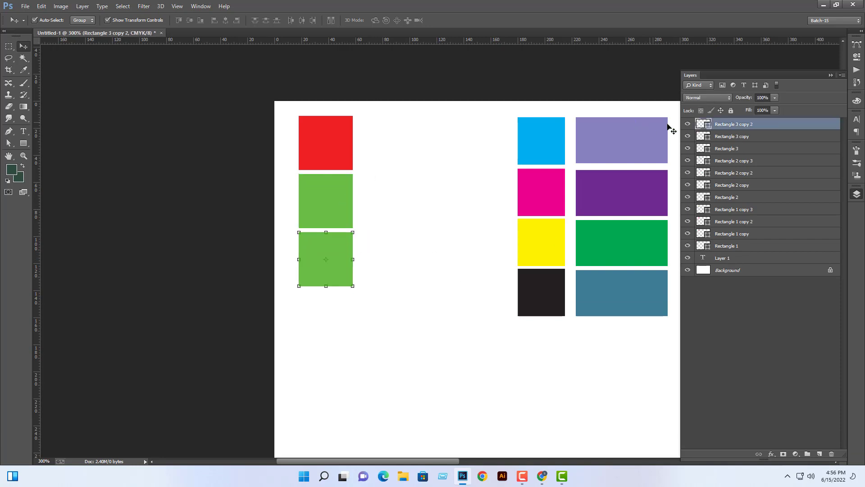
pyautogui.doubleClick(707, 125)
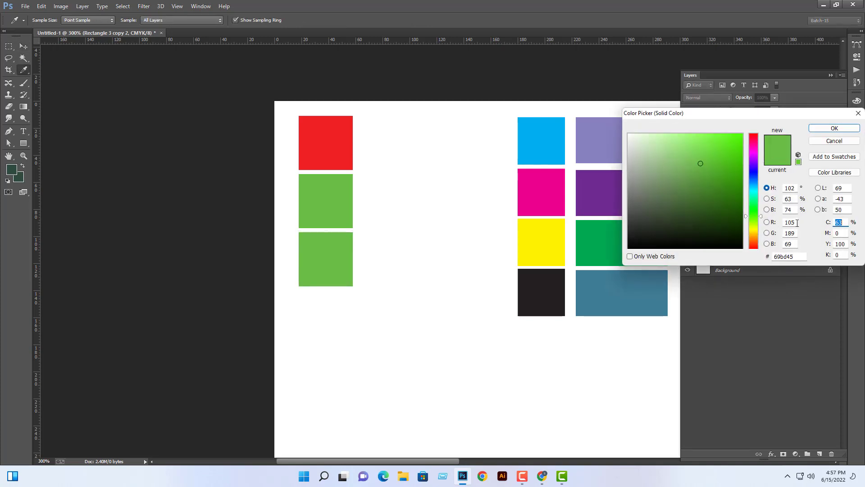
pyautogui.click(781, 223)
pyautogui.write('0')
pyautogui.press('Tab')
pyautogui.write('0')
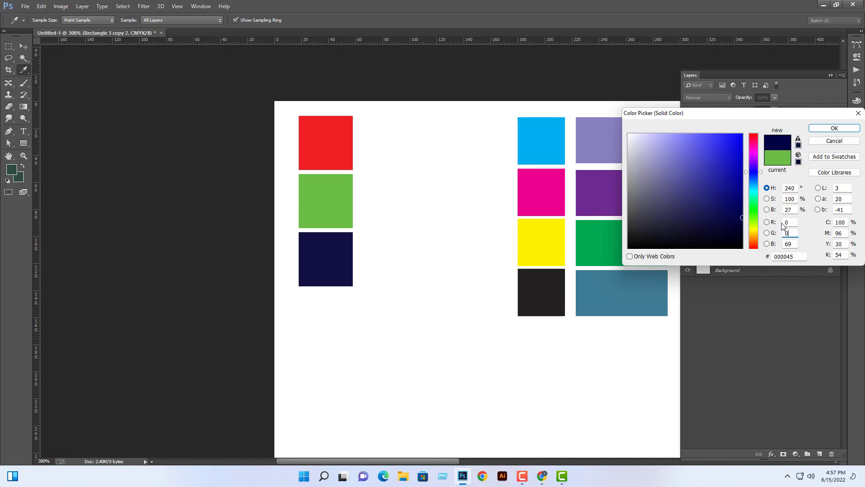
pyautogui.press('Tab')
pyautogui.write('100')
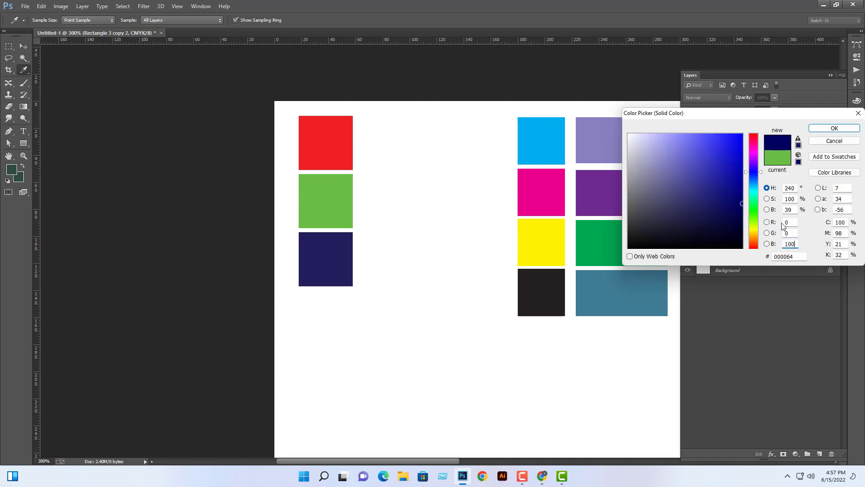
pyautogui.press('Return')
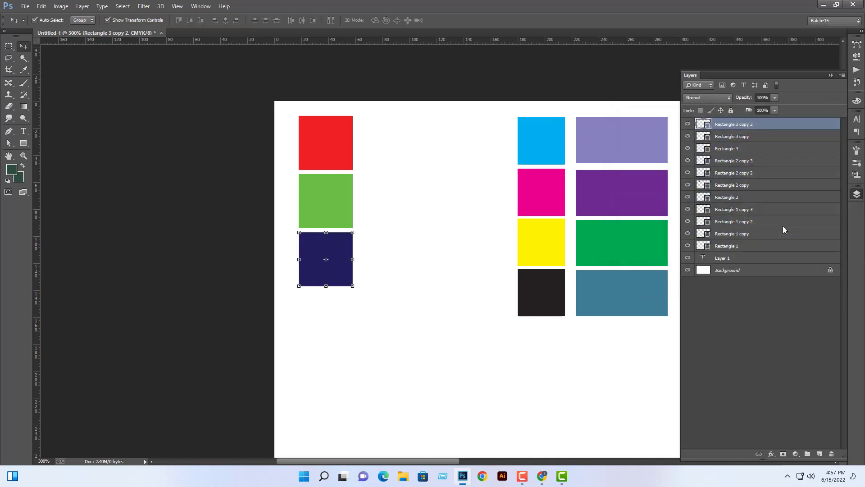
pyautogui.click(432, 294)
# Move the red, green and dark blue squares together slightly up and to the left, and deselect them.
pyautogui.hotkey('ctrl', '+')
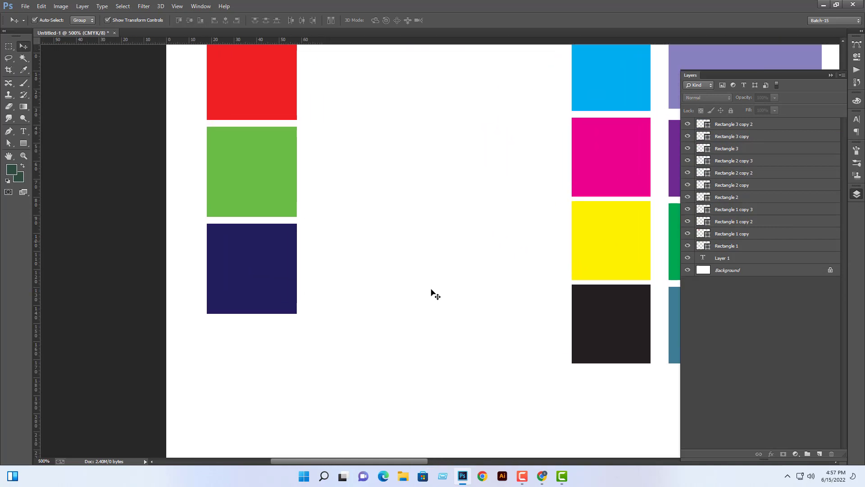
pyautogui.click(574, 96)
pyautogui.click(471, 243)
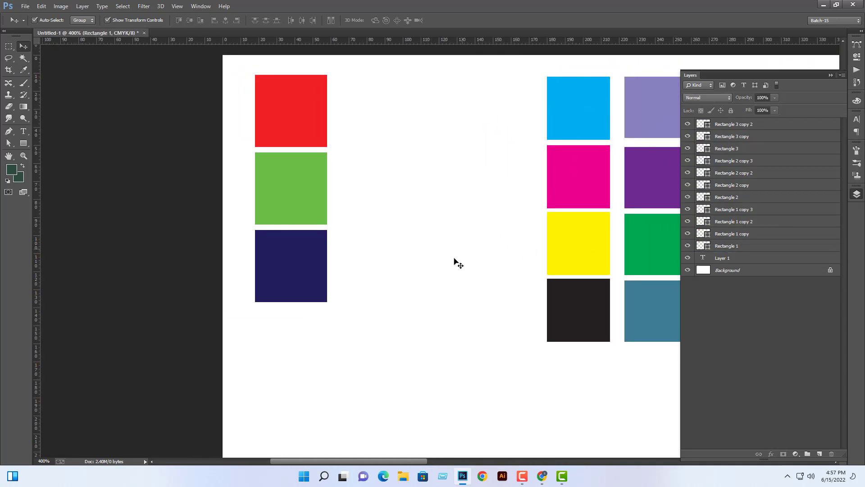
pyautogui.hotkey('ctrl', '+')
pyautogui.hscroll(-2, 452, 272)
pyautogui.scroll(2, 452, 252)
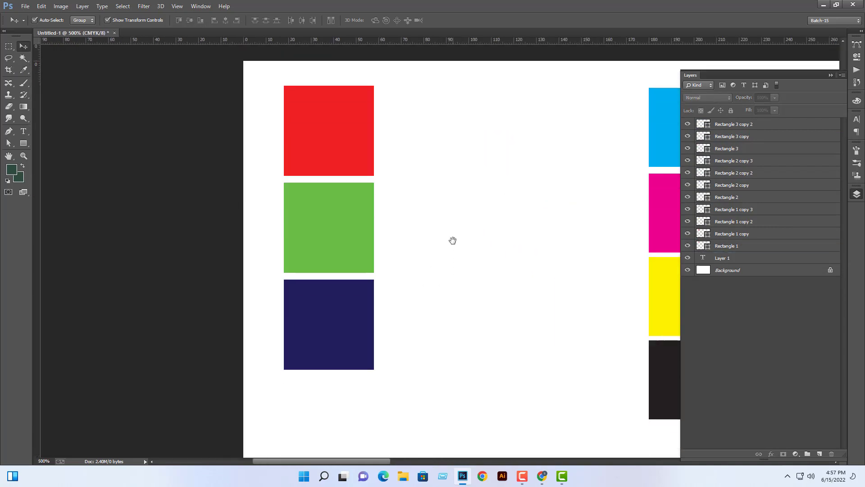
pyautogui.moveTo(450, 131); pyautogui.dragTo(352, 332)
pyautogui.moveTo(363, 290)
pyautogui.mouseDown()
pyautogui.moveTo(421, 330)
pyautogui.moveTo(415, 301)
pyautogui.moveTo(360, 281)
pyautogui.mouseUp()
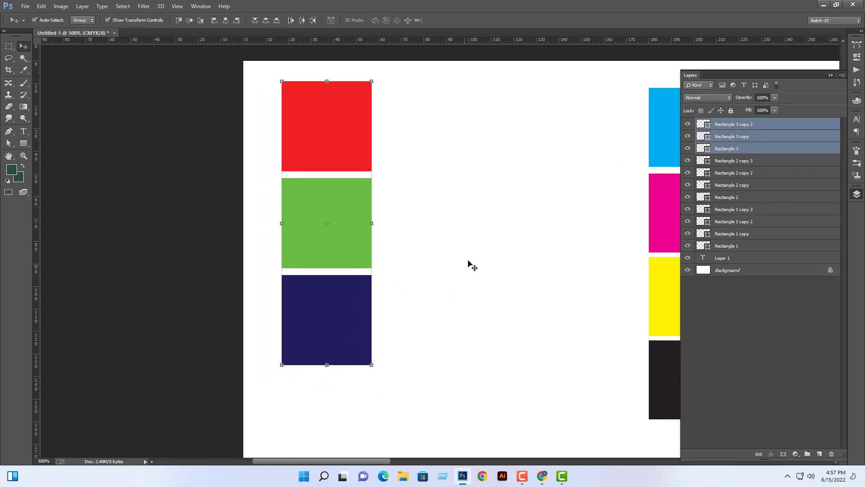
pyautogui.click(493, 259)
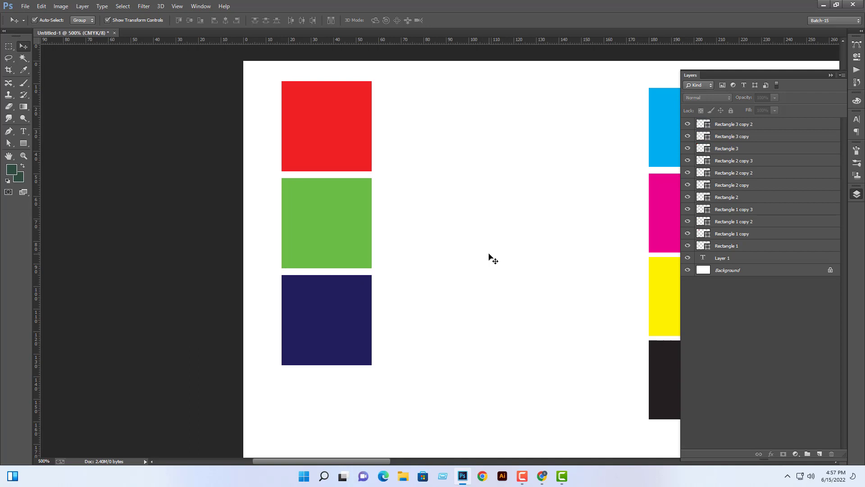
# Open the fill colour of the dark blue square and set its cyan to 0%.
pyautogui.moveTo(434, 141); pyautogui.dragTo(360, 194)
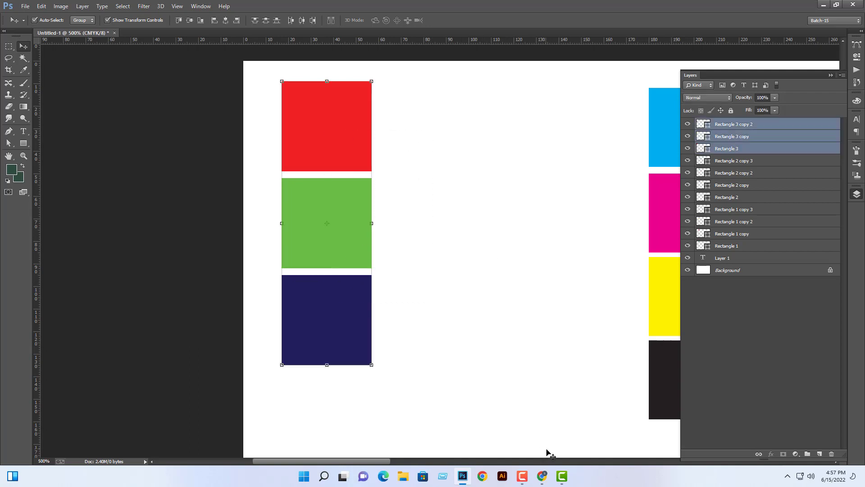
pyautogui.doubleClick(704, 126)
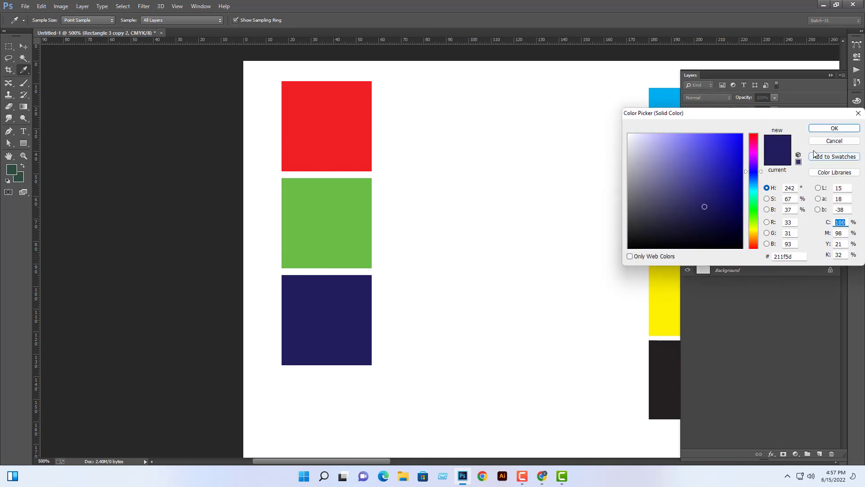
pyautogui.click(793, 257)
pyautogui.moveTo(793, 256); pyautogui.dragTo(771, 257)
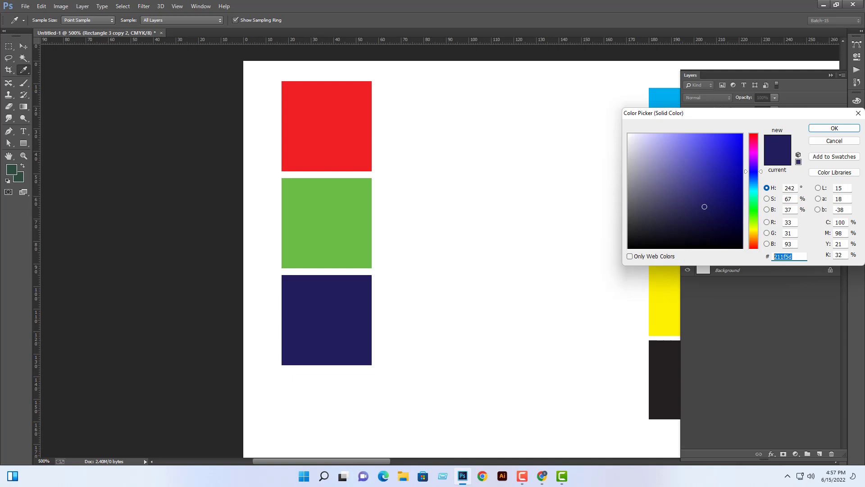
pyautogui.click(845, 222)
pyautogui.moveTo(845, 223); pyautogui.dragTo(832, 227)
pyautogui.write('0')
pyautogui.press('Tab')
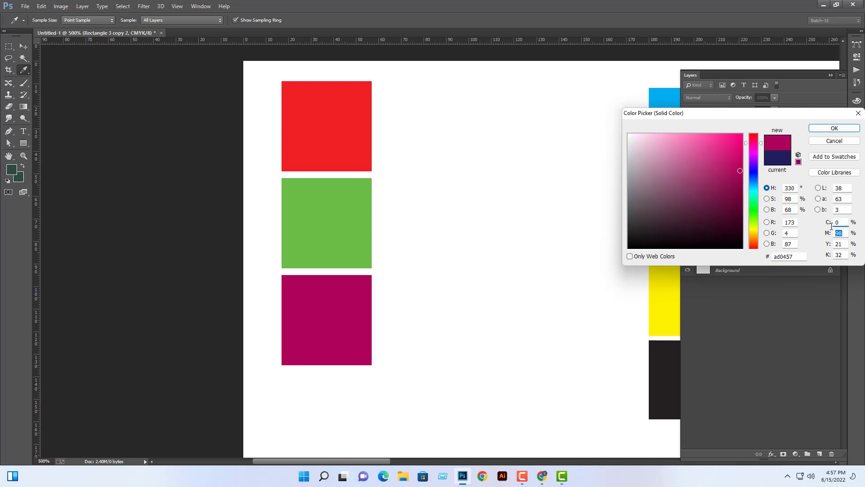
# Set the magenta, yellow and black of the square's fill to 0%.
pyautogui.write('0')
pyautogui.press('Tab')
pyautogui.write('0')
pyautogui.press('Tab')
pyautogui.write('0')
pyautogui.click(837, 243)
pyautogui.hotkey('shift', 'Tab')
pyautogui.hotkey('shift', 'Tab')
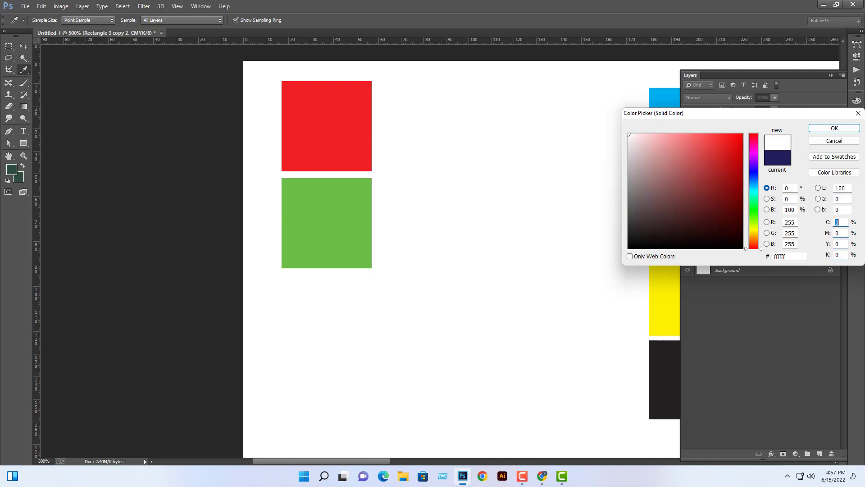
# Set the bottom square's cyan to 100%, lower it to 99% and apply the colour.
pyautogui.write('100')
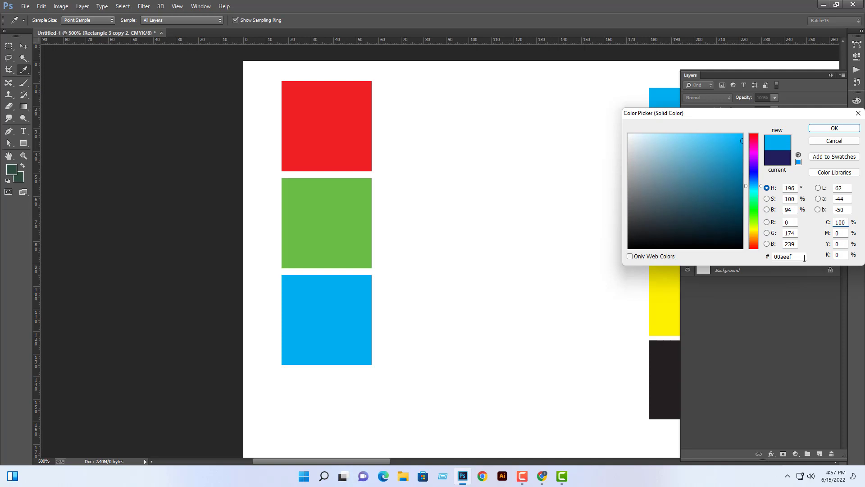
pyautogui.doubleClick(847, 221)
pyautogui.write('99')
pyautogui.press('Return')
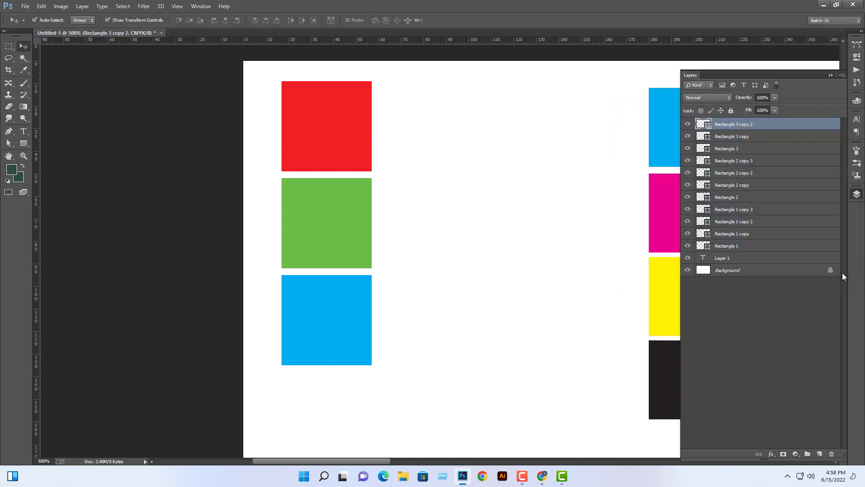
# Change the bottom square's cyan to 98%, apply the colour and deselect the square.
pyautogui.doubleClick(708, 125)
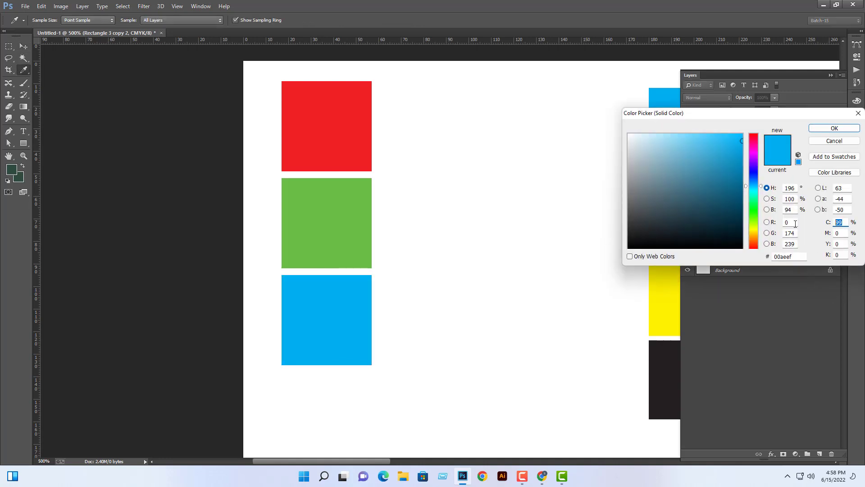
pyautogui.write('98')
pyautogui.press('Return')
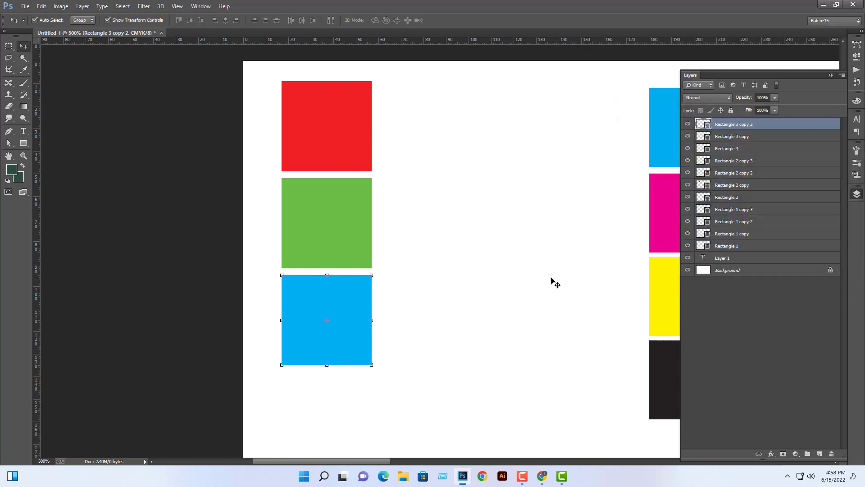
pyautogui.click(551, 283)
# Set the bottom square's magenta, yellow and black to 1% each, copy the resulting hex code and apply the colour.
pyautogui.click(333, 341)
pyautogui.doubleClick(708, 124)
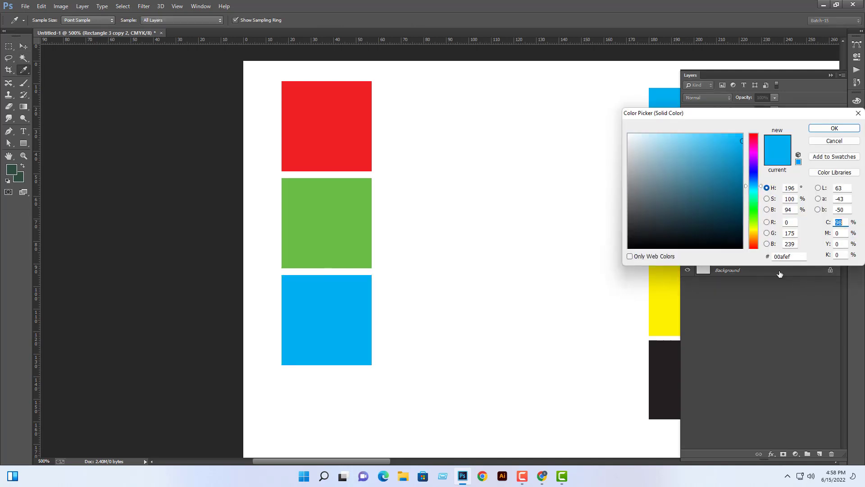
pyautogui.doubleClick(788, 256)
pyautogui.doubleClick(838, 233)
pyautogui.write('1')
pyautogui.doubleClick(839, 244)
pyautogui.write('1')
pyautogui.press('Tab')
pyautogui.write('1')
pyautogui.doubleClick(795, 257)
pyautogui.hotkey('ctrl', 'c')
pyautogui.click(836, 128)
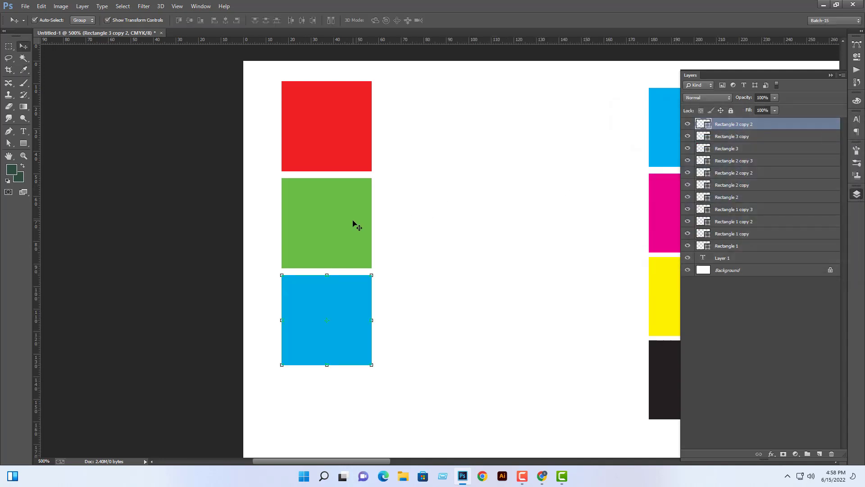
# Fill the middle green square with the copied hex colour code and deselect it.
pyautogui.click(356, 225)
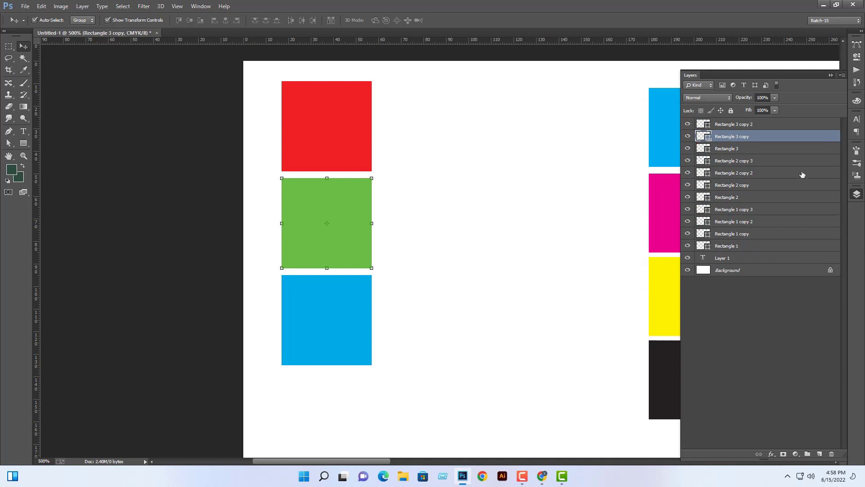
pyautogui.doubleClick(707, 141)
pyautogui.click(794, 255)
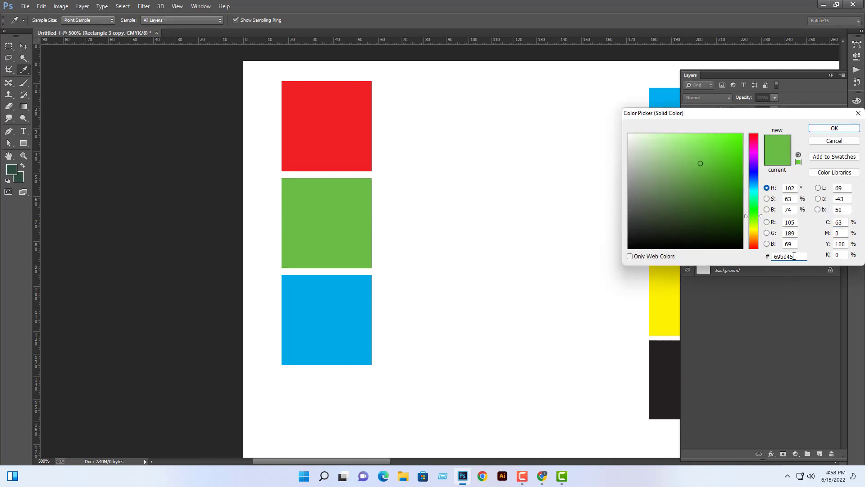
pyautogui.doubleClick(794, 256)
pyautogui.hotkey('ctrl', 'v')
pyautogui.click(833, 129)
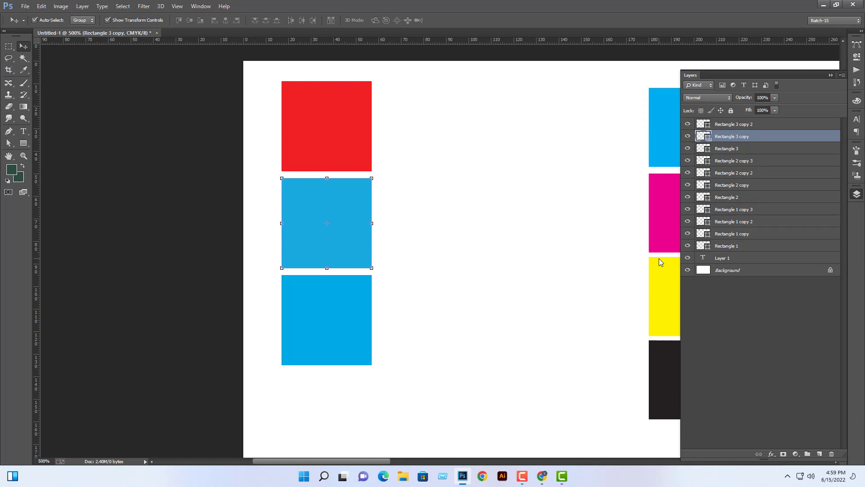
pyautogui.click(531, 252)
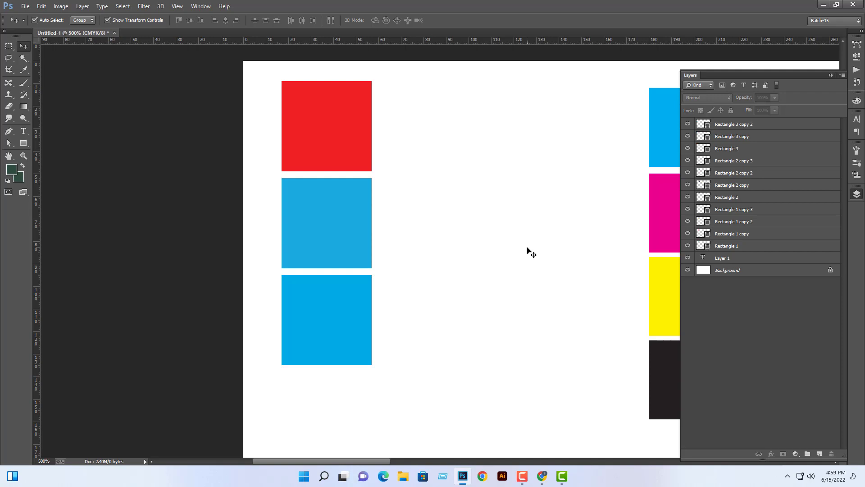
# Move the middle square slightly upward and deselect it.
pyautogui.click(701, 258)
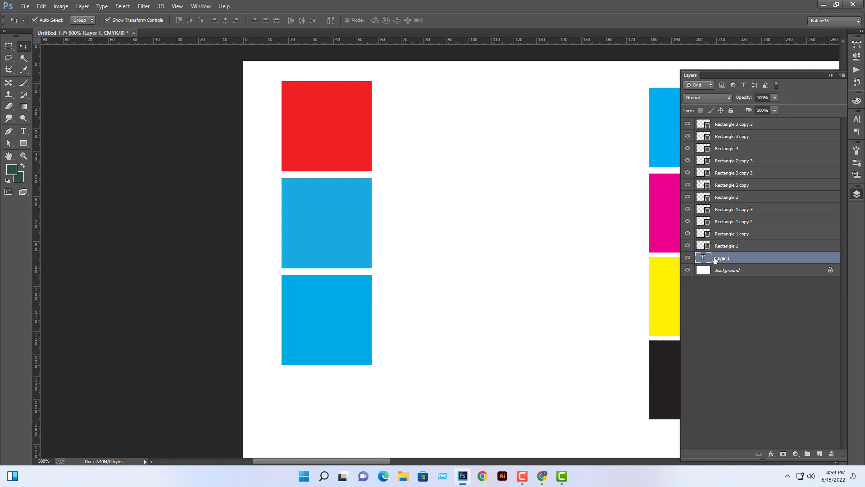
pyautogui.moveTo(340, 245)
pyautogui.mouseDown()
pyautogui.moveTo(337, 170)
pyautogui.moveTo(347, 152)
pyautogui.moveTo(362, 150)
pyautogui.moveTo(339, 198)
pyautogui.moveTo(334, 247)
pyautogui.moveTo(339, 242)
pyautogui.mouseUp()
pyautogui.click(429, 236)
pyautogui.click(365, 249)
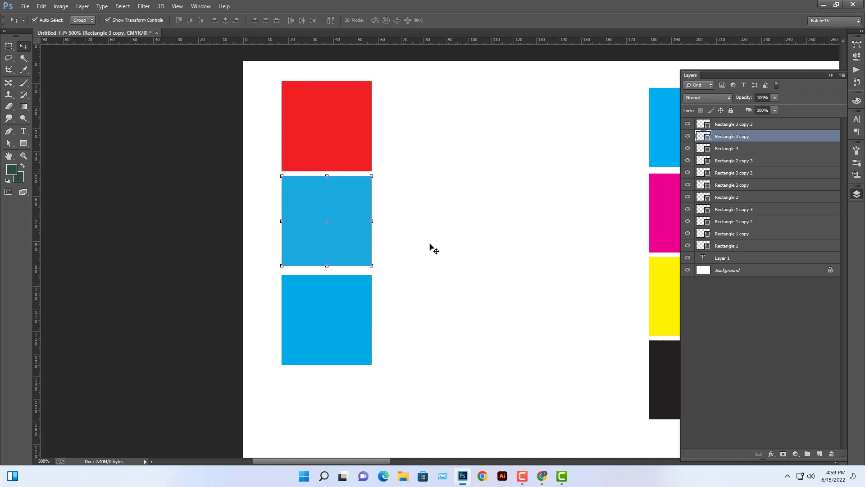
pyautogui.click(461, 248)
pyautogui.moveTo(446, 130); pyautogui.dragTo(335, 382)
pyautogui.click(444, 333)
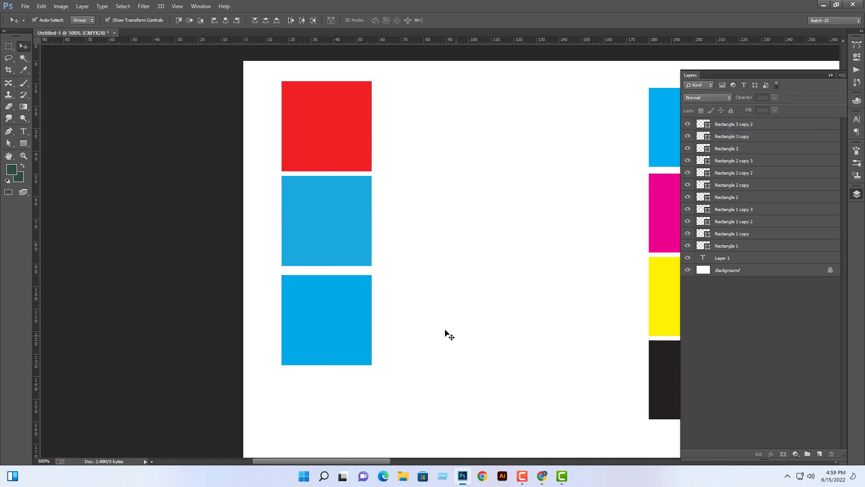
# Nudge the middle square back down to even out the gaps above and below it.
pyautogui.click(349, 254)
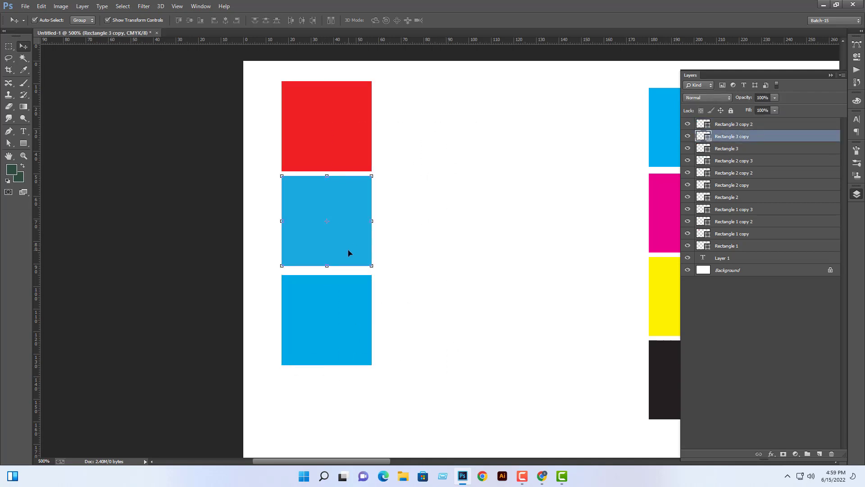
pyautogui.hotkey('shift', 'Down')
pyautogui.hotkey('shift', 'Up')
pyautogui.press('Down')
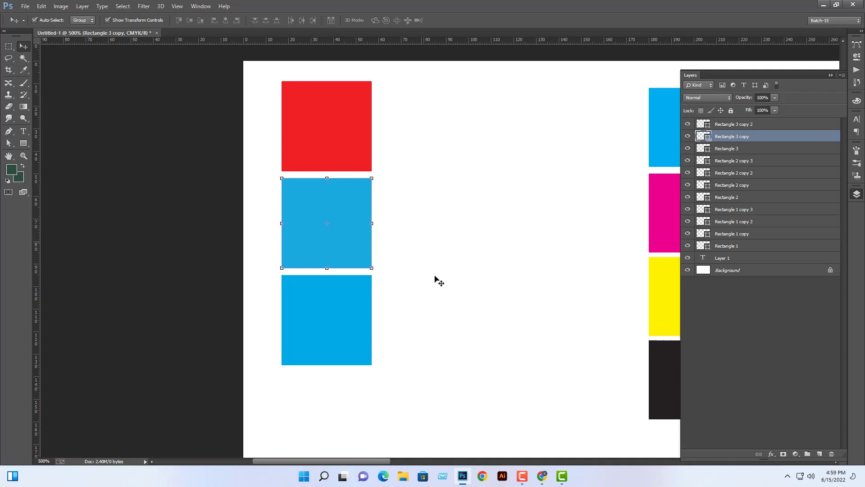
pyautogui.click(524, 476)
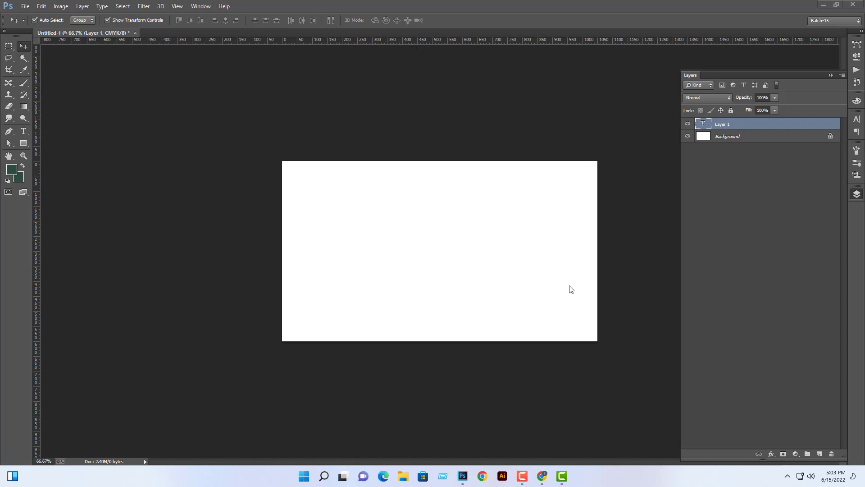
pyautogui.hotkey('ctrl', '+')
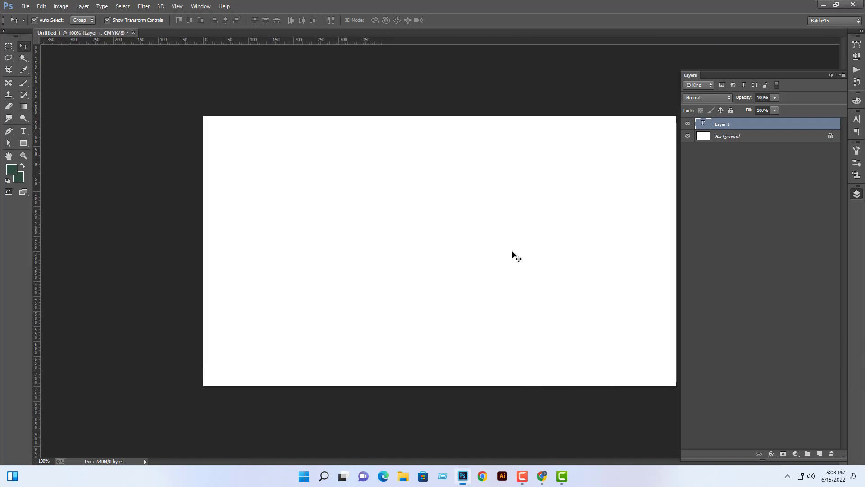
pyautogui.hotkey('ctrl', '-')
pyautogui.hotkey('ctrl', '+')
pyautogui.hotkey('ctrl', '-')
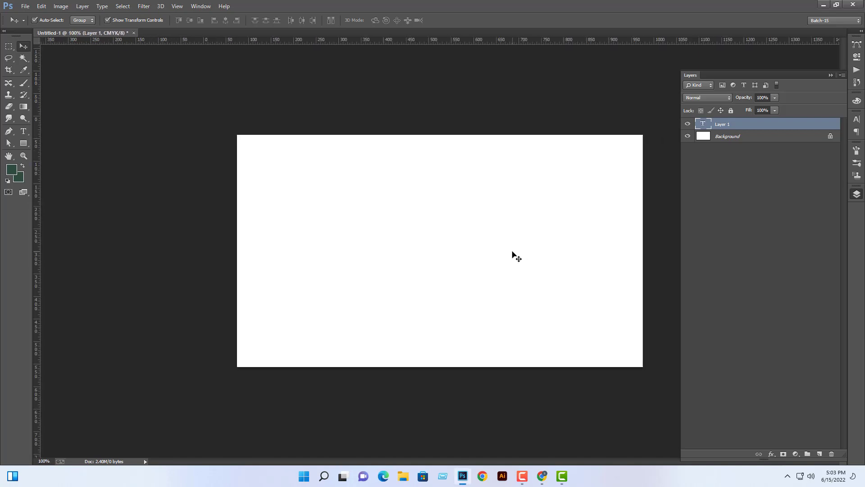
pyautogui.hotkey('ctrl', '+')
pyautogui.hotkey('ctrl', '-')
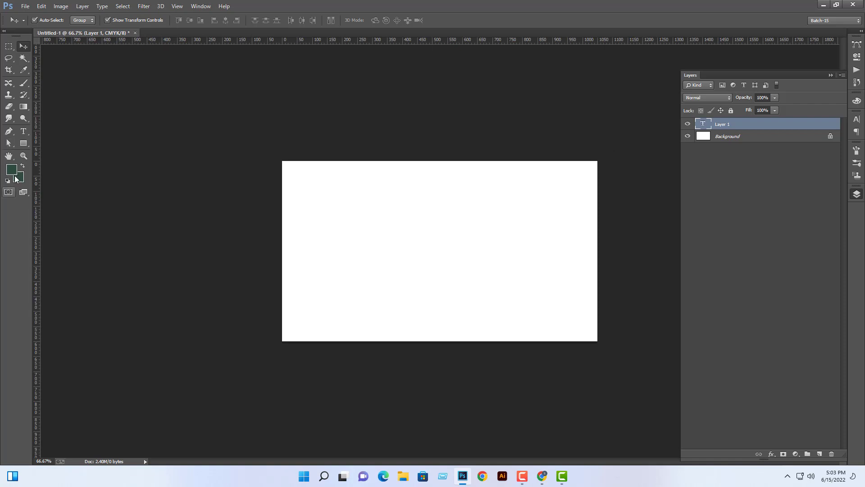
# Draw a dark green rectangle about 233 px wide and 300 px high on the blank canvas and check its fill colour's hex code.
pyautogui.click(28, 141)
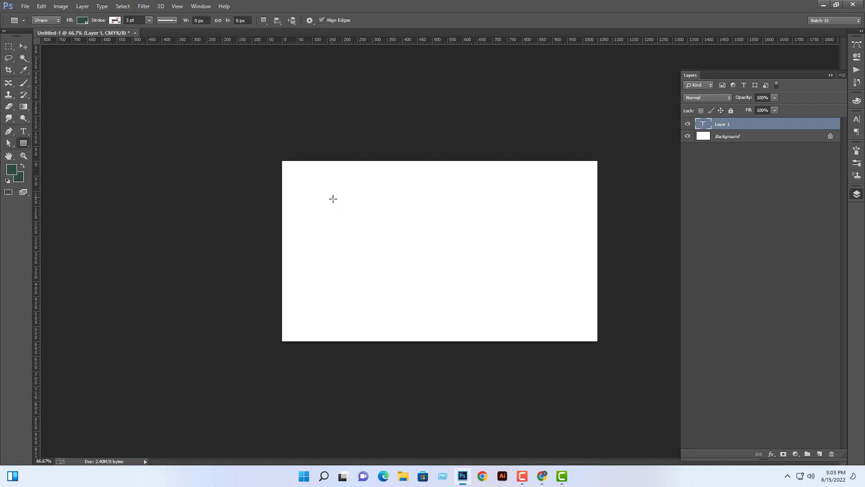
pyautogui.moveTo(332, 197)
pyautogui.mouseDown()
pyautogui.moveTo(408, 271)
pyautogui.moveTo(402, 287)
pyautogui.mouseUp()
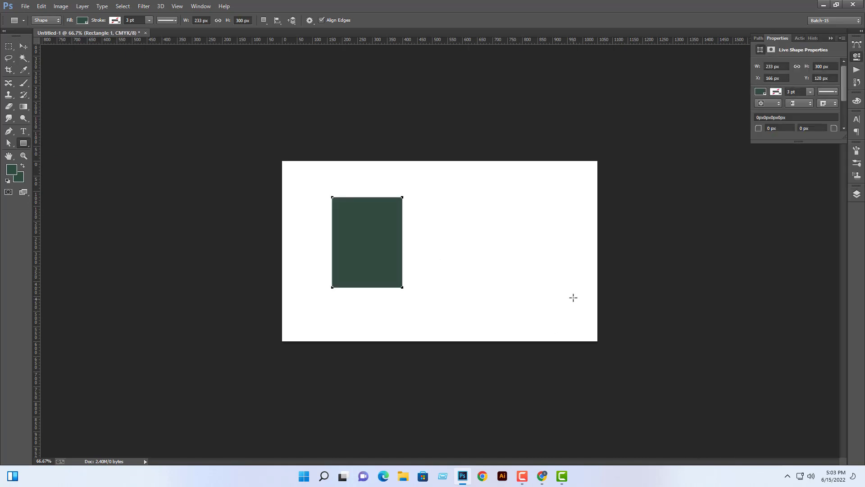
pyautogui.click(760, 92)
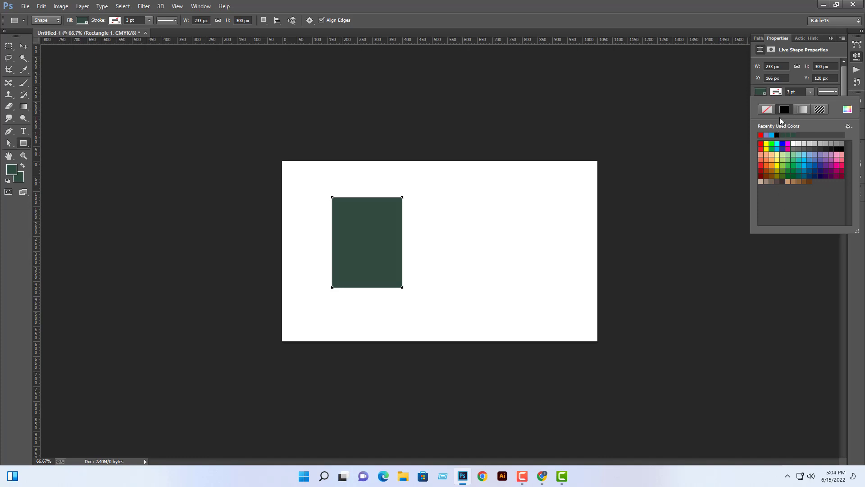
pyautogui.click(847, 109)
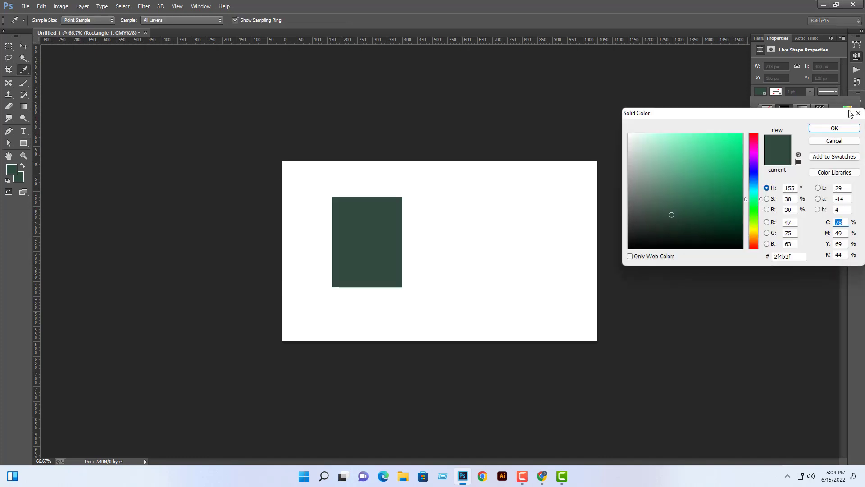
pyautogui.click(792, 255)
pyautogui.click(834, 140)
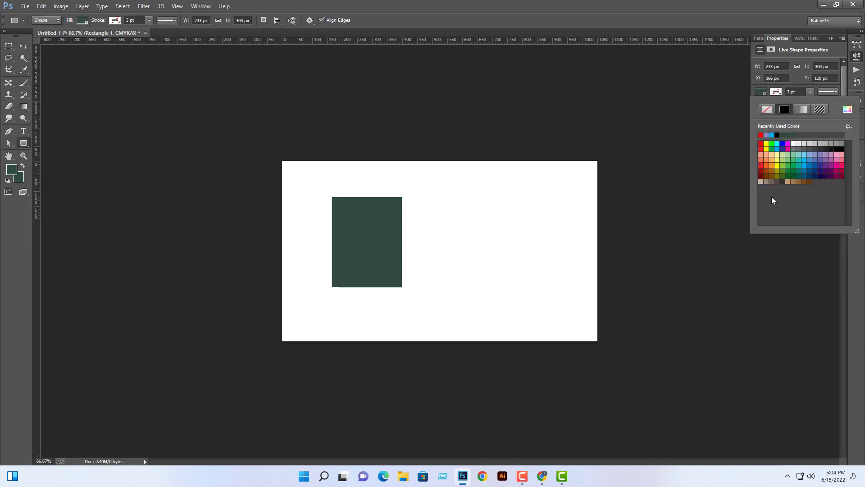
# Move the rectangle to about X 54 px, Y 106 px and duplicate it about 329 px to its right.
pyautogui.click(24, 46)
pyautogui.moveTo(377, 244); pyautogui.dragTo(447, 262)
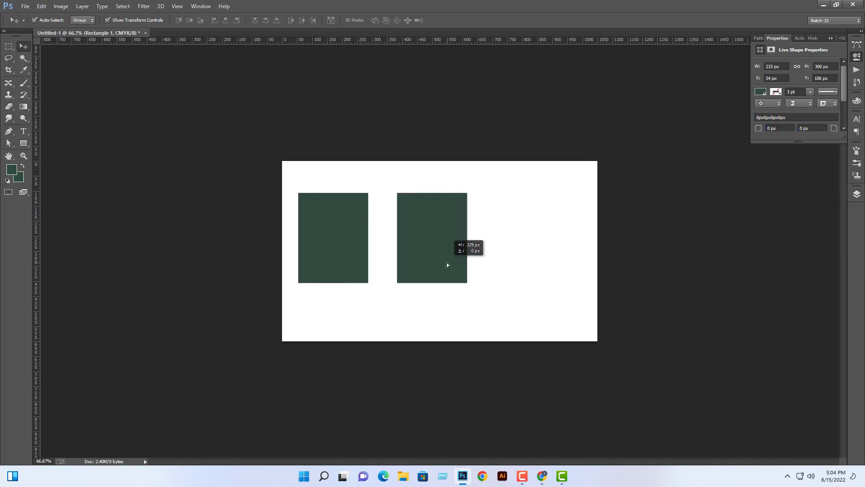
# Fill the duplicated rectangle with a deeper, more saturated dark green and deselect it.
pyautogui.click(768, 93)
pyautogui.click(848, 111)
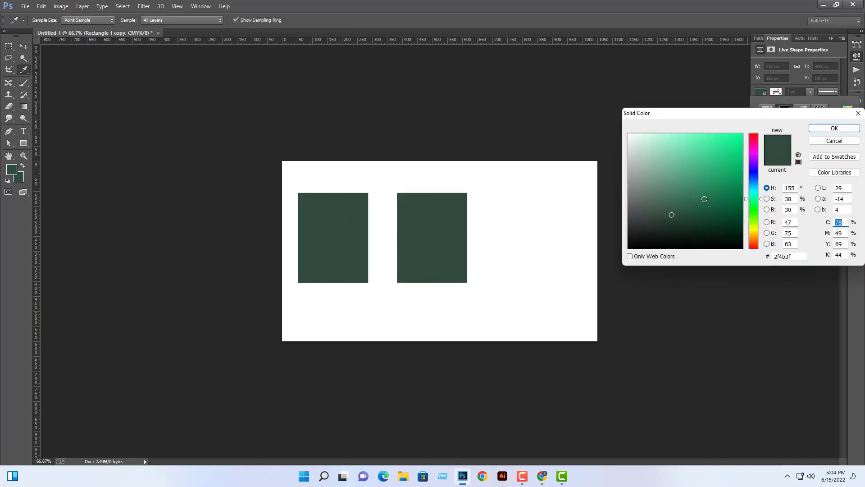
pyautogui.click(834, 129)
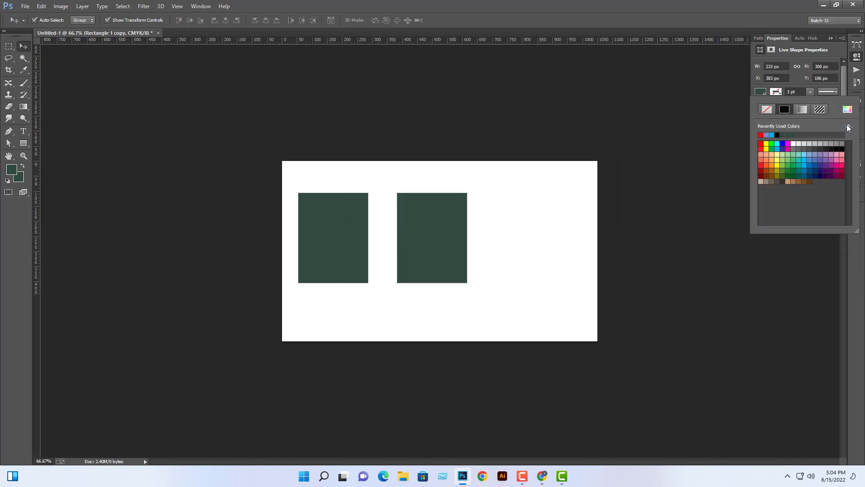
pyautogui.click(587, 258)
pyautogui.click(586, 257)
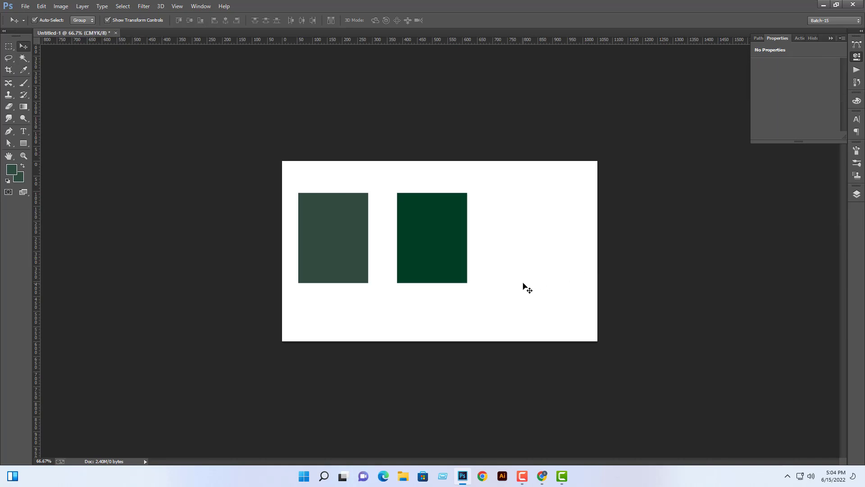
# Recolour the second rectangle by sampling the muted dark green (2f4b3f) of the first rectangle for its fill.
pyautogui.hotkey('ctrl', '+')
pyautogui.hotkey('ctrl', '+')
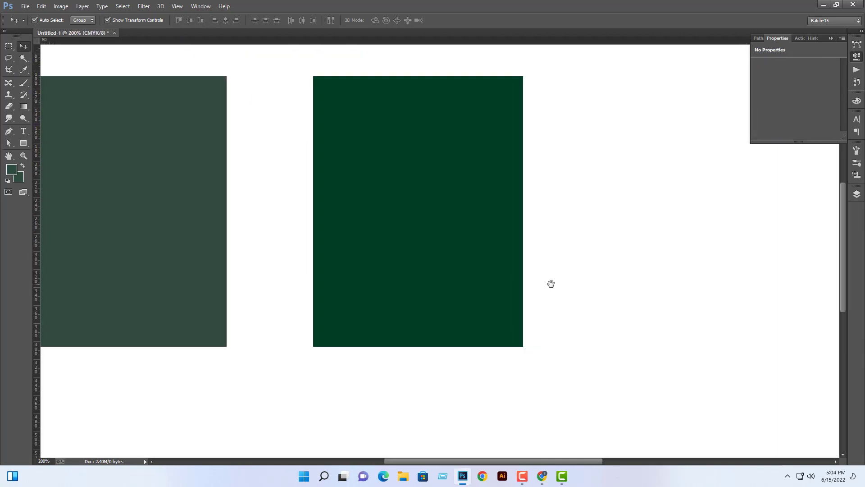
pyautogui.moveTo(551, 284); pyautogui.dragTo(627, 288)
pyautogui.click(612, 275)
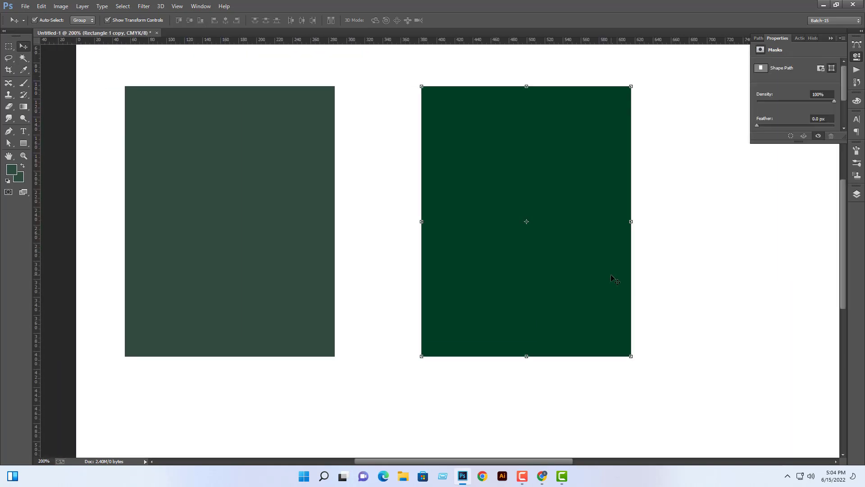
pyautogui.click(306, 217)
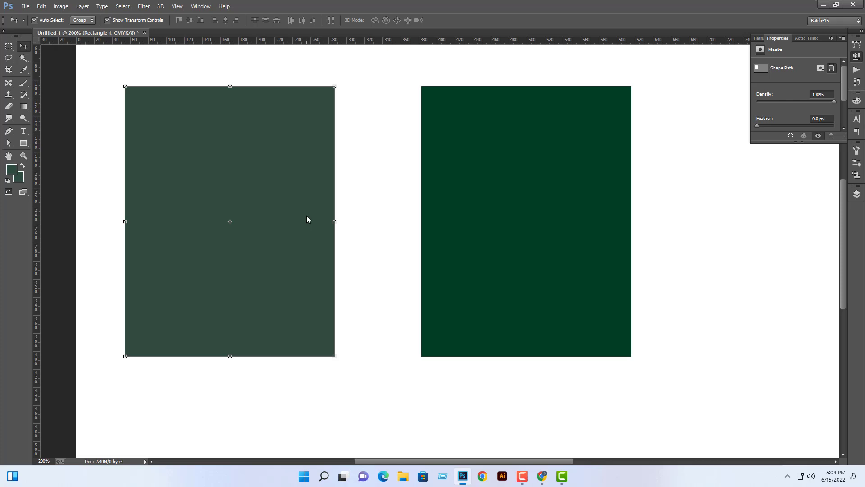
pyautogui.hotkey('ctrl', '-')
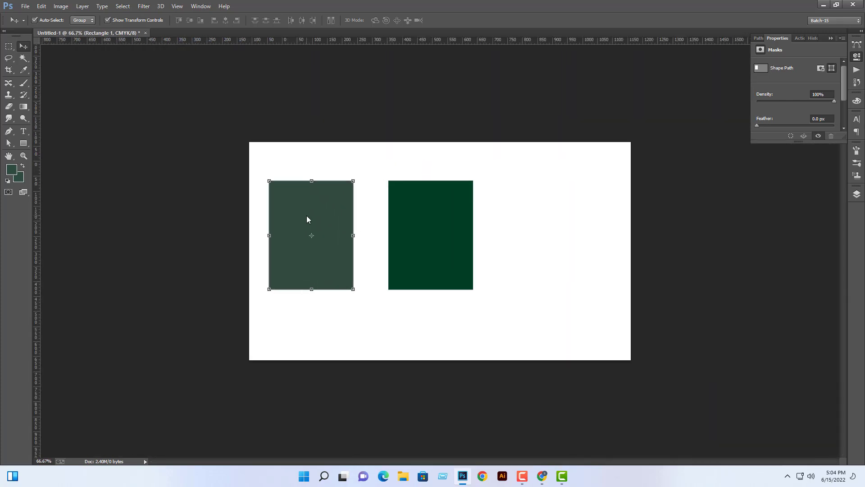
pyautogui.click(388, 226)
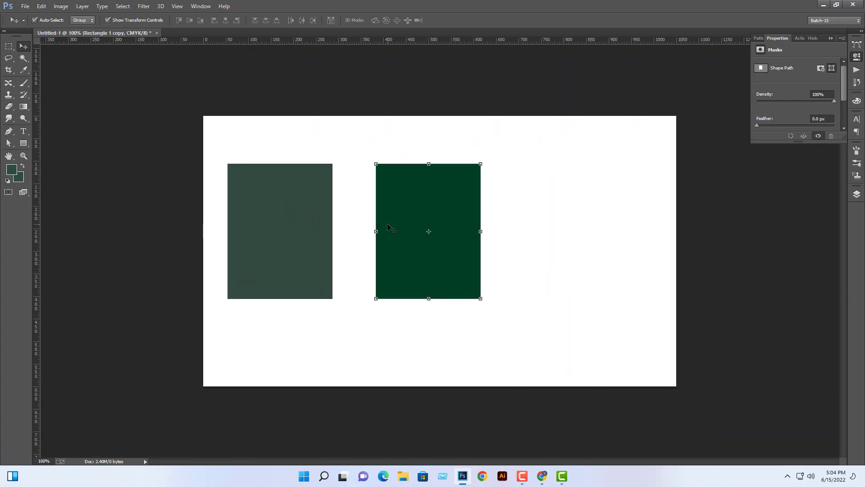
pyautogui.click(857, 194)
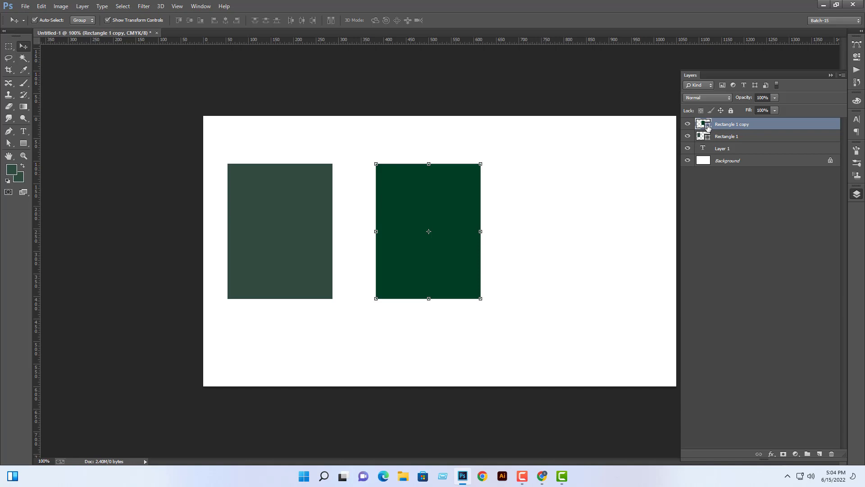
pyautogui.doubleClick(707, 125)
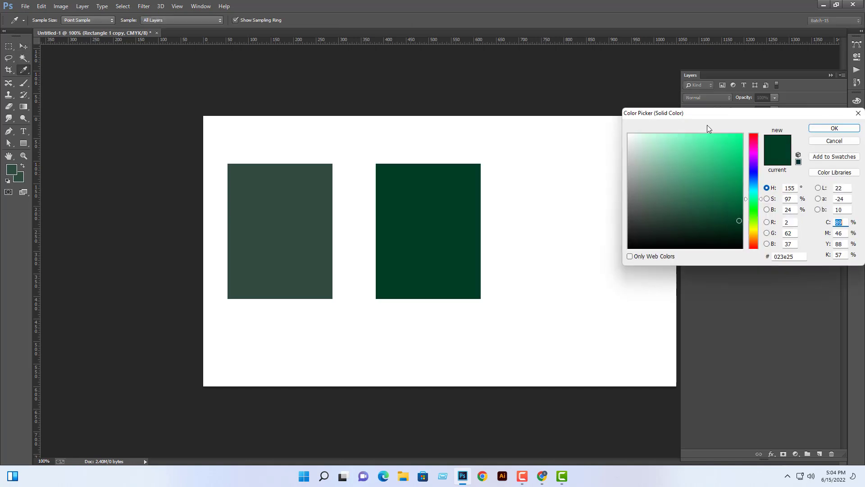
pyautogui.moveTo(670, 117); pyautogui.dragTo(587, 102)
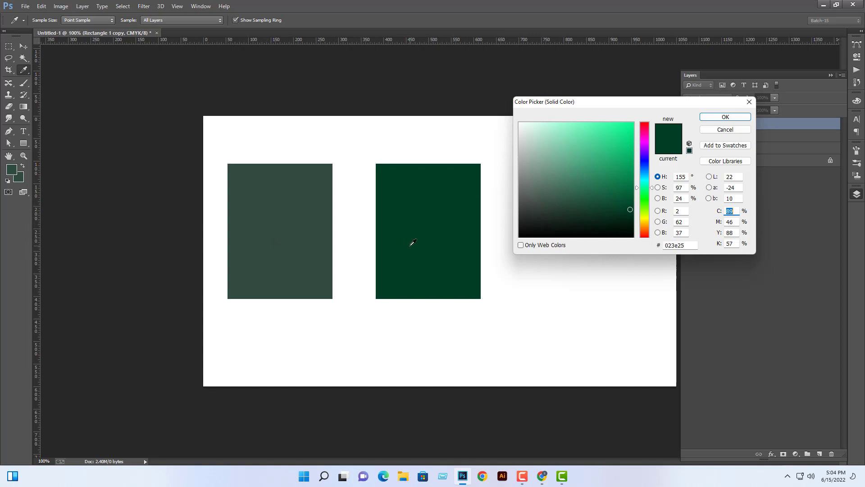
pyautogui.click(305, 230)
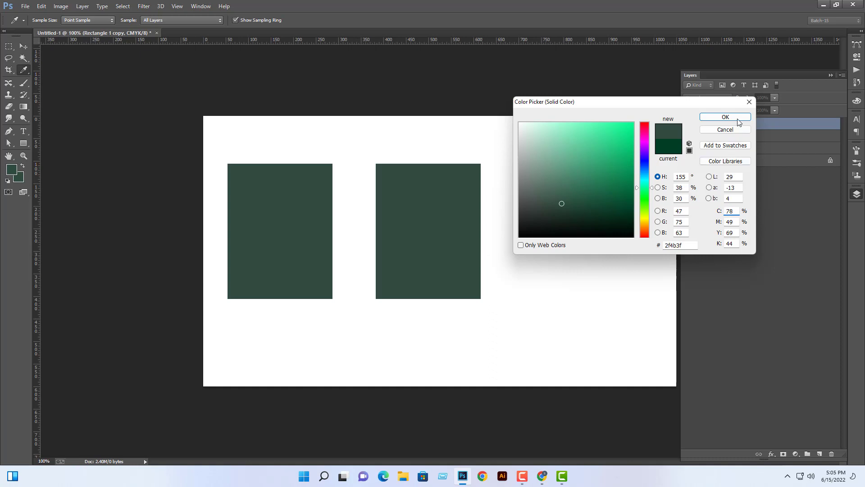
pyautogui.click(732, 115)
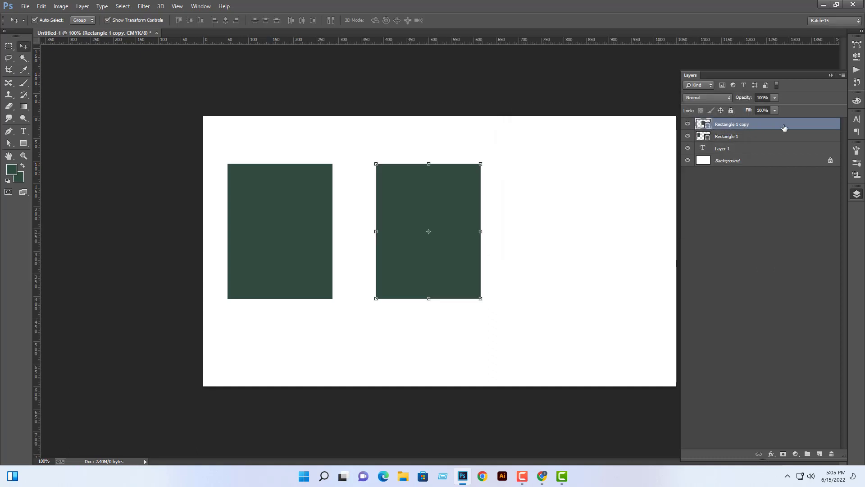
# Switch to Chrome and search the web for "natuee" in a new tab.
pyautogui.click(542, 476)
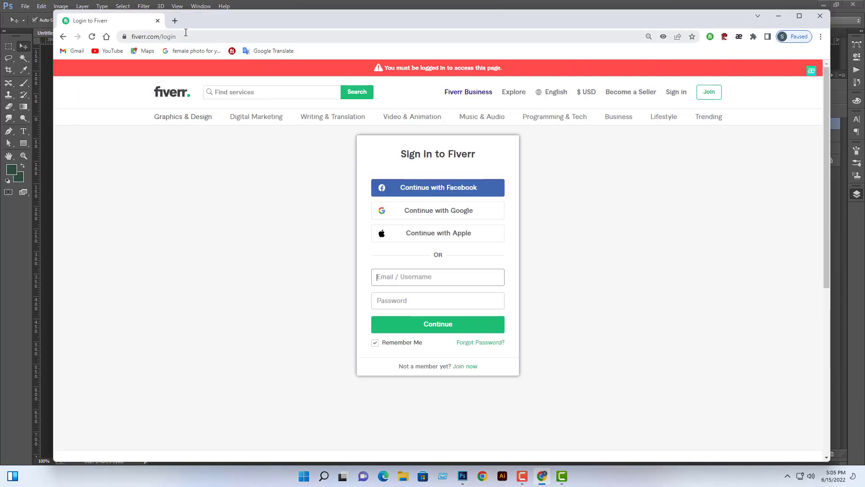
pyautogui.click(184, 37)
pyautogui.click(180, 23)
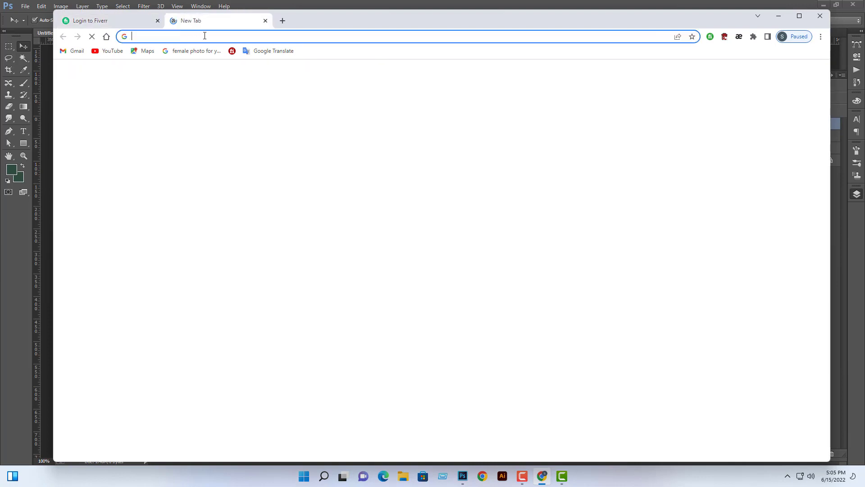
pyautogui.click(206, 35)
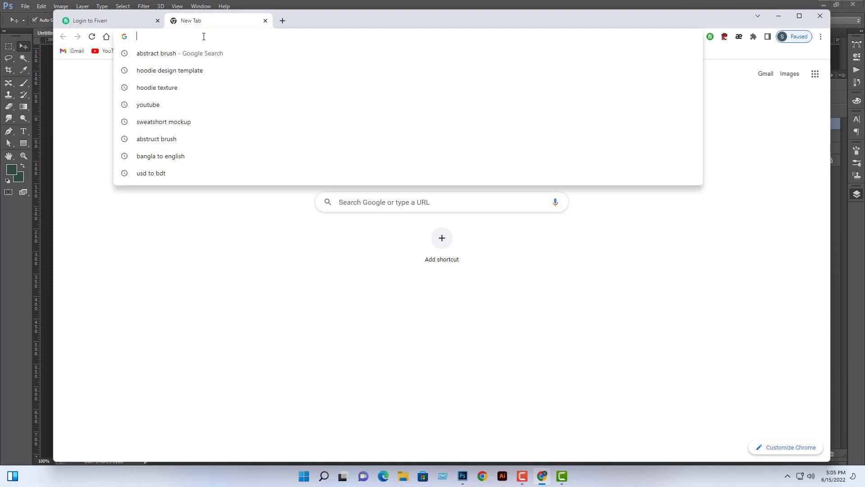
pyautogui.write('natuee')
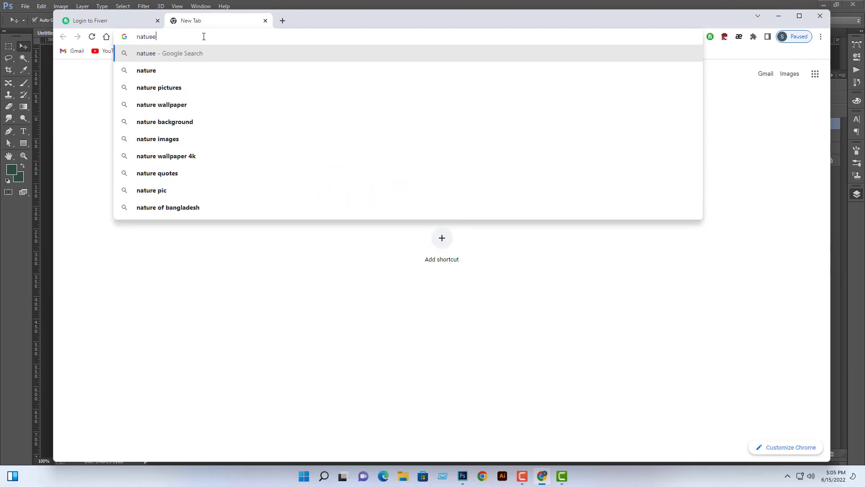
pyautogui.press('Return')
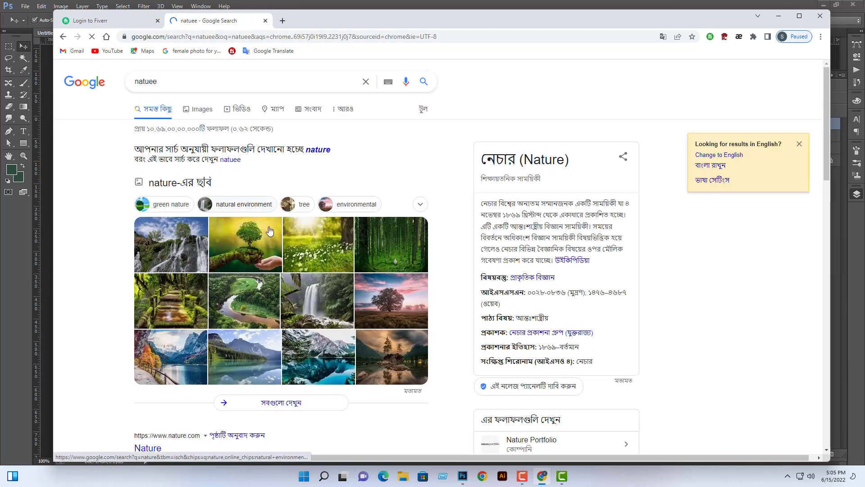
# Open the nature image results and copy the photo of the mossy wooden walkway in the forest.
pyautogui.click(250, 240)
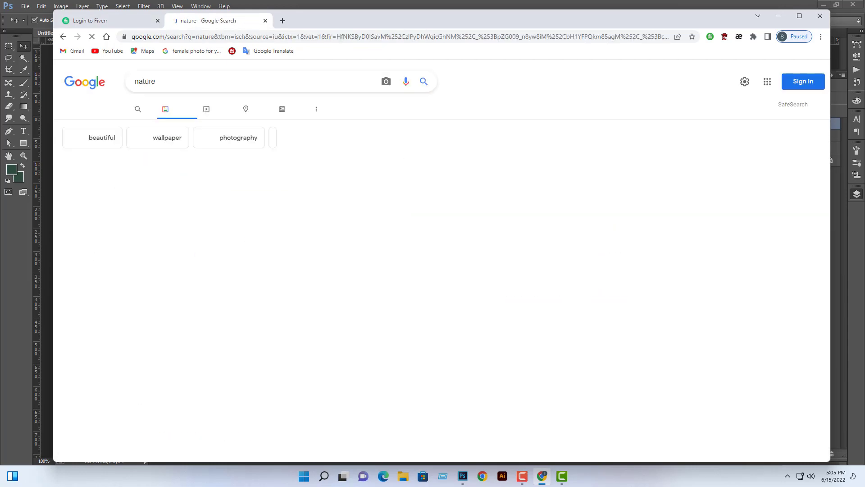
pyautogui.click(268, 203)
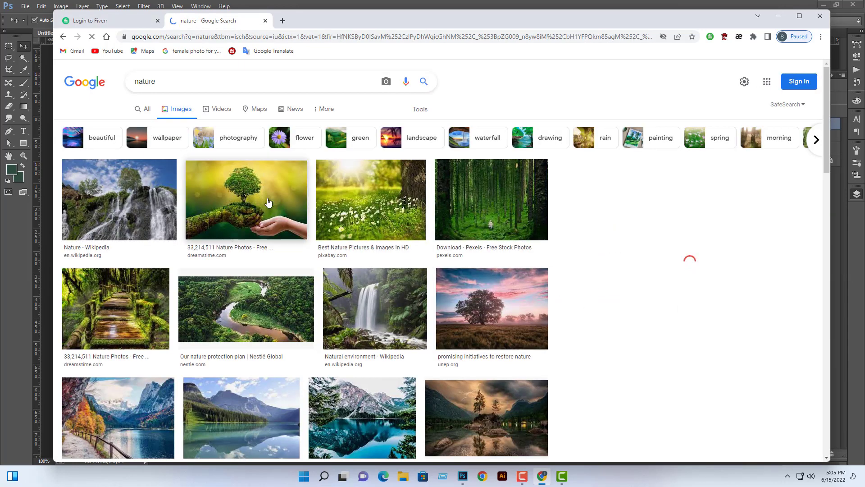
pyautogui.rightClick(268, 200)
pyautogui.click(318, 307)
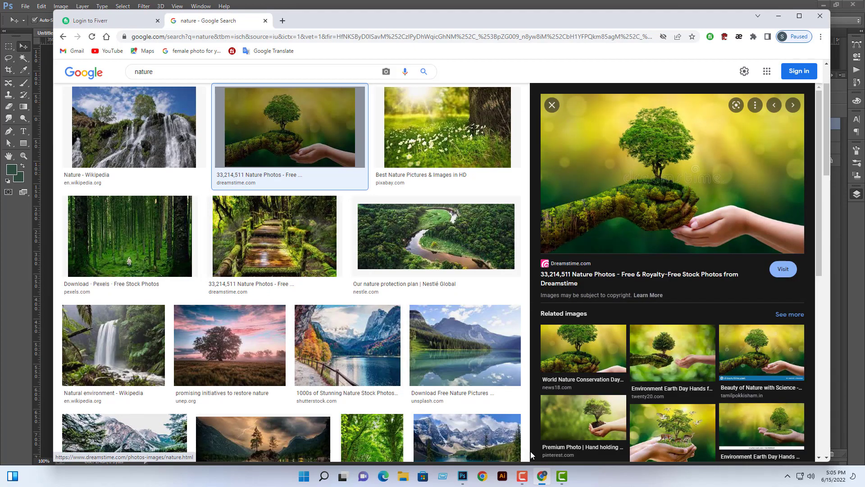
# Paste the walkway photo into the Photoshop document, place it to the right of the second rectangle and deselect it.
pyautogui.click(463, 476)
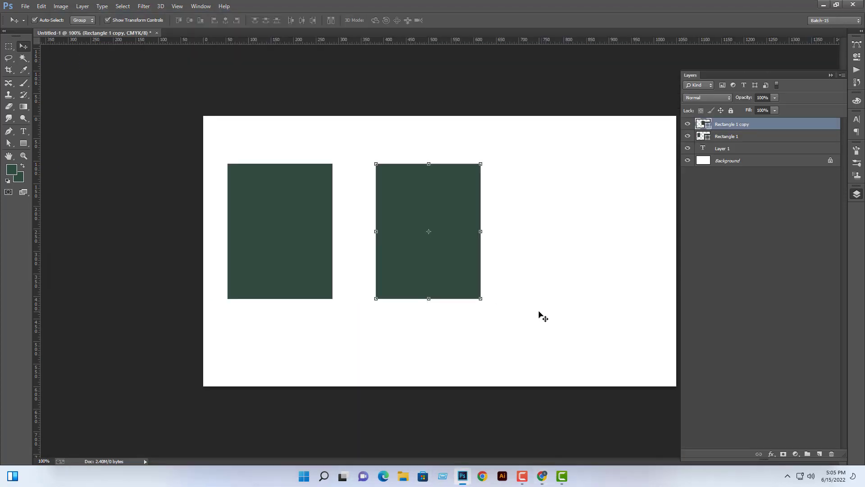
pyautogui.hotkey('ctrl', 'v')
pyautogui.hotkey('ctrl', 't')
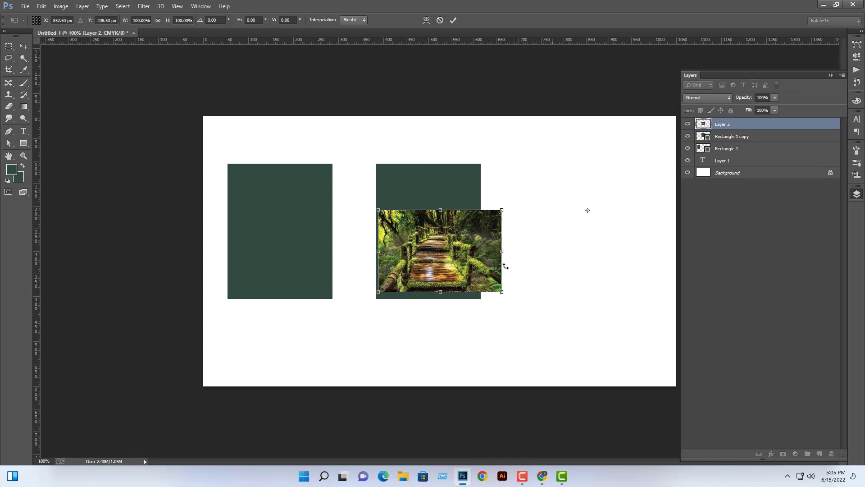
pyautogui.moveTo(464, 280); pyautogui.dragTo(588, 251)
pyautogui.press('Return')
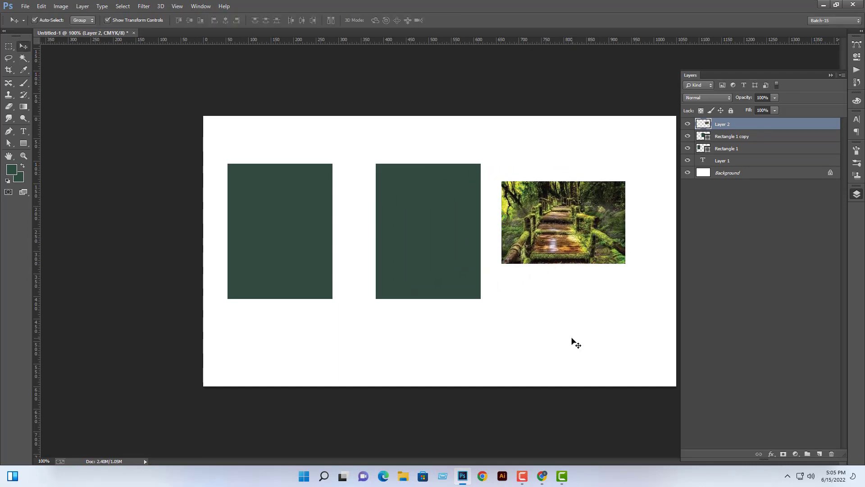
pyautogui.click(572, 341)
# Move the photo closer to the second rectangle, with its top edge level with the rectangle's top.
pyautogui.hotkey('ctrl', '+')
pyautogui.hotkey('ctrl', '+')
pyautogui.moveTo(579, 325); pyautogui.dragTo(529, 284)
pyautogui.hotkey('ctrl', '-')
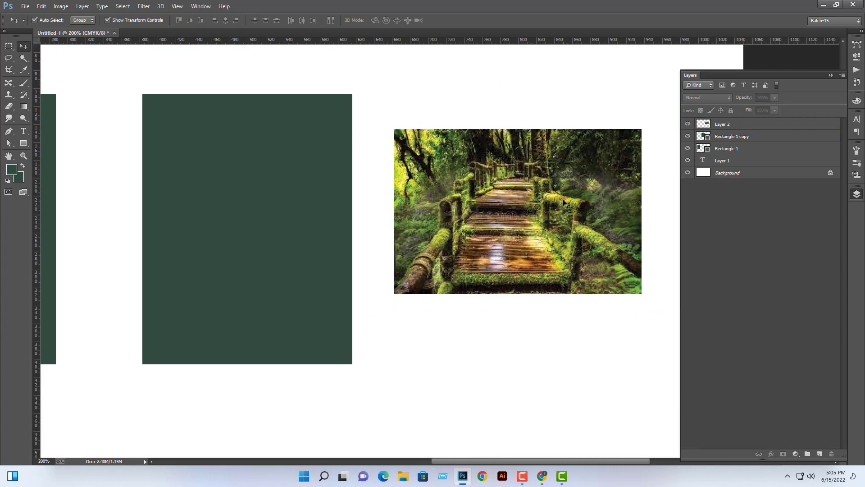
pyautogui.moveTo(543, 222); pyautogui.dragTo(519, 187)
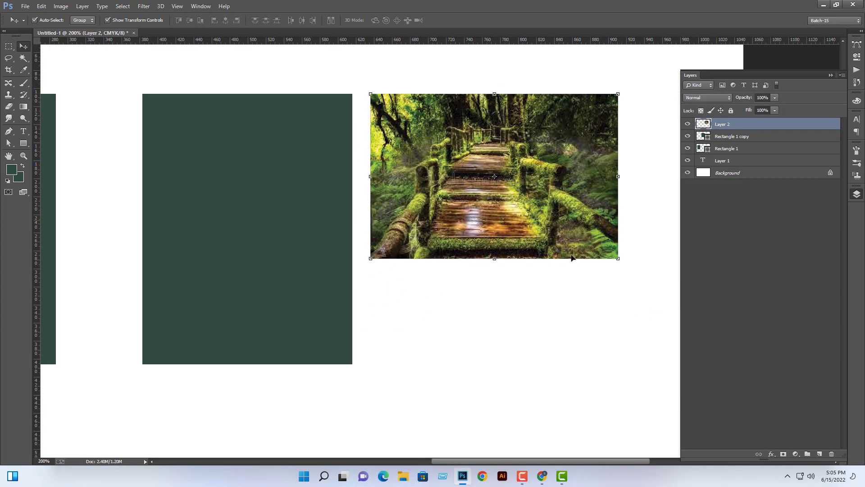
# Fill the second rectangle with a very dark brown (1f1c0f) sampled from the walkway photo, after trying its orange, cream and olive tones.
pyautogui.click(325, 280)
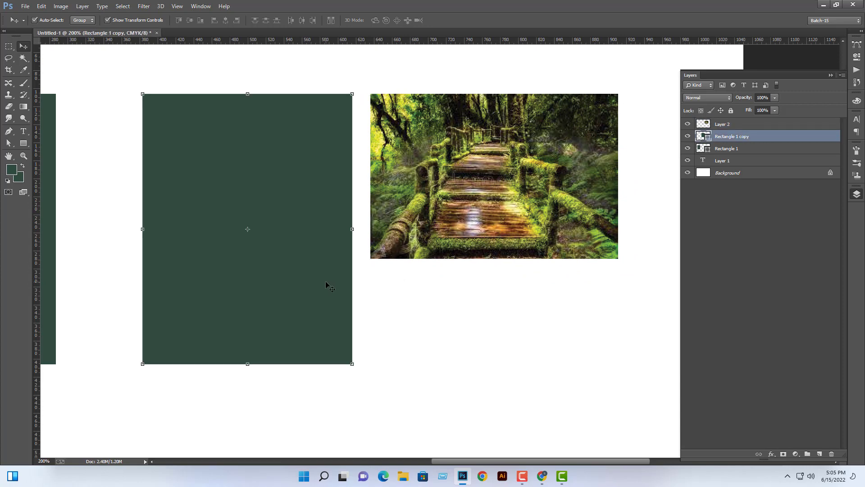
pyautogui.doubleClick(707, 137)
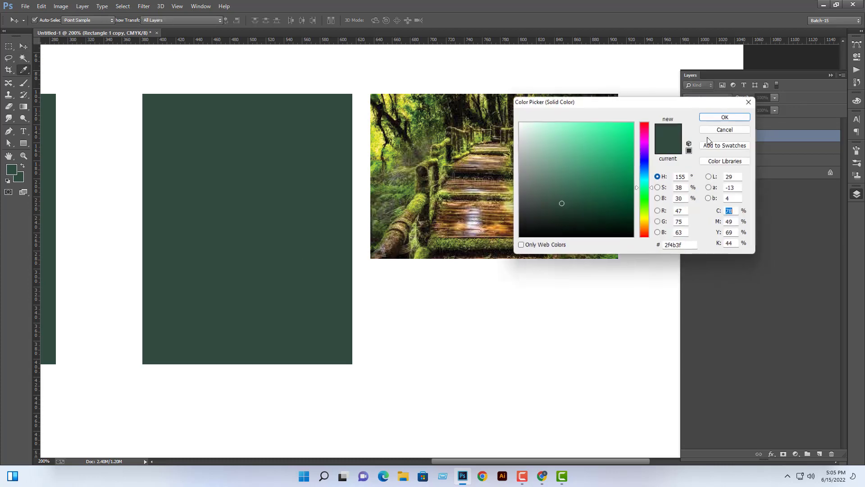
pyautogui.moveTo(610, 104); pyautogui.dragTo(527, 311)
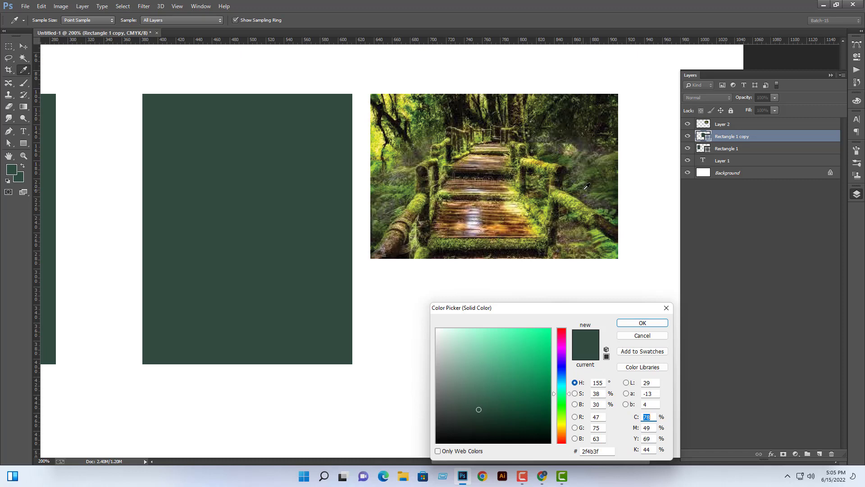
pyautogui.click(500, 226)
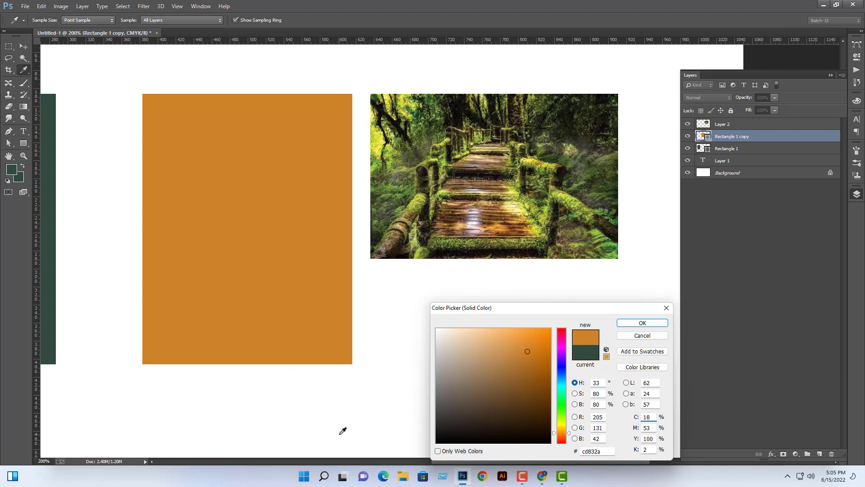
pyautogui.click(512, 207)
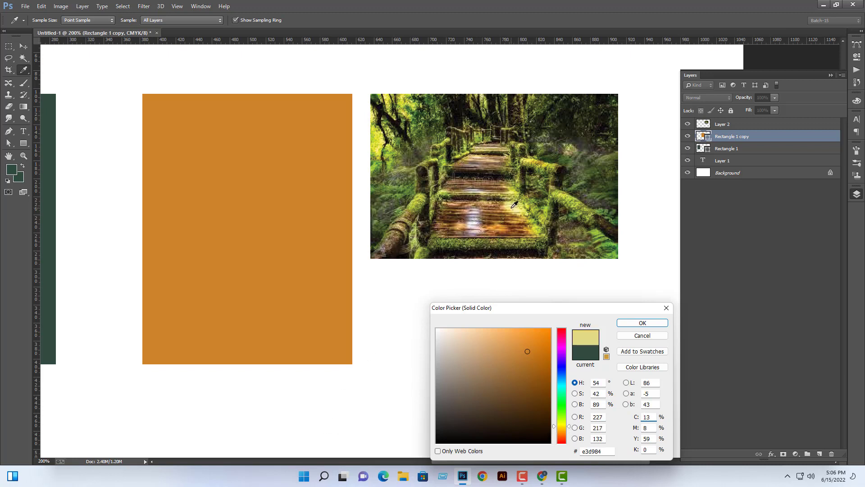
pyautogui.moveTo(452, 227); pyautogui.dragTo(559, 150)
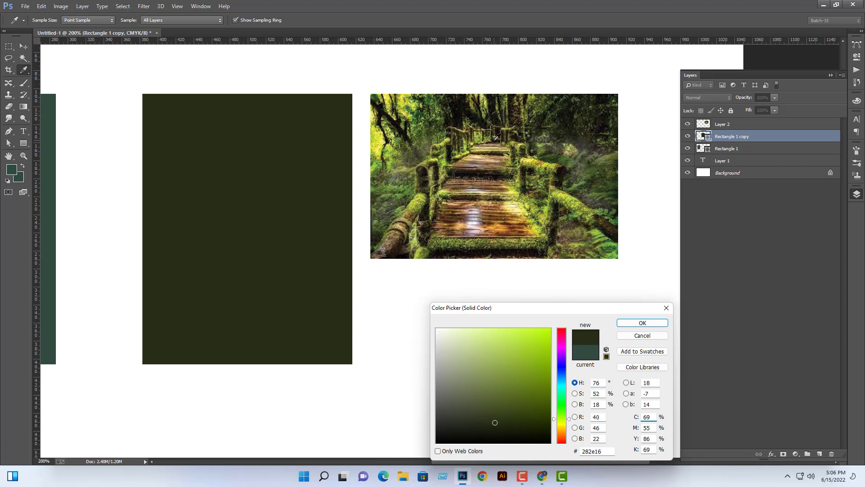
pyautogui.moveTo(496, 137); pyautogui.dragTo(532, 168)
pyautogui.click(641, 323)
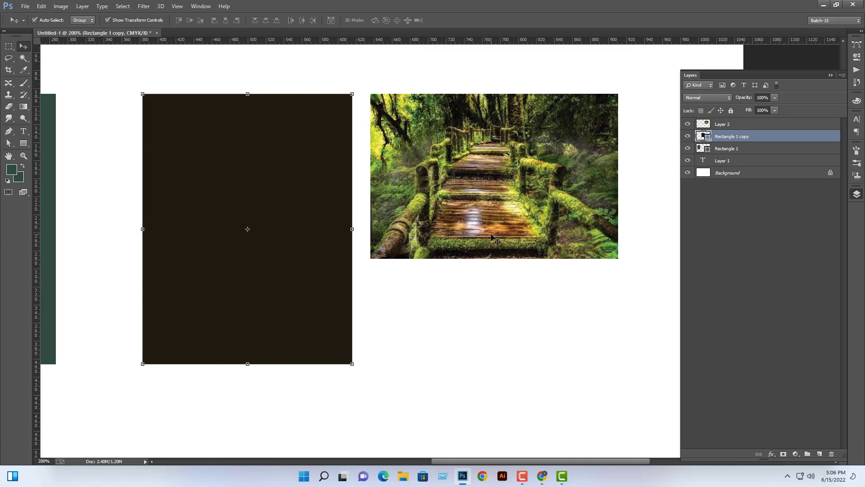
# Fill the second rectangle with a tan brown sampled from the walkway photo, after trying its yellow-green (dde040) and greyish brown (927656) tones.
pyautogui.hotkey('ctrl', '-')
pyautogui.hotkey('ctrl', '-')
pyautogui.hotkey('ctrl', '+')
pyautogui.hotkey('ctrl', '+')
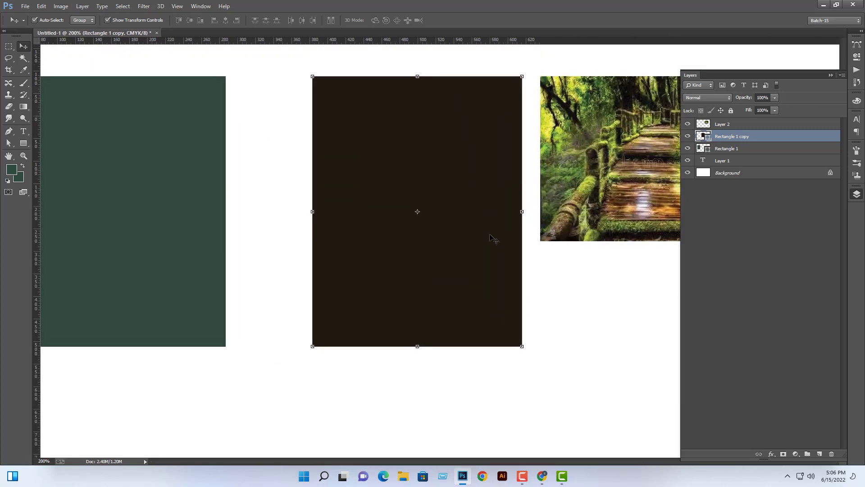
pyautogui.hotkey('ctrl', '-')
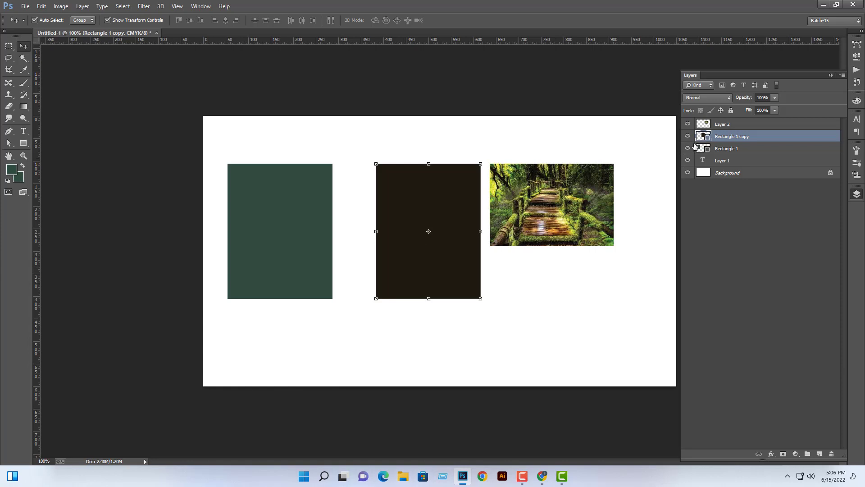
pyautogui.doubleClick(707, 138)
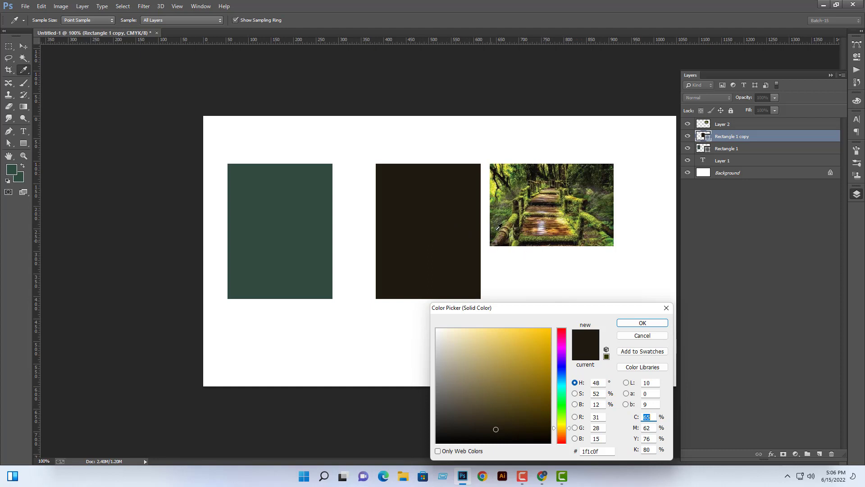
pyautogui.click(577, 223)
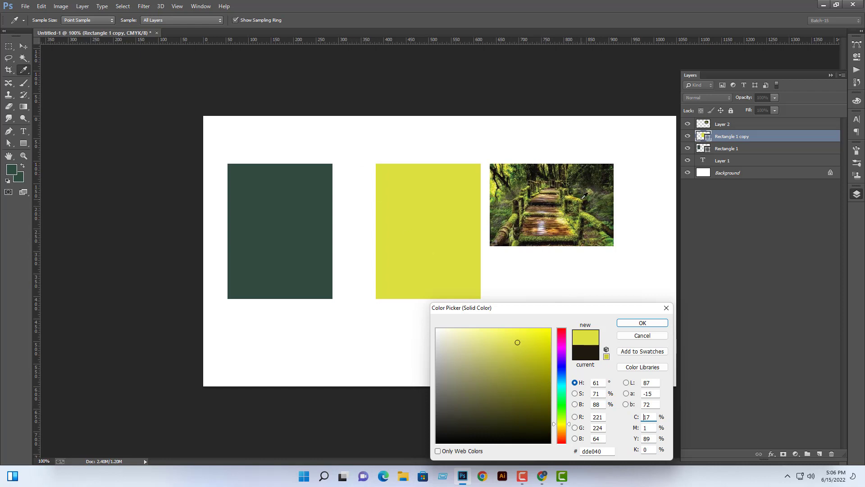
pyautogui.moveTo(584, 196); pyautogui.dragTo(546, 193)
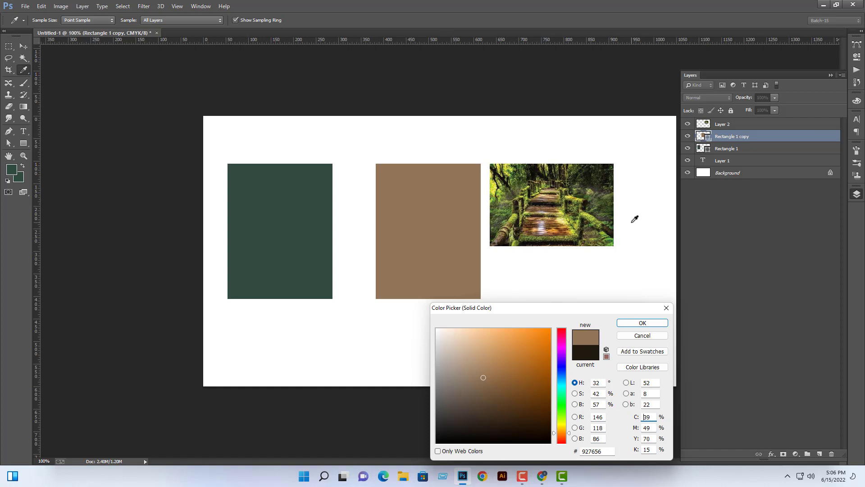
pyautogui.click(525, 231)
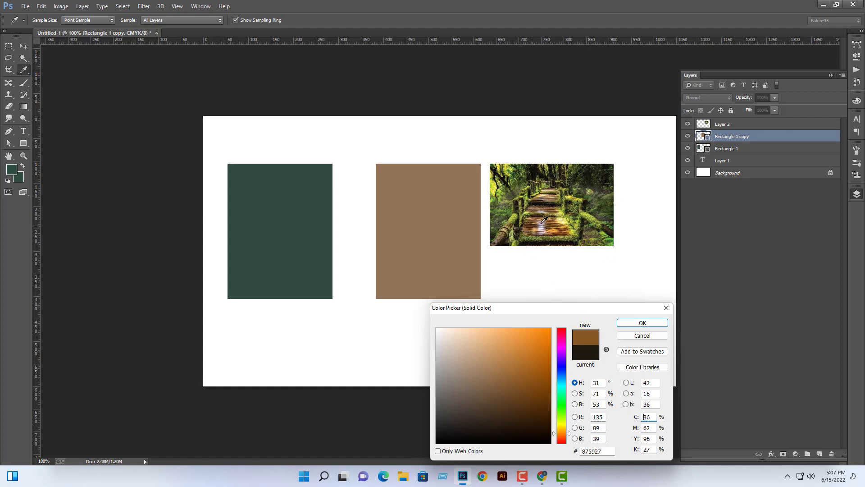
pyautogui.click(642, 322)
pyautogui.press('v')
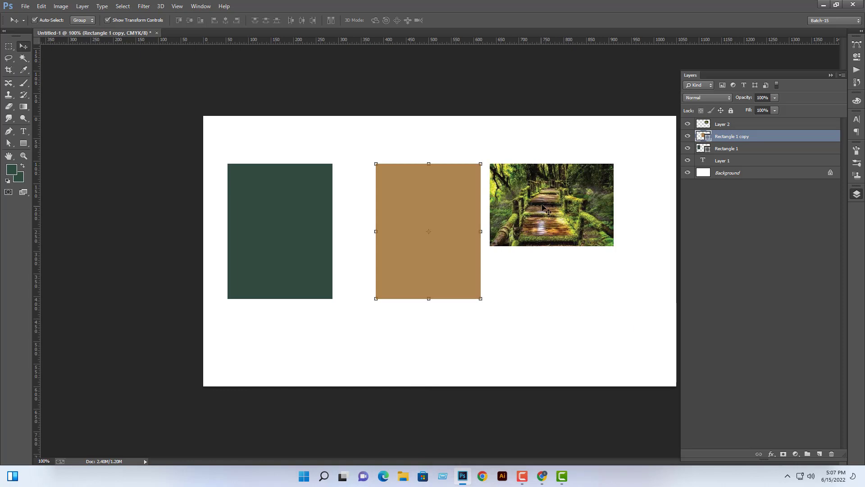
# Delete the walkway photo and both coloured rectangles, after shifting the tan rectangle beside the green one.
pyautogui.click(541, 222)
pyautogui.click(431, 229)
pyautogui.moveTo(409, 235); pyautogui.dragTo(369, 228)
pyautogui.click(536, 208)
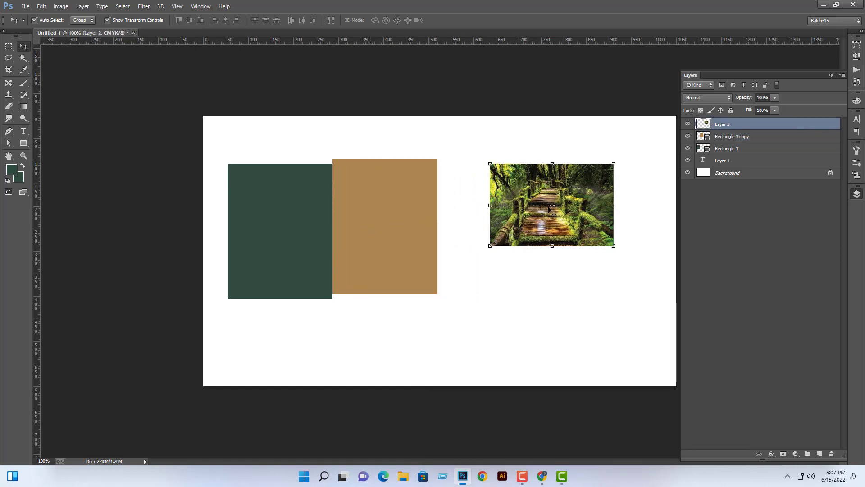
pyautogui.press('Delete')
pyautogui.moveTo(403, 249); pyautogui.dragTo(431, 256)
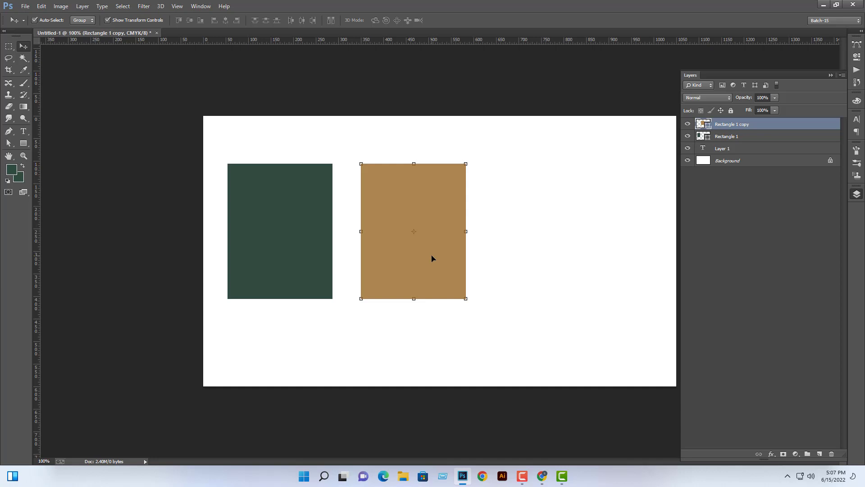
pyautogui.press('Delete')
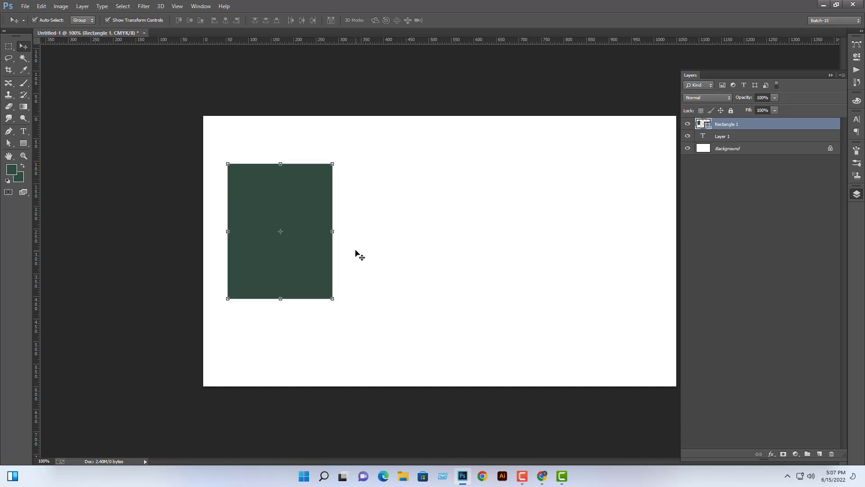
pyautogui.press('Delete')
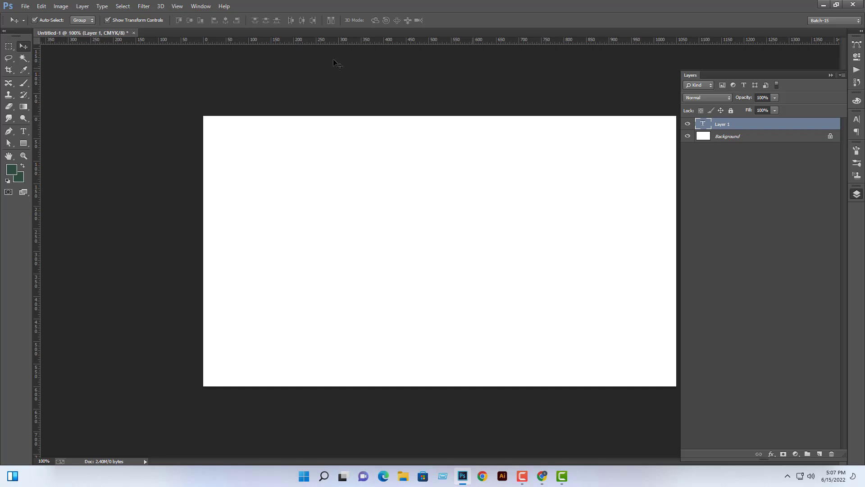
# Draw a wide rectangle about 570 by 187 px in the upper part of the canvas and fill it magenta.
pyautogui.click(24, 143)
pyautogui.moveTo(283, 171)
pyautogui.mouseDown()
pyautogui.moveTo(461, 236)
pyautogui.moveTo(541, 254)
pyautogui.mouseUp()
pyautogui.click(86, 21)
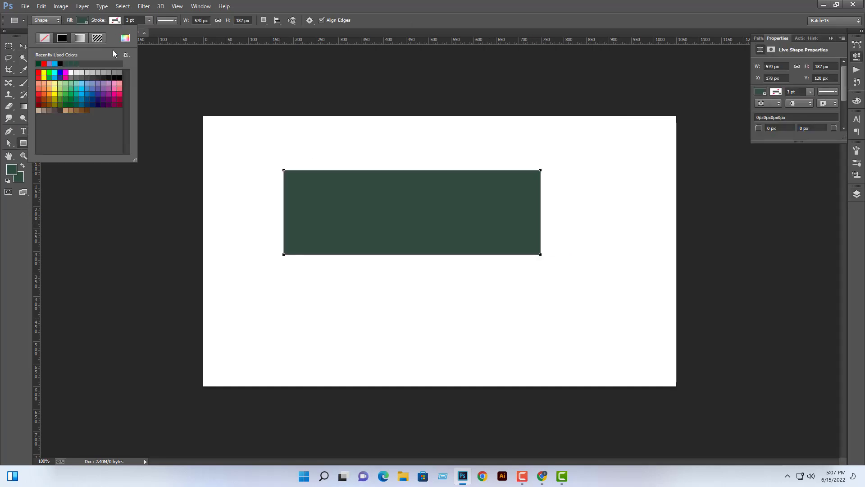
pyautogui.click(118, 93)
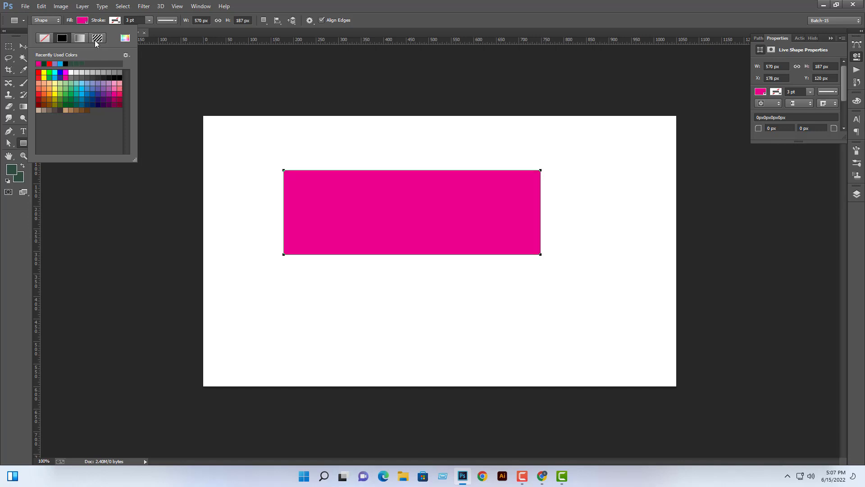
pyautogui.click(26, 40)
pyautogui.click(24, 46)
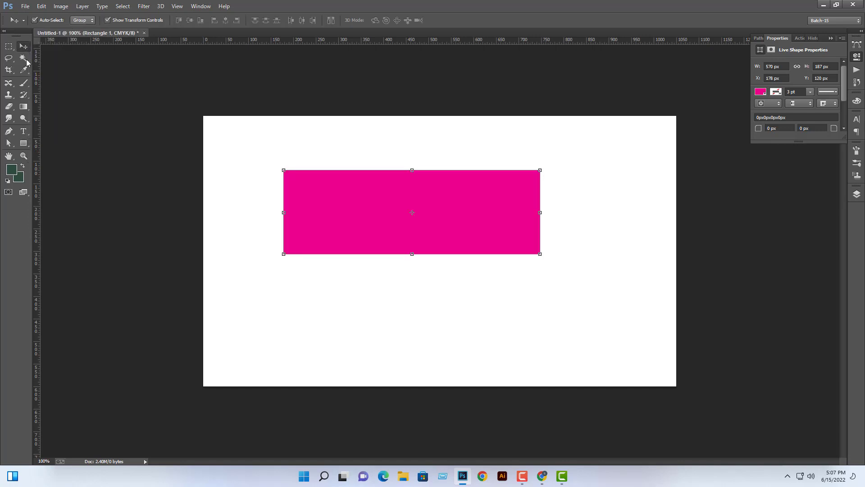
# Add the text "KALO" over the magenta rectangle and move it right so it lies fully inside.
pyautogui.press('t')
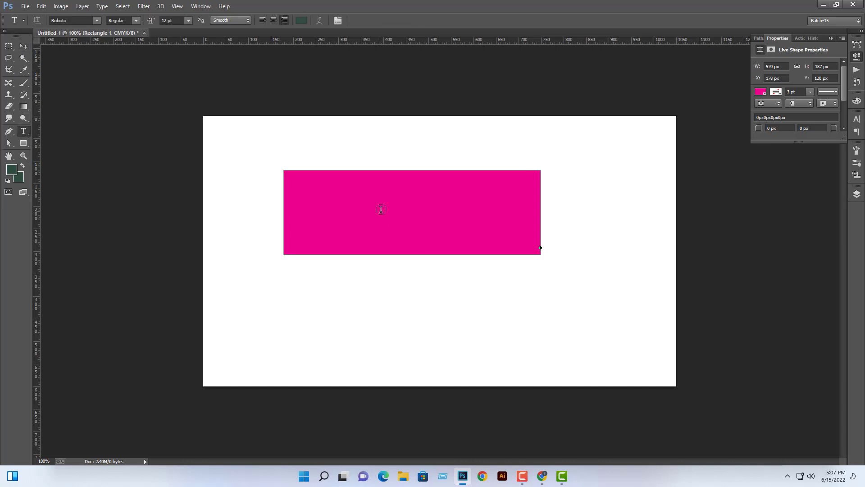
pyautogui.click(427, 236)
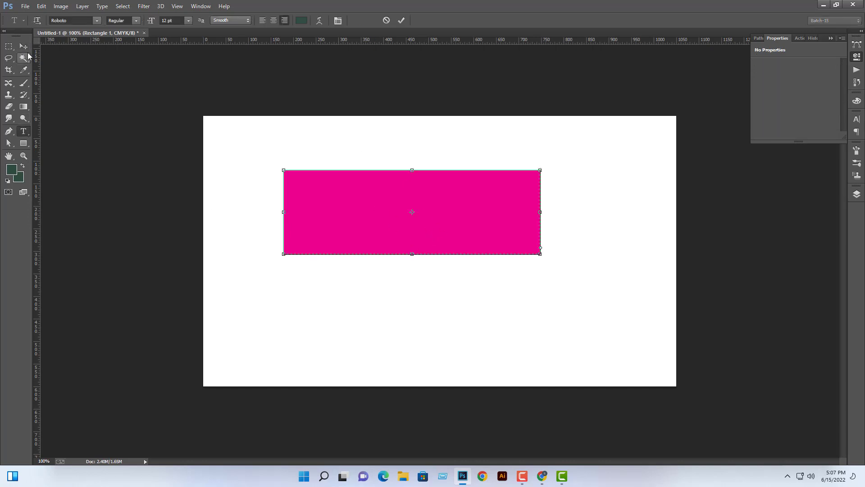
pyautogui.click(23, 46)
pyautogui.click(586, 176)
pyautogui.click(23, 131)
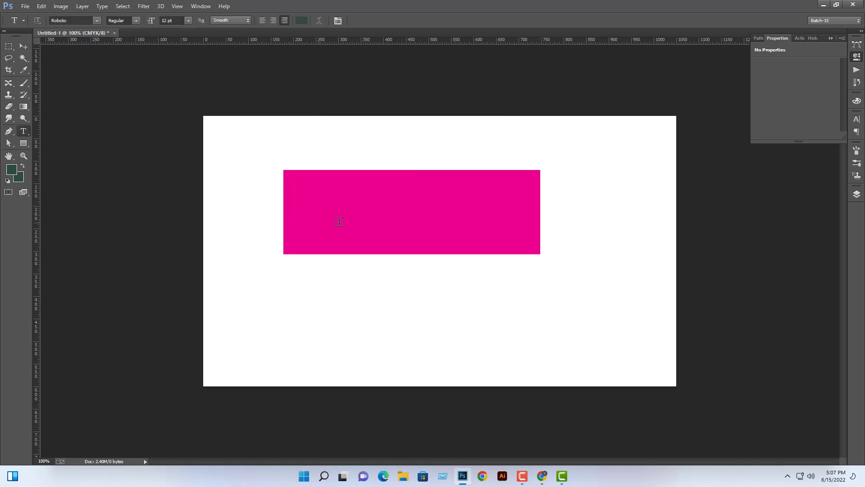
pyautogui.click(406, 227)
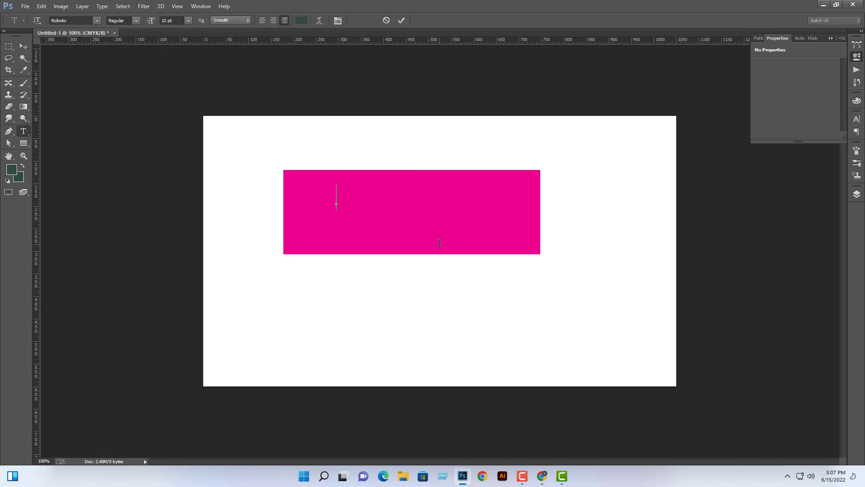
pyautogui.write('KALO')
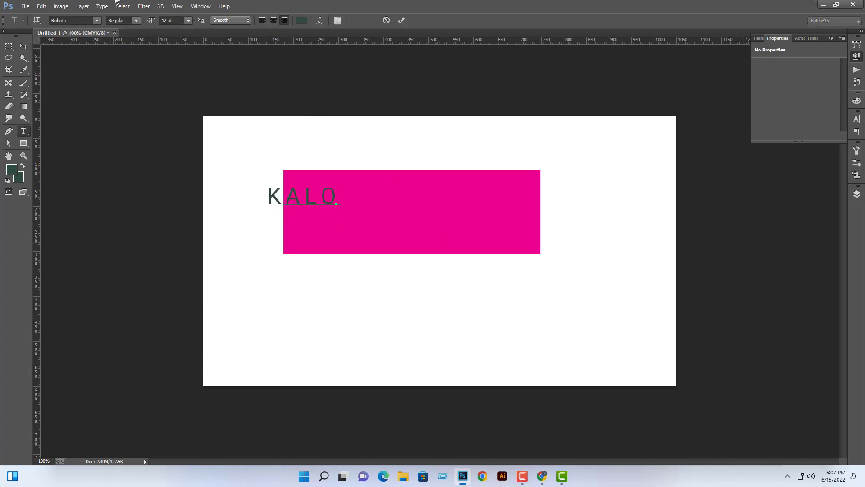
pyautogui.click(23, 46)
pyautogui.moveTo(328, 199); pyautogui.dragTo(388, 200)
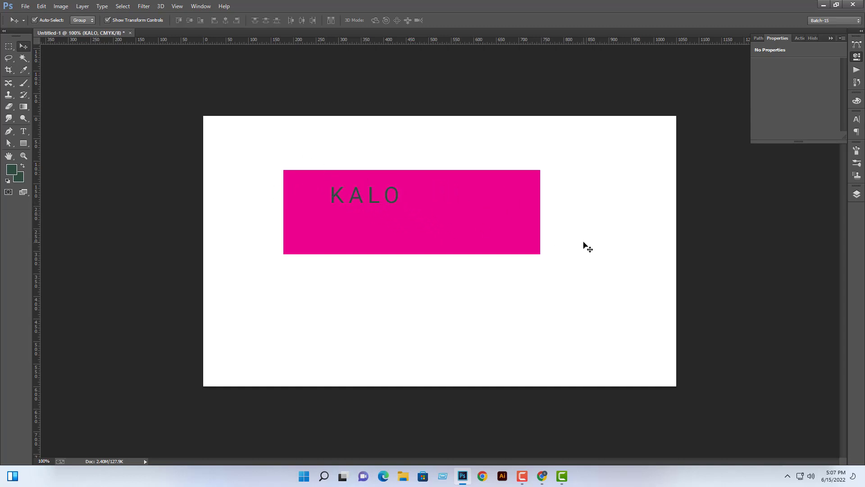
# Move the magenta rectangle and its KALO text up, and duplicate both directly below with a narrow gap.
pyautogui.click(586, 245)
pyautogui.moveTo(605, 139); pyautogui.dragTo(378, 256)
# Change the lower KALO text to white (ffffff) and move it slightly down within its rectangle.
pyautogui.click(379, 254)
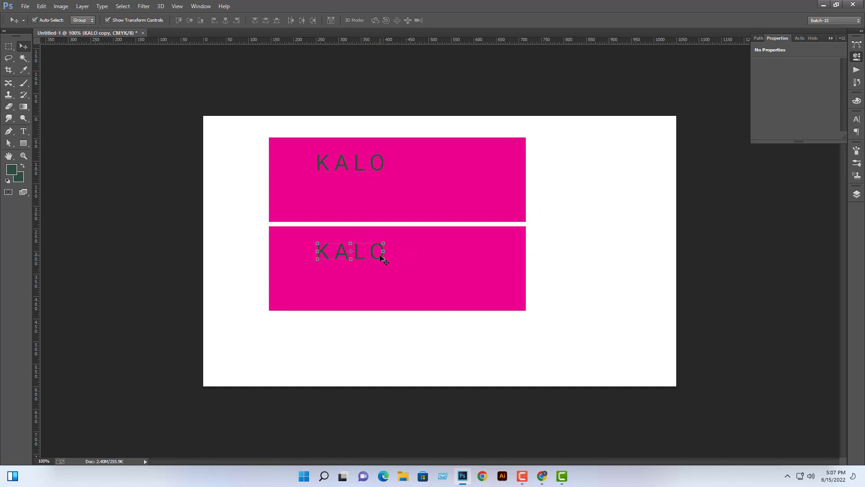
pyautogui.click(857, 194)
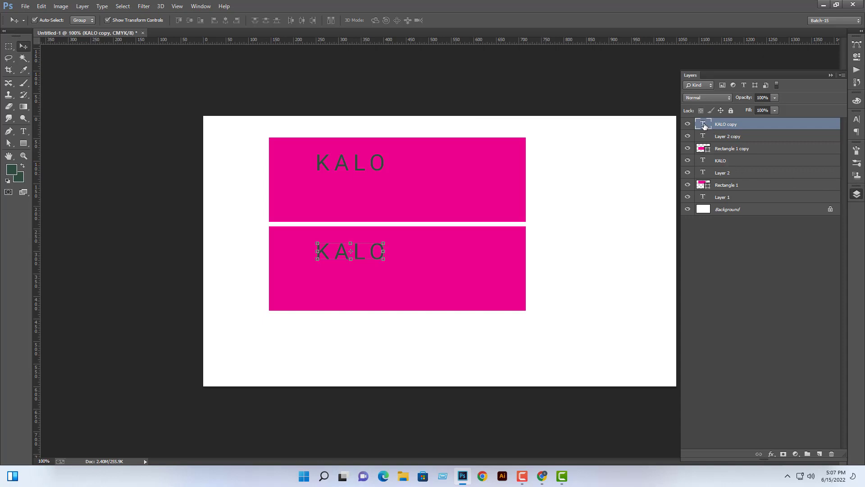
pyautogui.doubleClick(703, 124)
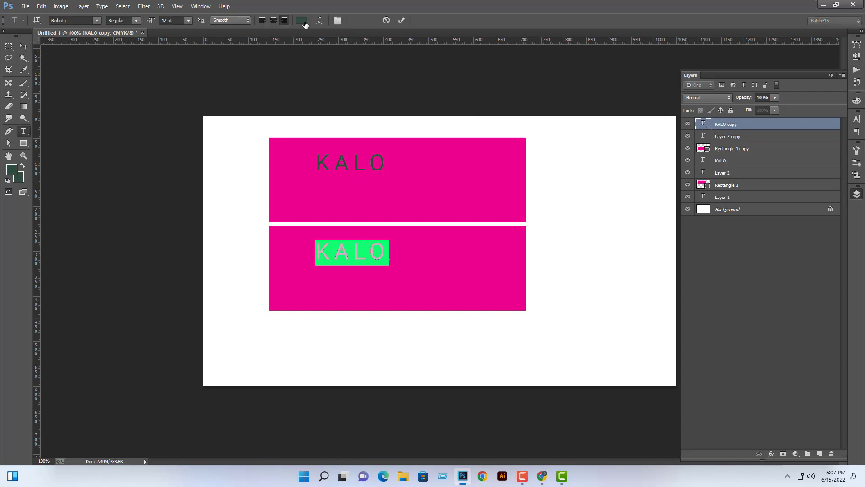
pyautogui.click(304, 23)
pyautogui.moveTo(457, 339); pyautogui.dragTo(432, 324)
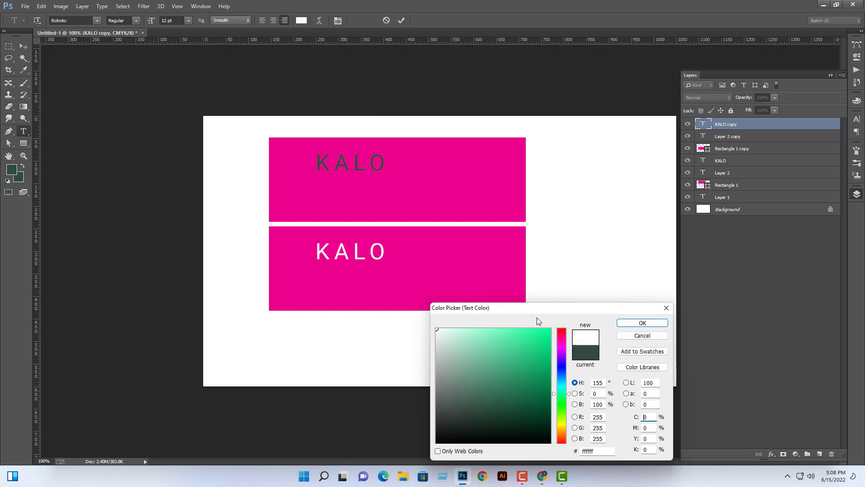
pyautogui.click(642, 323)
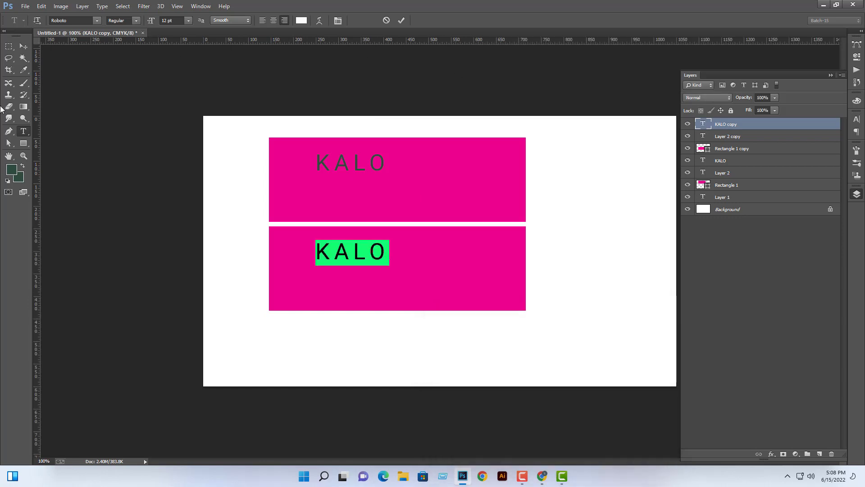
pyautogui.click(23, 46)
pyautogui.click(337, 353)
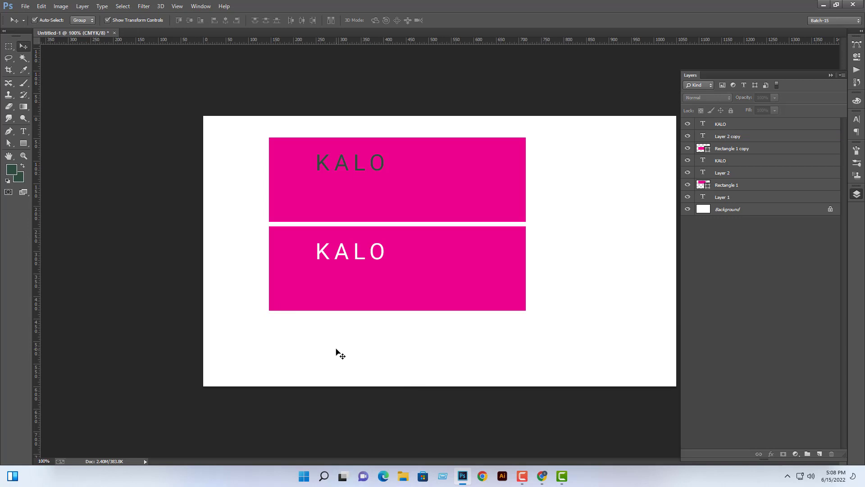
pyautogui.moveTo(353, 253); pyautogui.dragTo(354, 262)
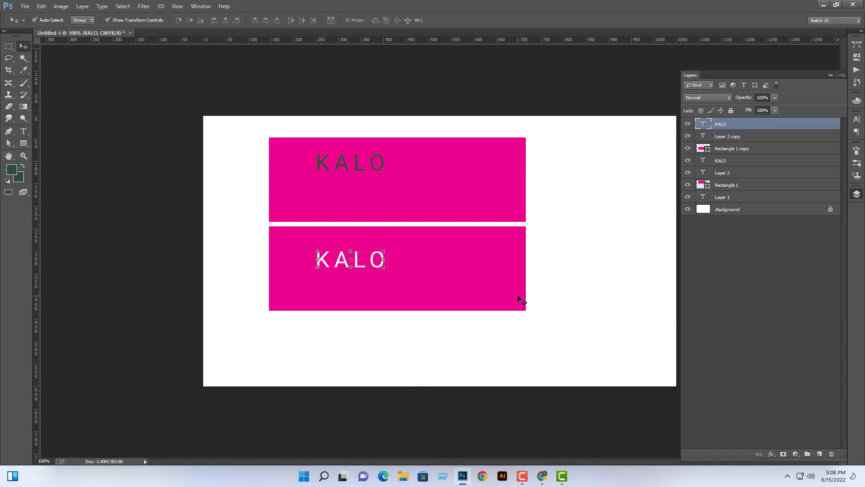
# Duplicate the second magenta rectangle together with its white KALO text directly below as a third banner.
pyautogui.click(518, 296)
pyautogui.click(580, 256)
pyautogui.moveTo(580, 256); pyautogui.dragTo(290, 333)
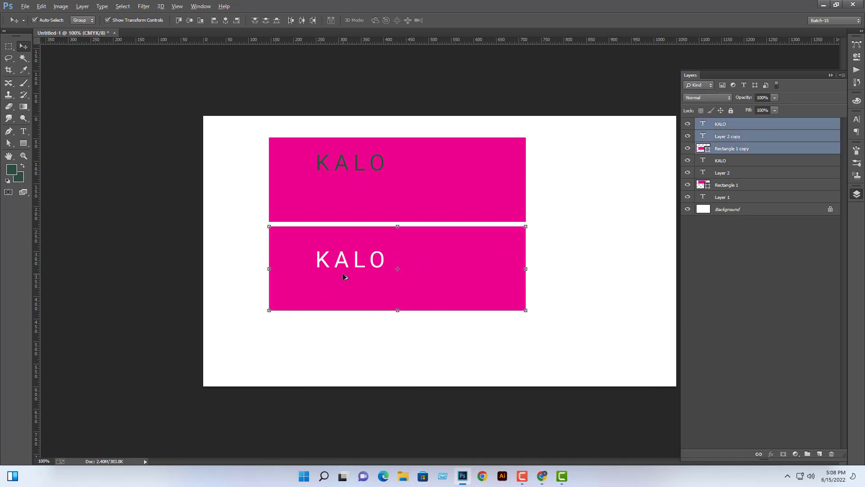
pyautogui.keyDown('alt'); pyautogui.moveTo(343, 277); pyautogui.dragTo(343, 368); pyautogui.keyUp('alt')
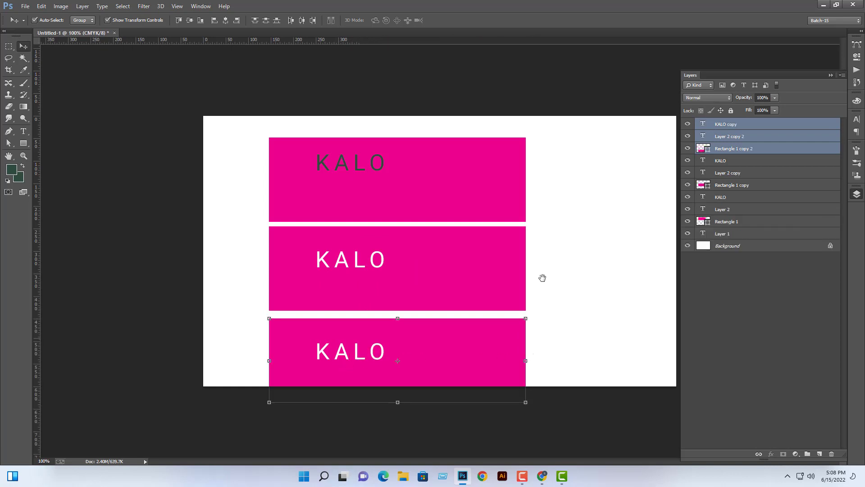
pyautogui.click(602, 305)
# Set the third banner's KALO text to yellow with CMYK values 0, 0, 100, 0 and deselect it.
pyautogui.click(345, 355)
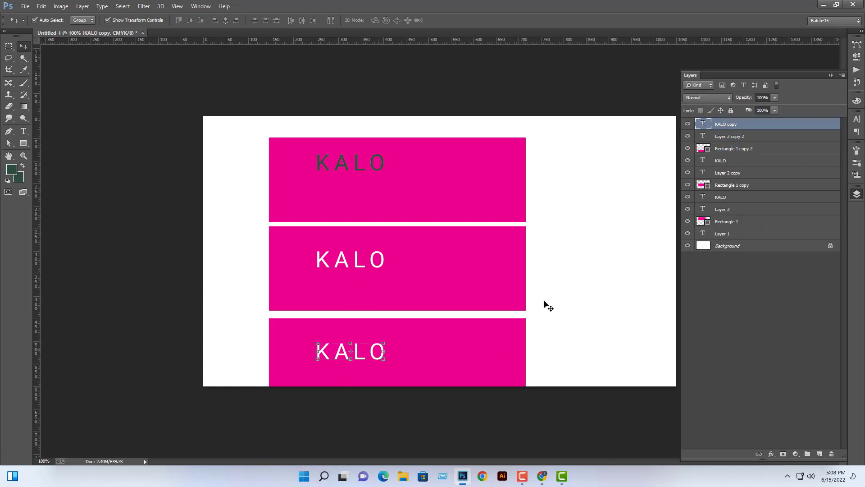
pyautogui.doubleClick(706, 129)
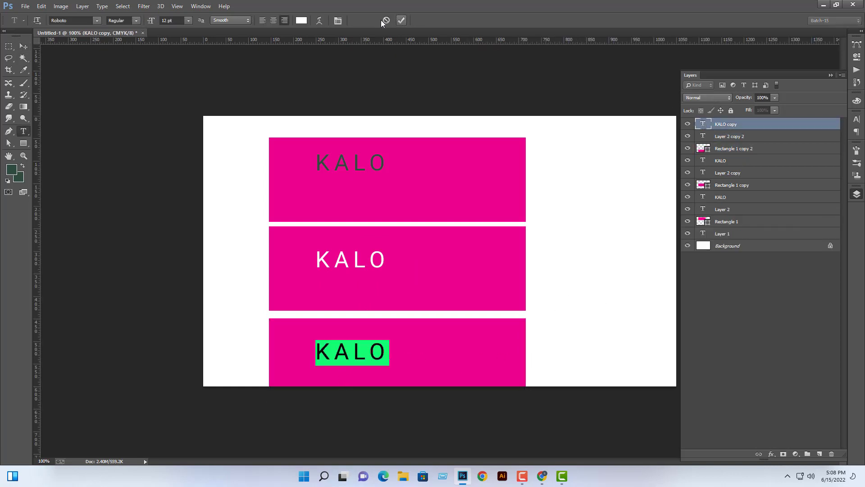
pyautogui.click(301, 21)
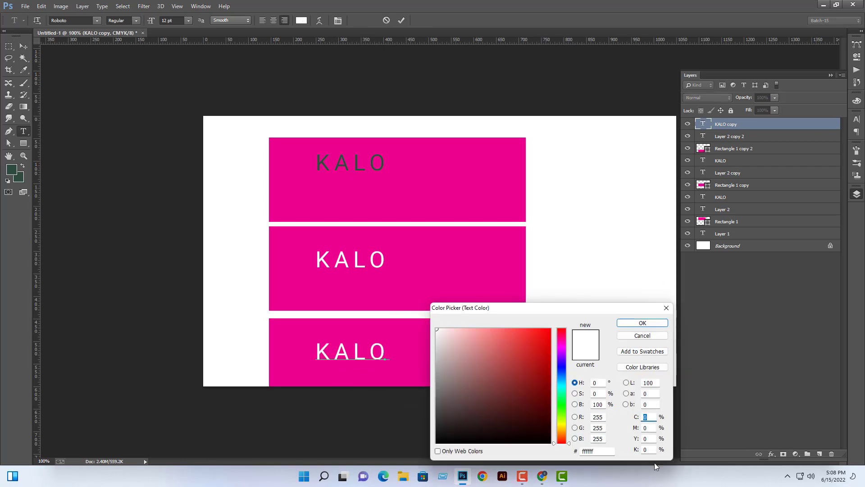
pyautogui.press('Tab')
pyautogui.press('Tab')
pyautogui.write('100')
pyautogui.press('Return')
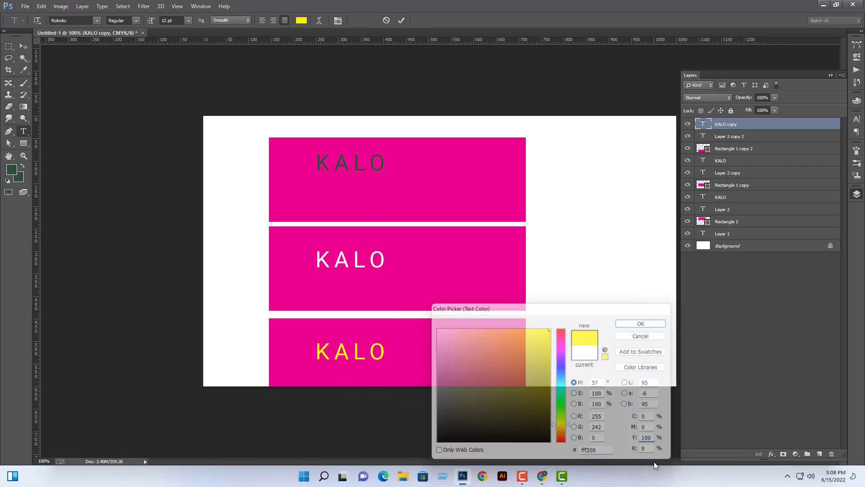
pyautogui.click(24, 46)
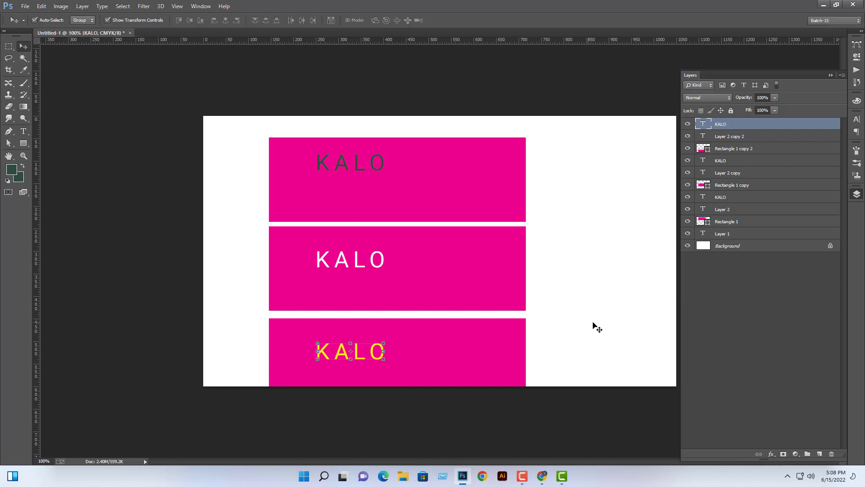
pyautogui.click(603, 328)
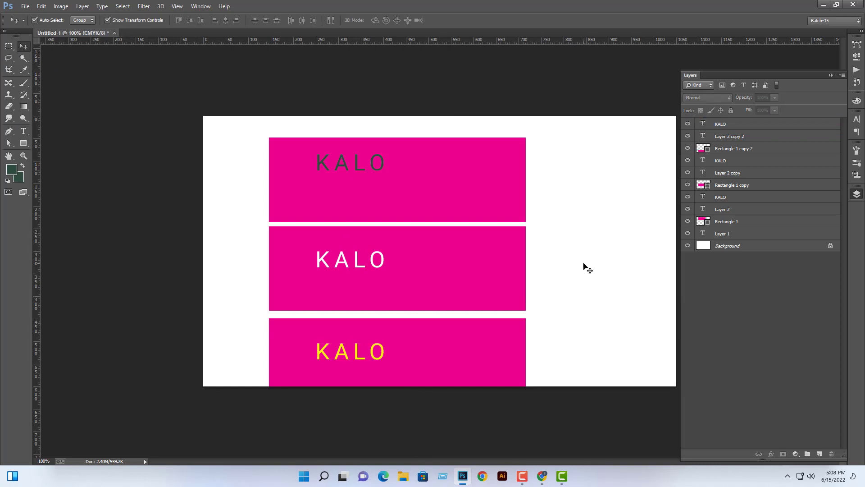
# Narrow the first magenta rectangle from its outer edge and duplicate it beside itself with a small gap.
pyautogui.click(468, 180)
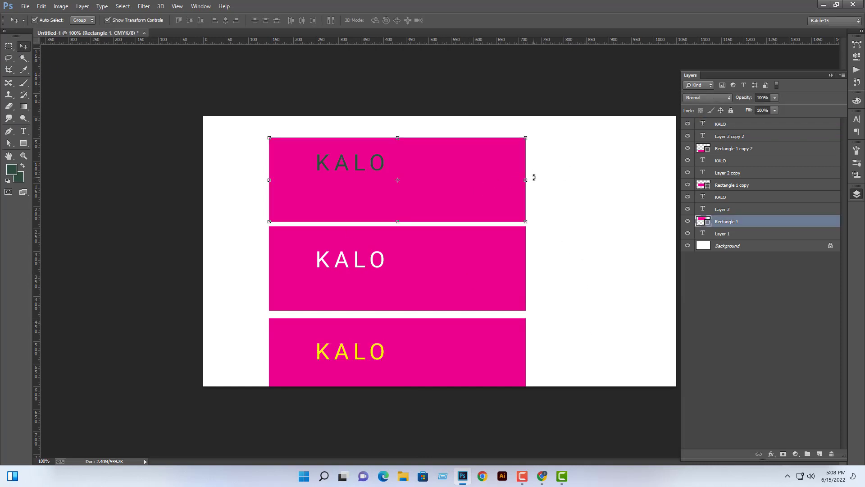
pyautogui.moveTo(527, 180); pyautogui.dragTo(542, 195)
pyautogui.press('Return')
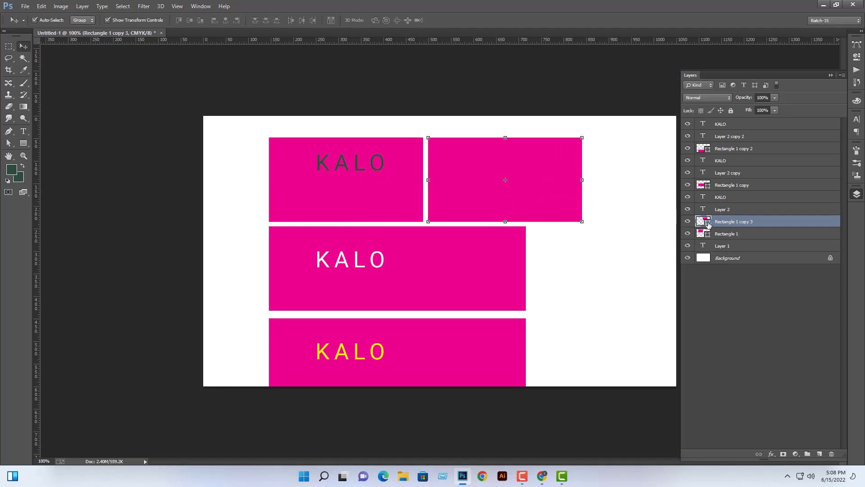
pyautogui.doubleClick(708, 223)
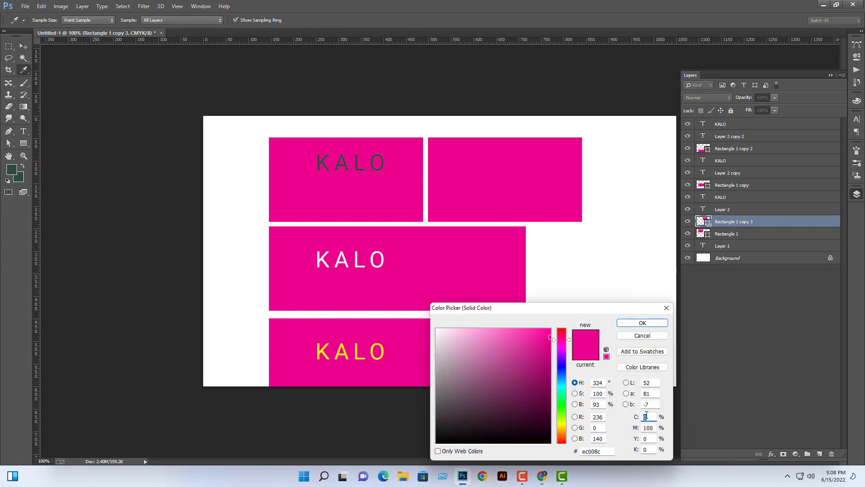
pyautogui.write('100')
pyautogui.press('Tab')
pyautogui.write('0')
pyautogui.press('Tab')
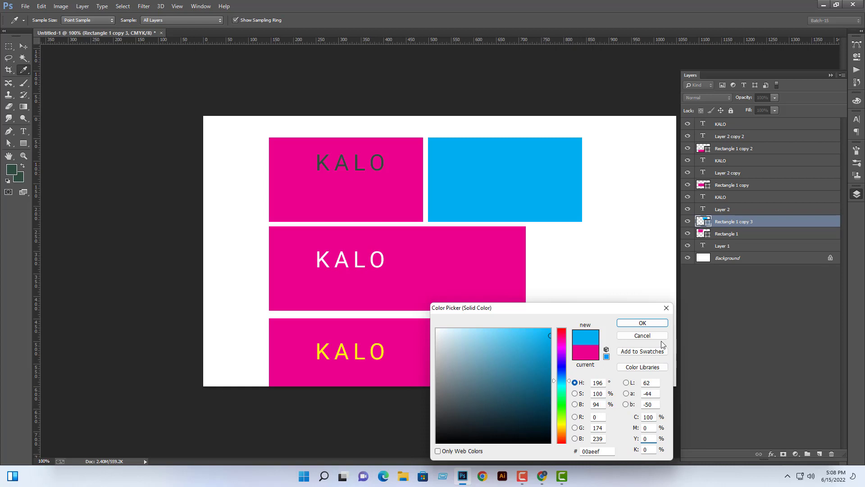
pyautogui.click(645, 335)
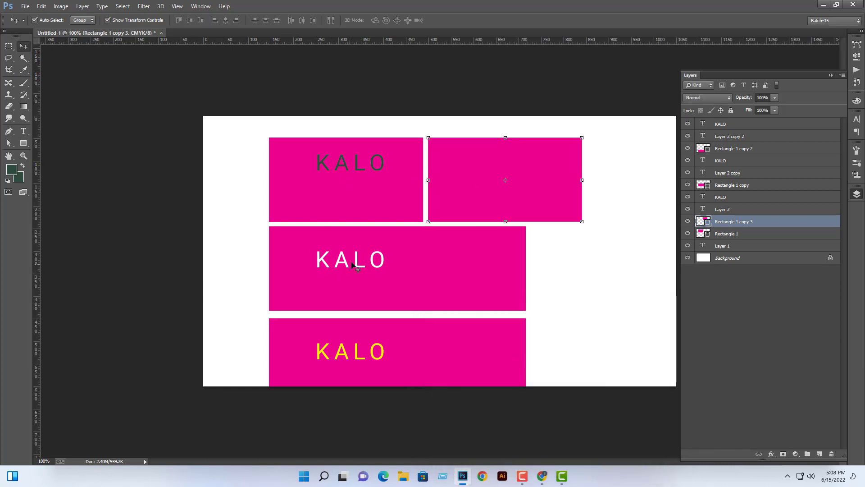
# Duplicate the dark green KALO text onto the new first-row rectangle, colour the copy cyan with CMYK 100, 0, 0, 0, and deselect it.
pyautogui.moveTo(376, 170); pyautogui.dragTo(522, 170)
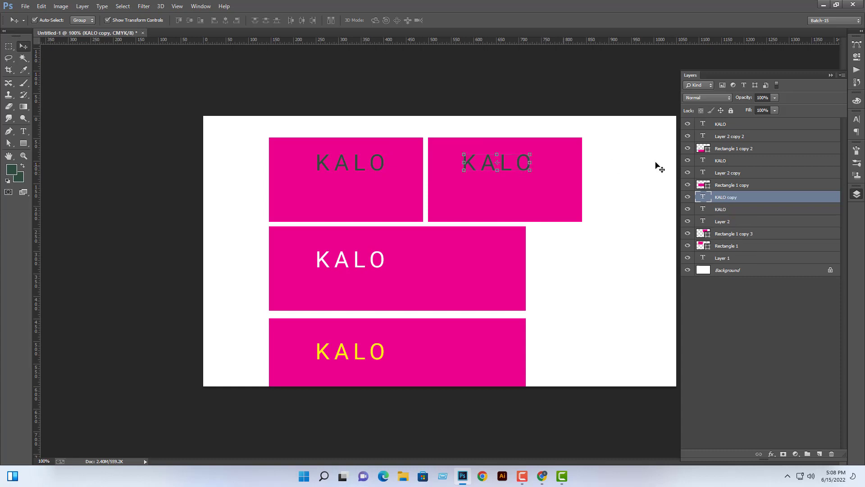
pyautogui.doubleClick(703, 197)
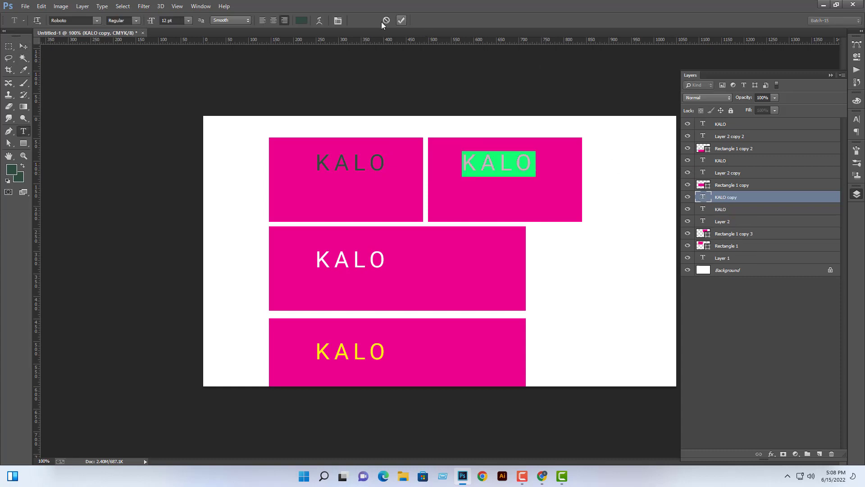
pyautogui.click(302, 20)
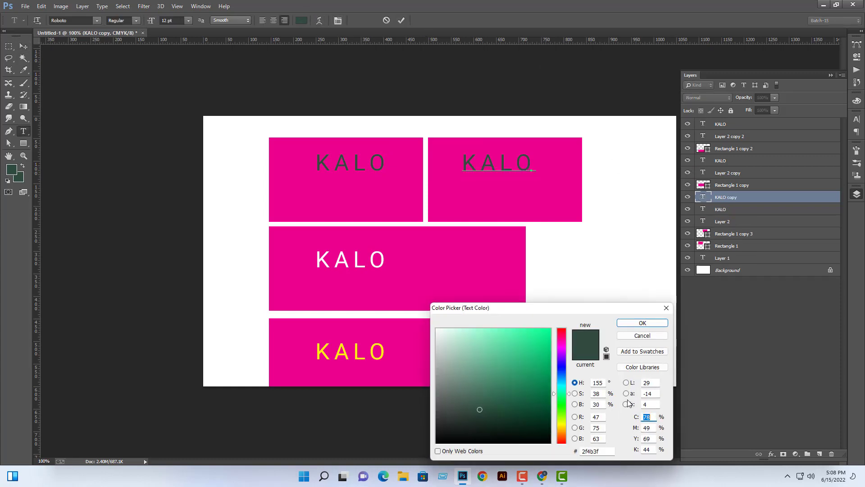
pyautogui.write('100')
pyautogui.press('Tab')
pyautogui.write('0')
pyautogui.press('Tab')
pyautogui.write('0')
pyautogui.press('Tab')
pyautogui.write('0')
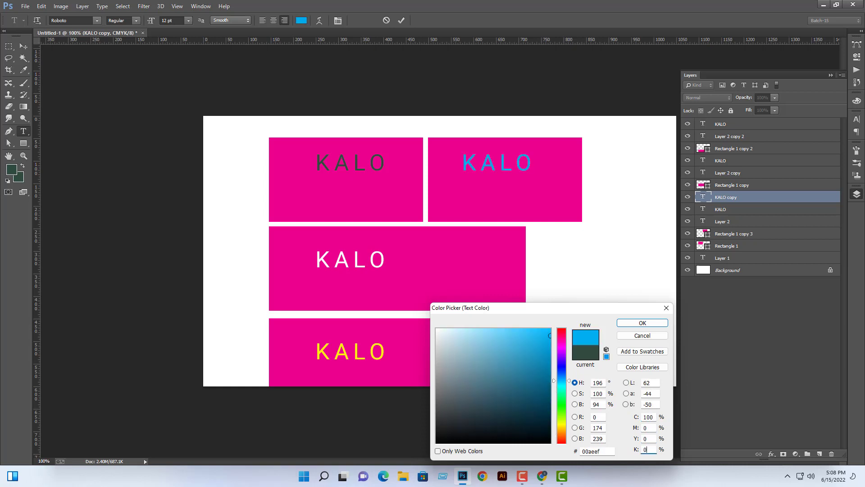
pyautogui.press('Return')
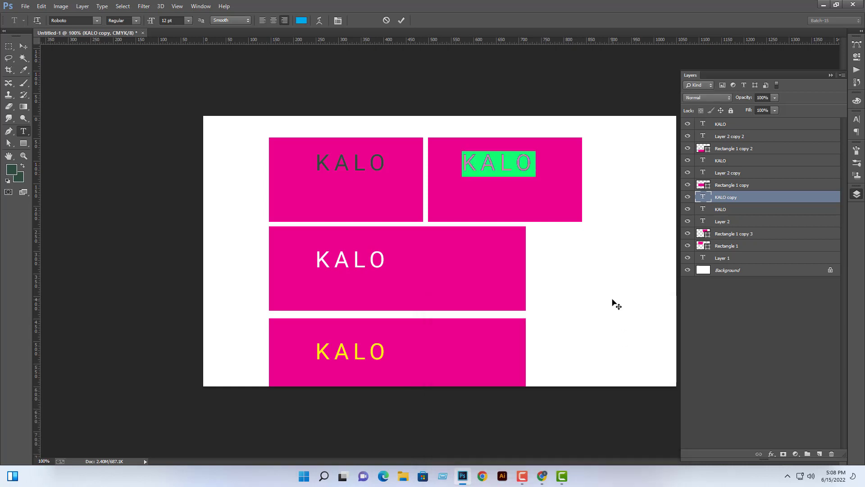
pyautogui.click(24, 46)
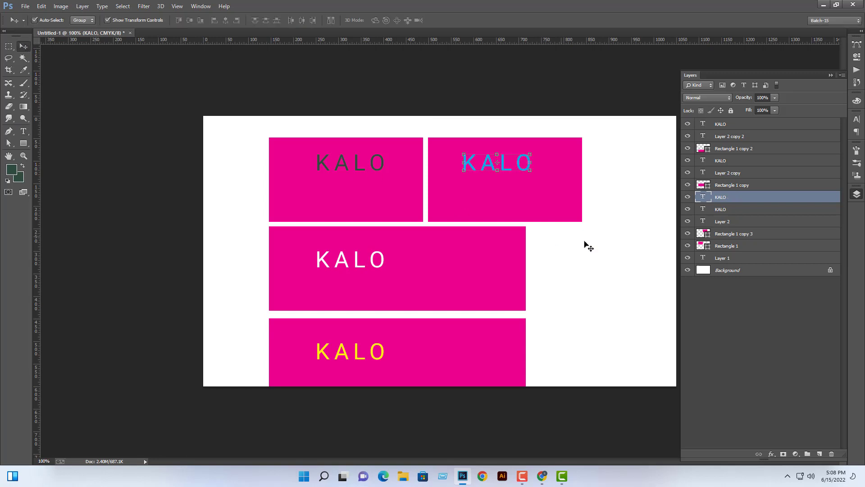
pyautogui.click(588, 217)
# Narrow the magenta rectangle behind the white KALO text to match the first row and duplicate it beside itself.
pyautogui.click(492, 306)
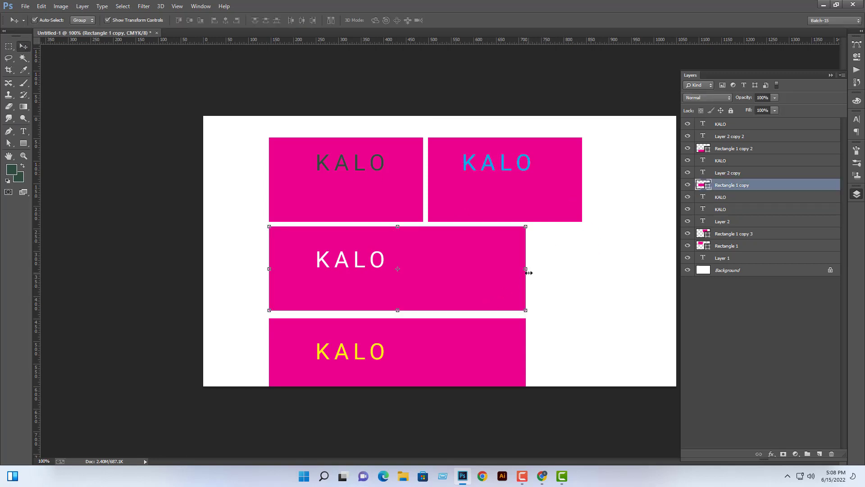
pyautogui.moveTo(529, 273); pyautogui.dragTo(569, 303)
pyautogui.press('Return')
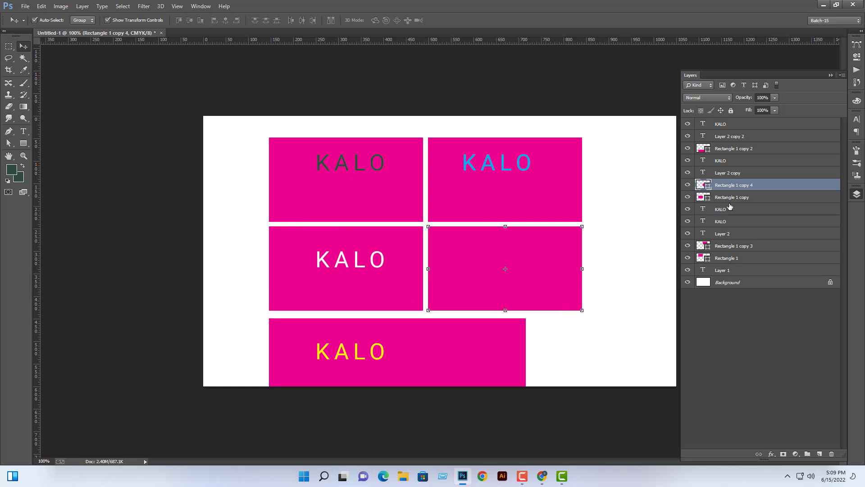
pyautogui.doubleClick(706, 187)
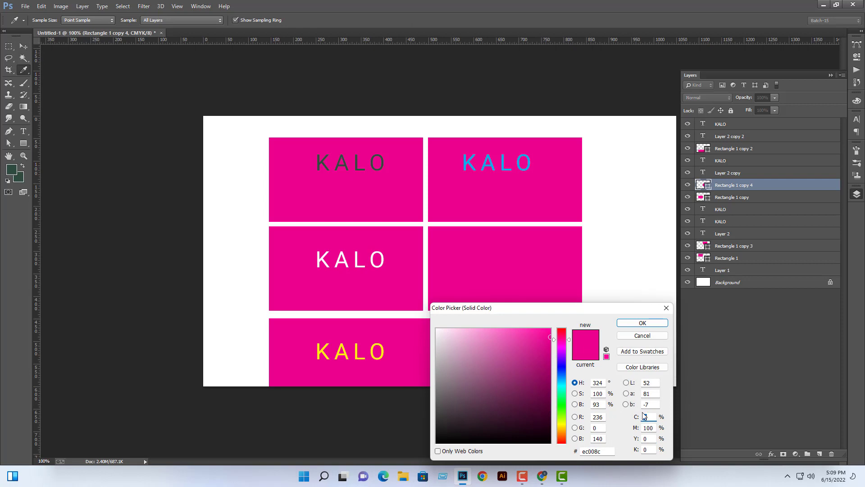
pyautogui.write('100')
pyautogui.press('Tab')
pyautogui.write('0')
pyautogui.press('Tab')
pyautogui.write('1')
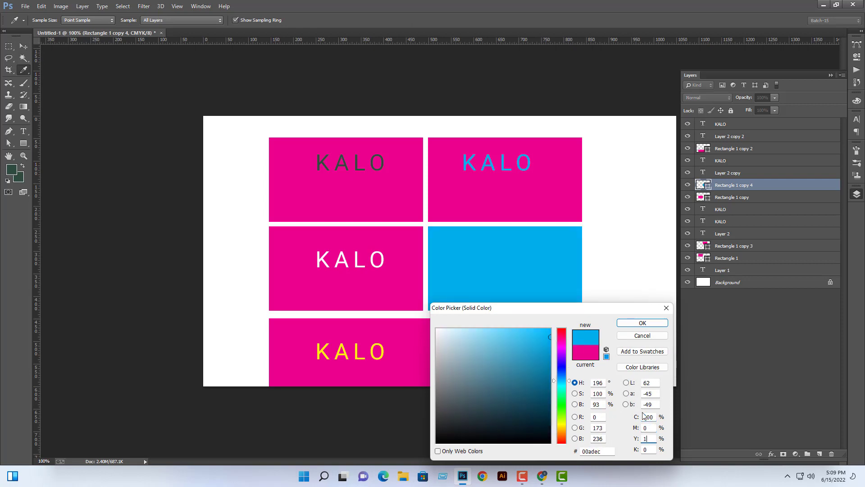
pyautogui.click(642, 335)
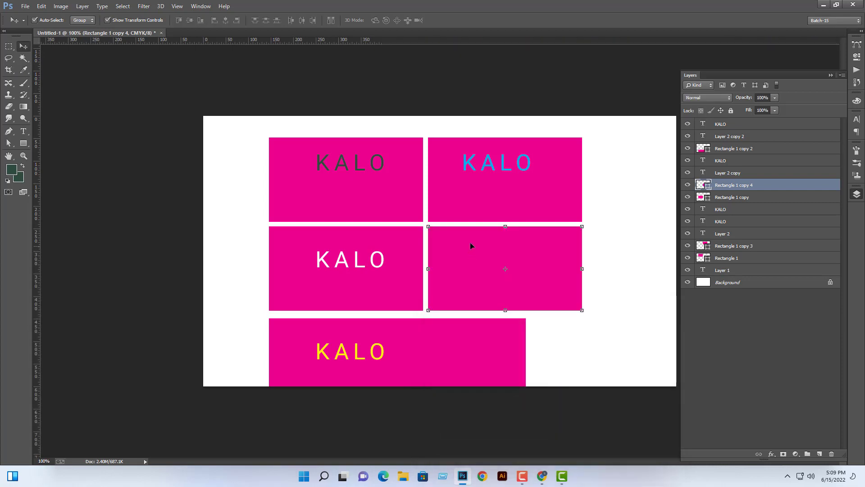
# Duplicate the white KALO text onto the new second-row rectangle, colour the copy green with CMYK 100, 0, 100, 0, and deselect it.
pyautogui.moveTo(375, 268); pyautogui.dragTo(524, 269)
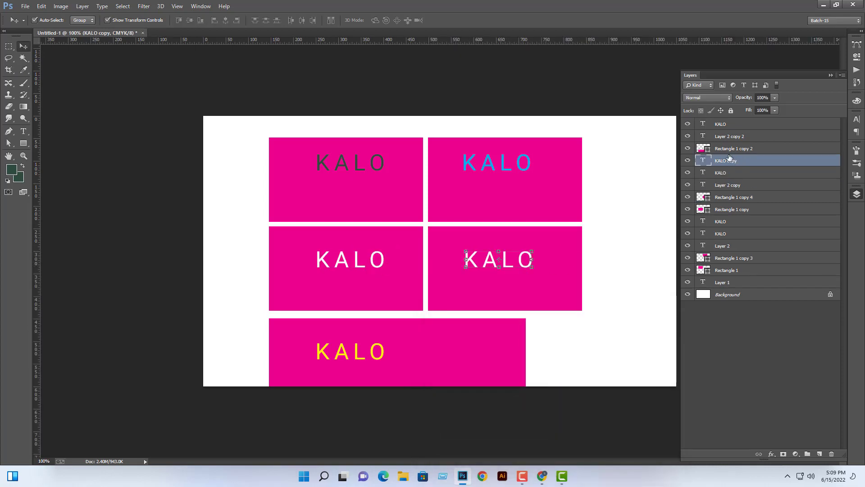
pyautogui.doubleClick(703, 160)
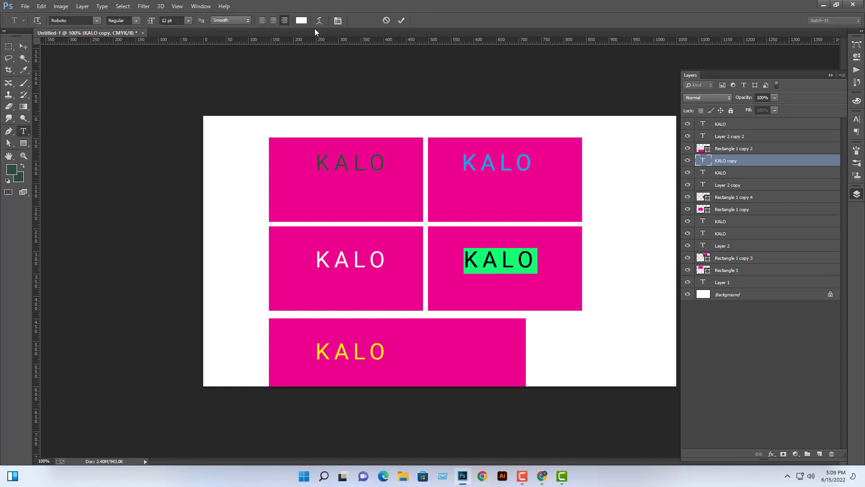
pyautogui.click(301, 20)
pyautogui.write('100')
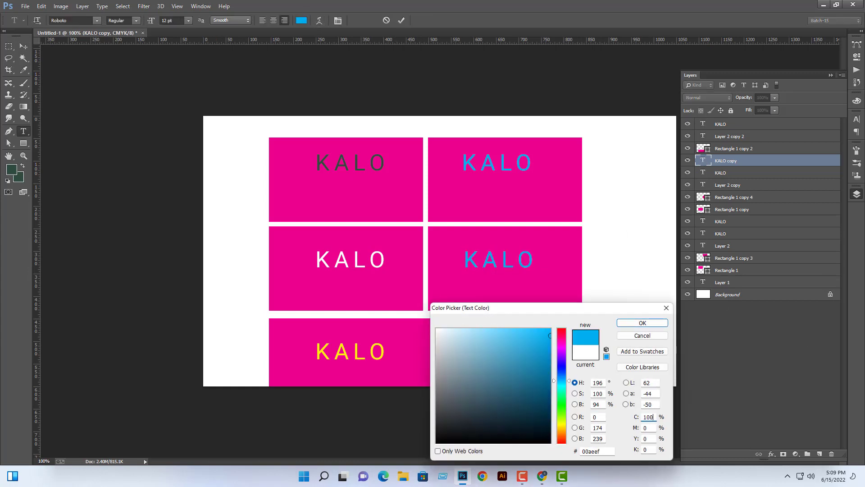
pyautogui.press('Tab')
pyautogui.press('Tab')
pyautogui.write('100')
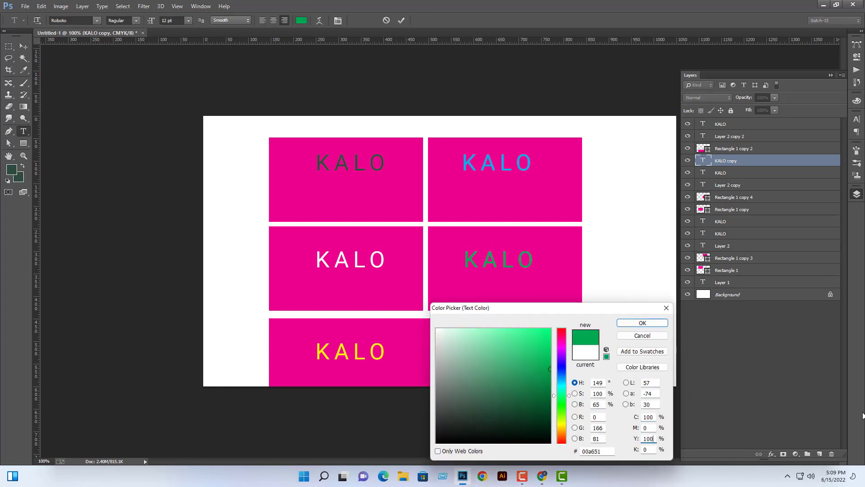
pyautogui.press('Return')
pyautogui.click(23, 46)
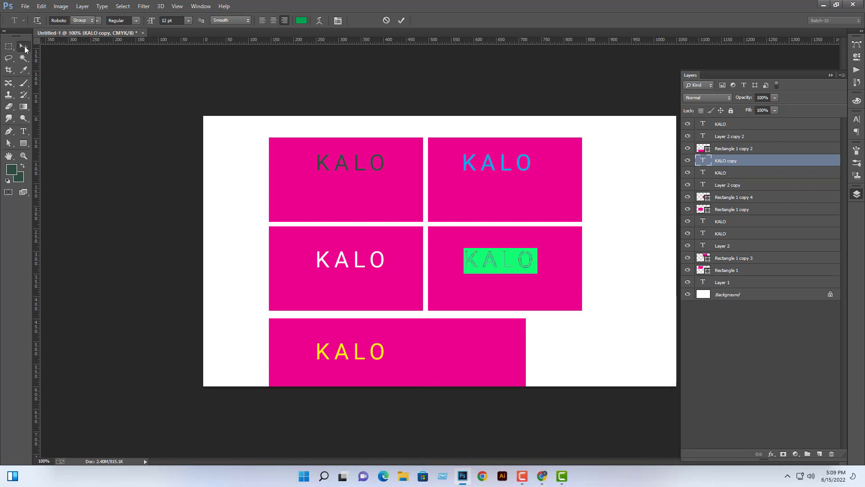
pyautogui.click(123, 149)
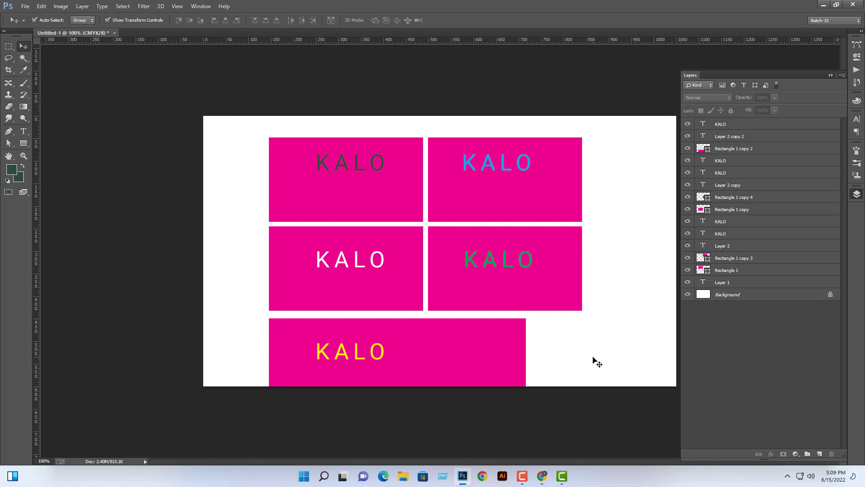
# Move the dark green and cyan KALO texts down to the middle of their first-row rectangles, leaving nothing selected.
pyautogui.moveTo(322, 163); pyautogui.dragTo(310, 180)
pyautogui.click(384, 197)
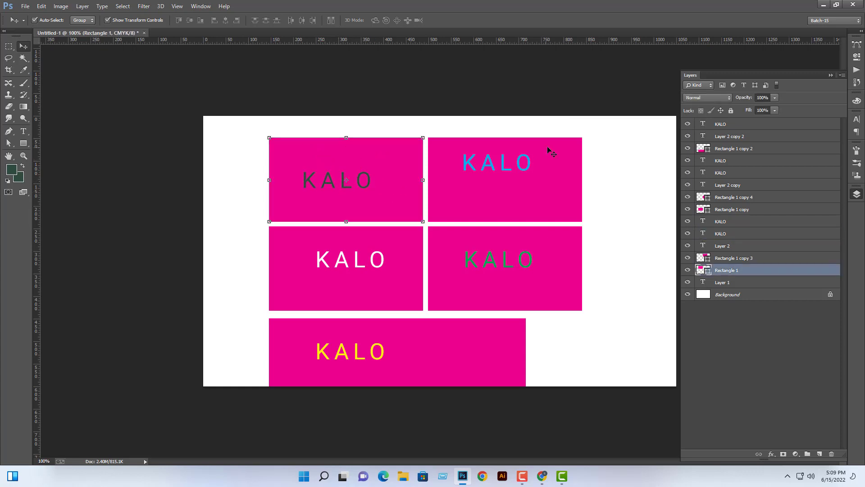
pyautogui.click(550, 145)
pyautogui.moveTo(529, 172)
pyautogui.mouseDown()
pyautogui.moveTo(533, 193)
pyautogui.moveTo(528, 186)
pyautogui.mouseUp()
pyautogui.press('Return')
pyautogui.click(645, 227)
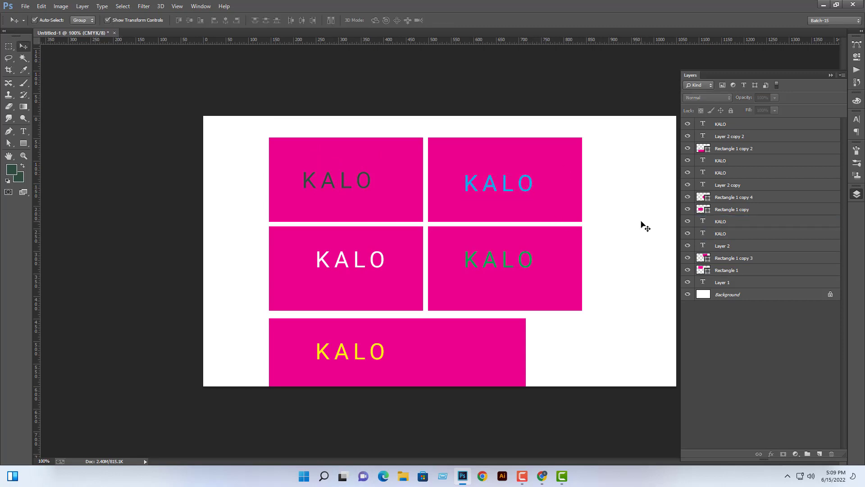
# Examine the edges and legibility of the cyan KALO text on magenta up close.
pyautogui.hotkey('ctrl', '+')
pyautogui.hotkey('ctrl', '+')
pyautogui.hotkey('ctrl', '+')
pyautogui.moveTo(420, 346); pyautogui.dragTo(477, 315)
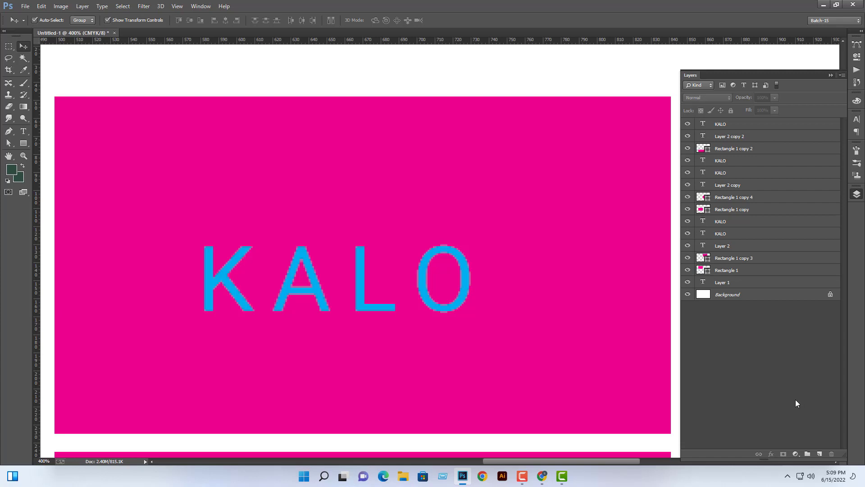
pyautogui.hotkey('ctrl', '+')
pyautogui.hotkey('ctrl', '+')
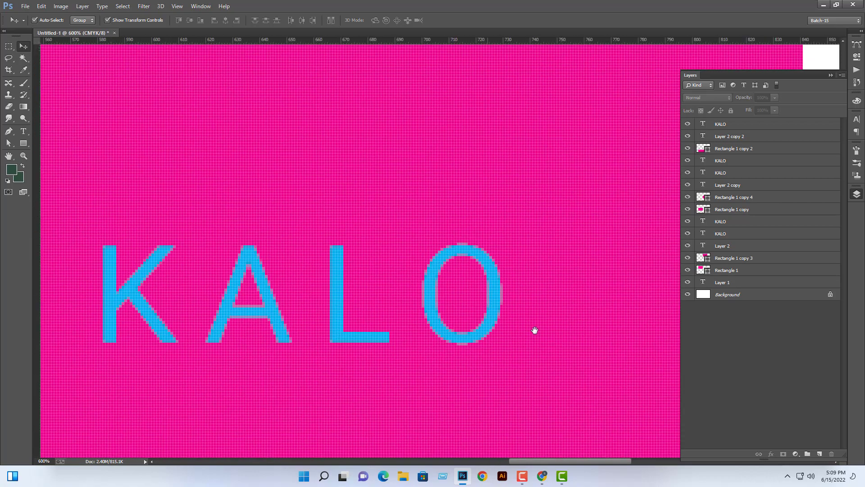
pyautogui.hotkey('ctrl', '-')
pyautogui.hscroll(-3, 532, 328)
pyautogui.hotkey('ctrl', '-')
pyautogui.hotkey('ctrl', '-')
pyautogui.hotkey('ctrl', '-')
pyautogui.hotkey('ctrl', '-')
pyautogui.hotkey('ctrl', '-')
pyautogui.hotkey('ctrl', '-')
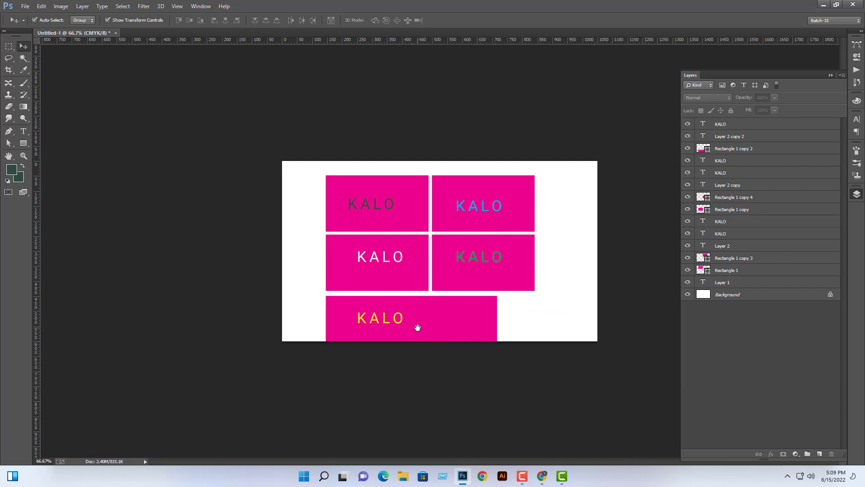
# Examine the white KALO text on magenta up close and compare it with the other text colours.
pyautogui.hotkey('ctrl', '+')
pyautogui.hotkey('ctrl', '+')
pyautogui.hotkey('ctrl', '+')
pyautogui.moveTo(291, 309); pyautogui.dragTo(459, 296)
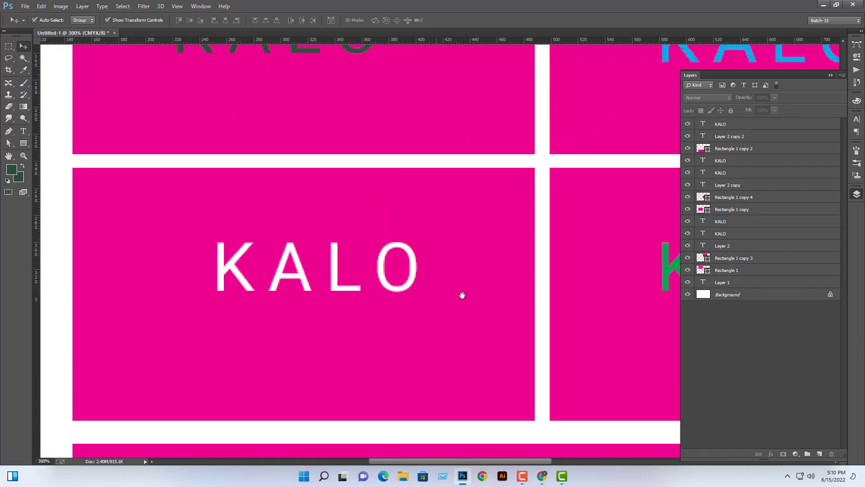
pyautogui.hotkey('ctrl', '-')
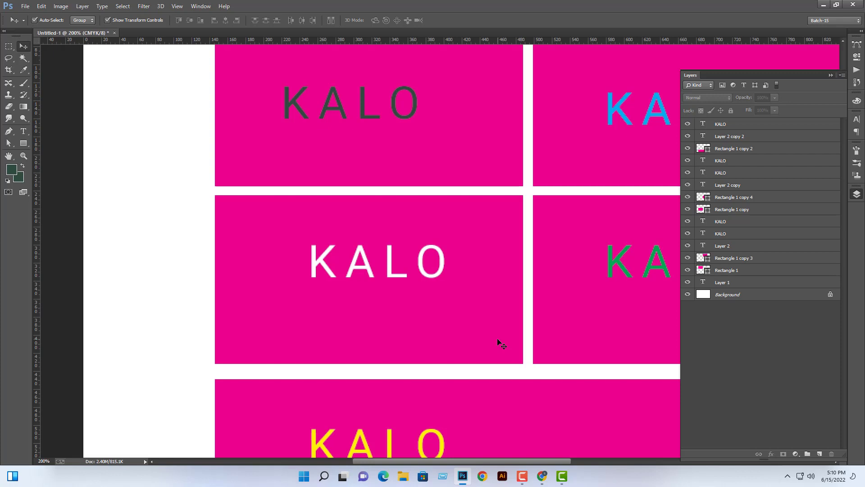
pyautogui.hotkey('ctrl', '-')
pyautogui.hotkey('ctrl', '-')
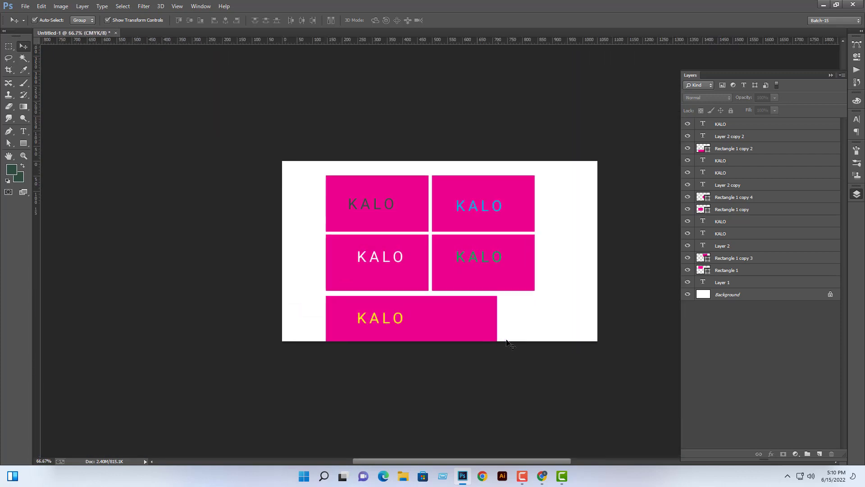
# Open the fill colour of the rectangle behind the cyan KALO text and try white and a muted mauve as its background.
pyautogui.click(533, 209)
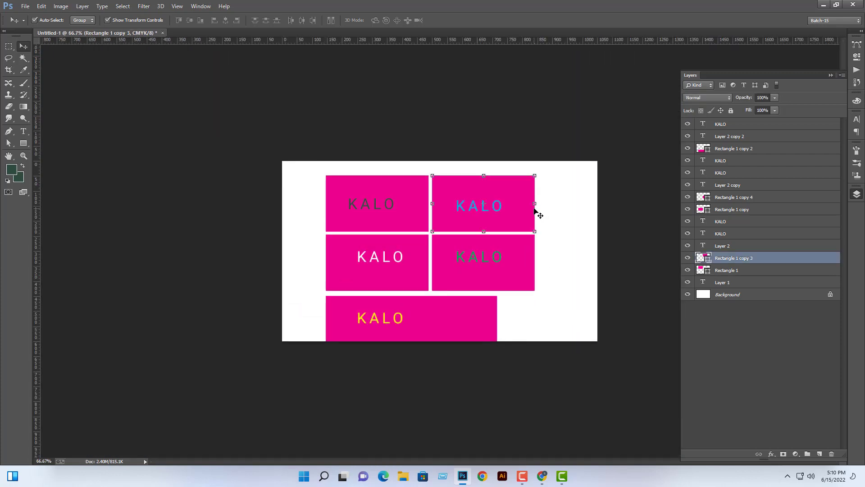
pyautogui.doubleClick(709, 259)
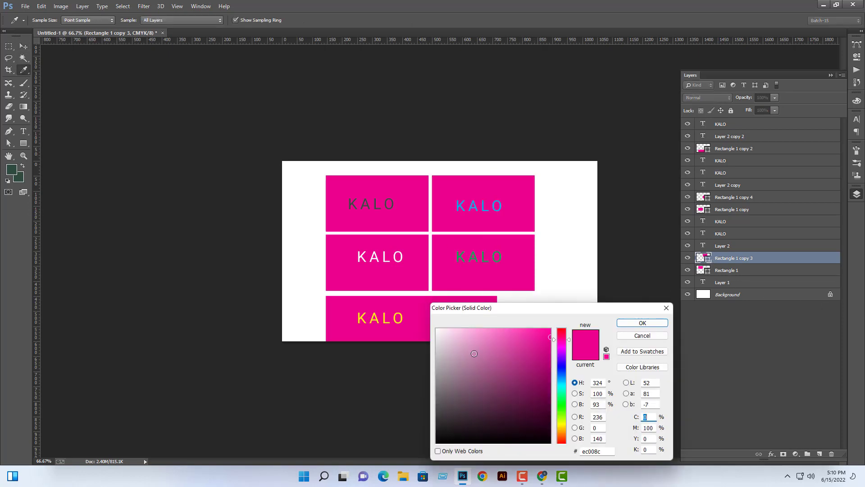
pyautogui.moveTo(455, 345); pyautogui.dragTo(438, 322)
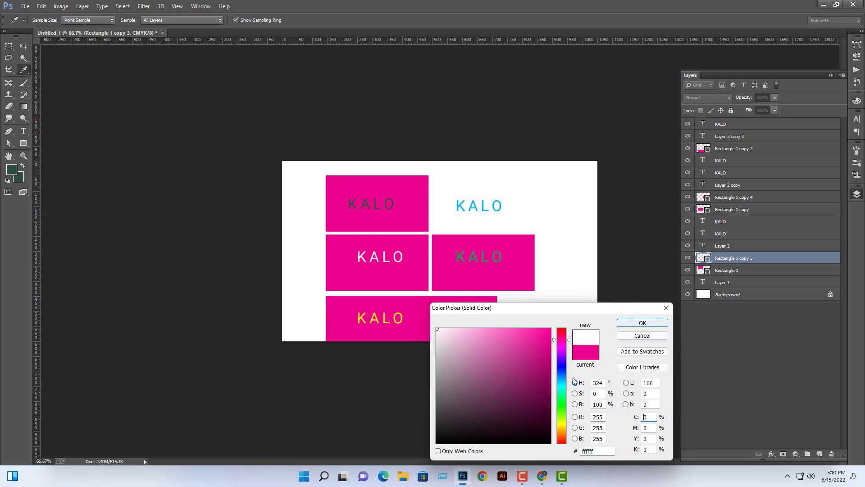
pyautogui.moveTo(535, 404); pyautogui.dragTo(454, 363)
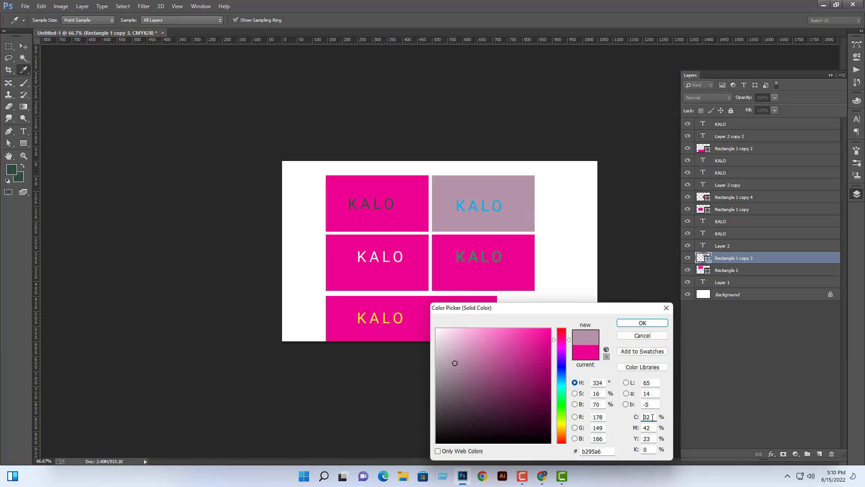
# Set the fill of the rectangle behind the cyan KALO text to CMYK 100, 100, 0, 0, apply it, and deselect the rectangle.
pyautogui.write('1')
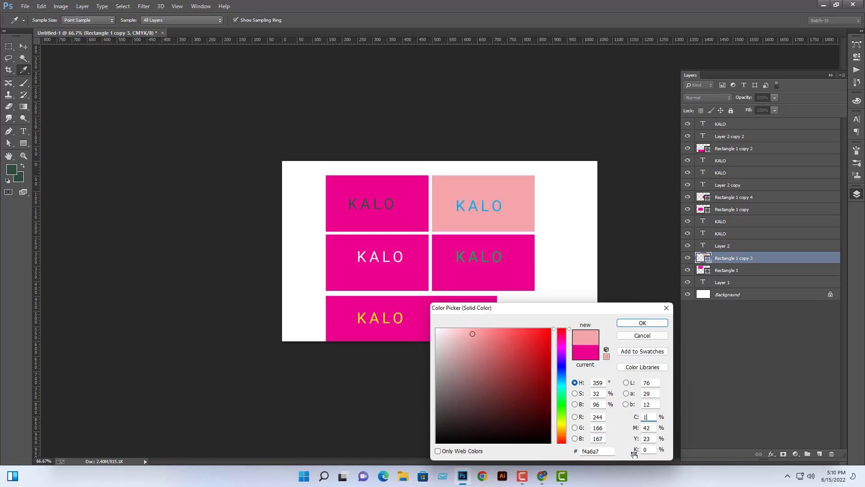
pyautogui.write('000')
pyautogui.press('Tab')
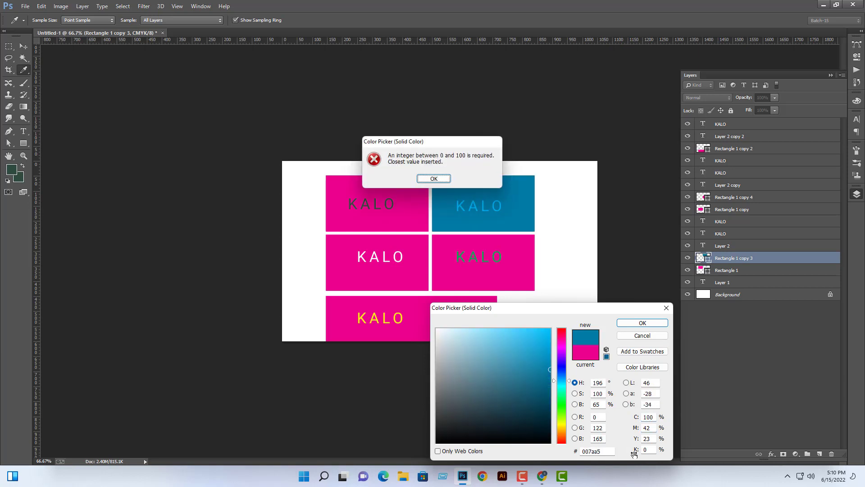
pyautogui.press('Return')
pyautogui.write('100')
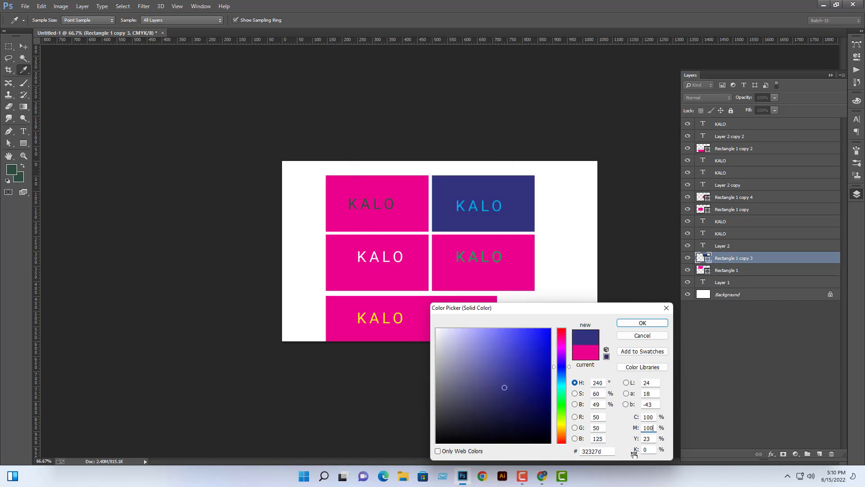
pyautogui.press('Tab')
pyautogui.write('0')
pyautogui.press('Tab')
pyautogui.hotkey('shift', 'Tab')
pyautogui.hotkey('shift', 'Tab')
pyautogui.click(657, 323)
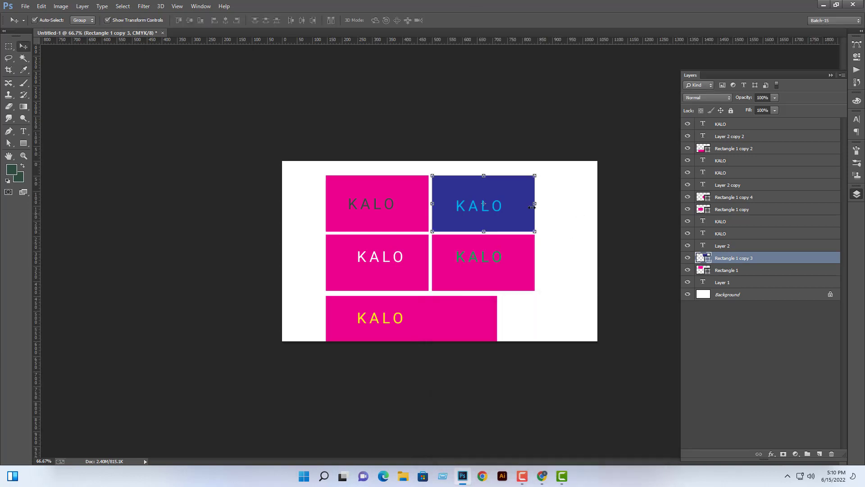
pyautogui.click(577, 167)
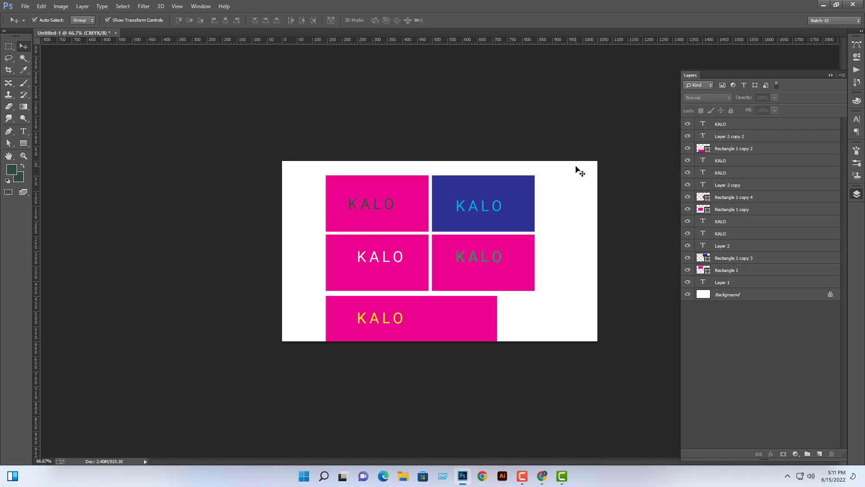
# Select all the coloured rectangles together with their KALO texts and delete them to clear the canvas.
pyautogui.hotkey('ctrl', '+')
pyautogui.hotkey('ctrl', '+')
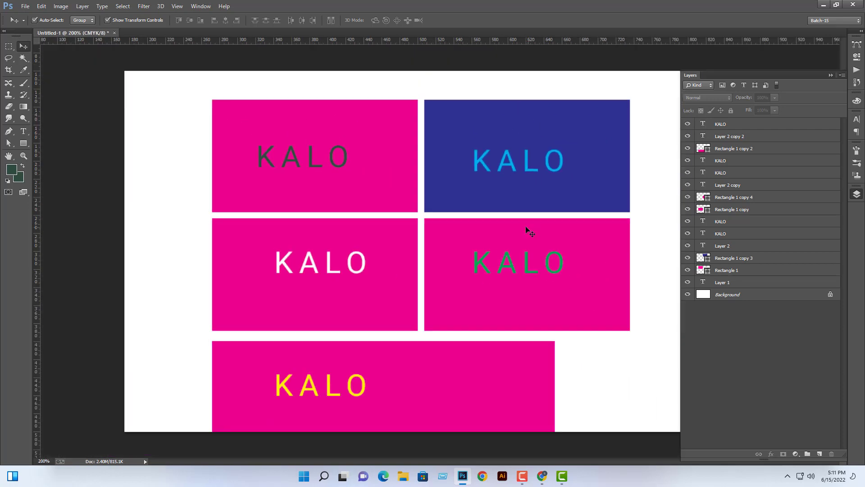
pyautogui.hotkey('ctrl', '-')
pyautogui.moveTo(296, 139); pyautogui.dragTo(499, 385)
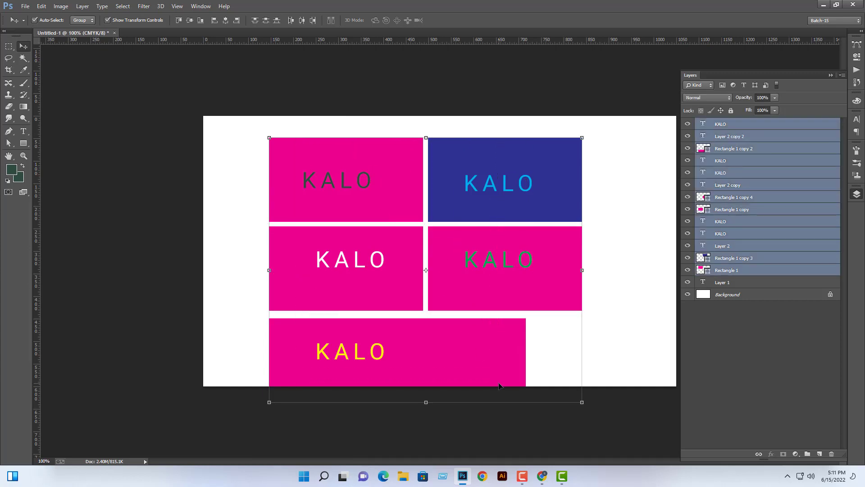
pyautogui.press('Delete')
# Draw a rectangle about 259 by 136 px in the upper-left part of the canvas and fill it with black.
pyautogui.click(23, 143)
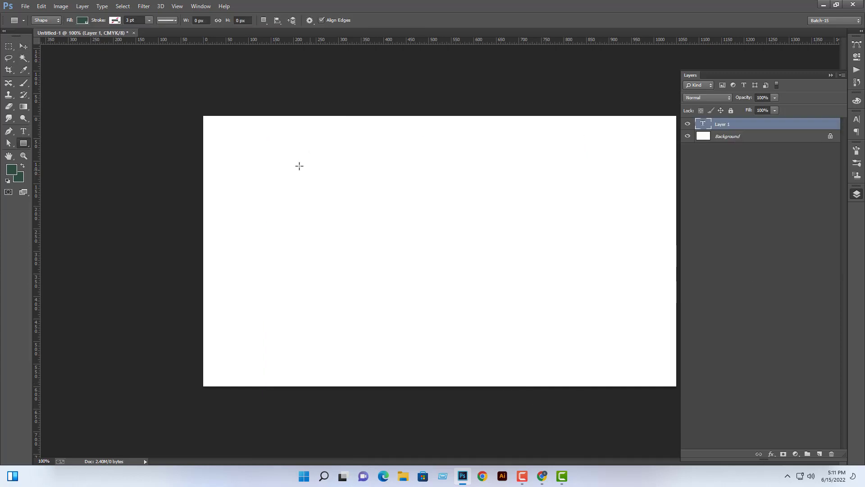
pyautogui.moveTo(272, 158); pyautogui.dragTo(389, 219)
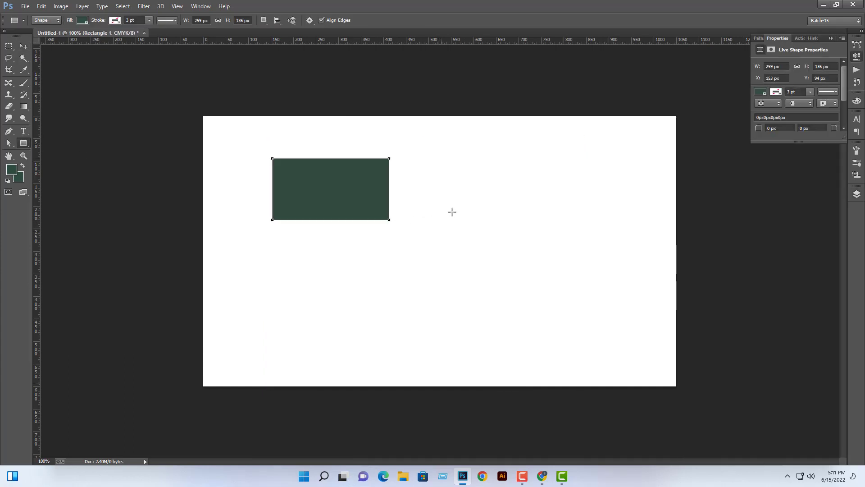
pyautogui.click(761, 92)
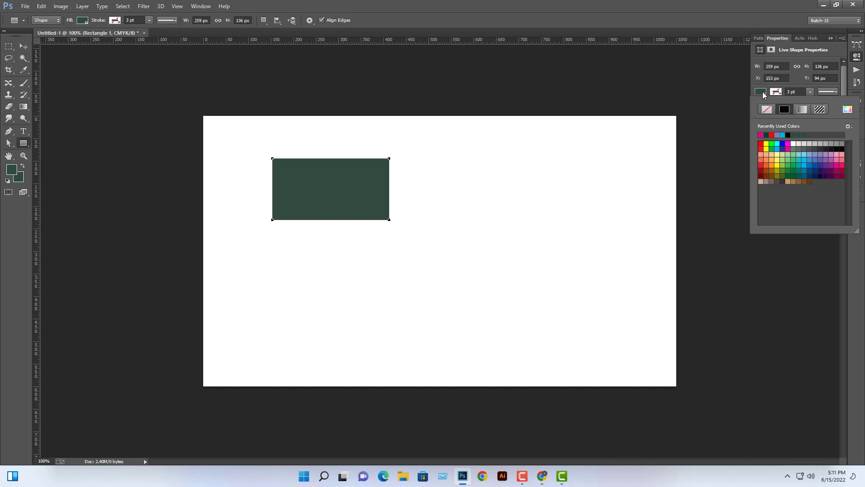
pyautogui.click(816, 176)
pyautogui.click(842, 149)
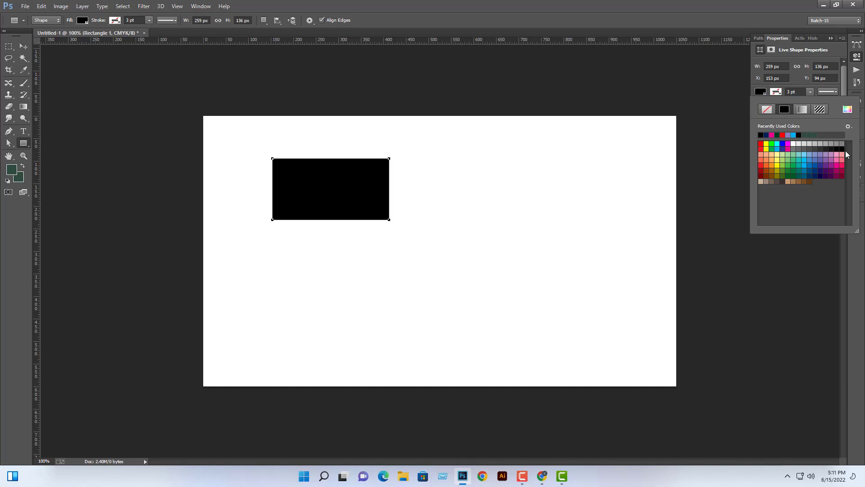
# Enlarge the black rectangle to about 397 by 208 px from its lower-right corner, apply the transform, and deselect it.
pyautogui.click(21, 48)
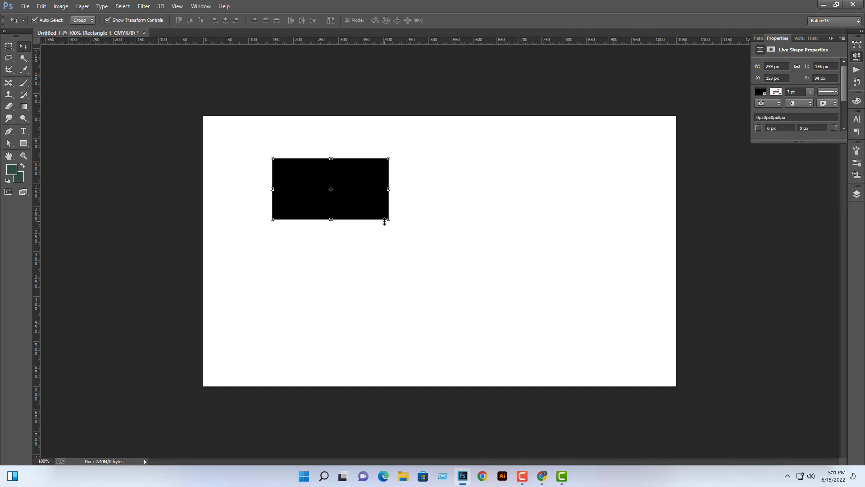
pyautogui.moveTo(389, 220); pyautogui.dragTo(450, 253)
pyautogui.press('Return')
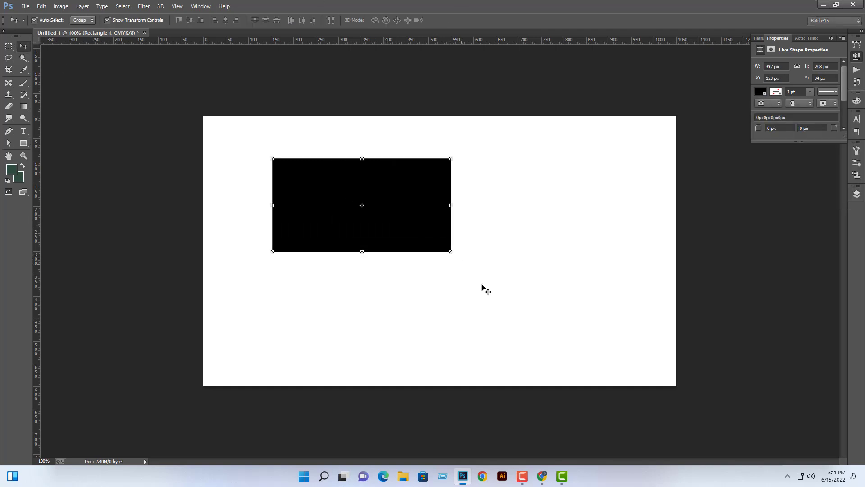
pyautogui.click(483, 288)
# Start adding a text to the canvas with the Type tool.
pyautogui.click(23, 131)
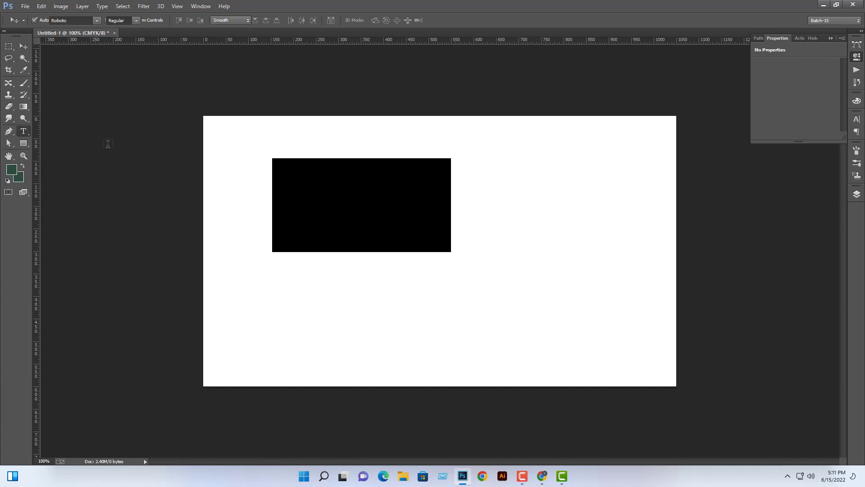
# Add a 12 pt Roboto text reading KUGGT and centre it by eye over the black rectangle.
pyautogui.click(309, 201)
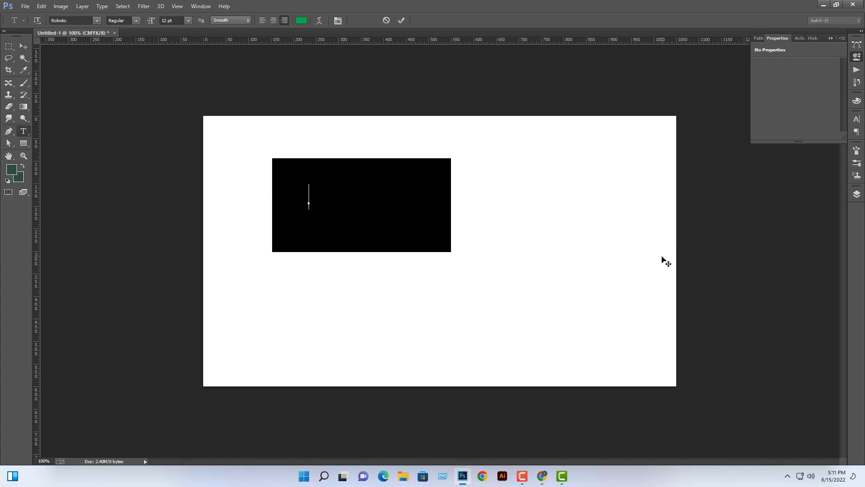
pyautogui.write('KUGGT')
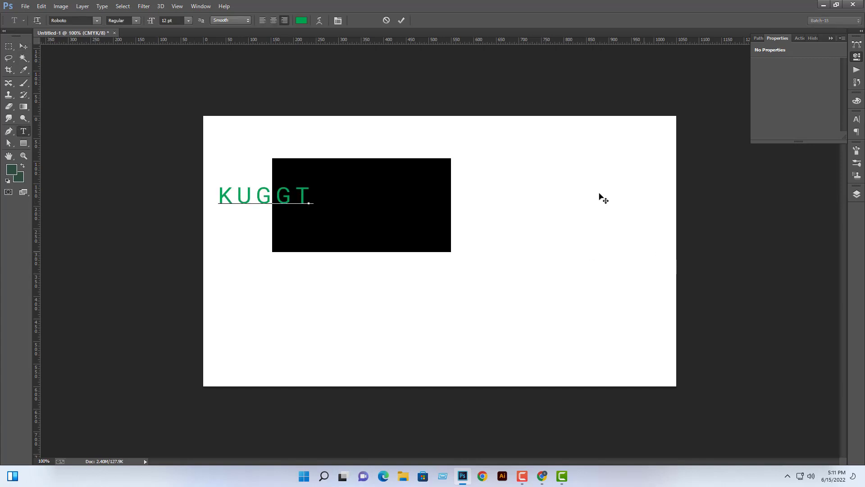
pyautogui.click(23, 46)
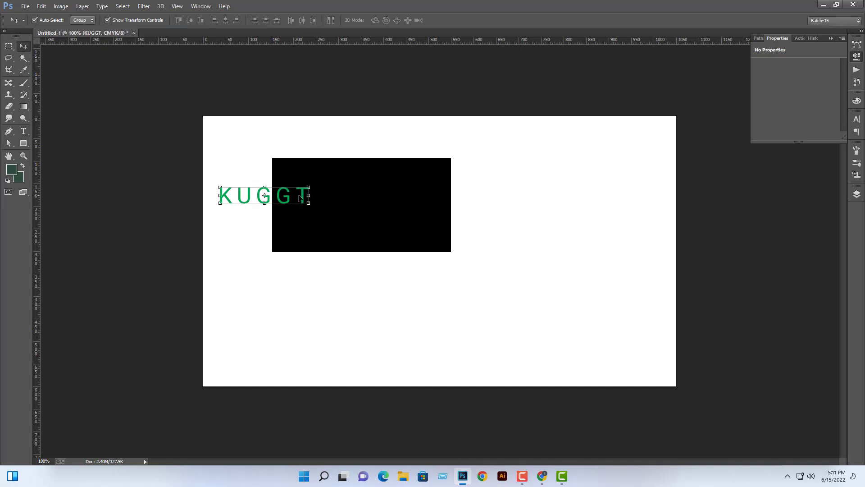
pyautogui.moveTo(303, 199); pyautogui.dragTo(396, 209)
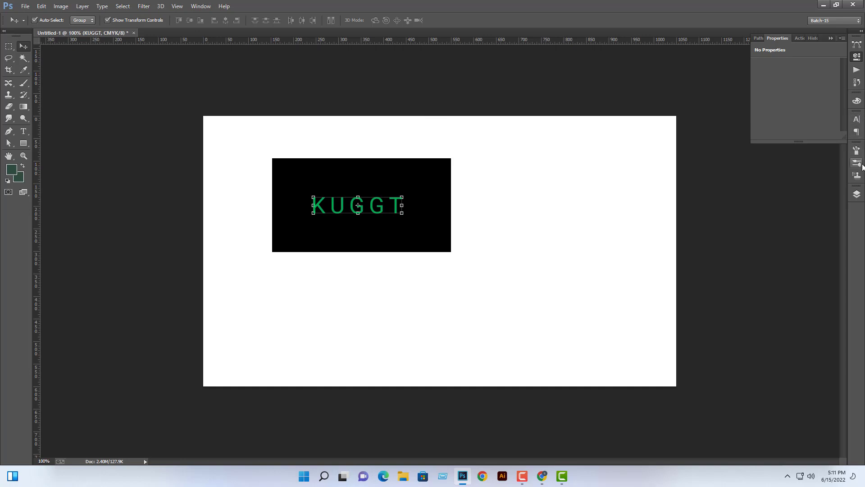
# Recolour the KUGGT text on the black rectangle to white, with all CMYK values at 0%.
pyautogui.click(857, 195)
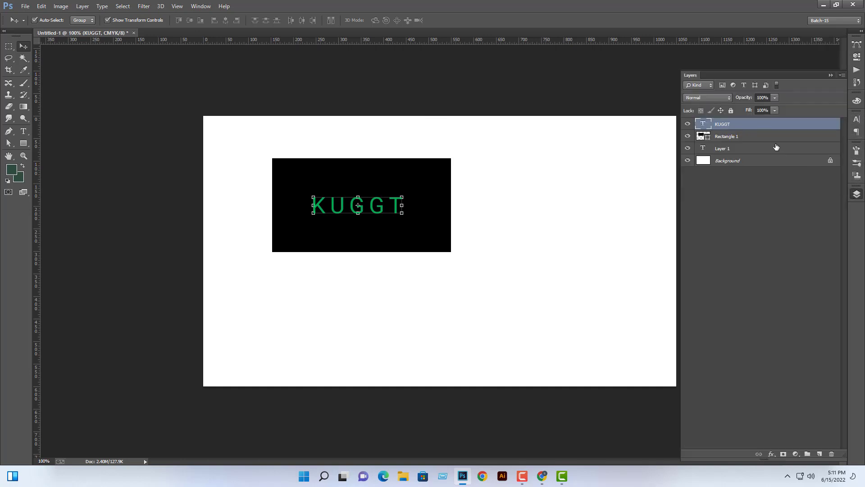
pyautogui.doubleClick(704, 128)
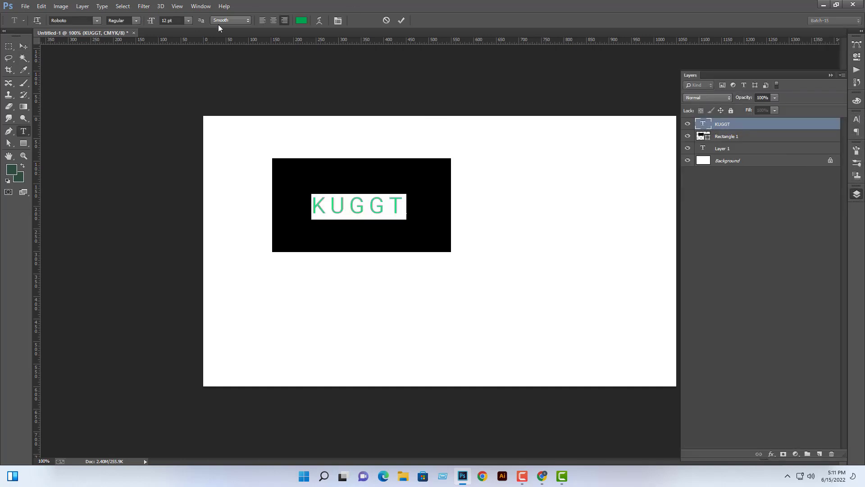
pyautogui.click(301, 20)
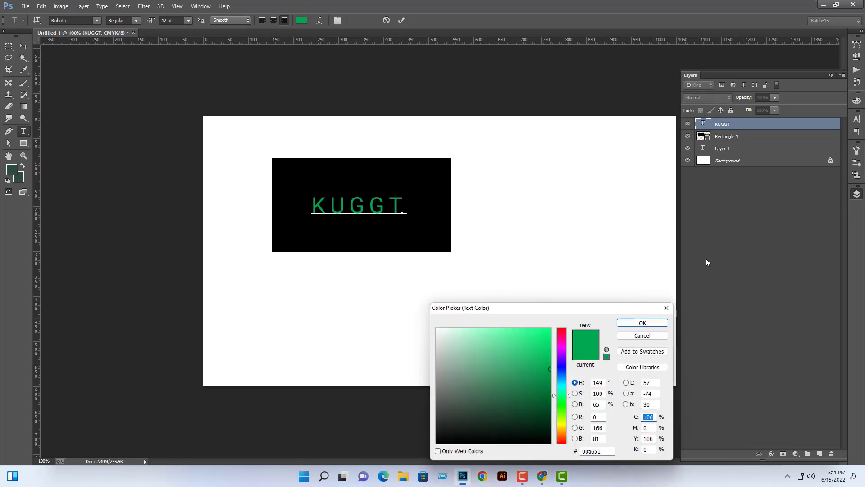
pyautogui.write('0')
pyautogui.press('Tab')
pyautogui.press('Tab')
pyautogui.write('0')
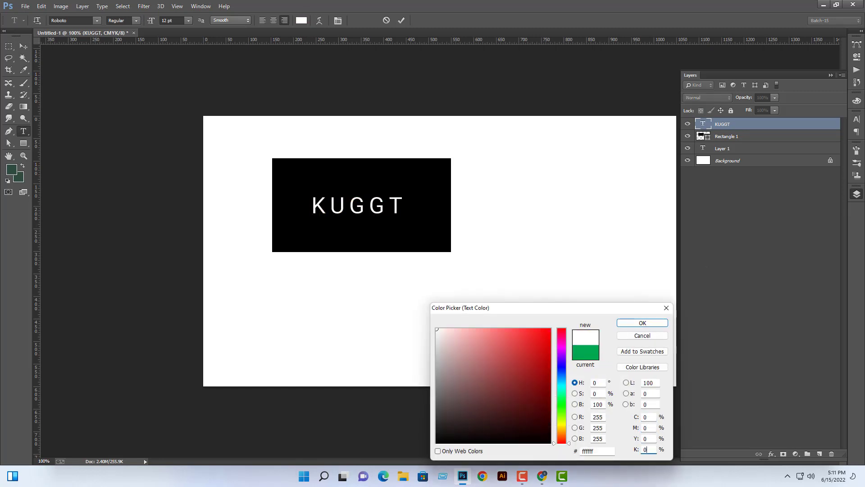
pyautogui.press('Return')
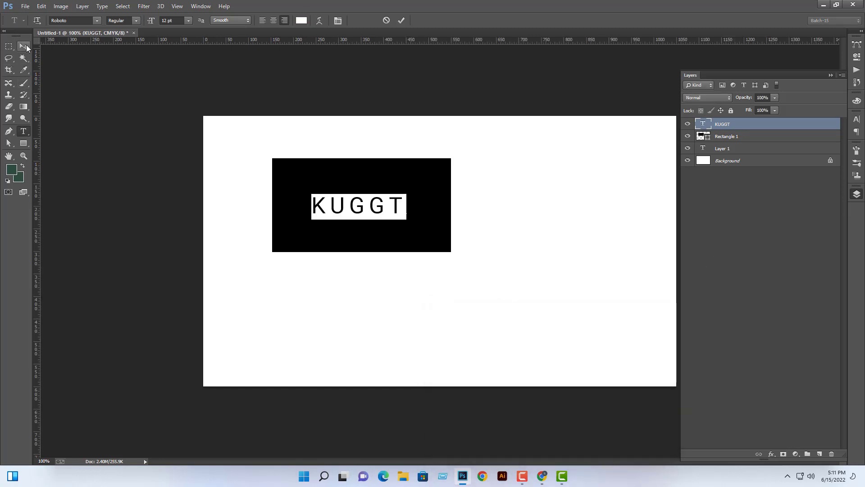
pyautogui.click(23, 46)
pyautogui.click(593, 239)
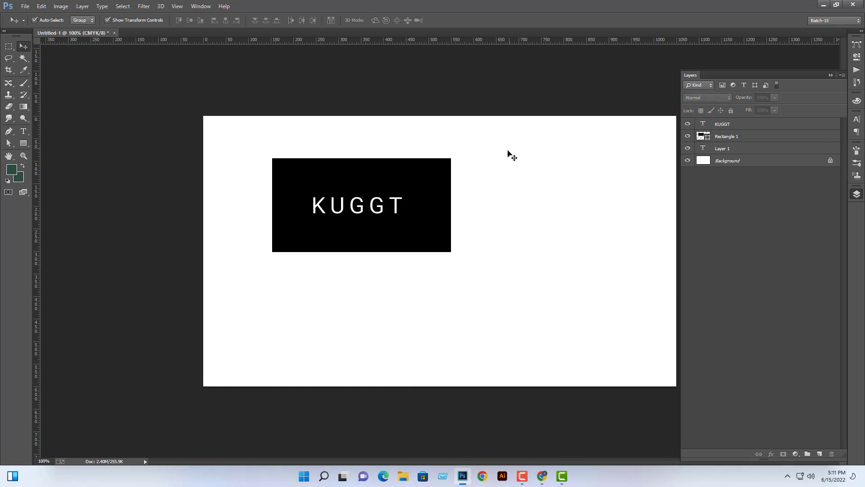
# Move the black rectangle and its text to the canvas's upper-left corner, and place a copy of the rectangle just right of it.
pyautogui.moveTo(512, 156); pyautogui.dragTo(286, 179)
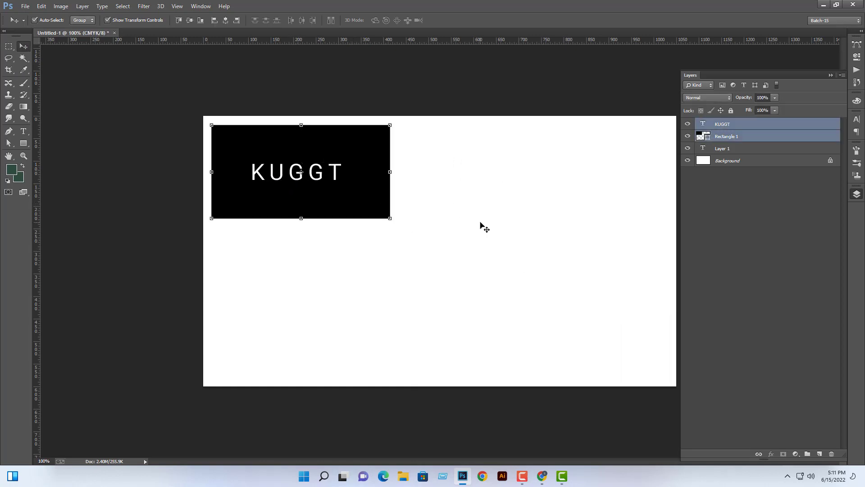
pyautogui.click(484, 227)
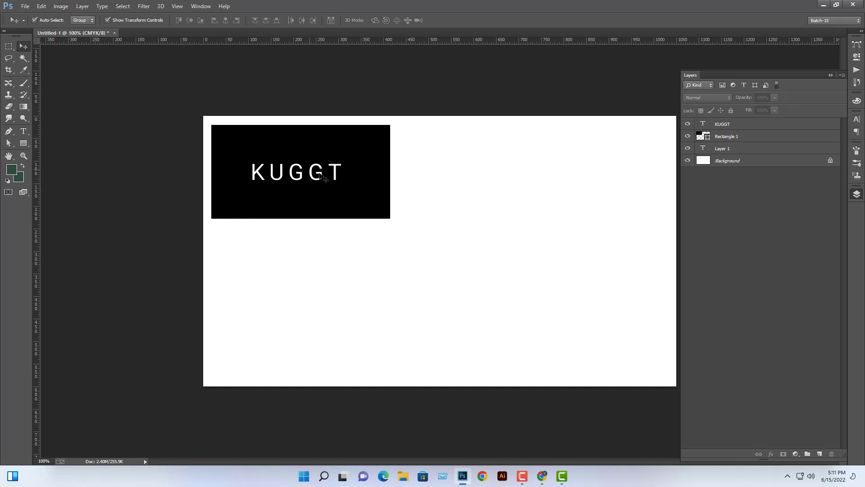
pyautogui.moveTo(374, 208); pyautogui.dragTo(543, 228)
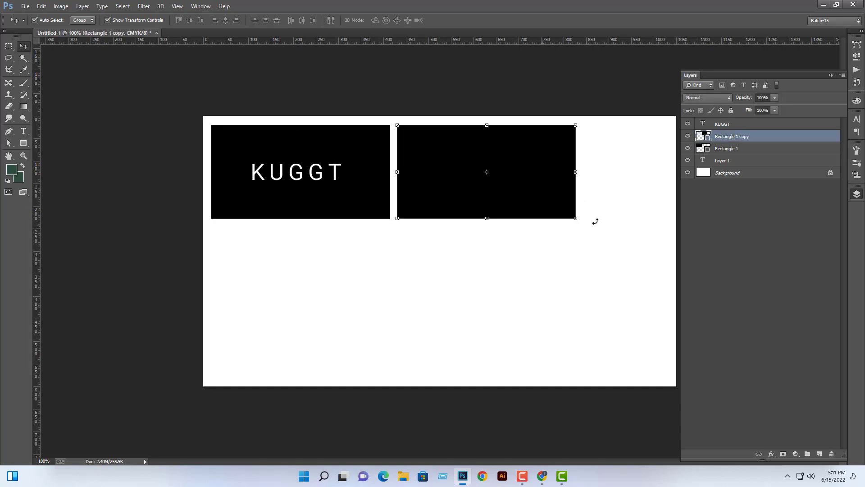
# Fill the copied rectangle with light grey f0f0f0.
pyautogui.doubleClick(707, 139)
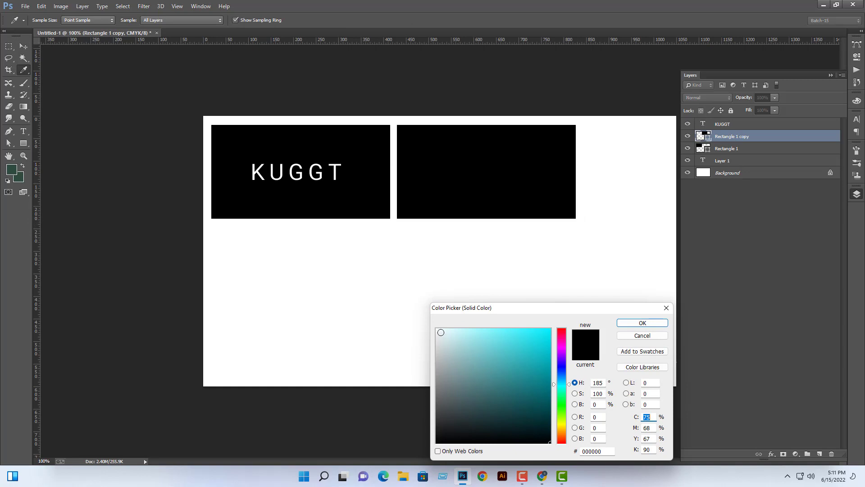
pyautogui.click(436, 335)
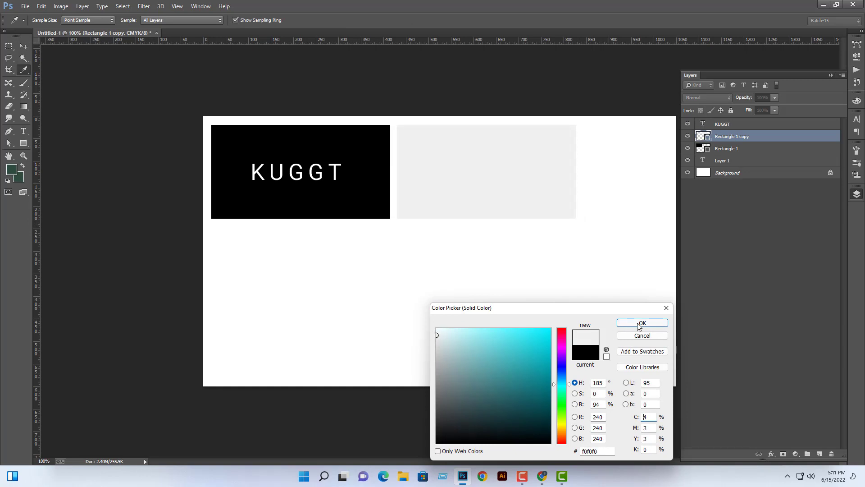
pyautogui.click(638, 322)
pyautogui.click(494, 305)
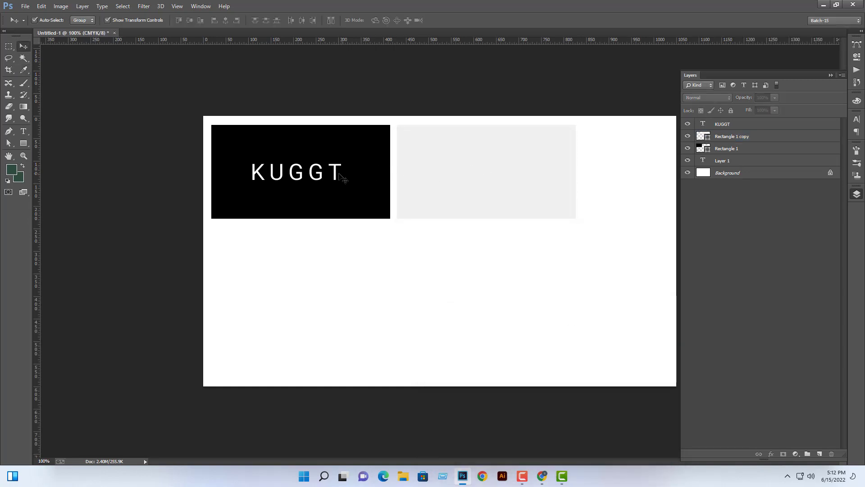
# Duplicate the KUGGT text onto the light grey rectangle and recolour the copy black, sampled from the first rectangle.
pyautogui.moveTo(341, 176); pyautogui.dragTo(516, 177)
pyautogui.doubleClick(703, 124)
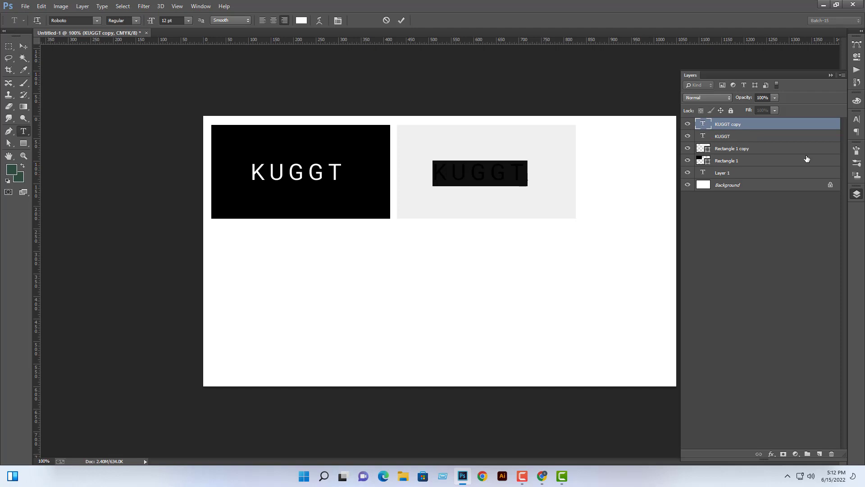
pyautogui.click(303, 21)
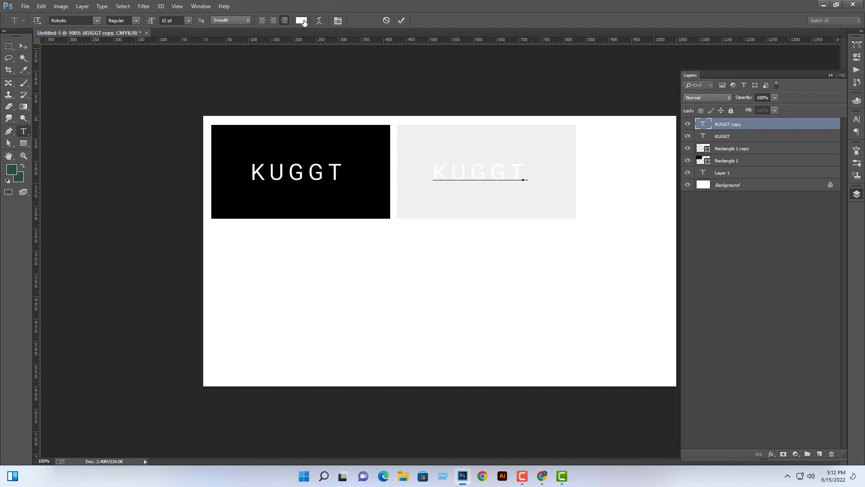
pyautogui.click(366, 135)
pyautogui.click(642, 323)
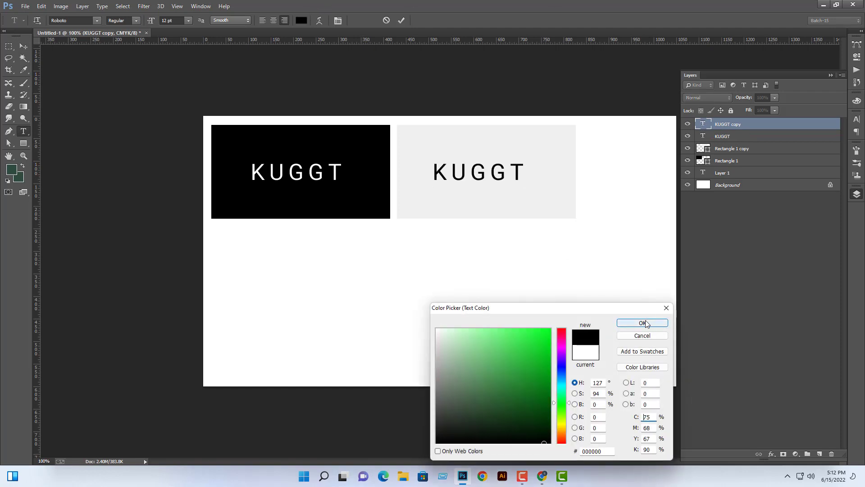
pyautogui.click(24, 46)
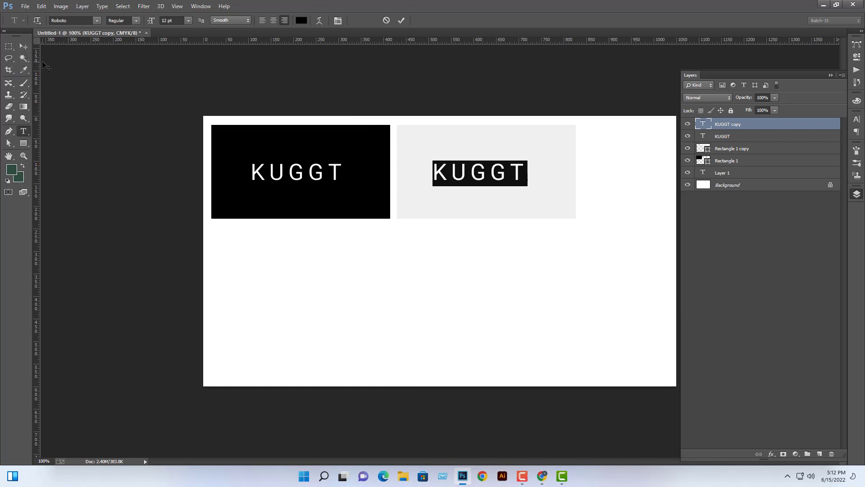
pyautogui.click(405, 270)
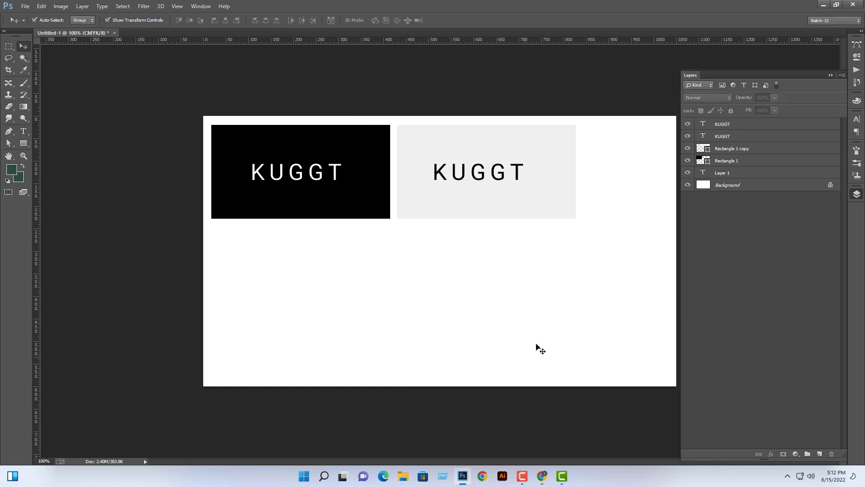
# Open the second rectangle's fill colour and try dark grey 2c2c2b, dark red 630803, bright green 14ff0e, light green and dark green 025300.
pyautogui.click(717, 150)
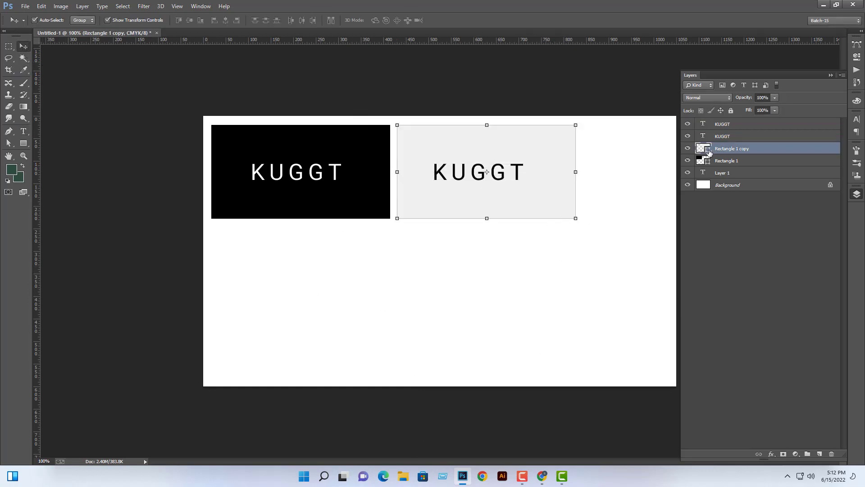
pyautogui.doubleClick(709, 149)
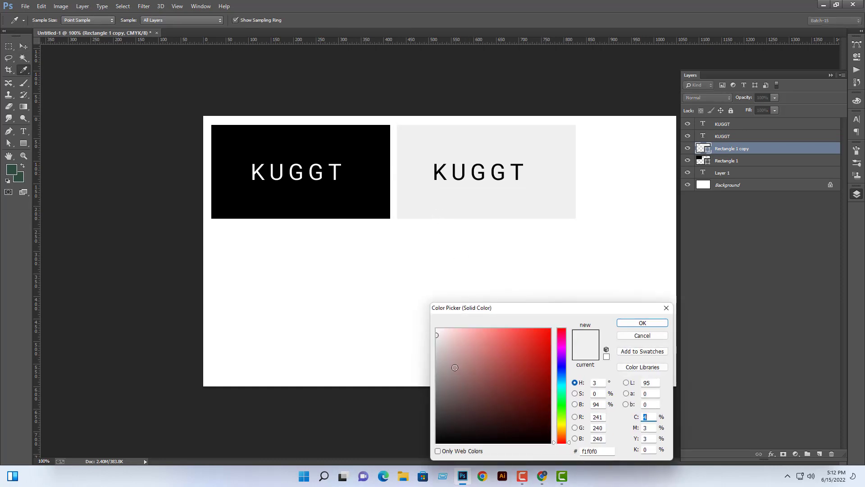
pyautogui.click(437, 423)
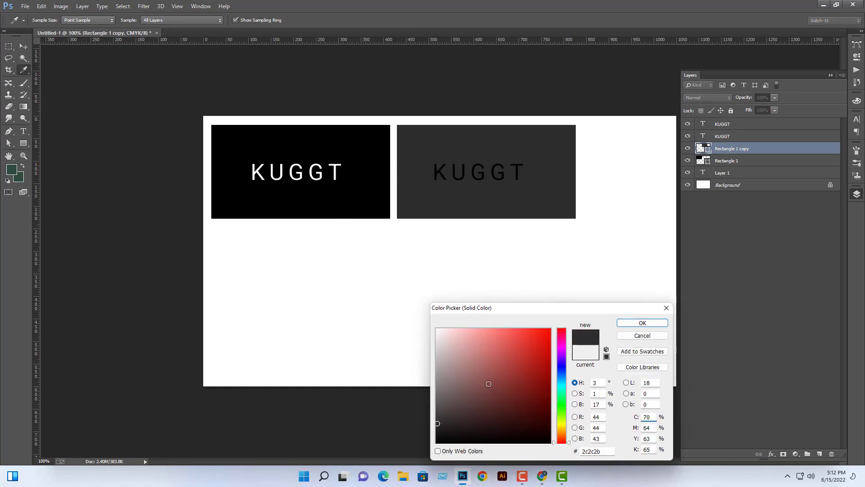
pyautogui.click(547, 398)
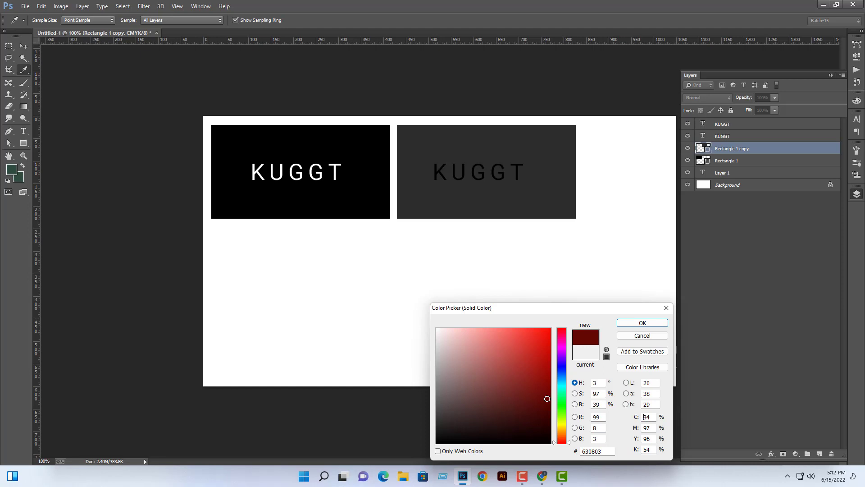
pyautogui.moveTo(538, 345)
pyautogui.mouseDown()
pyautogui.moveTo(550, 346)
pyautogui.moveTo(510, 399)
pyautogui.moveTo(563, 368)
pyautogui.moveTo(571, 372)
pyautogui.moveTo(548, 359)
pyautogui.moveTo(500, 405)
pyautogui.moveTo(508, 431)
pyautogui.moveTo(578, 450)
pyautogui.moveTo(523, 401)
pyautogui.moveTo(519, 337)
pyautogui.moveTo(539, 365)
pyautogui.moveTo(544, 330)
pyautogui.mouseUp()
pyautogui.click(558, 405)
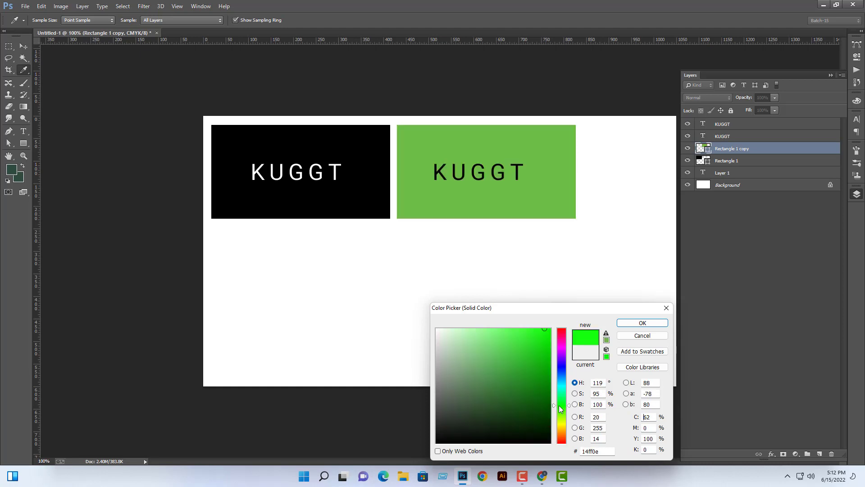
pyautogui.click(487, 331)
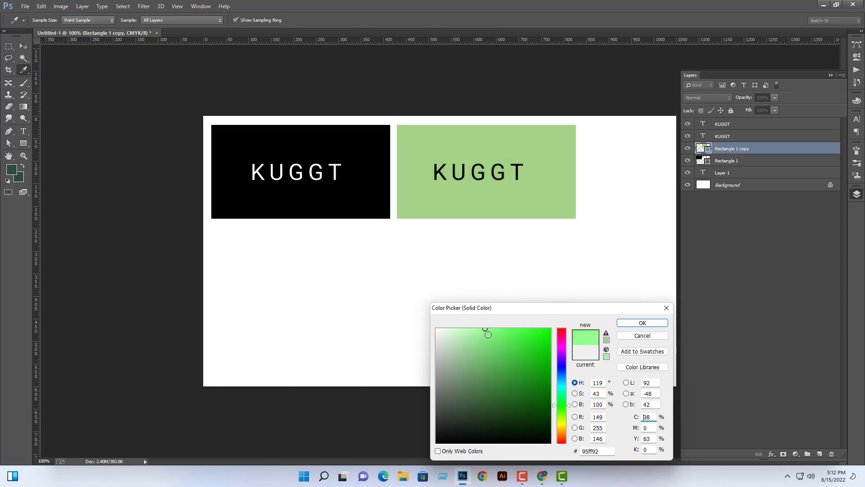
pyautogui.click(454, 329)
pyautogui.moveTo(474, 334)
pyautogui.mouseDown()
pyautogui.moveTo(480, 330)
pyautogui.moveTo(552, 406)
pyautogui.mouseUp()
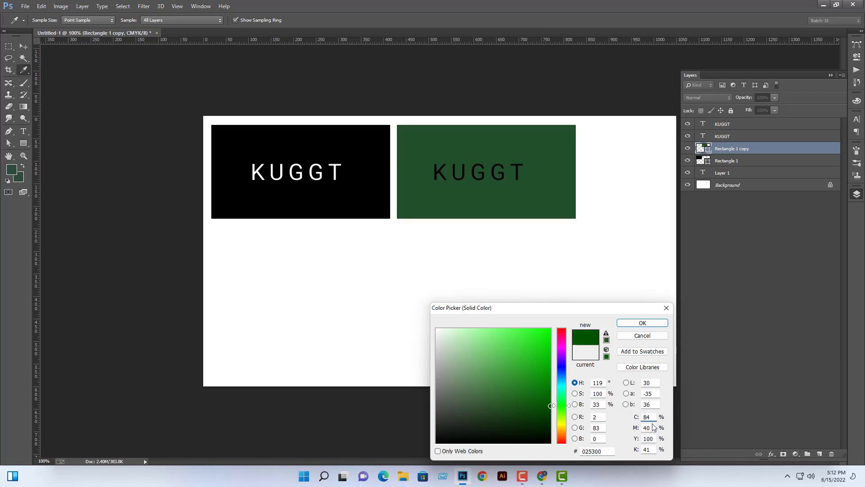
# Set the cyan, magenta, yellow and black values of the second rectangle's fill to 0%.
pyautogui.write('0')
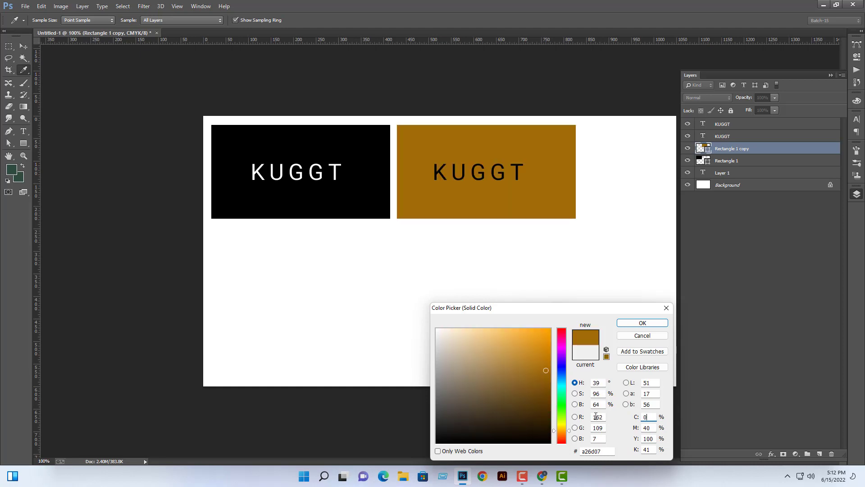
pyautogui.press('Tab')
pyautogui.write('0')
pyautogui.press('Tab')
pyautogui.write('0')
pyautogui.press('Tab')
pyautogui.write('0')
pyautogui.hotkey('shift', 'Tab')
pyautogui.hotkey('shift', 'Tab')
pyautogui.hotkey('shift', 'Tab')
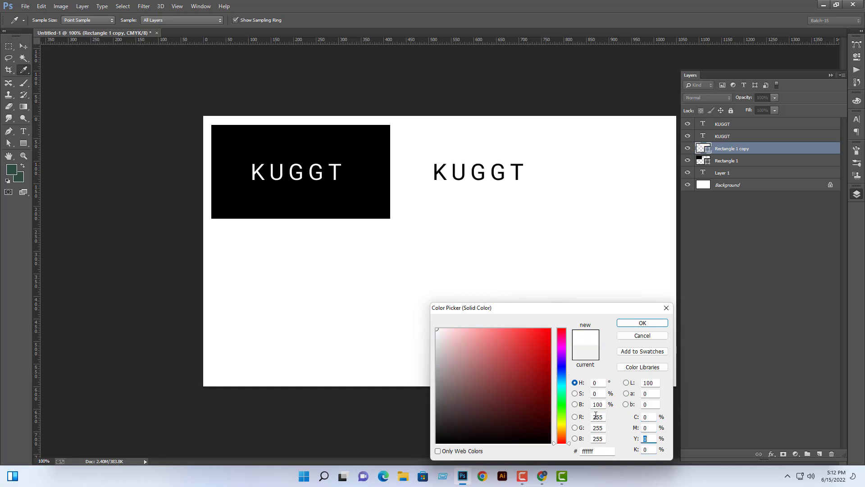
# Try the second rectangle's fill with cyan at 100% and with cyan at 50%.
pyautogui.write('100')
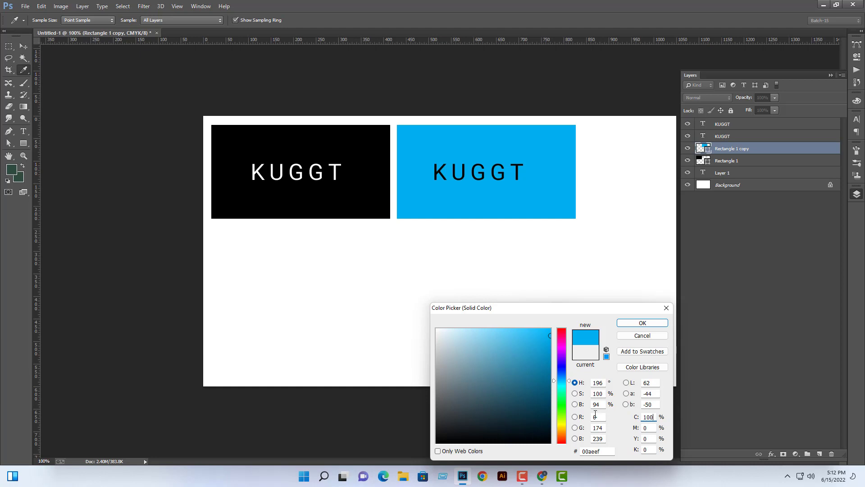
pyautogui.hotkey('shift', 'Tab')
pyautogui.hotkey('shift', 'Tab')
pyautogui.press('Tab')
pyautogui.press('Tab')
pyautogui.write('50')
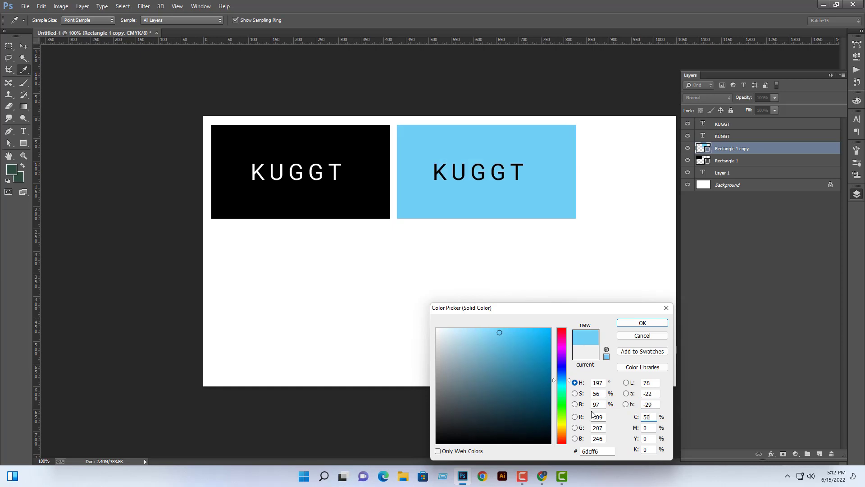
# Set cyan to 100% and magenta to 100% for the second rectangle's fill and apply the dark blue.
pyautogui.hotkey('shift', 'Tab')
pyautogui.press('Tab')
pyautogui.write('100')
pyautogui.press('Tab')
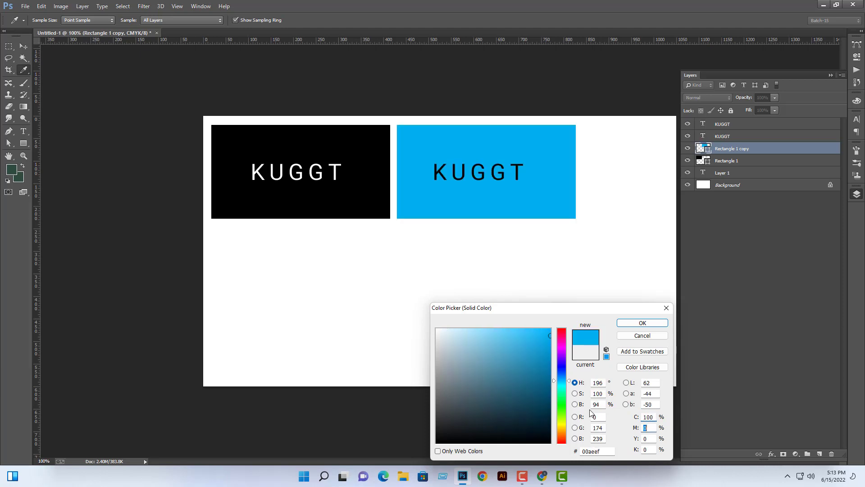
pyautogui.write('100')
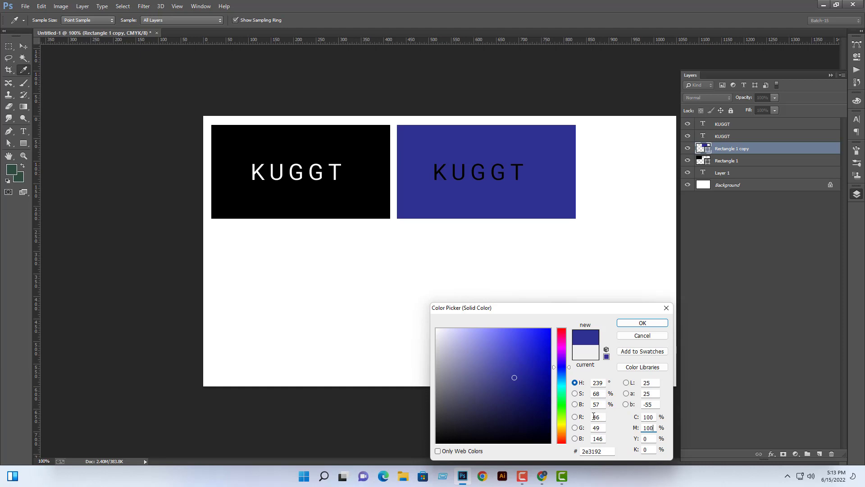
pyautogui.click(642, 322)
pyautogui.press('v')
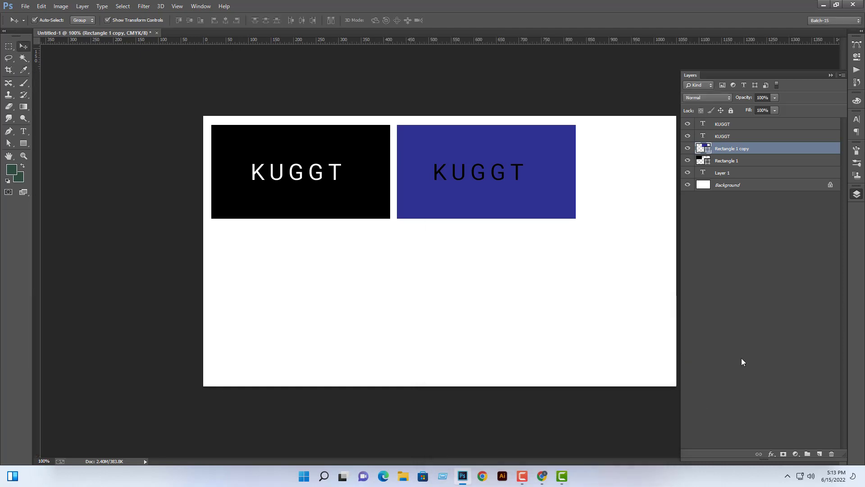
# Delete both rectangles on the canvas together with their KUGGT texts.
pyautogui.moveTo(617, 118); pyautogui.dragTo(360, 236)
pyautogui.click(340, 275)
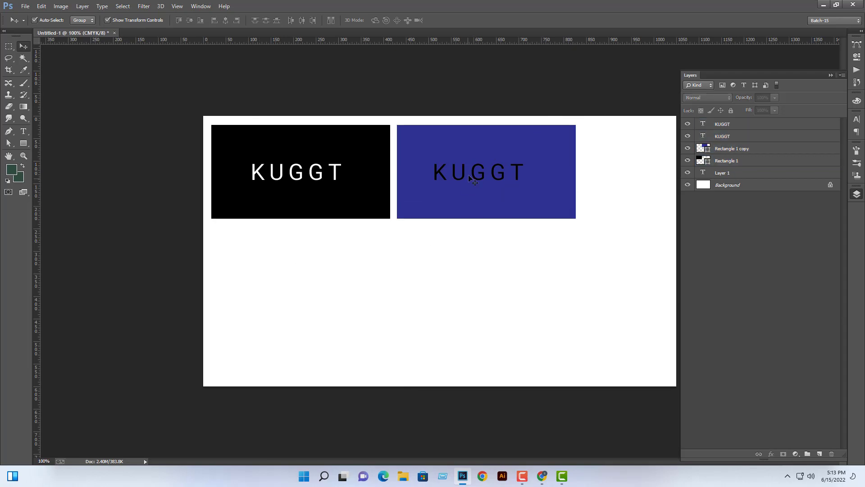
pyautogui.click(469, 174)
pyautogui.moveTo(638, 116); pyautogui.dragTo(326, 296)
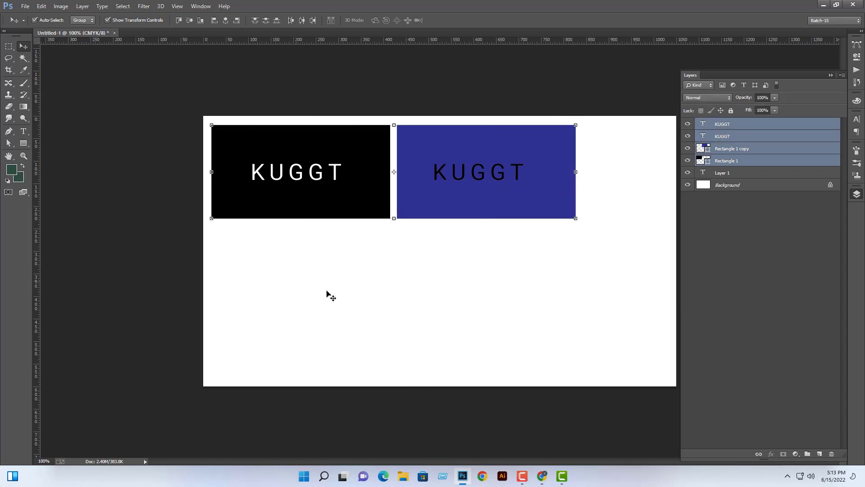
pyautogui.press('Delete')
# Switch to Chrome, search for the Adobe color wheel in a new tab and open the Adobe Color site in a maximized window.
pyautogui.click(542, 476)
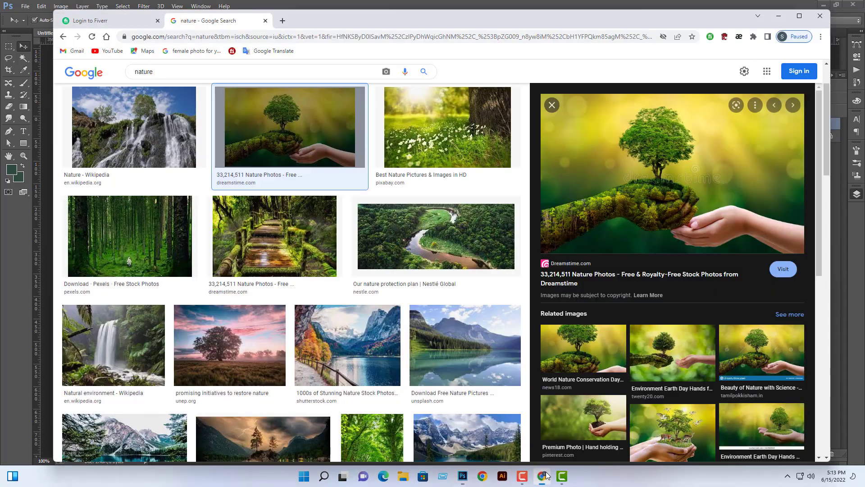
pyautogui.click(282, 20)
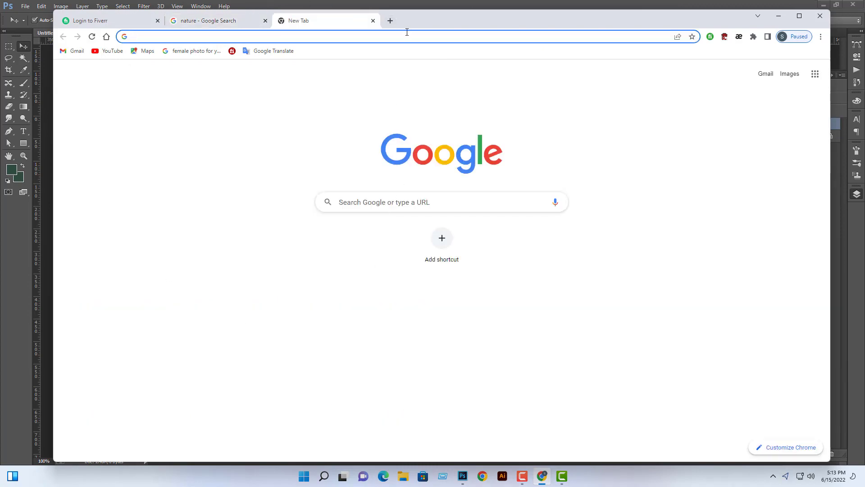
pyautogui.click(369, 38)
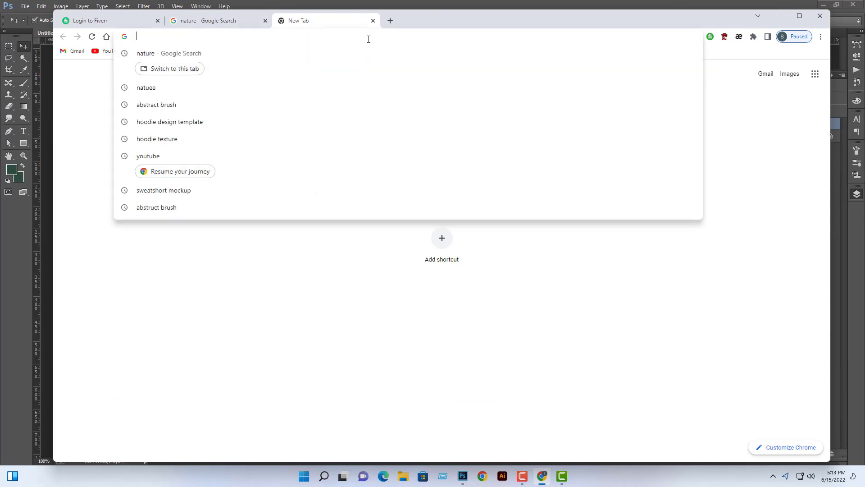
pyautogui.write('adoeb ')
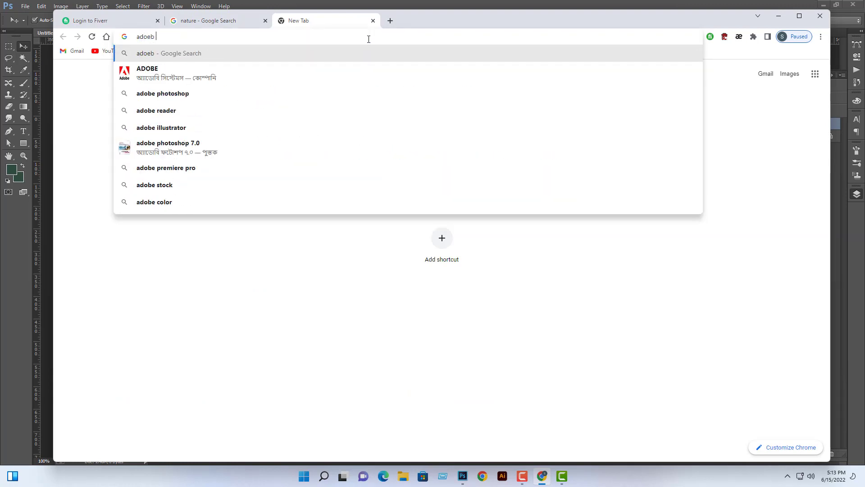
pyautogui.write('color wheet')
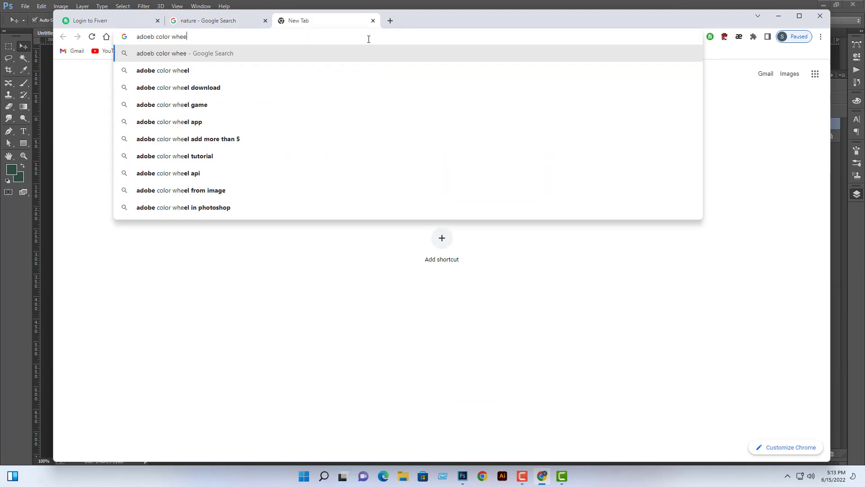
pyautogui.press('Return')
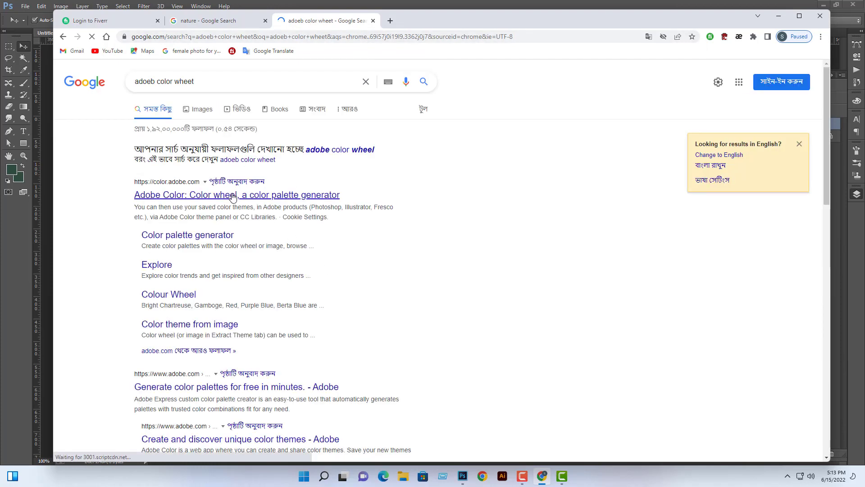
pyautogui.click(233, 197)
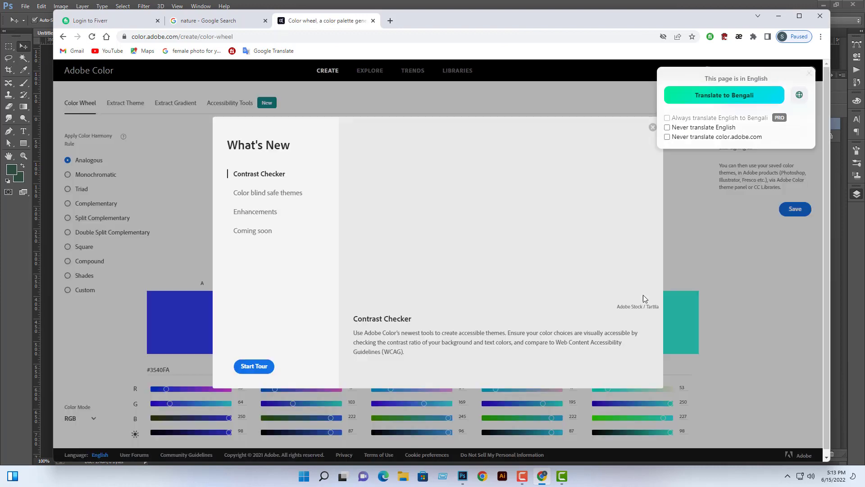
pyautogui.click(798, 16)
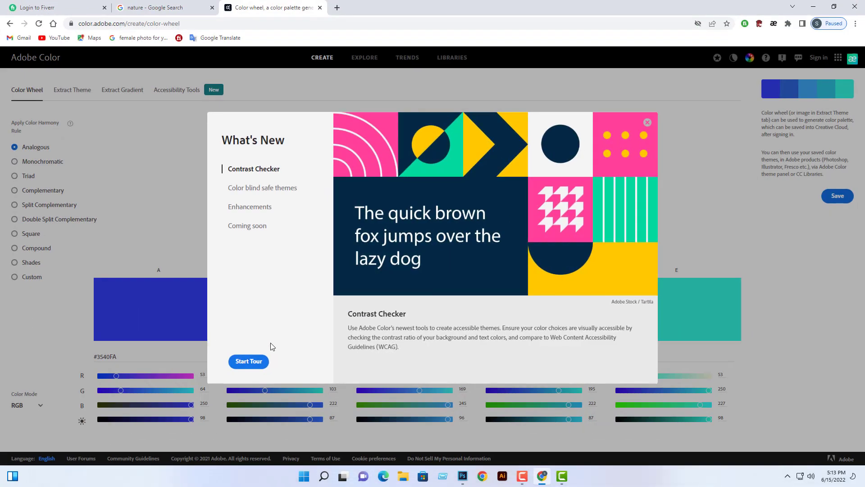
# Start the What's New tour and go through the Contrast Checker, WCAG Level and Contrast Ratio pages to its end.
pyautogui.click(250, 362)
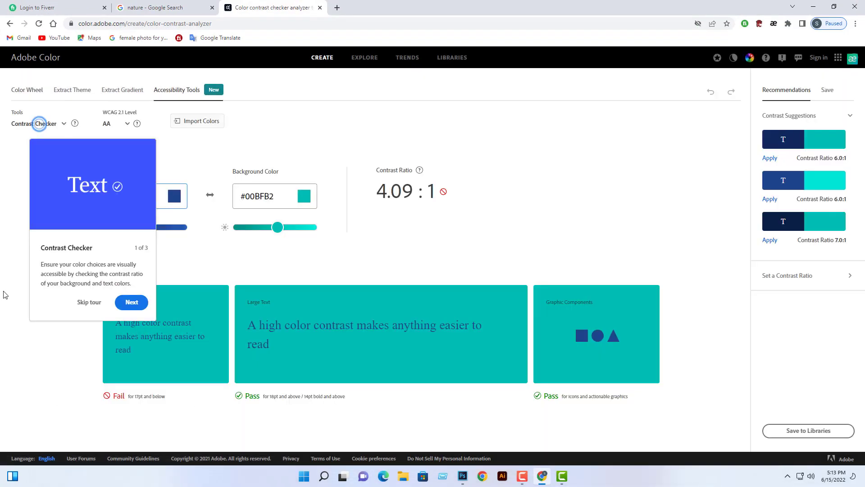
pyautogui.click(132, 302)
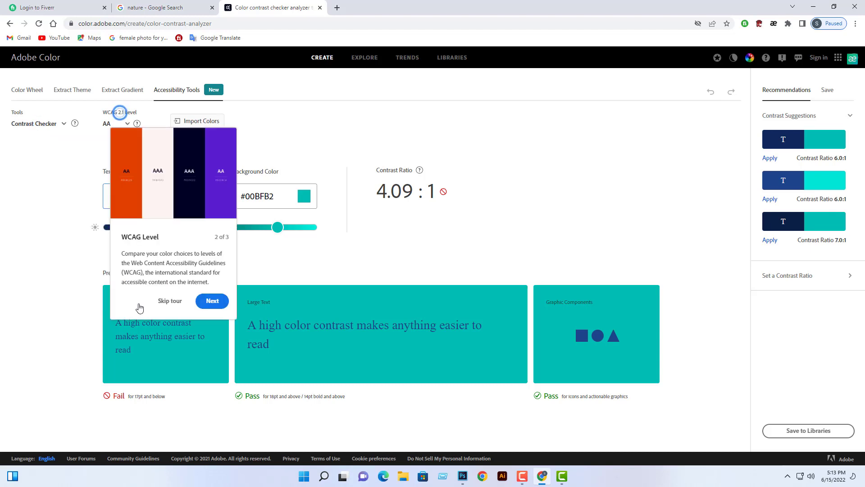
pyautogui.click(213, 301)
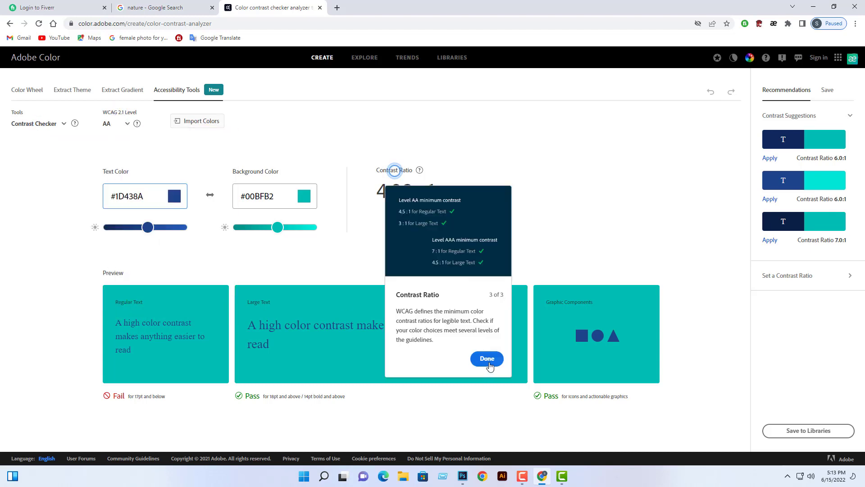
pyautogui.click(489, 361)
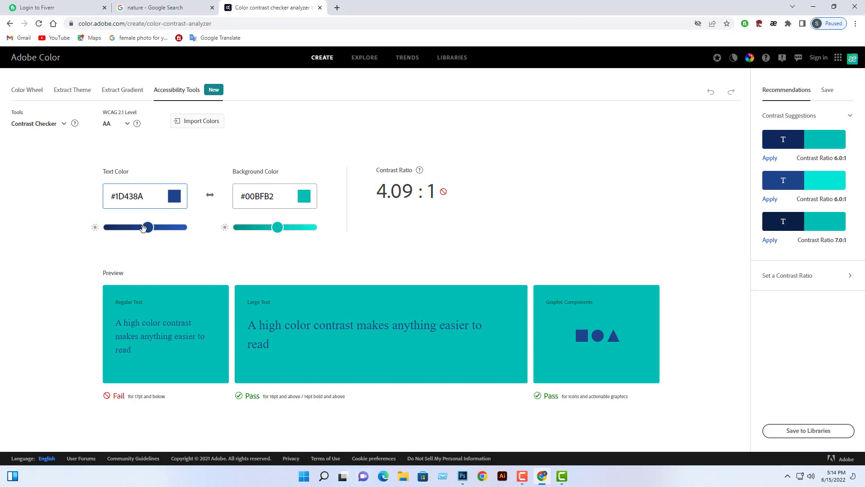
# Darken the text colour to #122A57 and examine the regular text, large text and graphic component previews.
pyautogui.moveTo(148, 227); pyautogui.dragTo(98, 230)
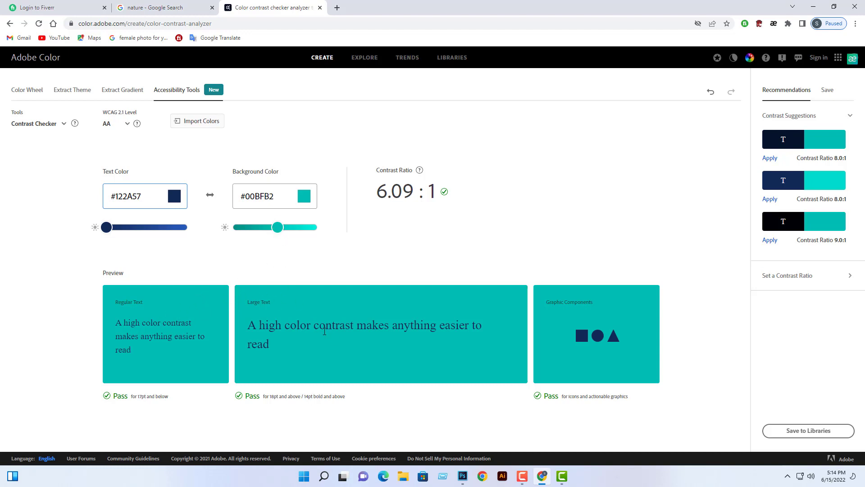
pyautogui.doubleClick(192, 328)
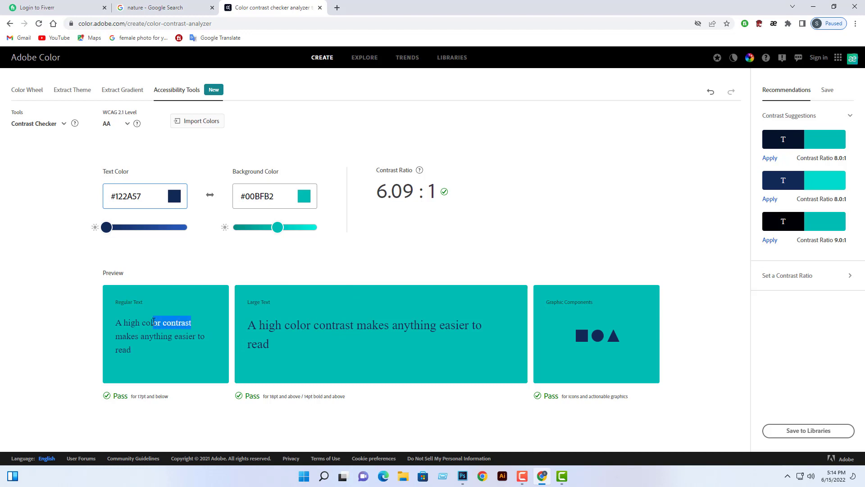
pyautogui.click(352, 353)
pyautogui.moveTo(269, 344); pyautogui.dragTo(251, 344)
pyautogui.moveTo(152, 359); pyautogui.dragTo(114, 325)
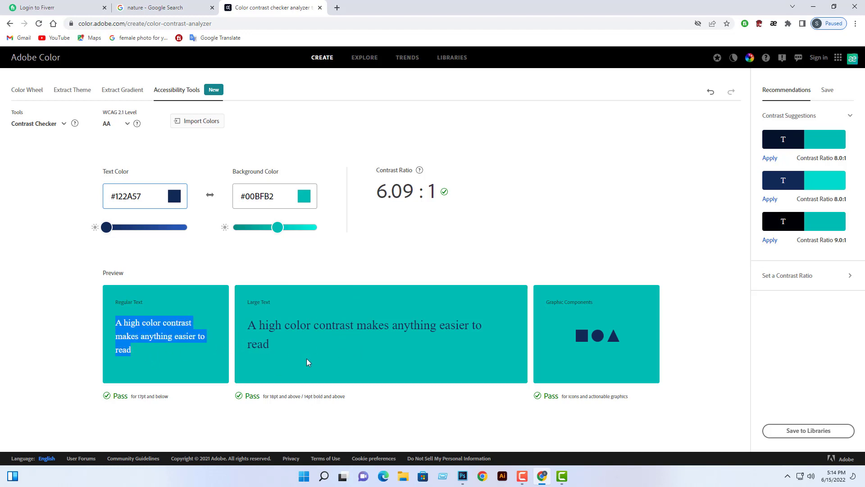
pyautogui.moveTo(306, 360); pyautogui.dragTo(254, 318)
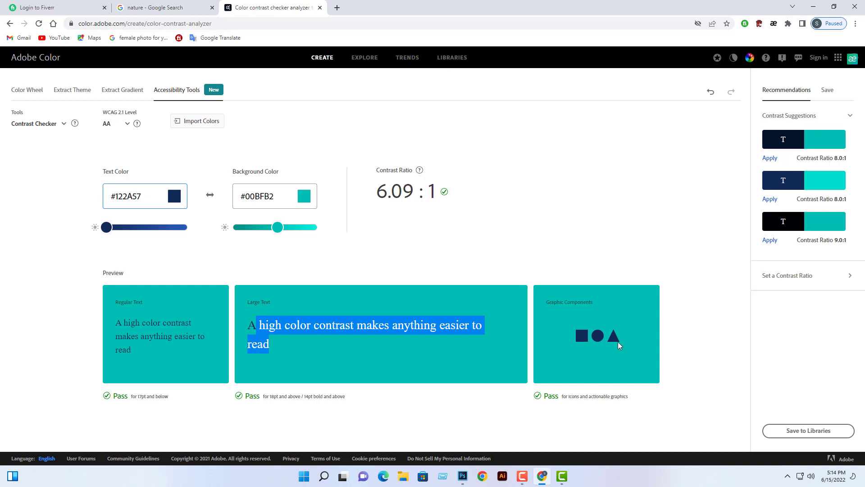
pyautogui.click(592, 340)
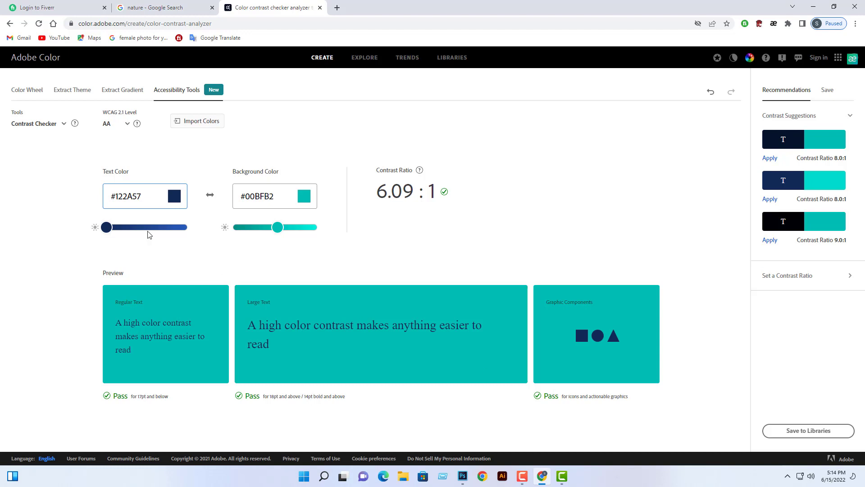
# Darken the background colour to #008C83 and lighten the text colour to #214C9C.
pyautogui.moveTo(108, 227)
pyautogui.mouseDown()
pyautogui.moveTo(144, 228)
pyautogui.moveTo(106, 227)
pyautogui.mouseUp()
pyautogui.moveTo(276, 227); pyautogui.dragTo(235, 228)
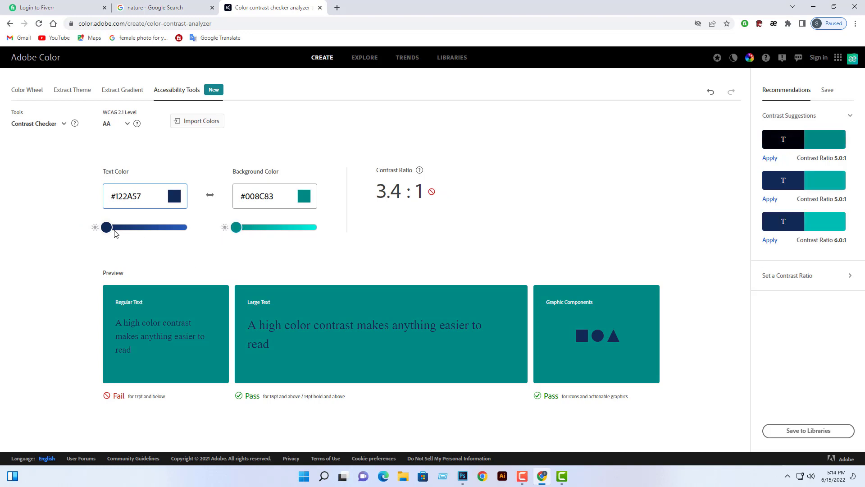
pyautogui.moveTo(113, 228); pyautogui.dragTo(160, 228)
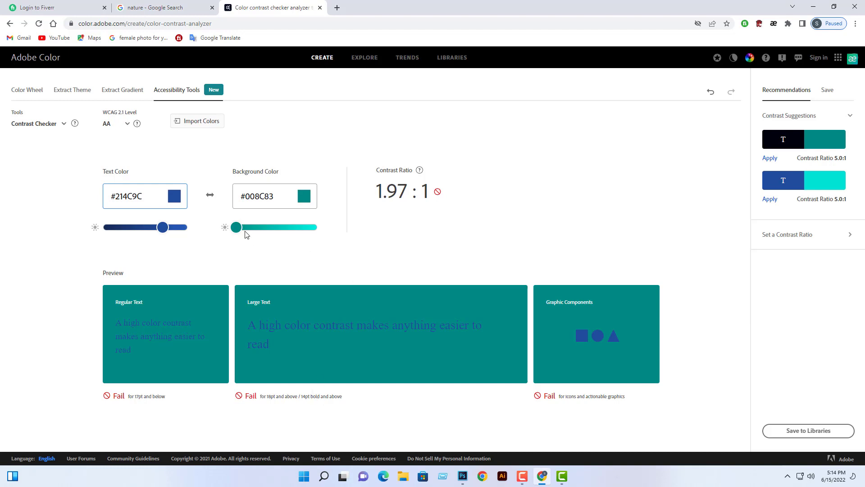
# Try the background at #00F2E2, darken the text colour to #122A57 and return the background to #008C83.
pyautogui.moveTo(237, 227); pyautogui.dragTo(353, 223)
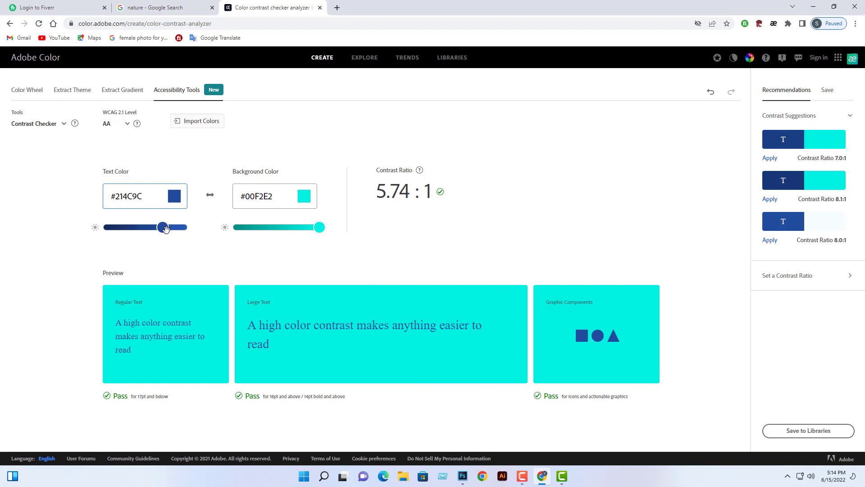
pyautogui.moveTo(163, 227); pyautogui.dragTo(84, 227)
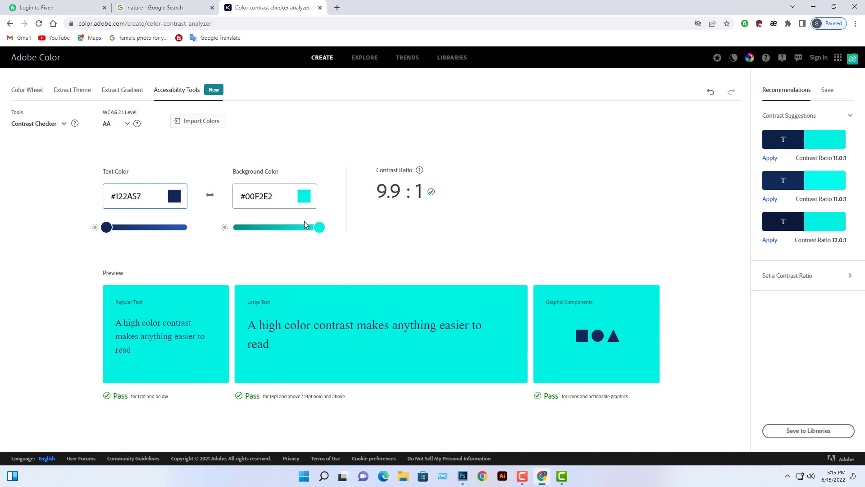
pyautogui.moveTo(318, 227); pyautogui.dragTo(236, 227)
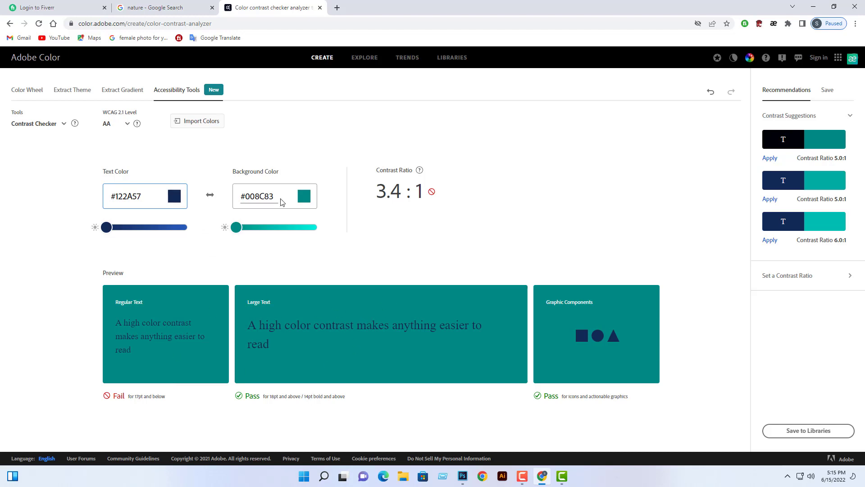
# Try pale cyan #E7FFFD and blue #2133FF as background on the colour wheel, and settle on #808DFF.
pyautogui.click(304, 197)
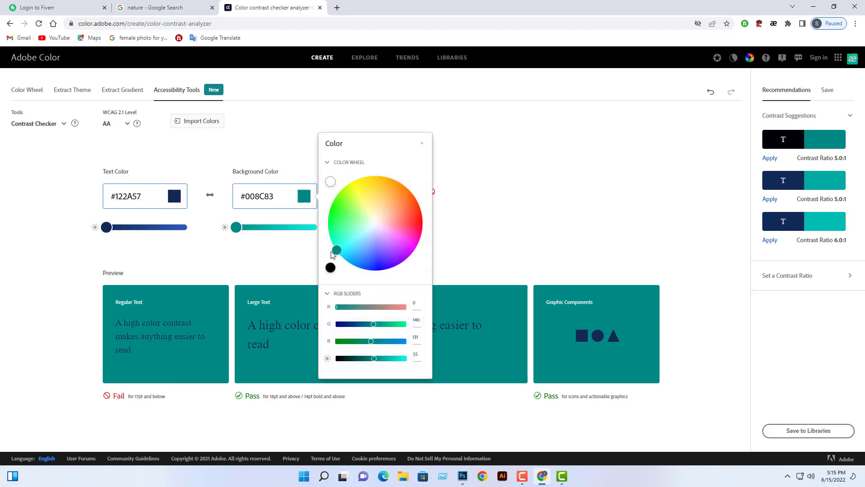
pyautogui.moveTo(333, 253); pyautogui.dragTo(373, 229)
pyautogui.hotkey('ctrl', 'z')
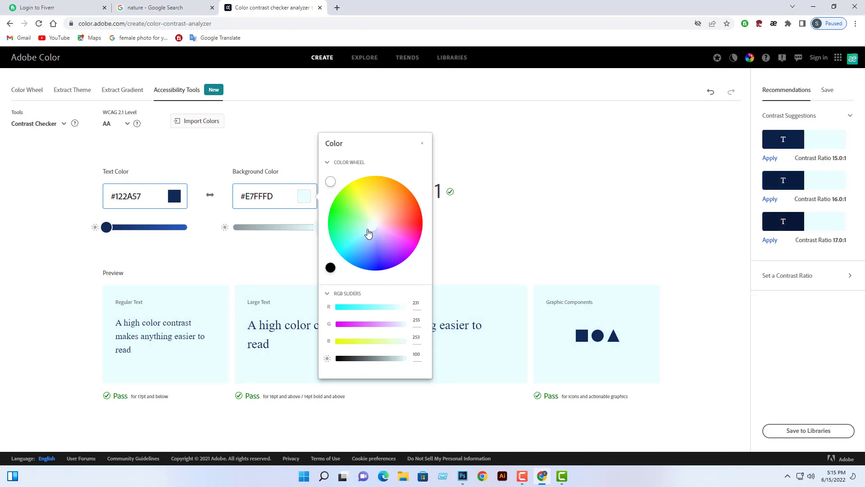
pyautogui.moveTo(368, 232); pyautogui.dragTo(376, 265)
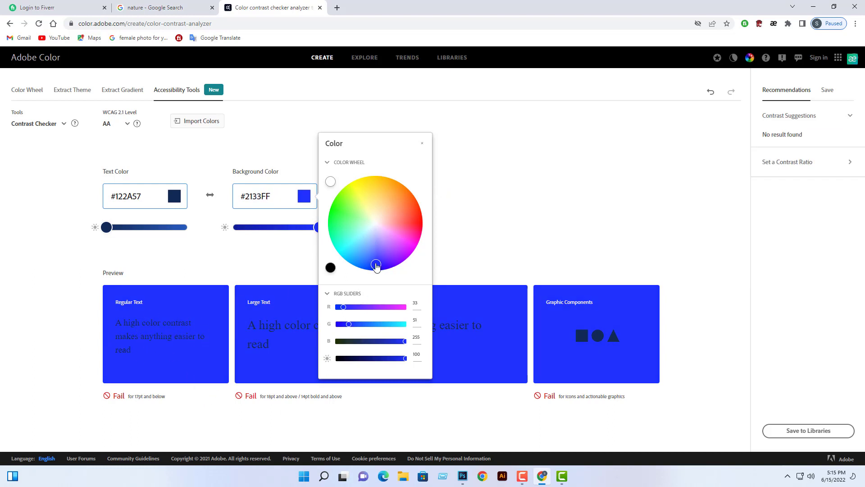
pyautogui.moveTo(376, 265); pyautogui.dragTo(375, 247)
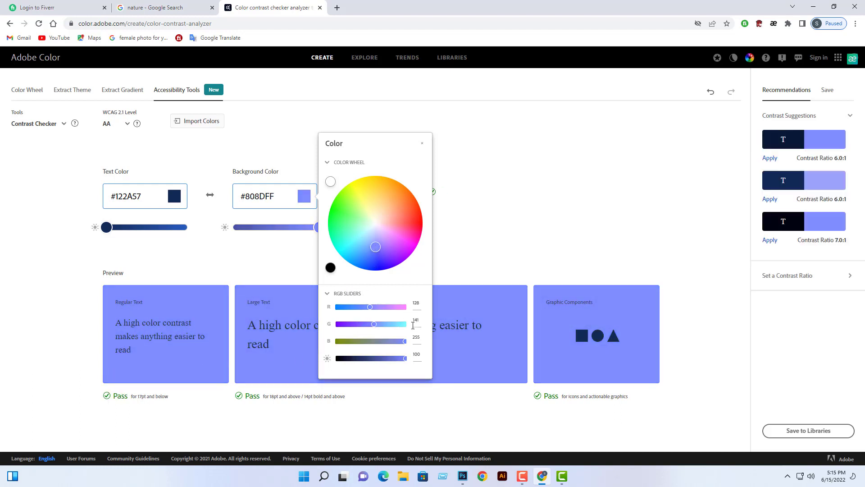
pyautogui.click(476, 254)
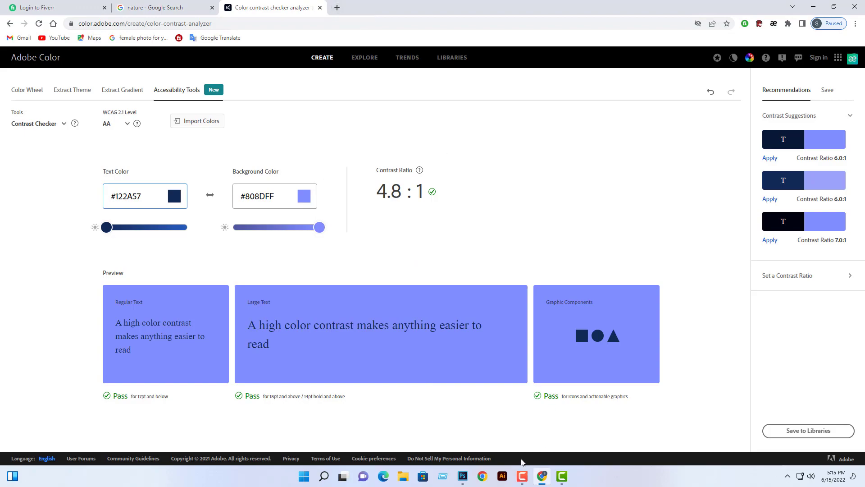
# Switch to Photoshop, draw a rectangle about 165 × 150 px on the left half of the canvas and fill it with light blue 00aeef.
pyautogui.click(463, 476)
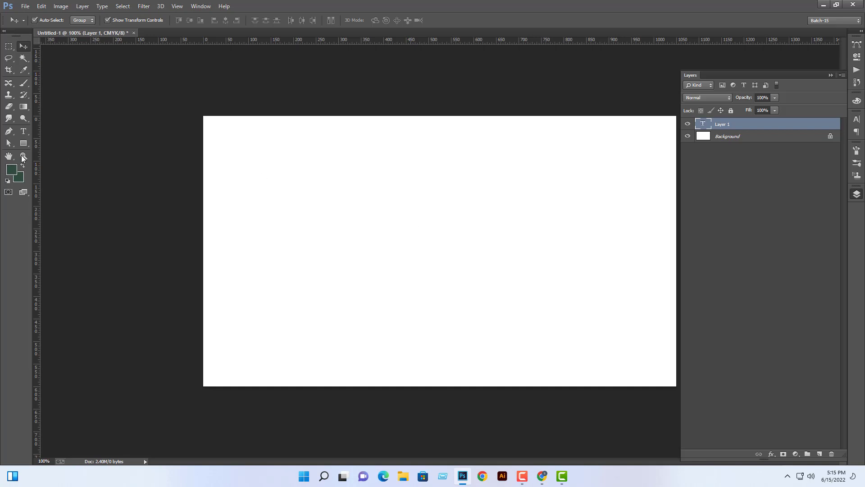
pyautogui.click(24, 143)
pyautogui.moveTo(246, 182); pyautogui.dragTo(321, 250)
pyautogui.click(23, 46)
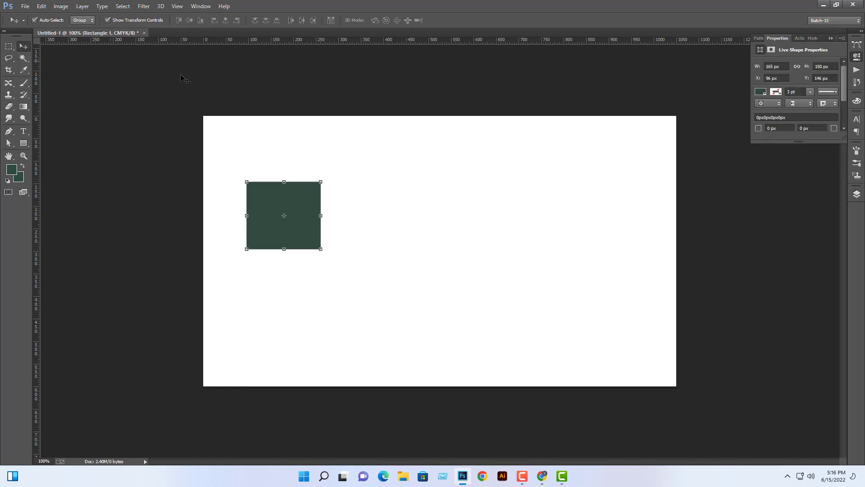
pyautogui.click(760, 92)
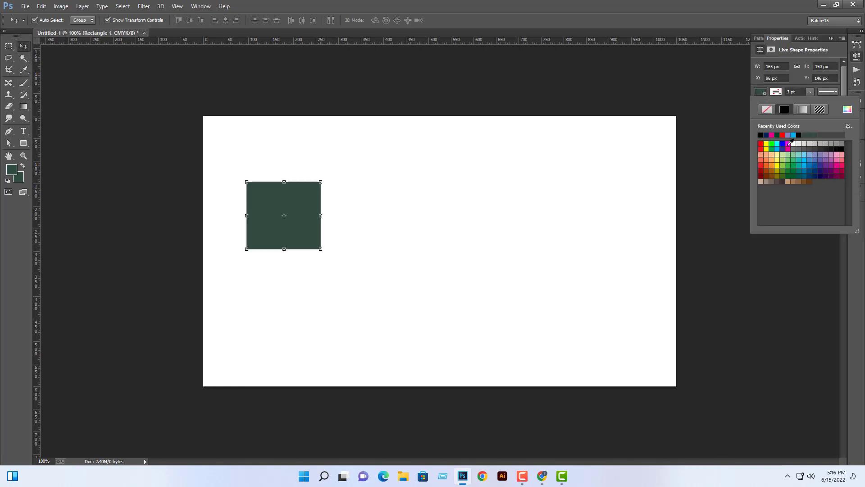
pyautogui.click(793, 135)
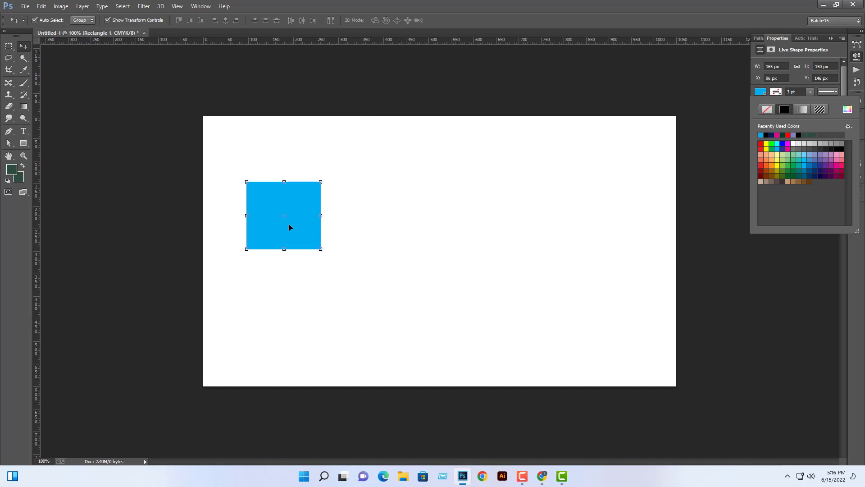
# Duplicate the light blue rectangle beside the original and fill the copy with CMYK 100, 100, 0, 0.
pyautogui.moveTo(289, 227); pyautogui.dragTo(372, 231)
pyautogui.click(761, 92)
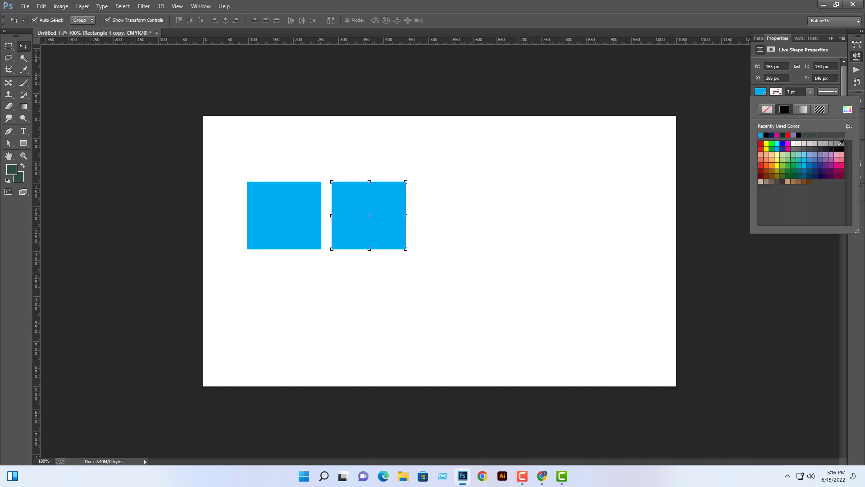
pyautogui.click(847, 109)
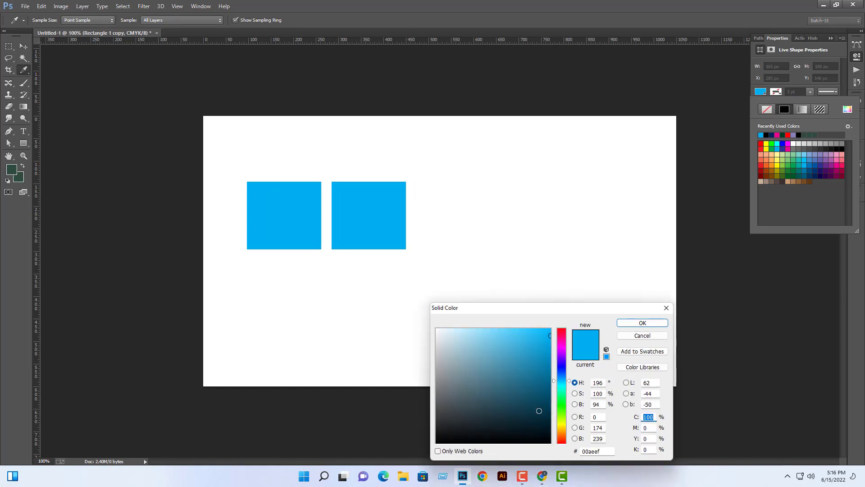
pyautogui.click(564, 366)
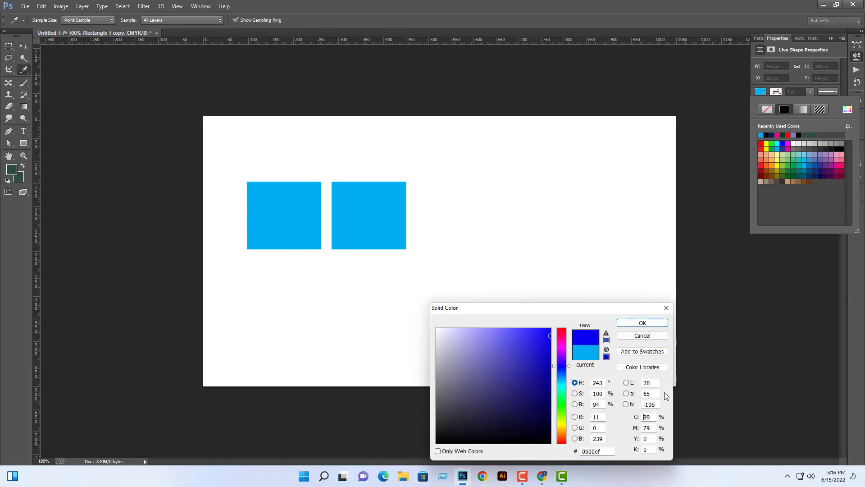
pyautogui.click(655, 415)
pyautogui.write('100')
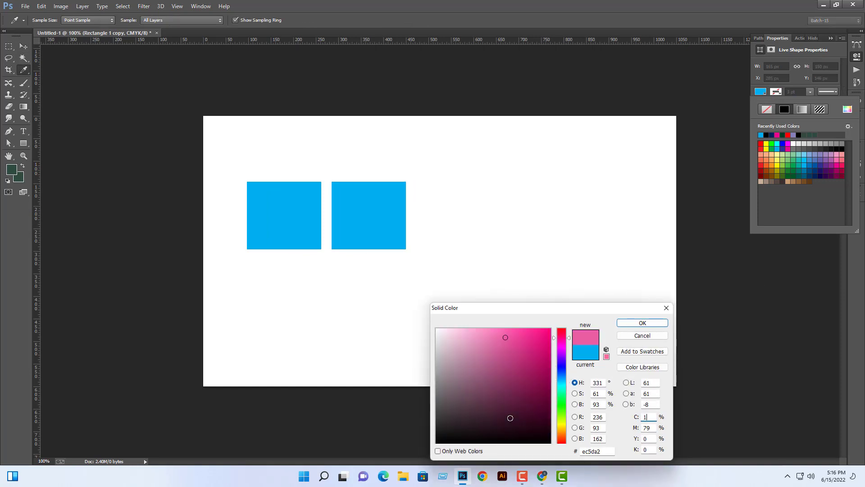
pyautogui.press('Tab')
pyautogui.write('100')
pyautogui.press('Tab')
pyautogui.write('0')
pyautogui.press('Tab')
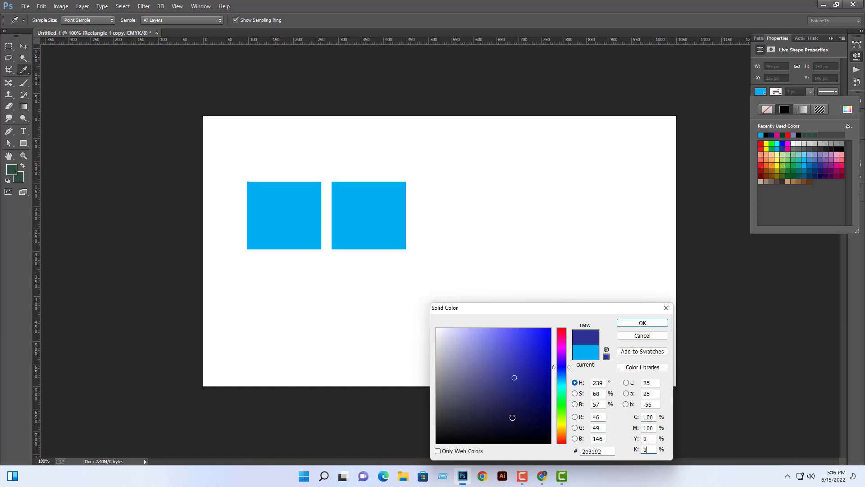
pyautogui.press('Return')
pyautogui.click(484, 327)
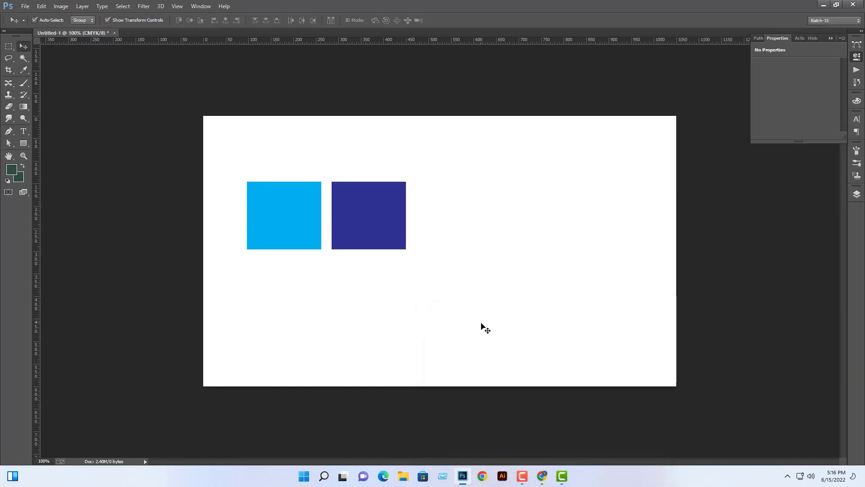
# Examine the light blue and dark blue rectangles side by side, selecting each in turn to compare them.
pyautogui.hotkey('ctrl', '+')
pyautogui.hotkey('ctrl', '+')
pyautogui.moveTo(524, 329)
pyautogui.mouseDown()
pyautogui.moveTo(589, 332)
pyautogui.moveTo(525, 328)
pyautogui.mouseUp()
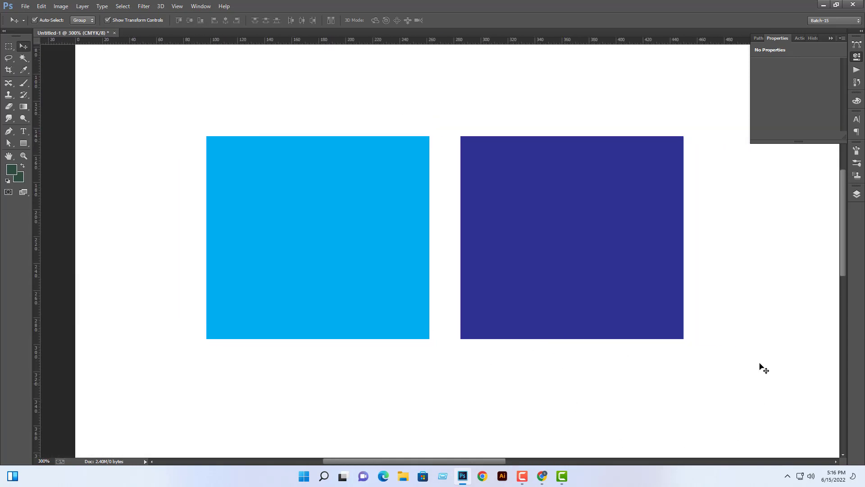
pyautogui.moveTo(652, 328); pyautogui.dragTo(646, 323)
pyautogui.click(322, 299)
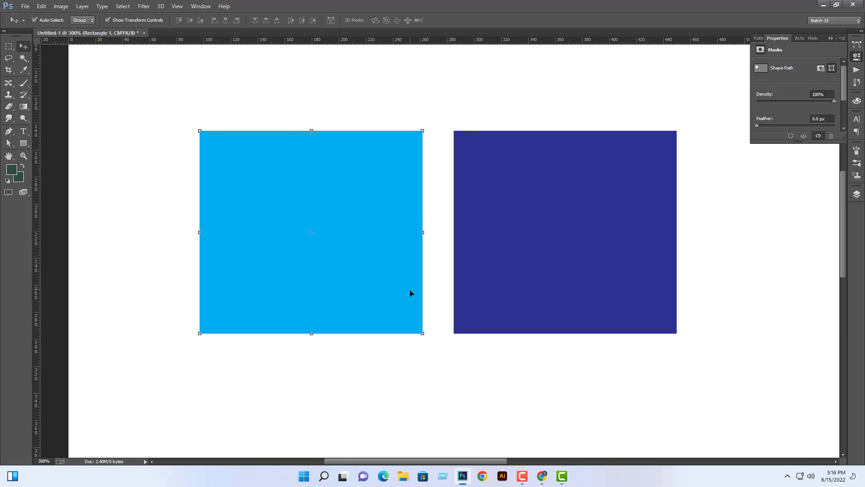
pyautogui.click(654, 260)
pyautogui.click(391, 263)
pyautogui.click(601, 210)
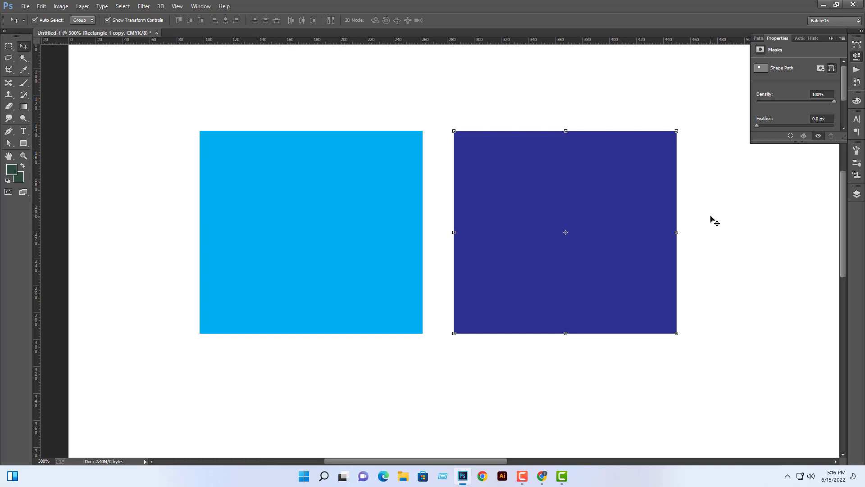
# Switch to Chrome and search Google in a new tab for "cool color vs warm color".
pyautogui.click(541, 476)
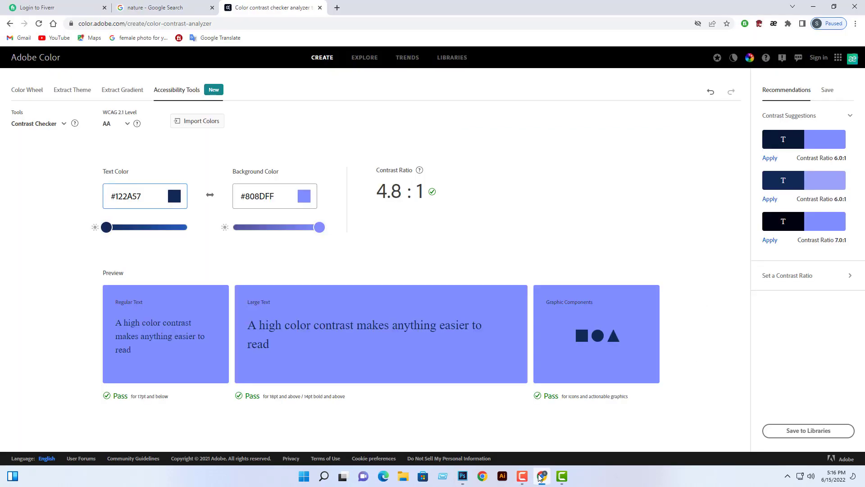
pyautogui.click(337, 8)
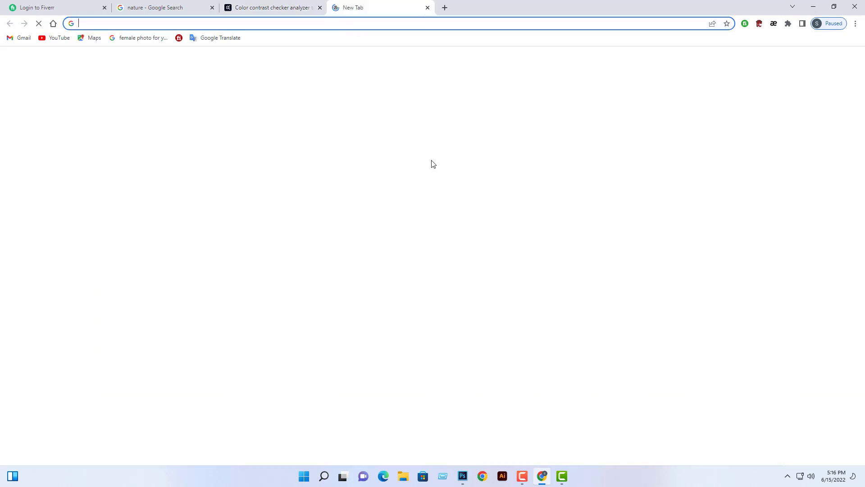
pyautogui.click(428, 185)
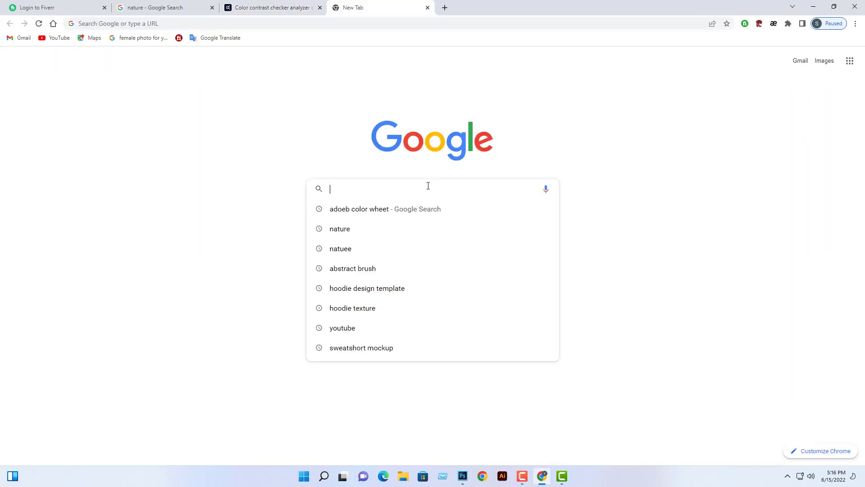
pyautogui.write('cool c')
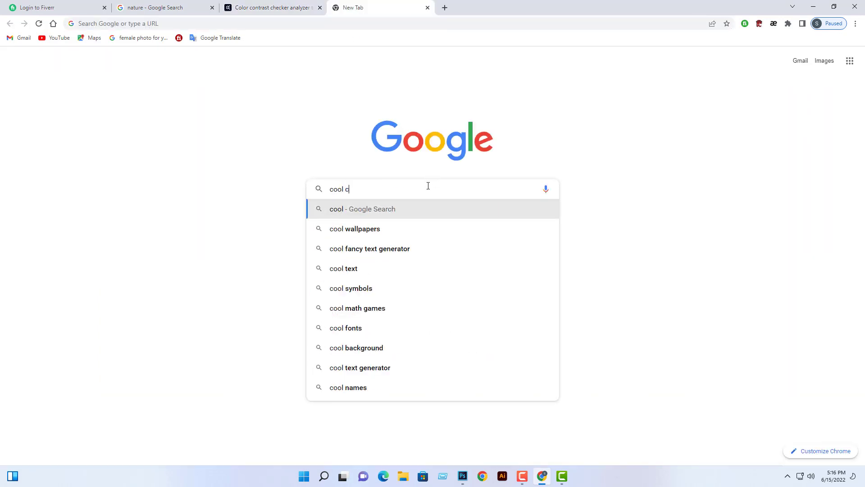
pyautogui.write('olor vs')
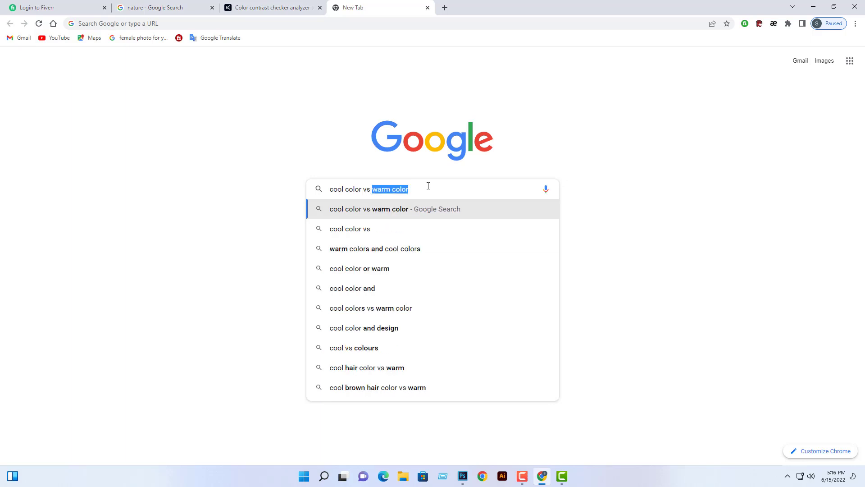
pyautogui.press('Return')
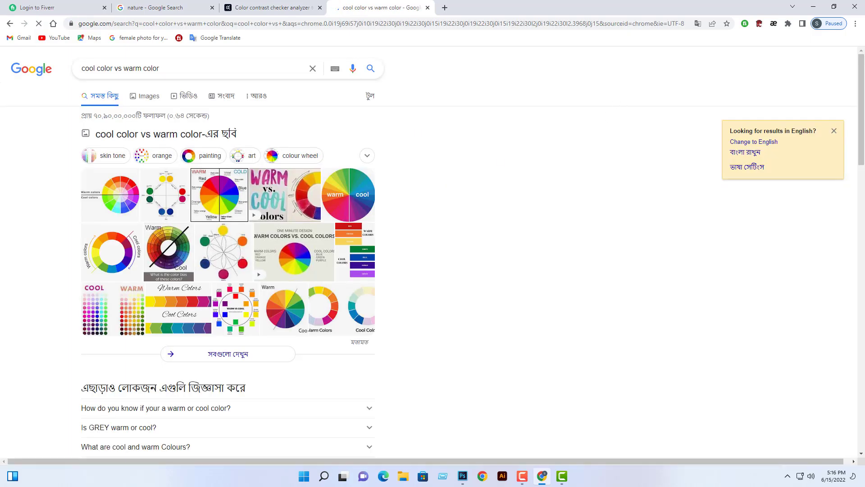
# Open the Shannon Brinkley warm/cool colour wheel image in its own browser tab and copy the image.
pyautogui.click(366, 208)
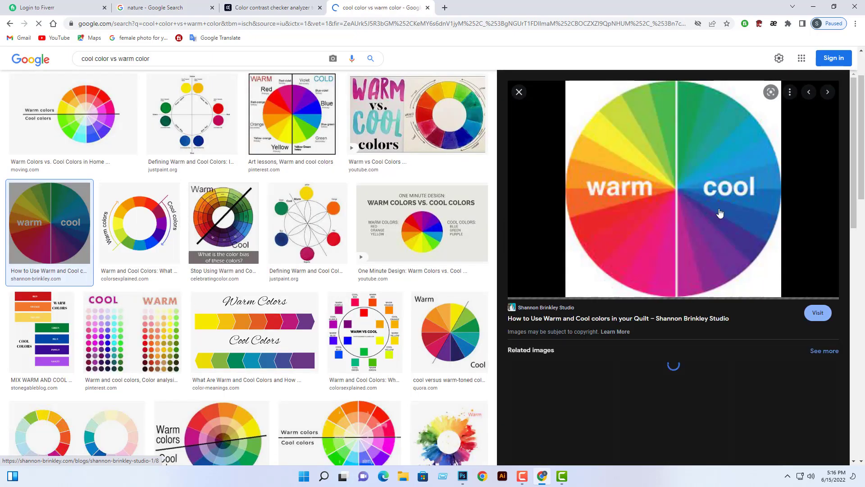
pyautogui.rightClick(711, 188)
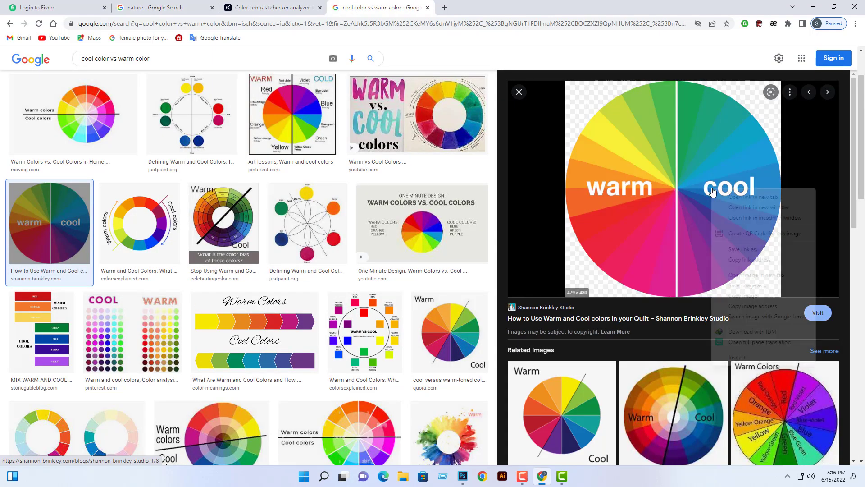
pyautogui.click(766, 275)
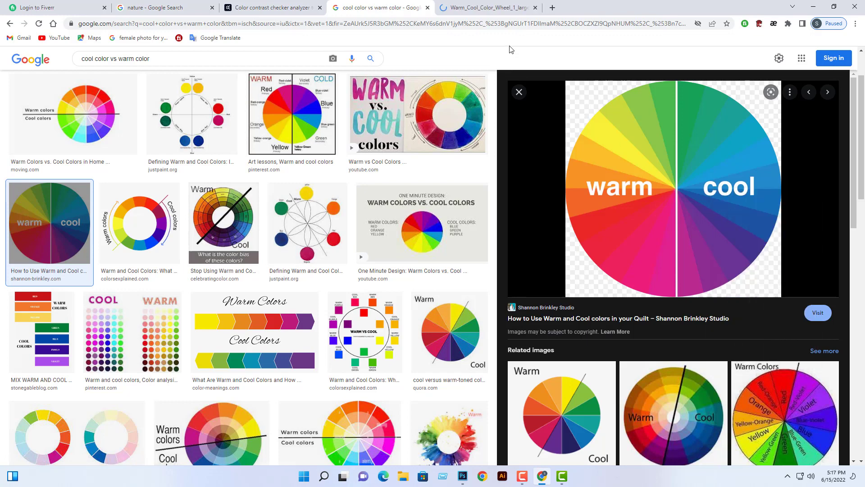
pyautogui.click(496, 3)
pyautogui.rightClick(451, 228)
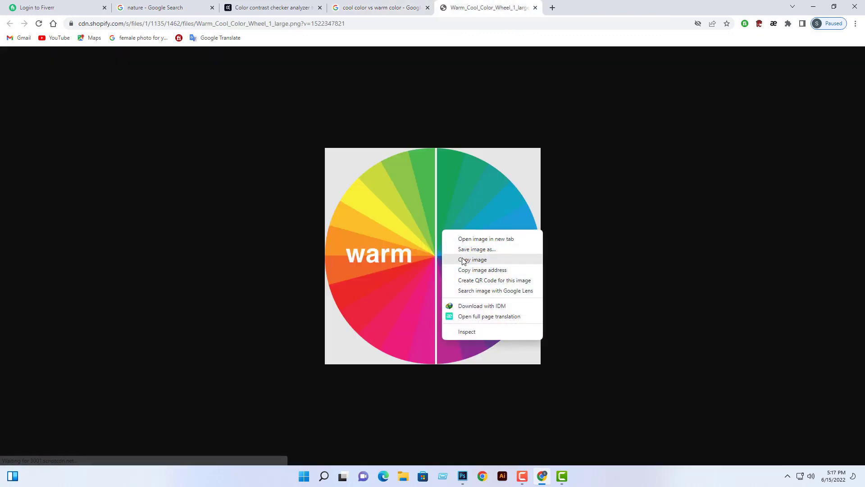
pyautogui.click(461, 257)
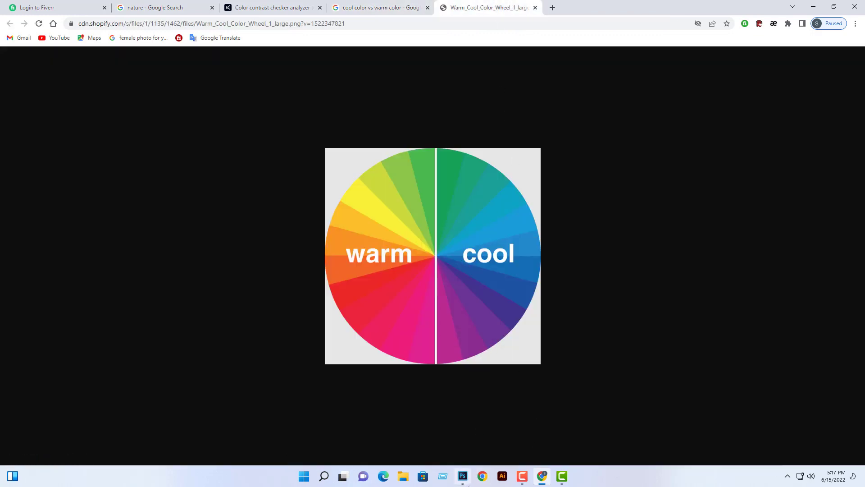
# Switch to Photoshop, paste the copied warm/cool colour wheel over the rectangles, examine its two halves and undo the paste.
pyautogui.click(467, 481)
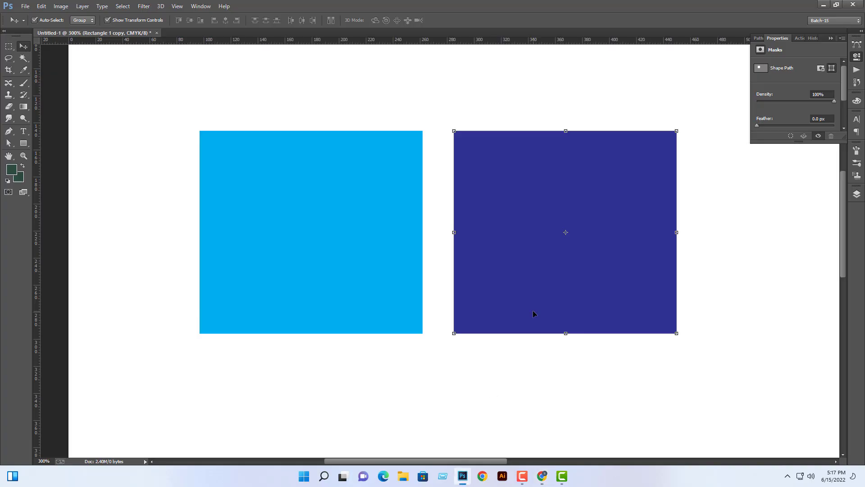
pyautogui.hotkey('ctrl', 'v')
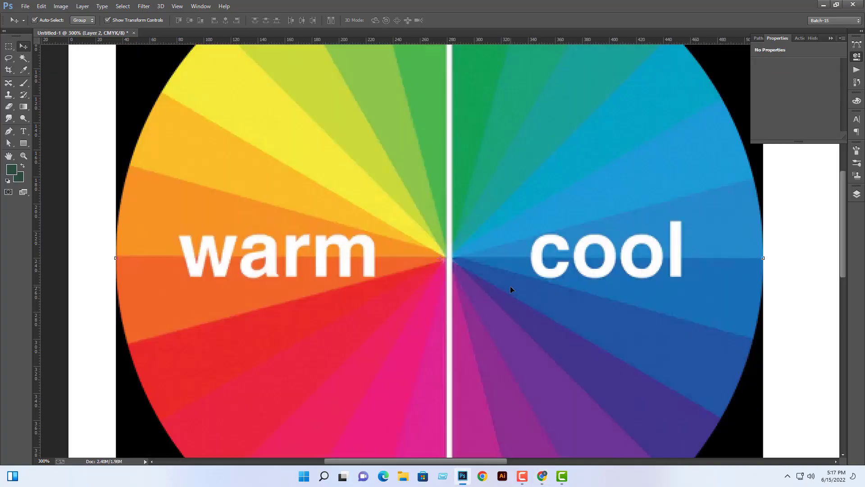
pyautogui.hotkey('ctrl', 'z')
pyautogui.hotkey('ctrl', 'z')
pyautogui.hotkey('ctrl', 'z')
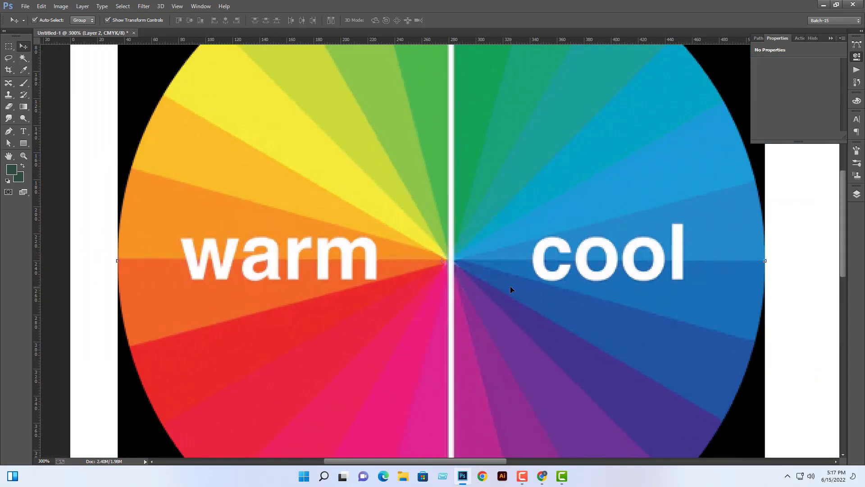
pyautogui.hotkey('ctrl', '-')
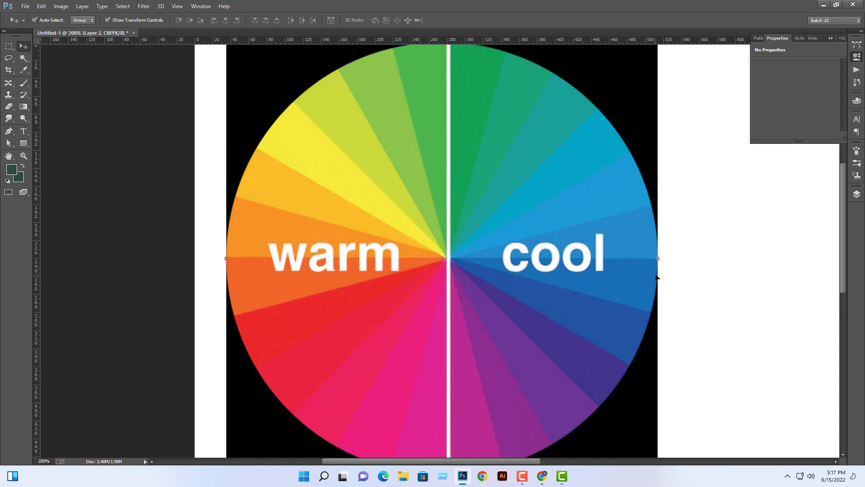
pyautogui.hotkey('ctrl', '-')
pyautogui.hotkey('ctrl', '-')
pyautogui.hotkey('ctrl', '-')
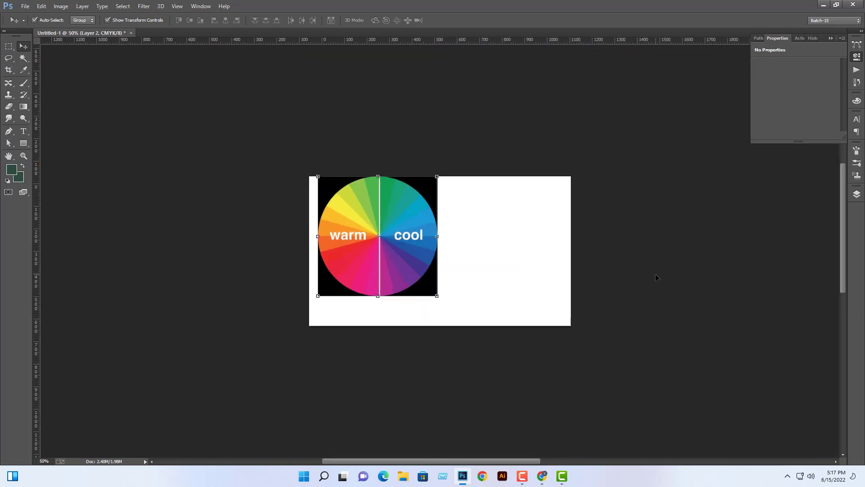
pyautogui.hotkey('ctrl', '+')
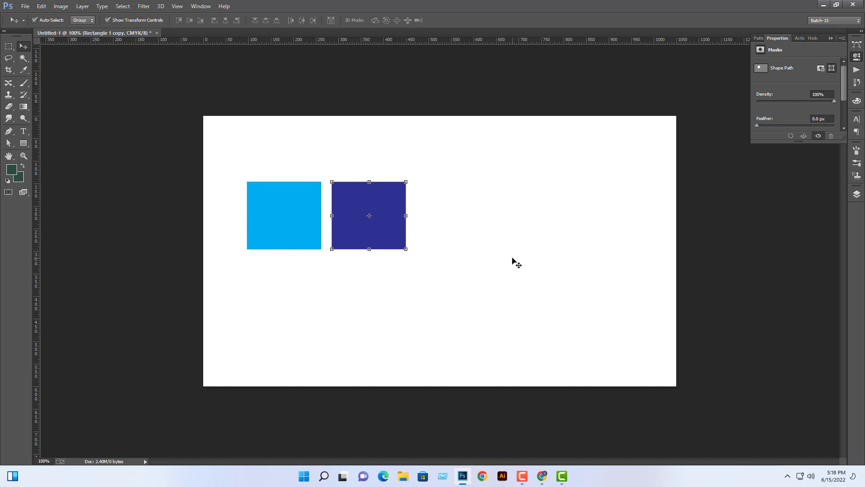
# Select the light blue and dark blue rectangles together on the canvas.
pyautogui.click(513, 258)
pyautogui.scroll(3, 513, 261)
pyautogui.scroll(-5, 512, 260)
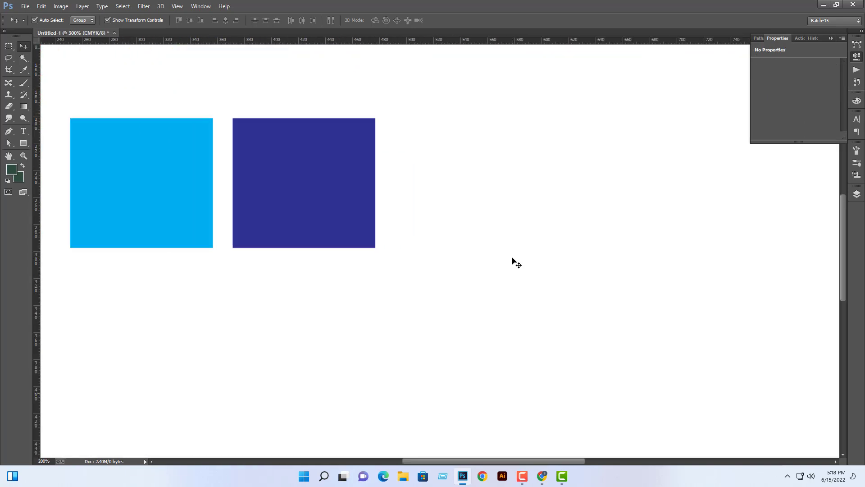
pyautogui.moveTo(462, 158); pyautogui.dragTo(298, 236)
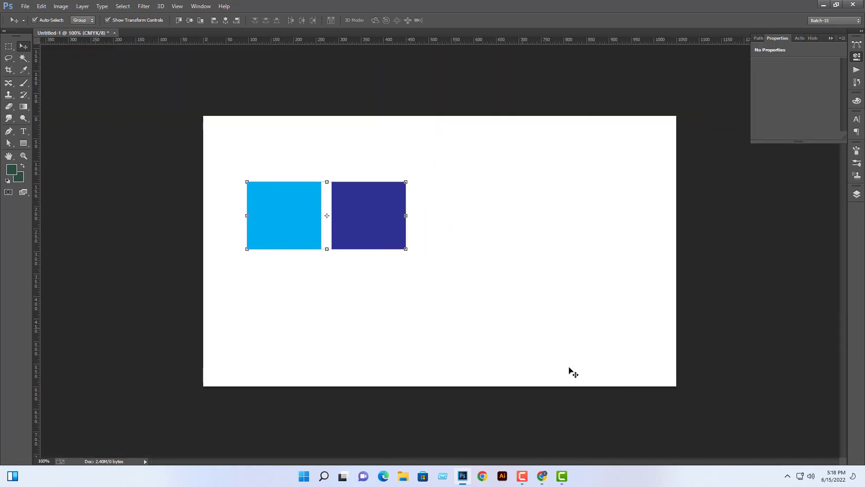
# Switch to Adobe Color's contrast checker in Chrome, set the background colour to #FF3117 and inspect the regular text preview.
pyautogui.click(544, 476)
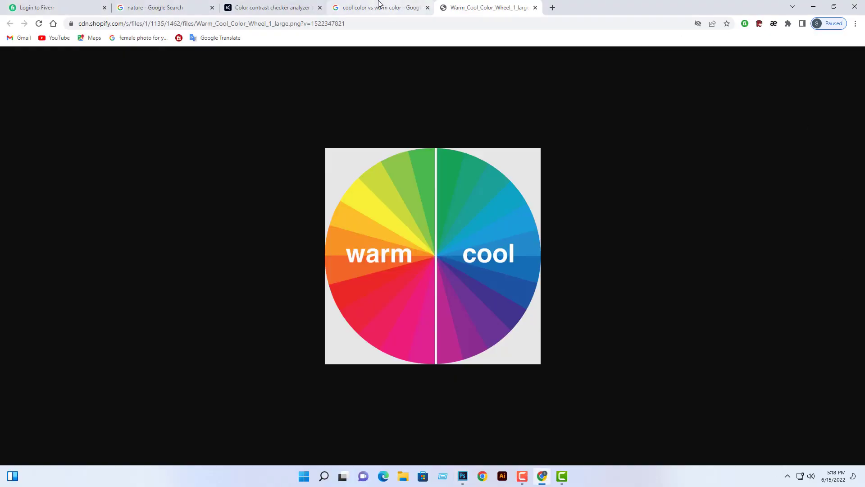
pyautogui.click(270, 7)
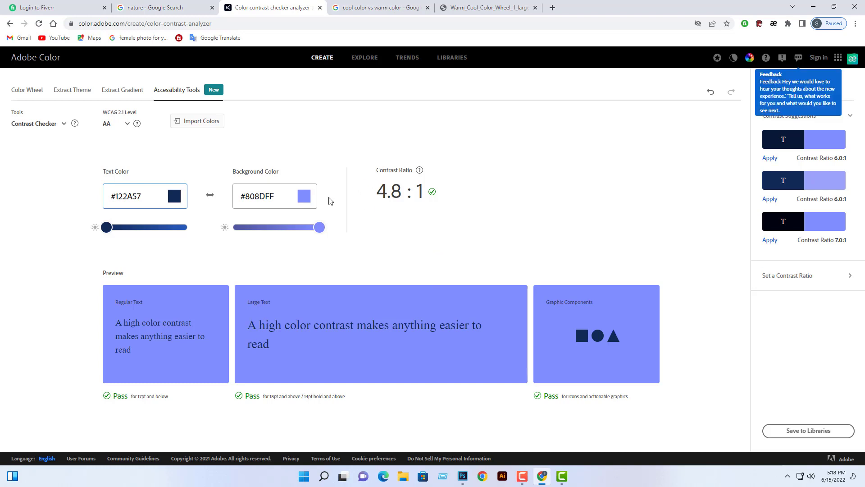
pyautogui.click(309, 198)
pyautogui.moveTo(397, 209); pyautogui.dragTo(417, 215)
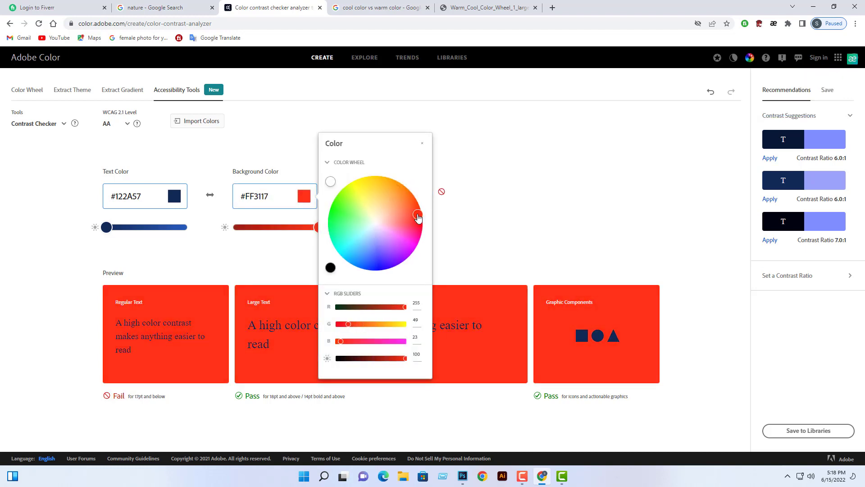
pyautogui.click(507, 221)
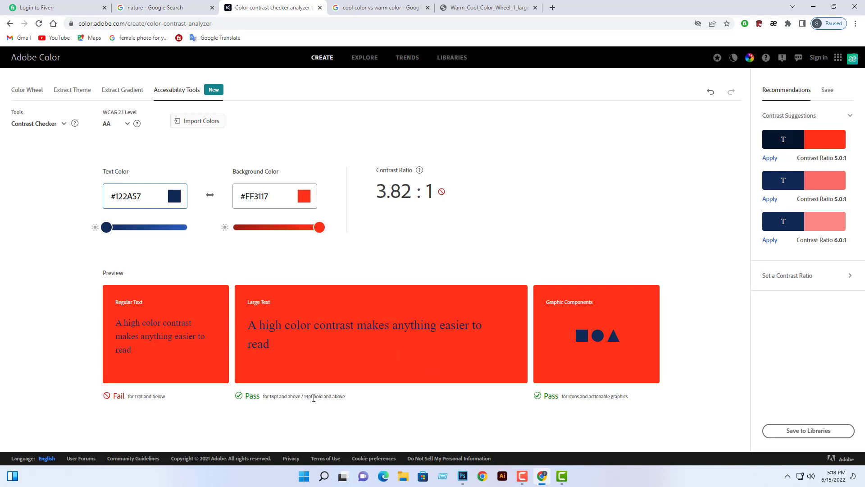
pyautogui.moveTo(154, 350); pyautogui.dragTo(118, 318)
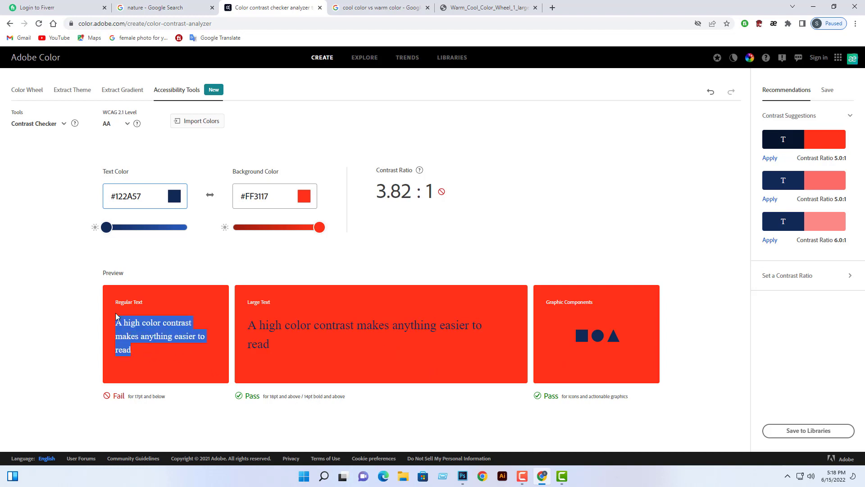
pyautogui.click(158, 356)
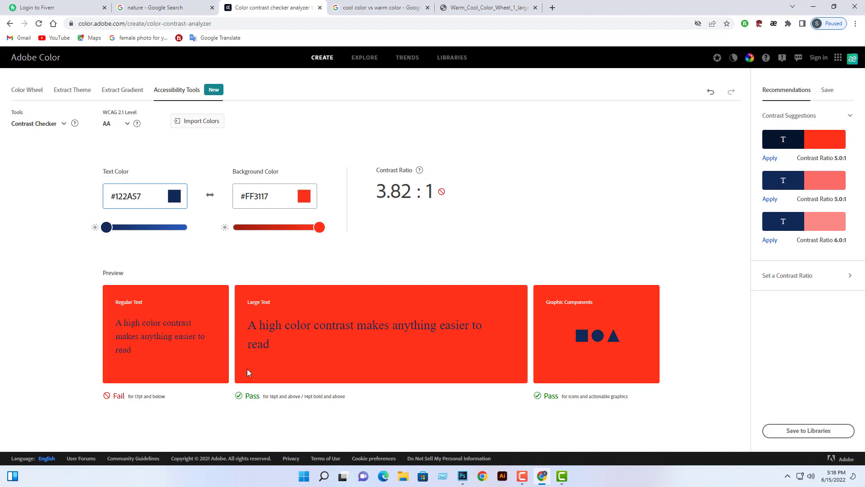
# Set the contrast checker's background colour to the pale green #E8FFF2.
pyautogui.click(303, 197)
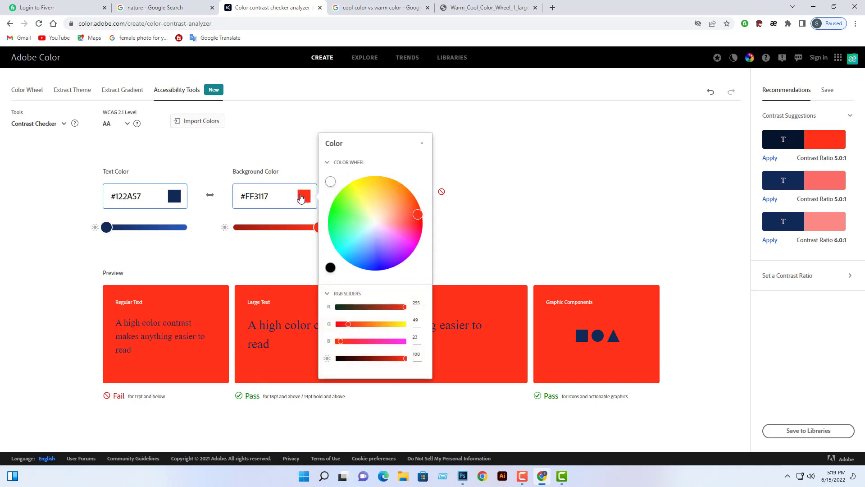
pyautogui.click(372, 224)
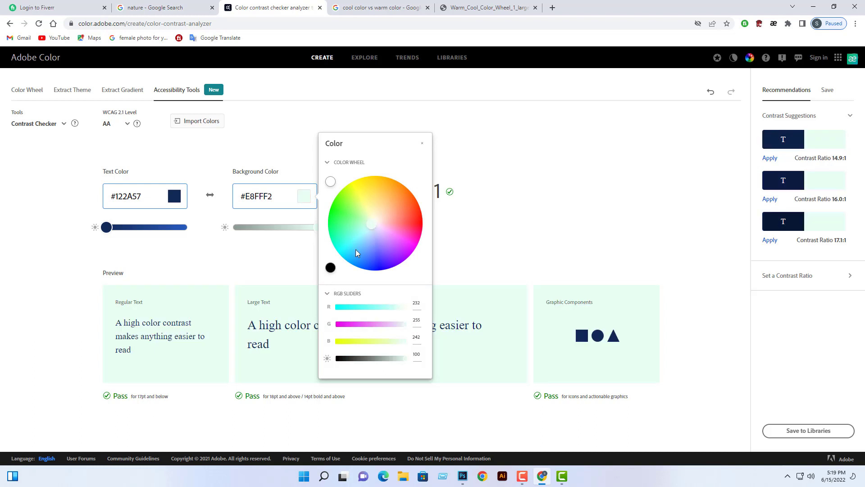
pyautogui.click(499, 225)
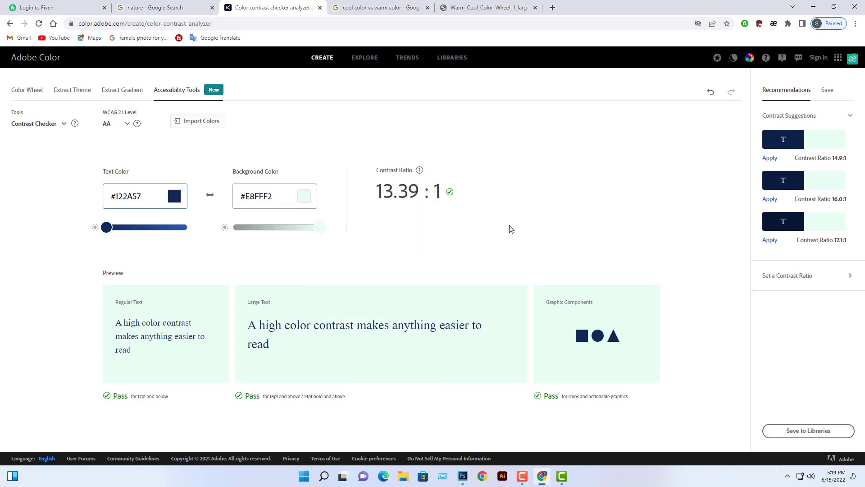
# Set the contrast checker's background colour to the bright red #FE0020.
pyautogui.click(304, 198)
pyautogui.moveTo(386, 229); pyautogui.dragTo(423, 229)
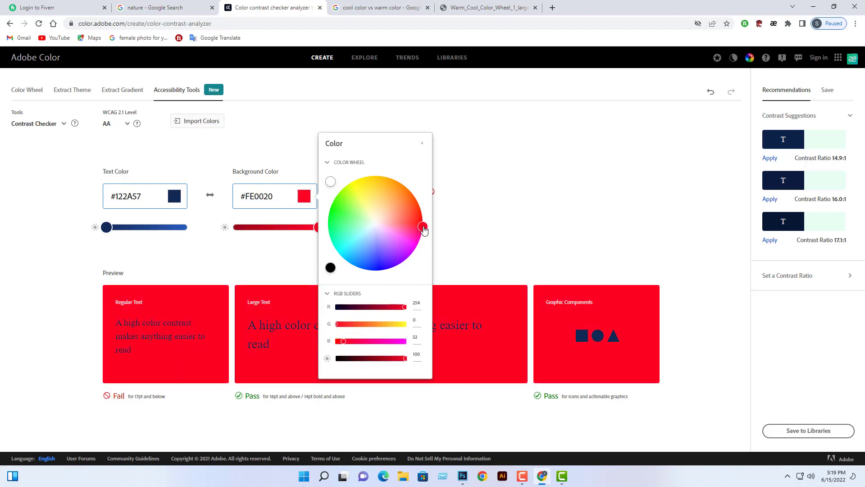
pyautogui.click(615, 225)
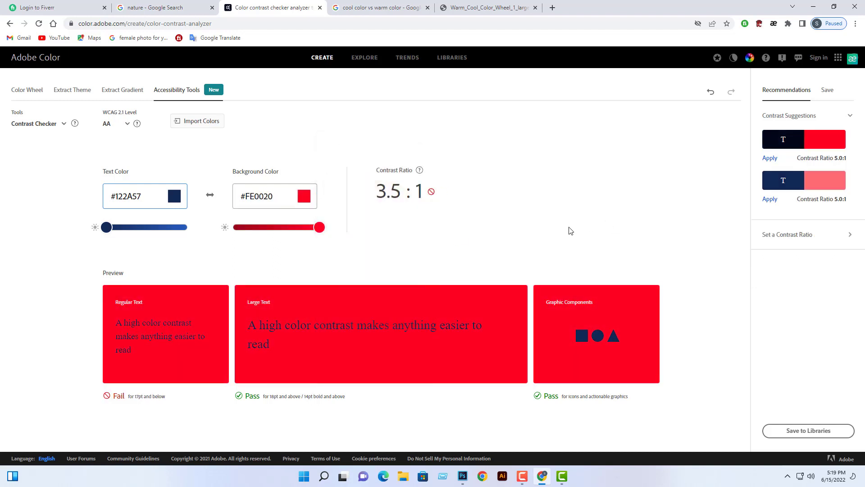
# Set the contrast checker's text colour to the off-white #FFFEFA.
pyautogui.click(175, 196)
pyautogui.click(246, 227)
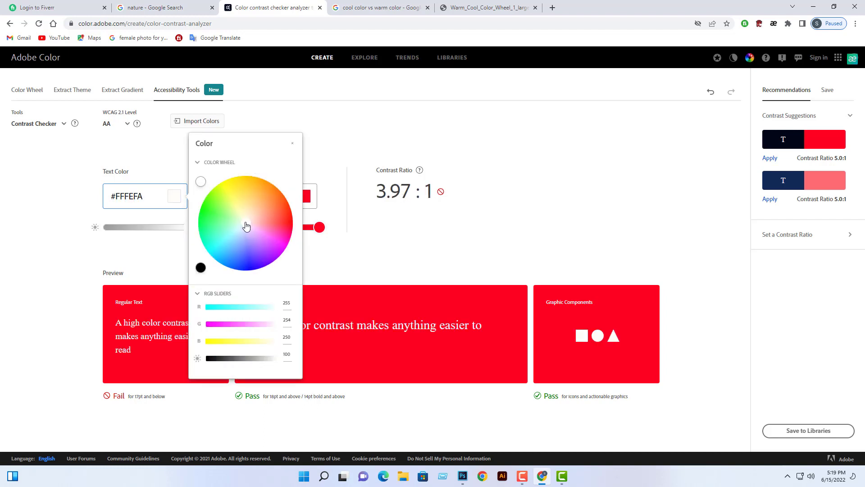
pyautogui.click(507, 201)
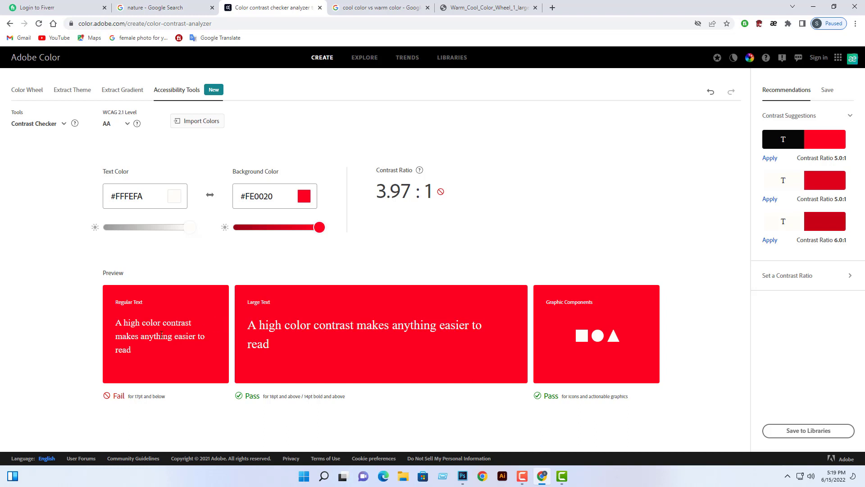
# Adjust the text colour on the colour wheel to the pale cream #FFFAE3.
pyautogui.click(173, 196)
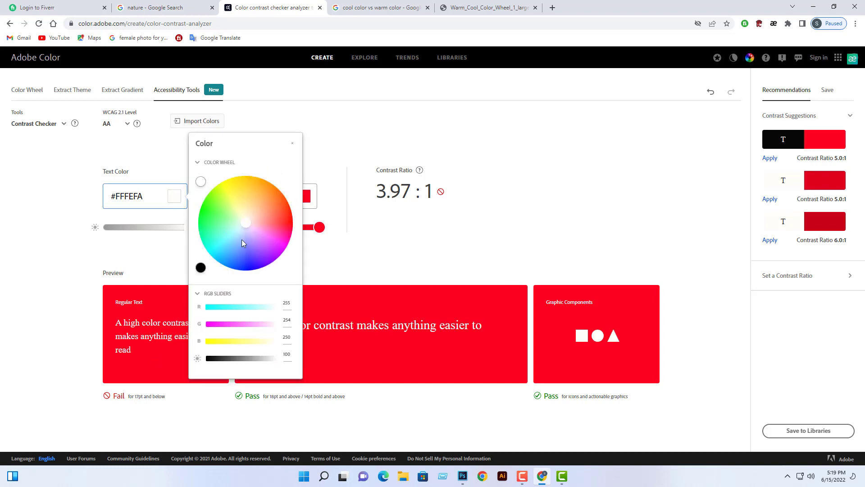
pyautogui.click(251, 221)
pyautogui.moveTo(250, 221)
pyautogui.mouseDown()
pyautogui.moveTo(242, 222)
pyautogui.moveTo(236, 201)
pyautogui.moveTo(247, 231)
pyautogui.moveTo(245, 222)
pyautogui.mouseUp()
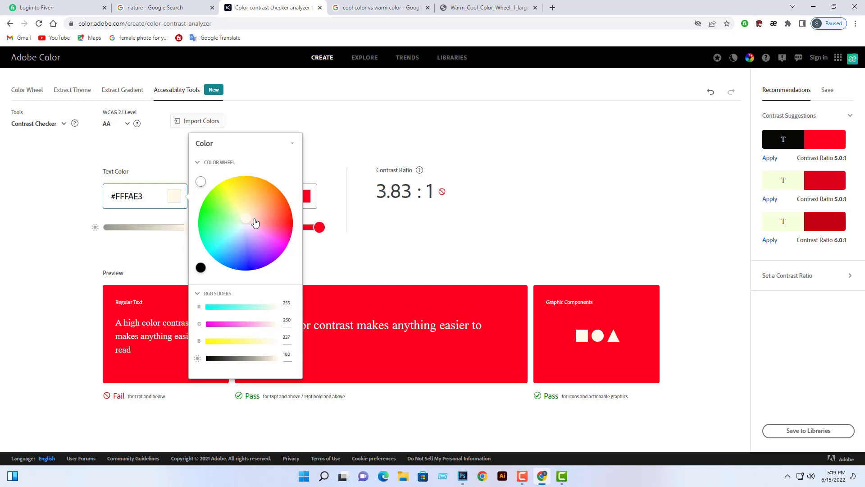
pyautogui.click(561, 215)
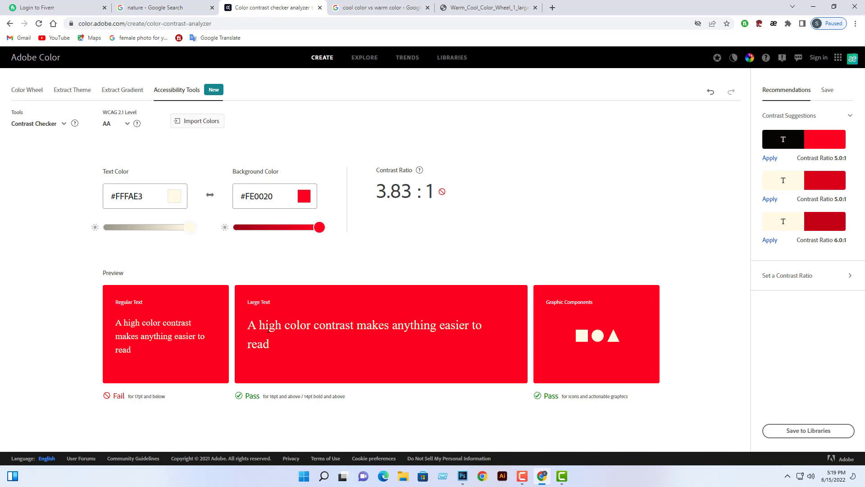
# Examine the sample sentence in the large text preview and compare it with the regular text and graphic component previews.
pyautogui.moveTo(271, 349); pyautogui.dragTo(253, 324)
pyautogui.click(579, 336)
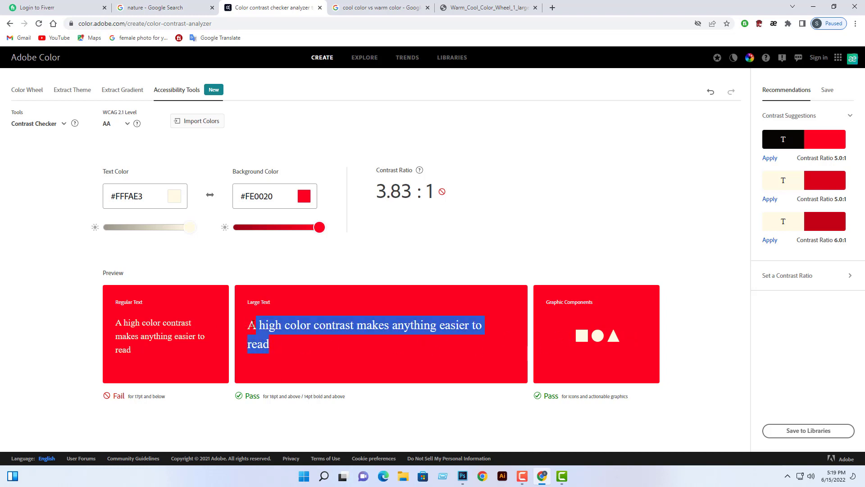
pyautogui.click(582, 342)
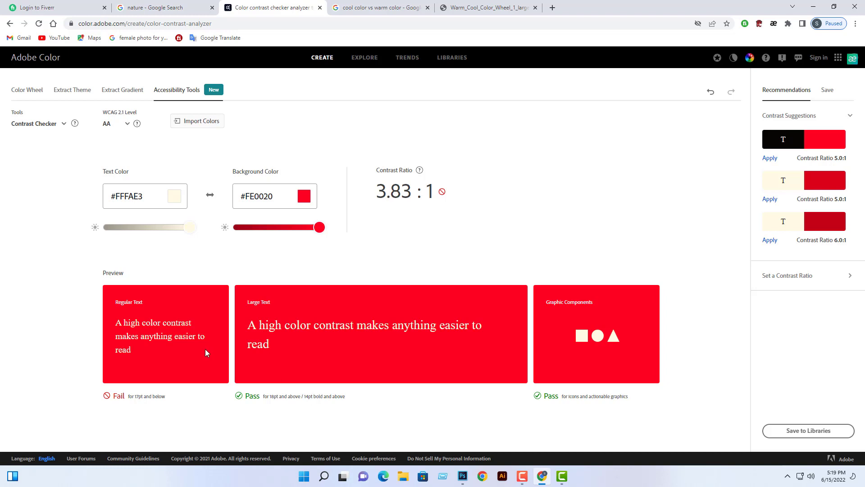
pyautogui.moveTo(189, 227); pyautogui.dragTo(224, 223)
# View Adobe Color's Extract Theme and Extract Gradient pages, and head back to Accessibility Tools.
pyautogui.click(77, 92)
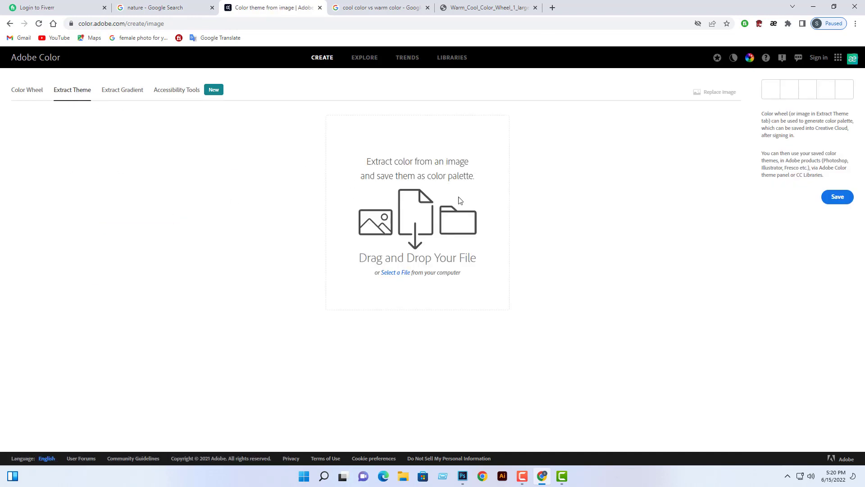
pyautogui.click(117, 92)
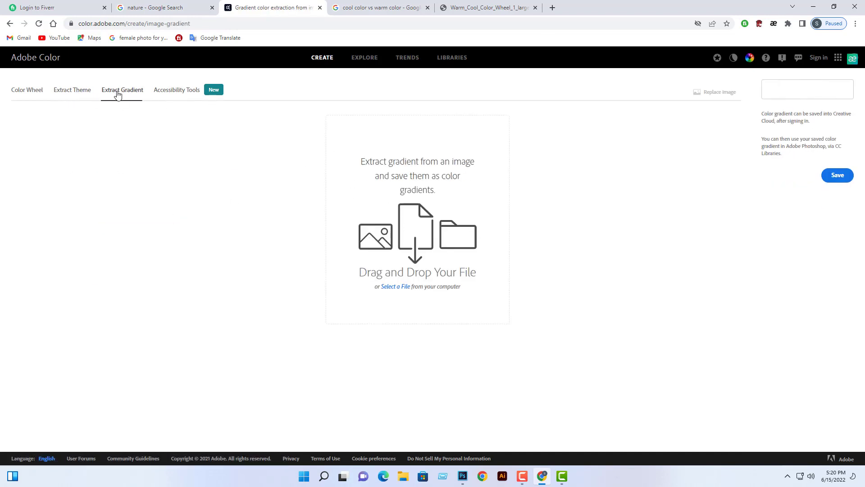
pyautogui.click(182, 93)
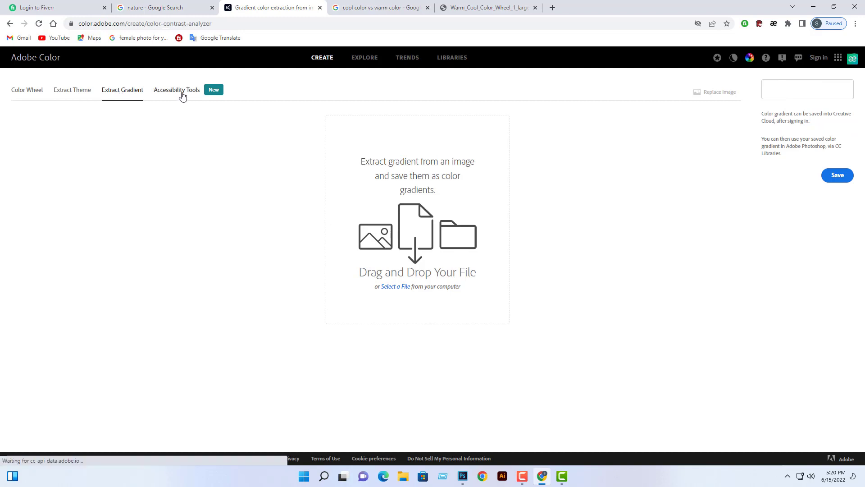
# Browse the ready-made palettes in Adobe Color's Explore gallery and open the teal, grey and lime palette 22:38.
pyautogui.click(368, 62)
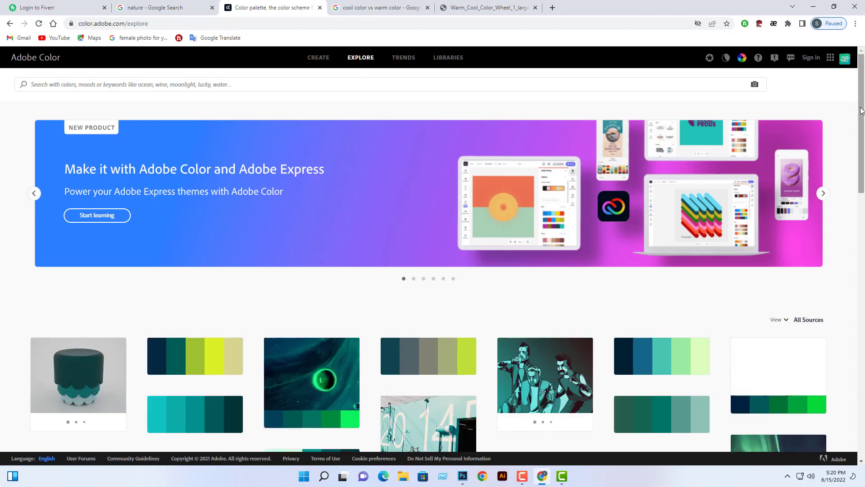
pyautogui.scroll(-4, 863, 149)
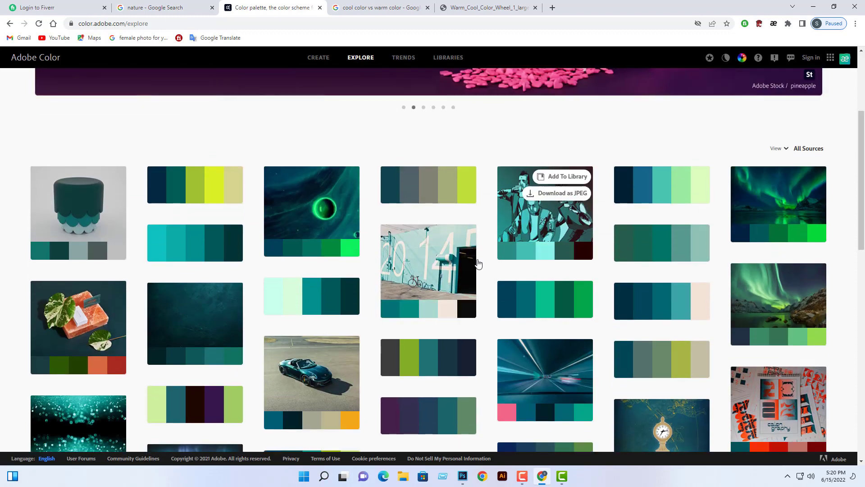
pyautogui.moveTo(743, 295)
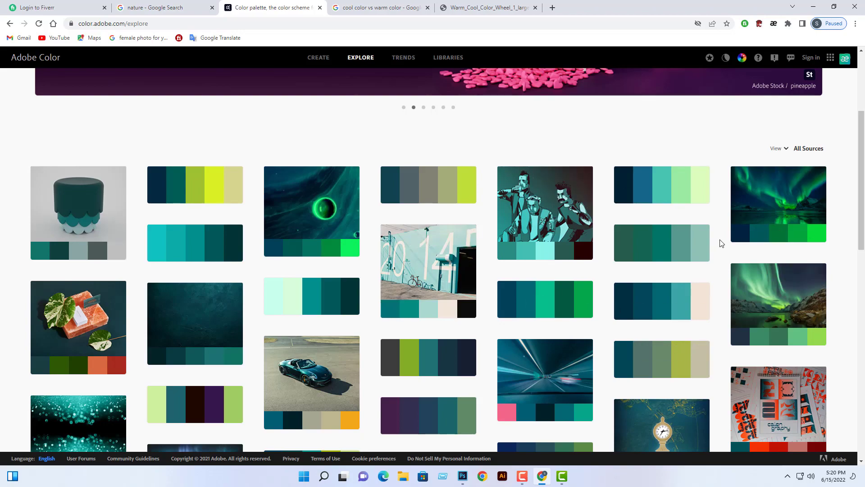
pyautogui.scroll(-8, 718, 242)
pyautogui.scroll(-6, 447, 259)
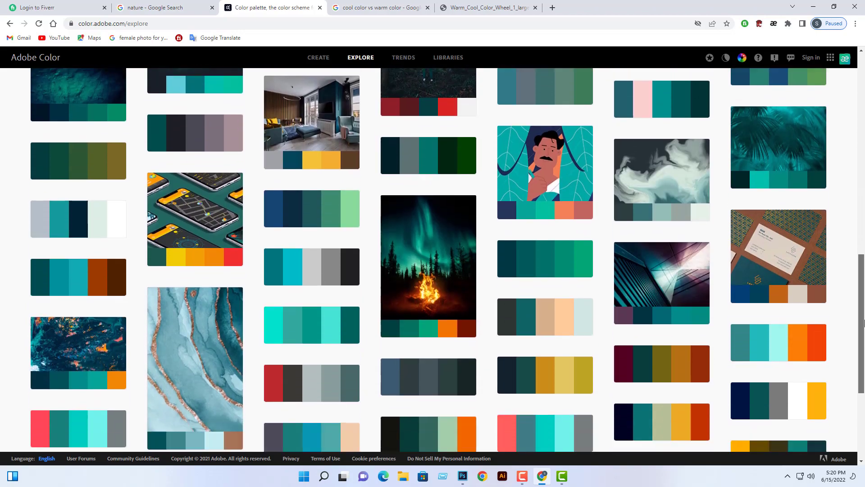
pyautogui.moveTo(862, 371); pyautogui.dragTo(863, 142)
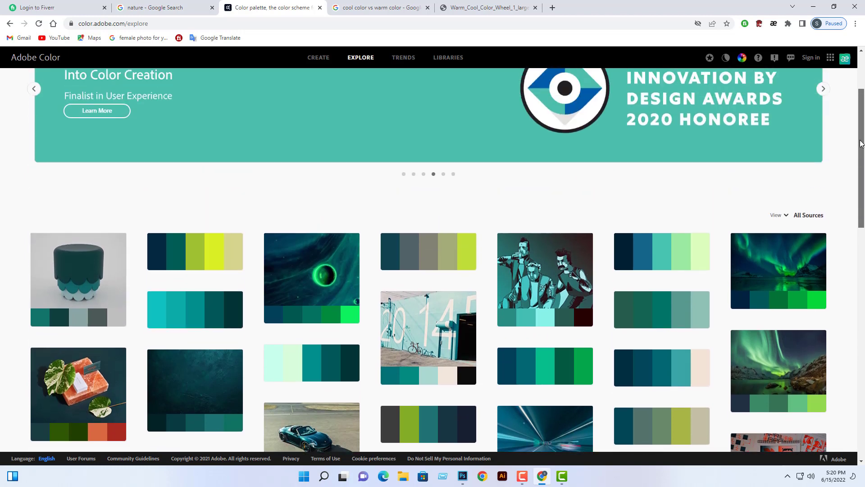
pyautogui.click(428, 263)
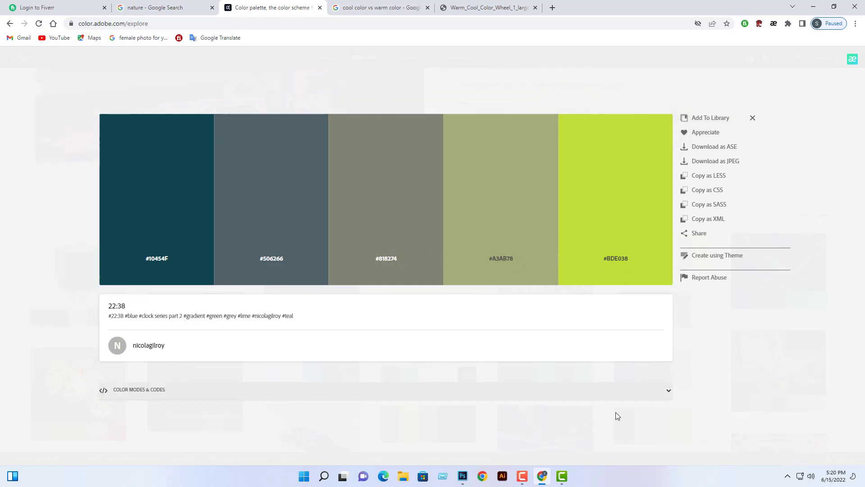
# Switch to Photoshop and change the dark blue rectangle's fill to the palette's grey #818274.
pyautogui.click(462, 477)
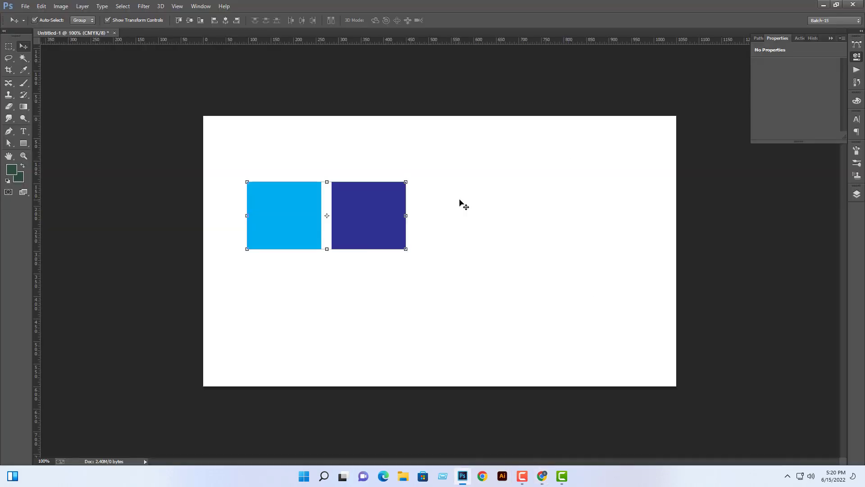
pyautogui.click(857, 194)
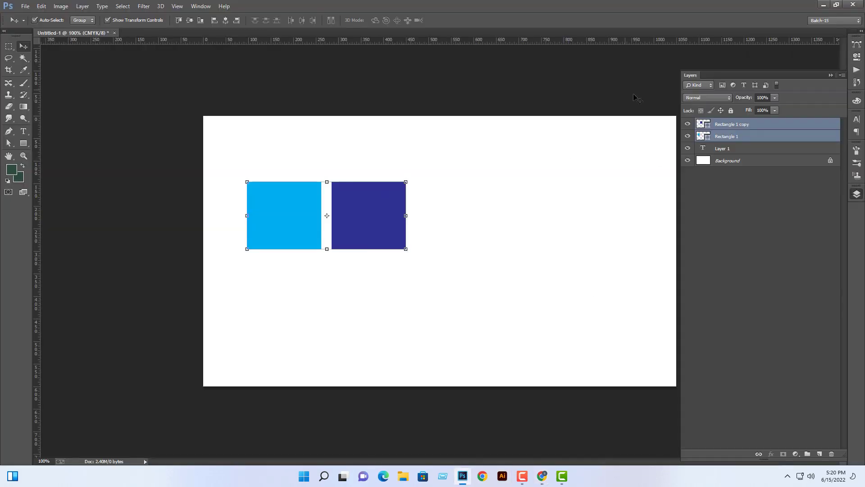
pyautogui.doubleClick(706, 126)
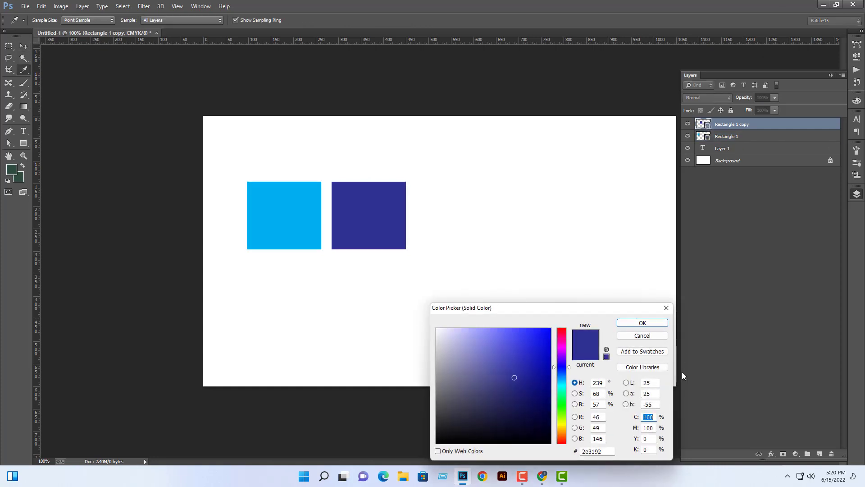
pyautogui.click(609, 453)
pyautogui.write('#818274')
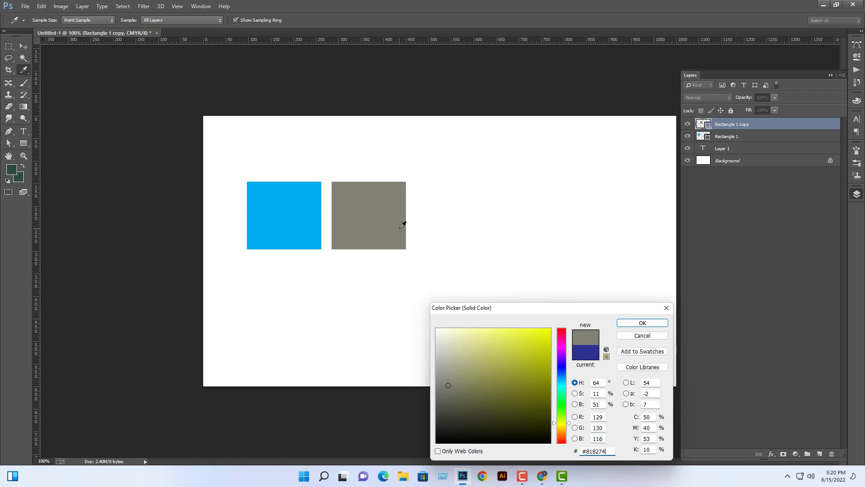
pyautogui.click(642, 323)
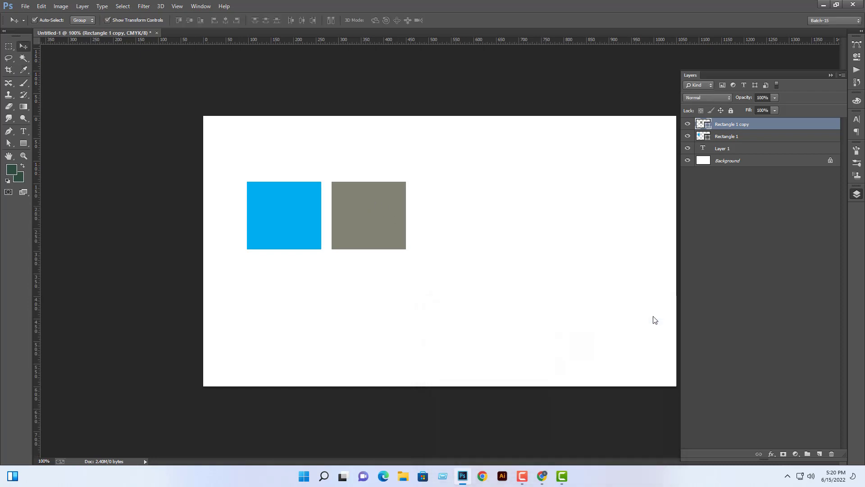
# Select the light blue and grey rectangles together on the canvas and delete them.
pyautogui.click(599, 258)
pyautogui.moveTo(539, 201); pyautogui.dragTo(238, 249)
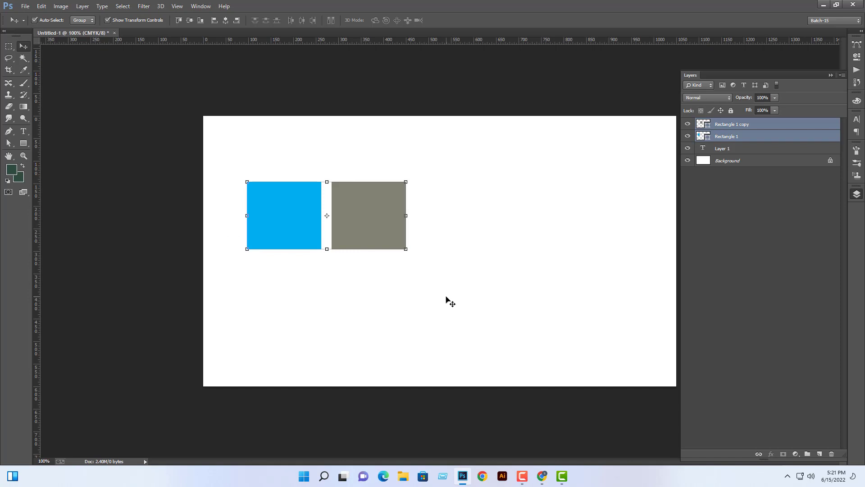
pyautogui.press('Delete')
# Switch to Chrome and review the palette, the warm/cool colour wheel image and the nature image search.
pyautogui.click(542, 475)
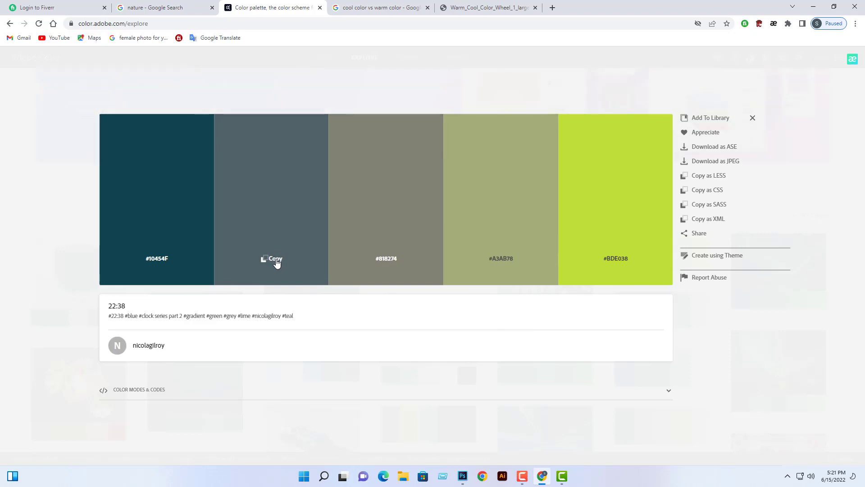
pyautogui.click(474, 4)
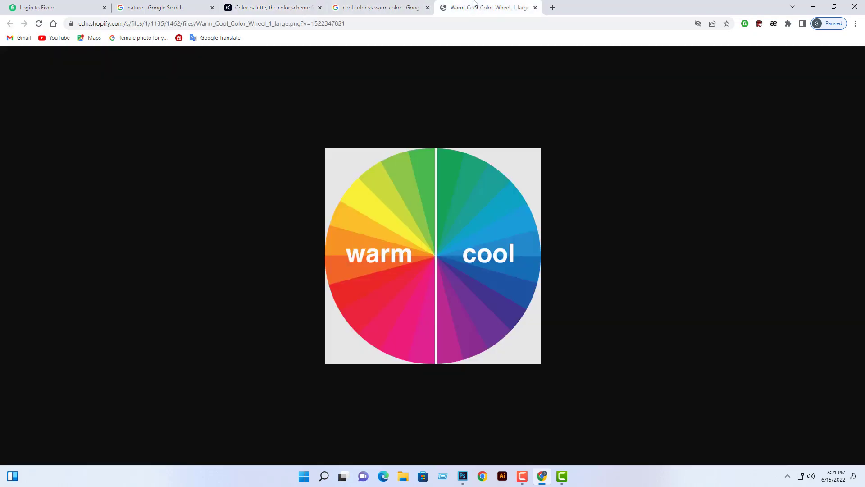
pyautogui.click(252, 6)
pyautogui.click(167, 6)
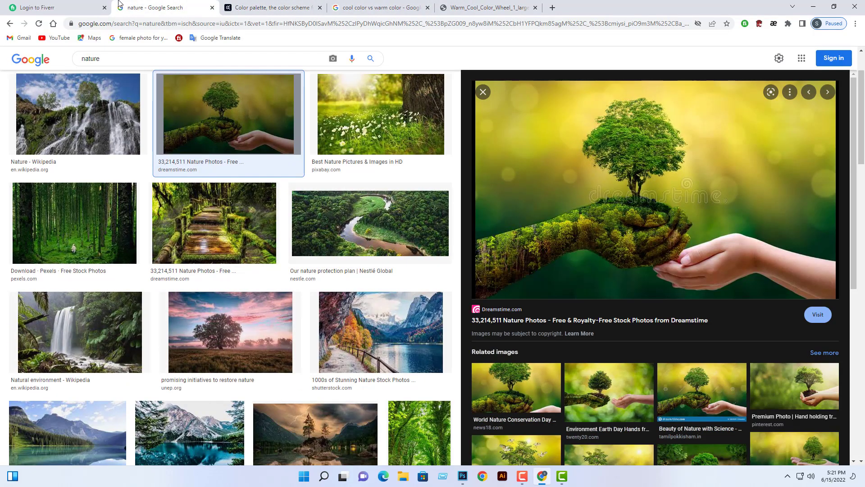
pyautogui.click(270, 7)
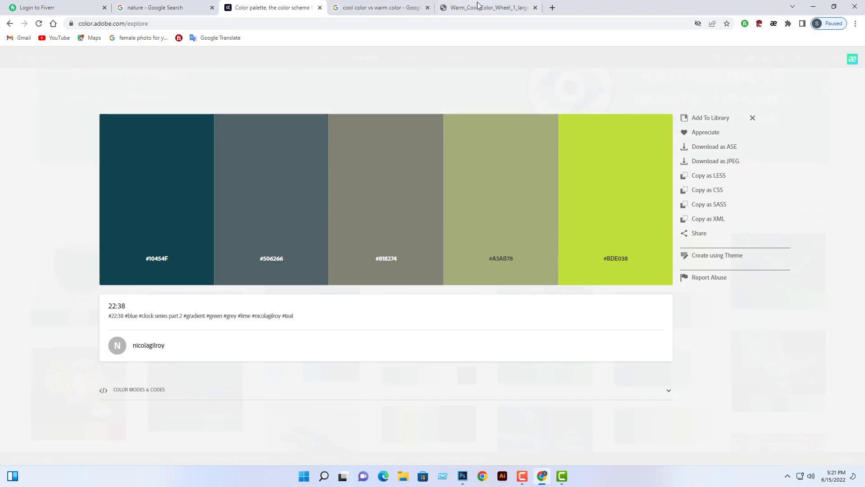
# Replace the cool versus warm color image search with a Google search for "pantone color".
pyautogui.click(392, 8)
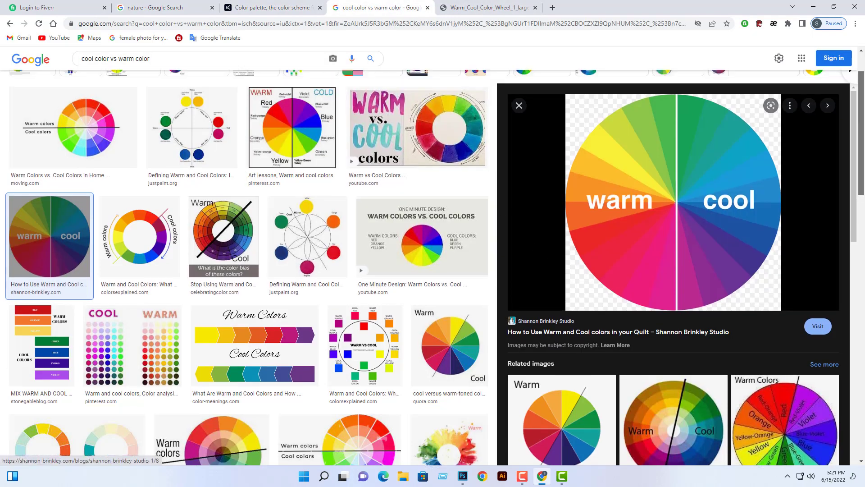
pyautogui.scroll(2, 50, 244)
pyautogui.click(193, 25)
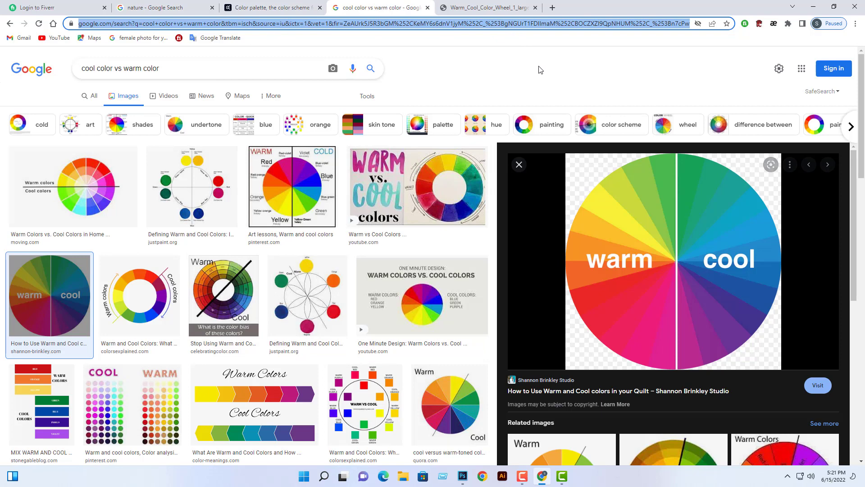
pyautogui.write('p')
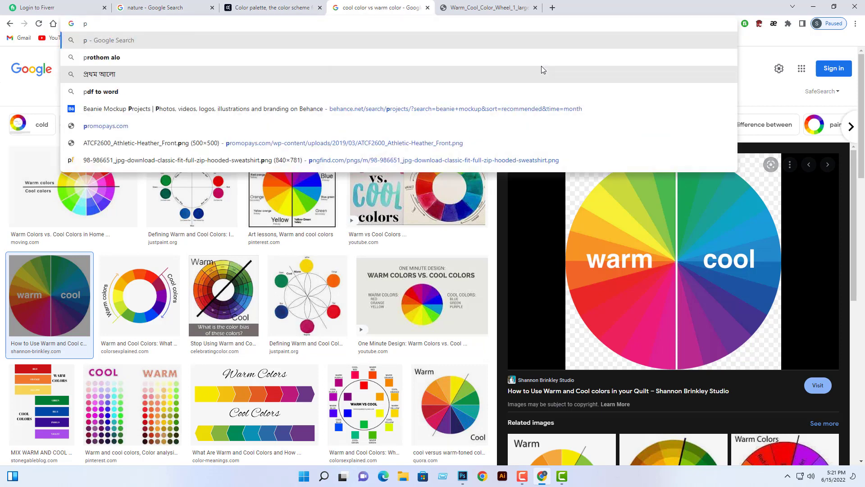
pyautogui.write('anton co')
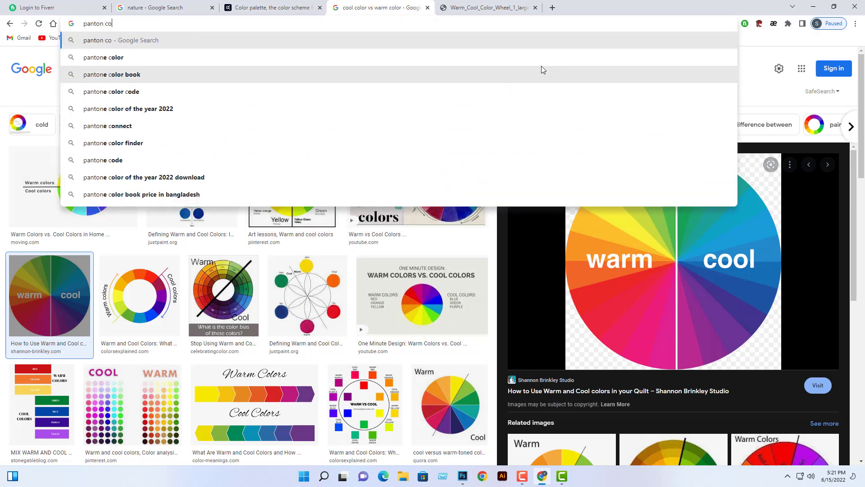
pyautogui.write('lor')
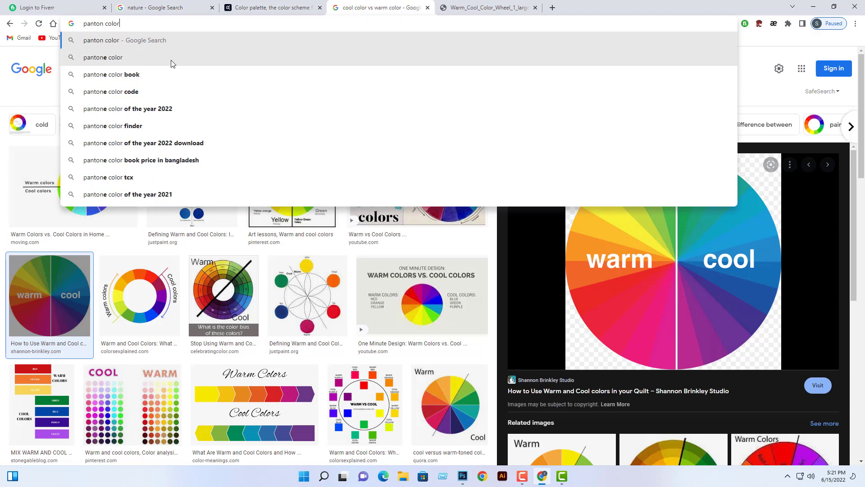
pyautogui.click(172, 64)
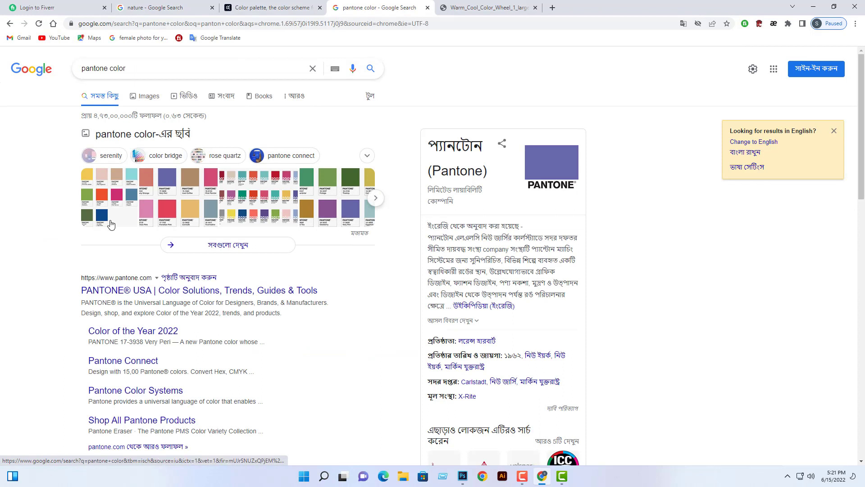
# Open the first Pantone swatch image result and the PANTONE USA website in separate new tabs.
pyautogui.rightClick(113, 194)
pyautogui.click(135, 198)
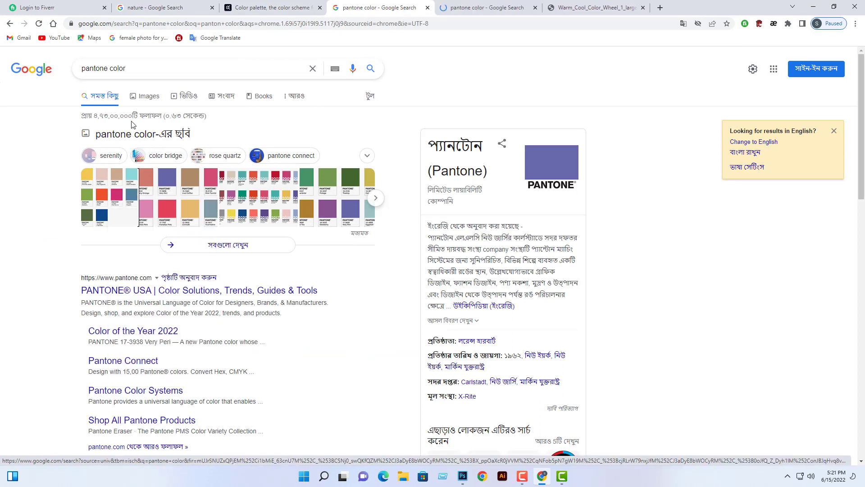
pyautogui.rightClick(186, 291)
pyautogui.click(211, 297)
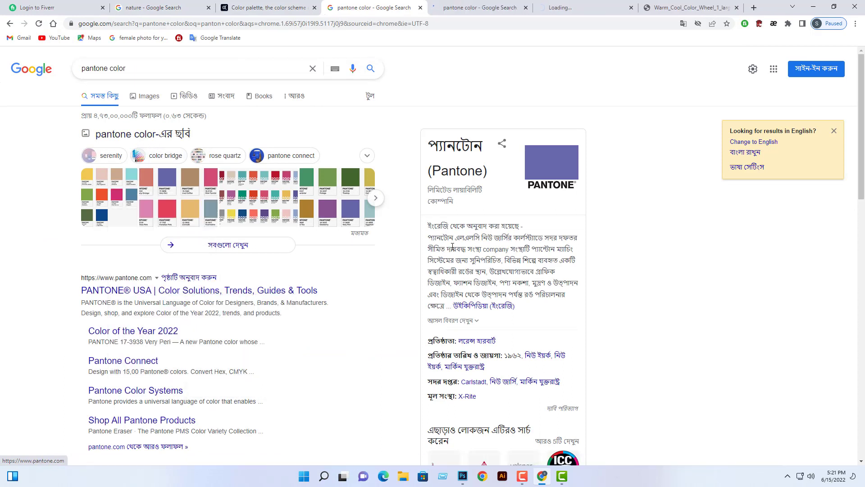
# View the Pantone image preview and its related images, open its Fashion Color Report Spring 2017 source page, and return to the image results.
pyautogui.click(477, 7)
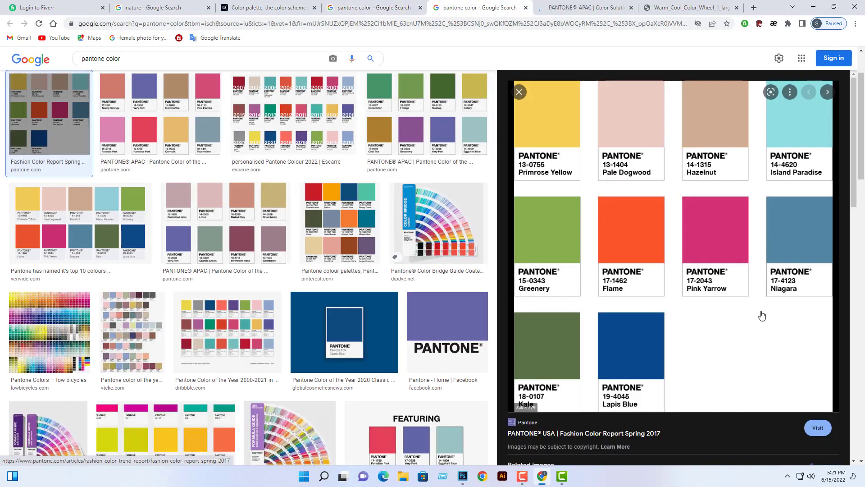
pyautogui.scroll(-10, 660, 248)
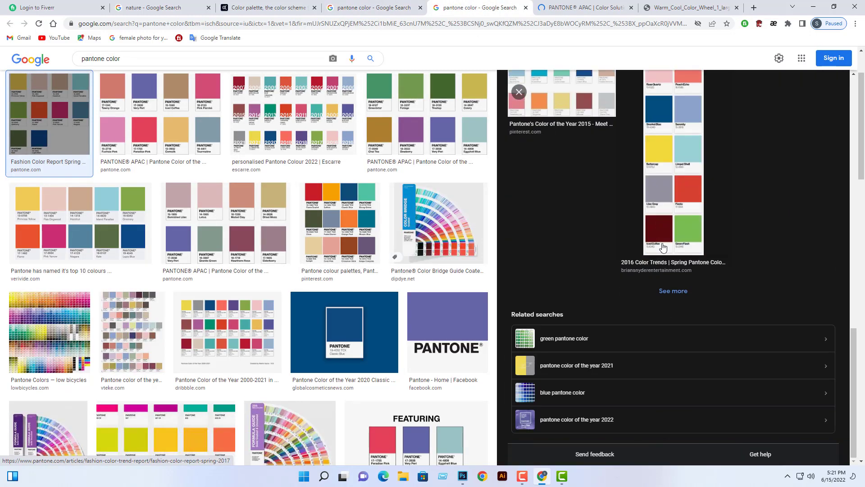
pyautogui.scroll(10, 661, 250)
pyautogui.click(630, 176)
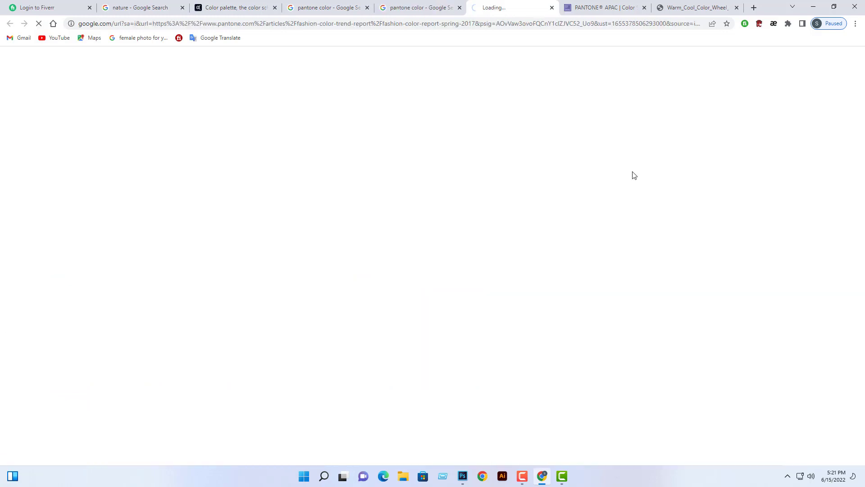
pyautogui.click(446, 8)
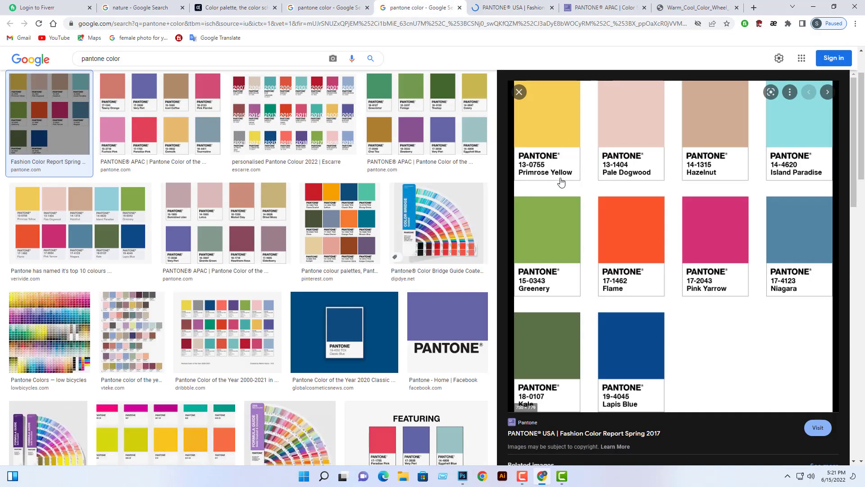
# Examine the Pantone Color of the Year charts, the Color Bridge Guide Coated fan deck and the Pinterest Pantone palette in the image results.
pyautogui.click(244, 122)
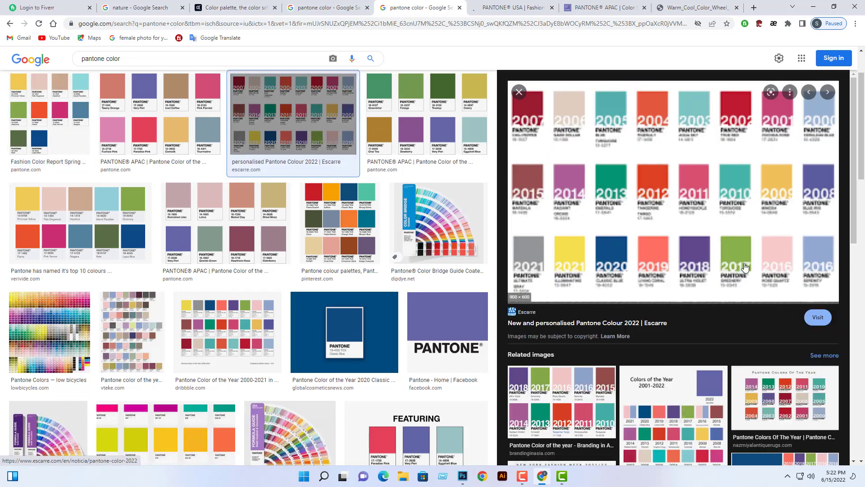
pyautogui.scroll(-8, 758, 282)
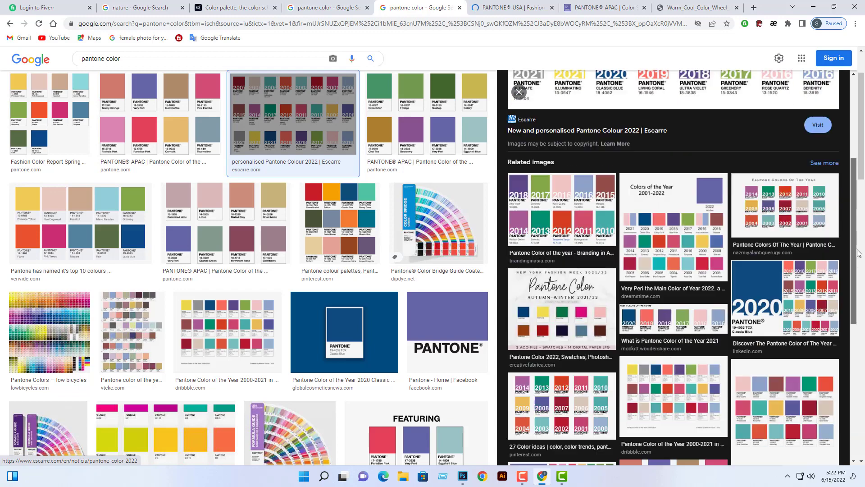
pyautogui.click(676, 262)
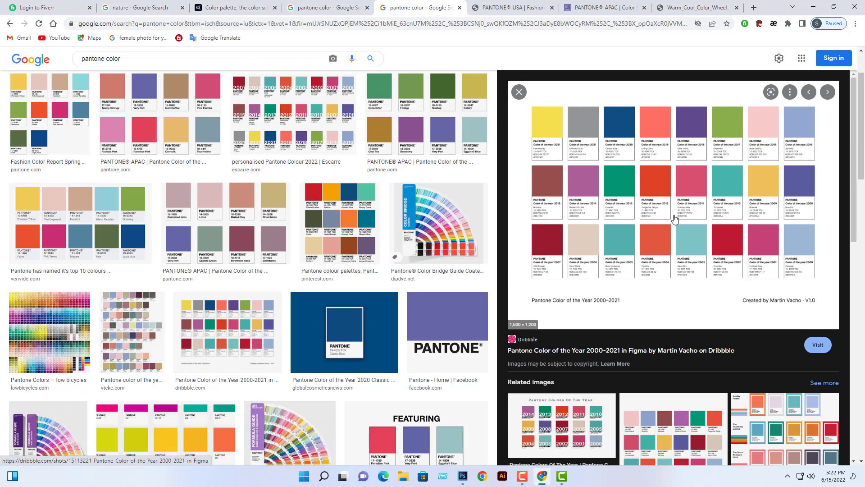
pyautogui.click(461, 227)
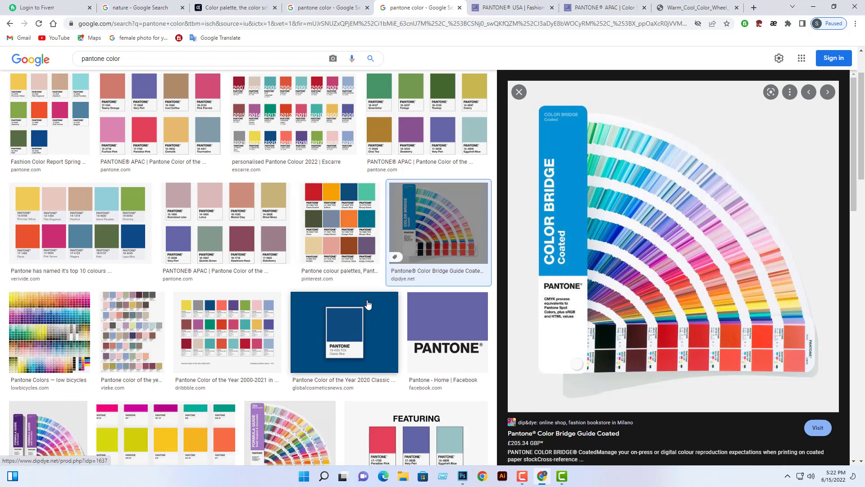
pyautogui.click(348, 218)
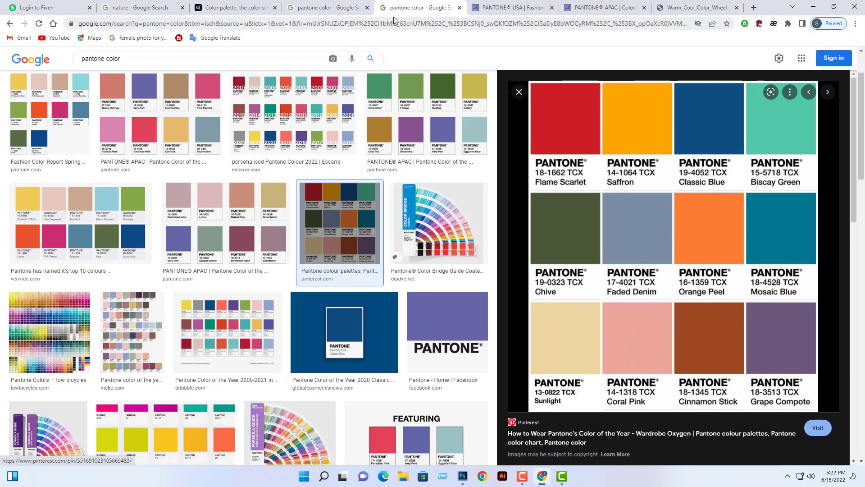
# Close the Pantone image results, view the swatches in Fashion Color Report Spring 2017 and dismiss the sales team pop-up.
pyautogui.click(459, 8)
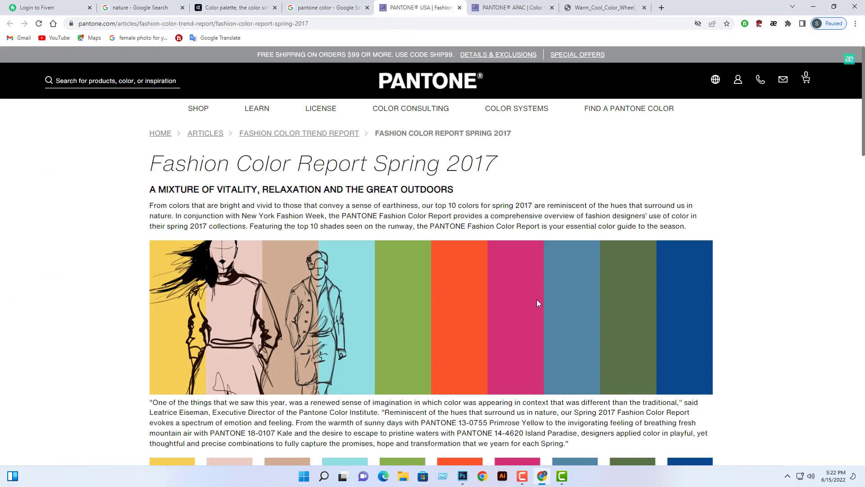
pyautogui.moveTo(863, 137); pyautogui.dragTo(863, 158)
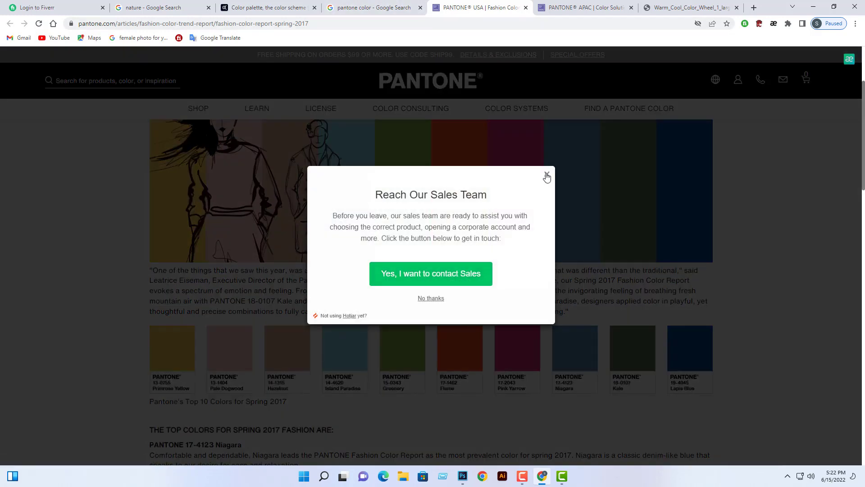
pyautogui.click(547, 176)
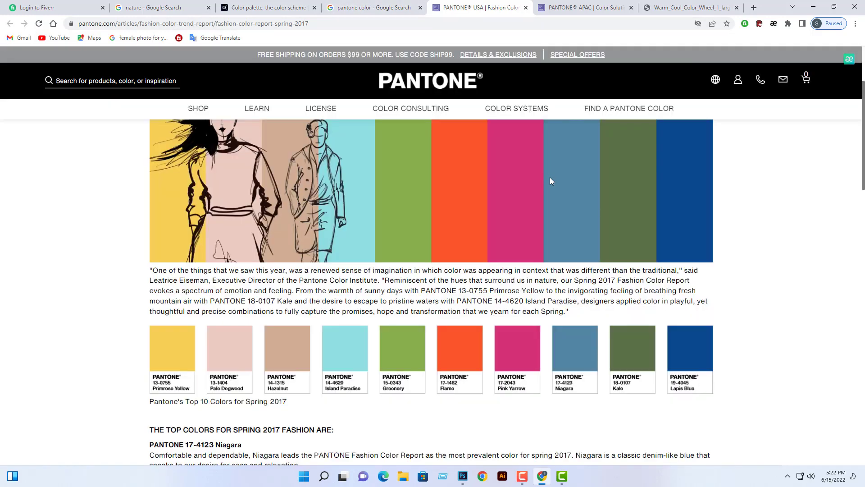
# Search Google for "flat ui colors" in place of the Pantone report page.
pyautogui.click(431, 23)
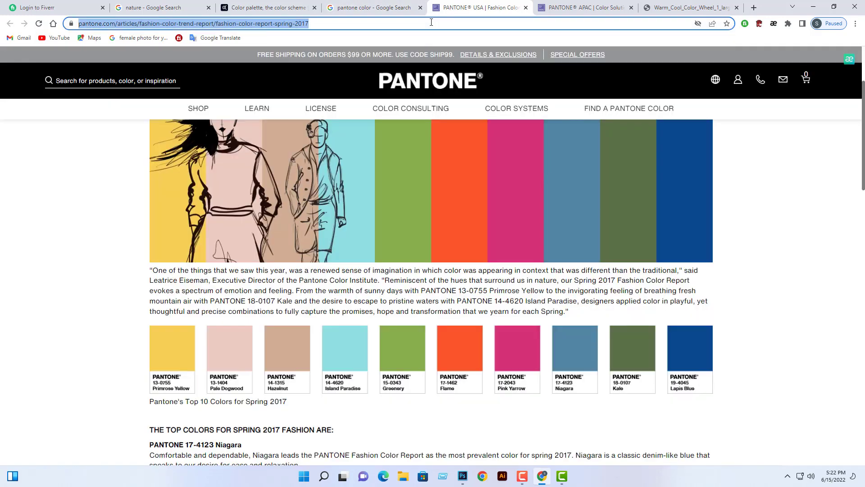
pyautogui.write('flat ')
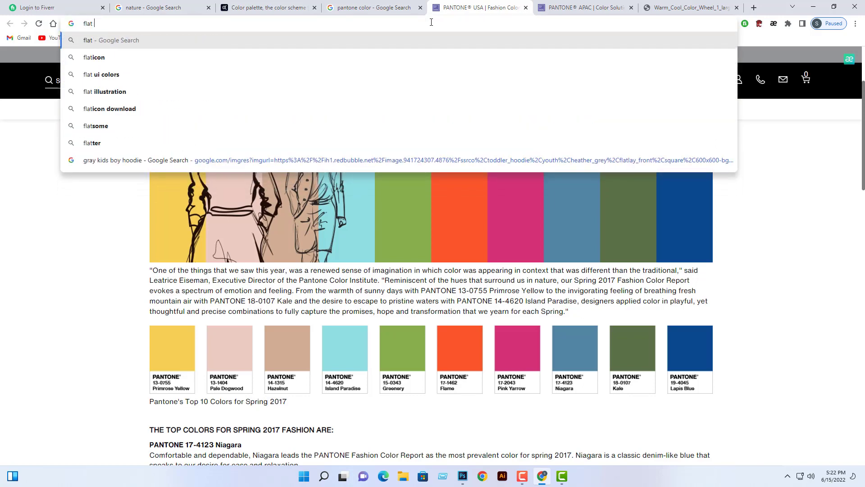
pyautogui.write('ui clor')
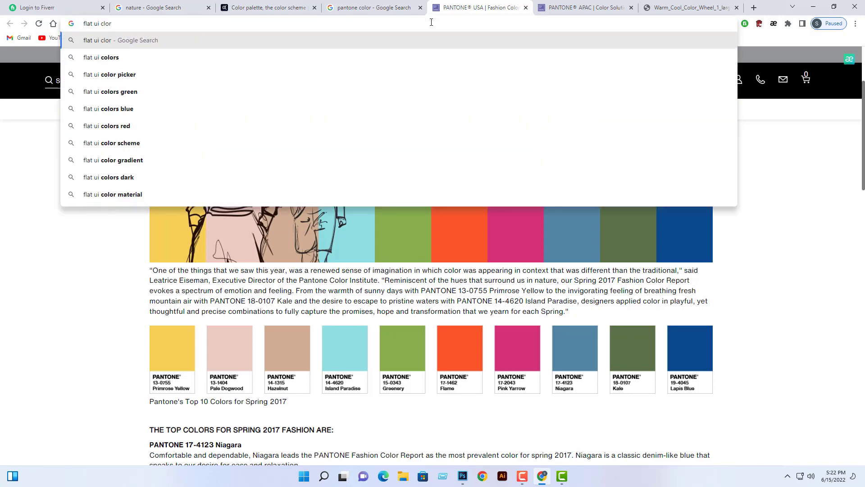
pyautogui.press('BackSpace')
pyautogui.press('BackSpace')
pyautogui.press('BackSpace')
pyautogui.write('oo')
pyautogui.press('BackSpace')
pyautogui.write('lors')
pyautogui.press('Return')
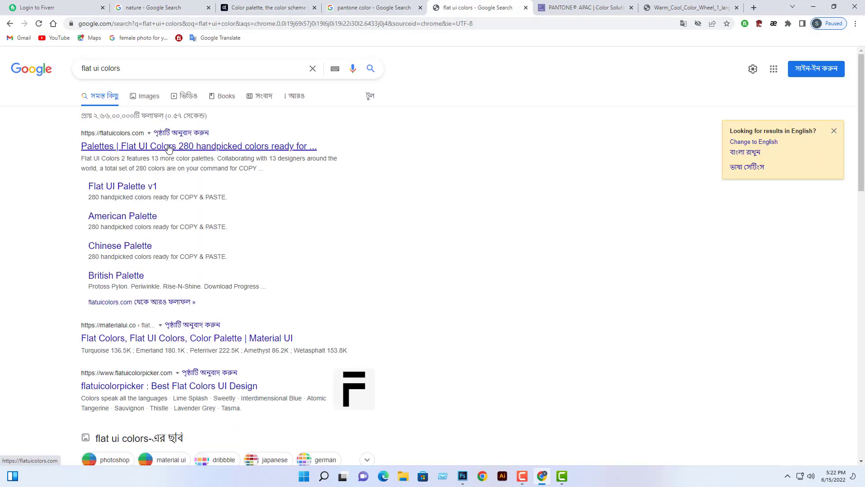
# Open the flatuicolors.com Palettes result in a new tab and check whether it loads.
pyautogui.rightClick(168, 148)
pyautogui.click(193, 154)
pyautogui.click(495, 9)
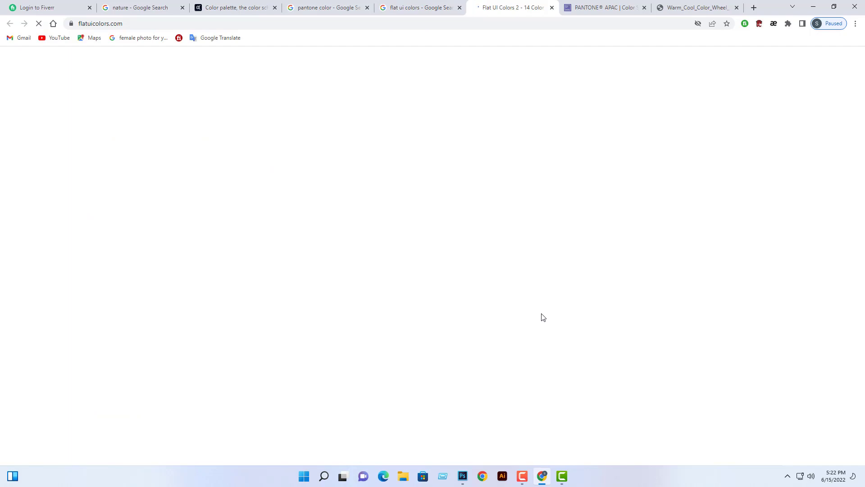
pyautogui.click(410, 6)
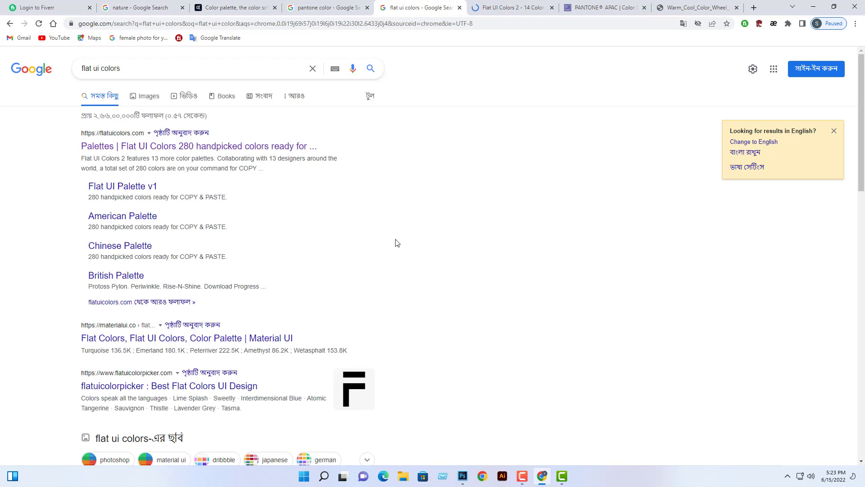
pyautogui.click(482, 5)
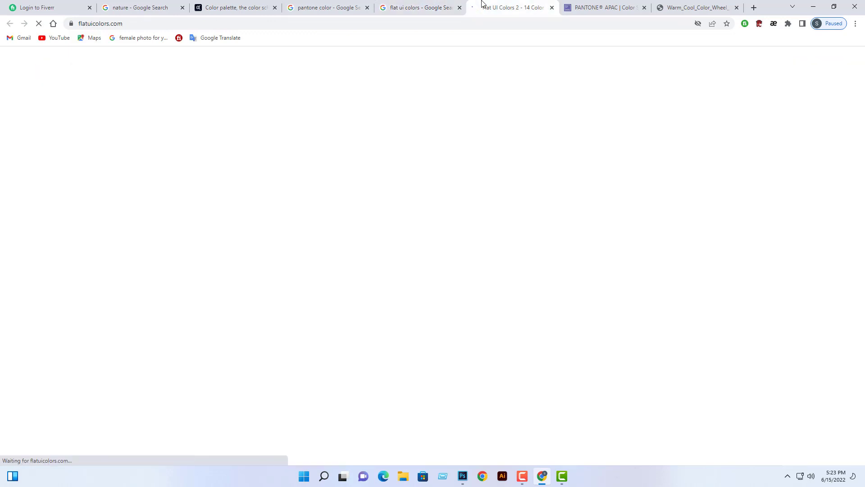
# Close the PANTONE APAC page and the warm/cool color wheel image.
pyautogui.click(606, 7)
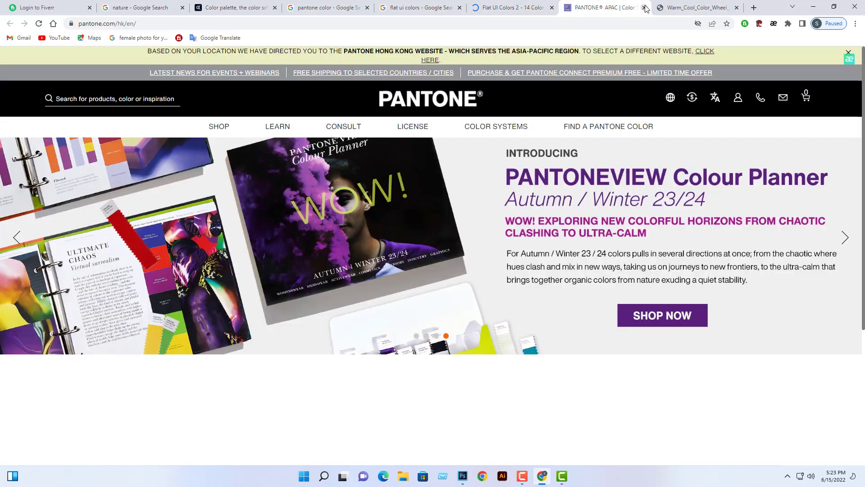
pyautogui.click(644, 8)
pyautogui.click(644, 8)
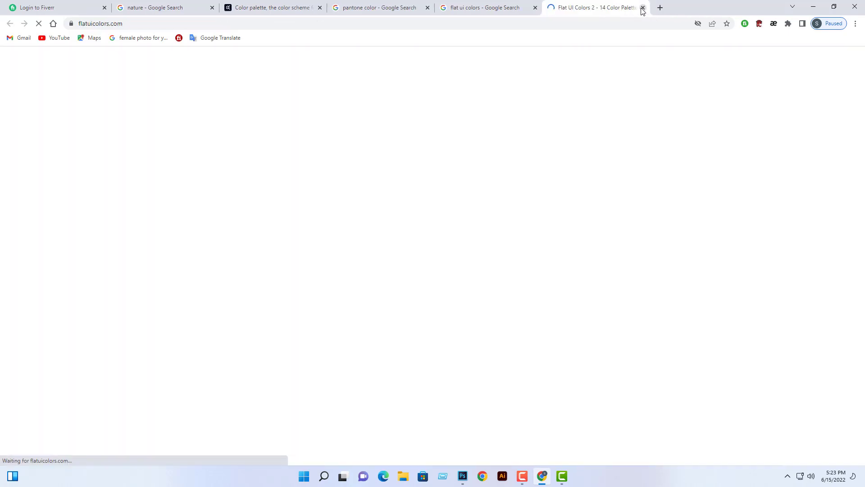
# Close the flat ui colors search results and try to reload flatuicolors.com.
pyautogui.click(466, 6)
pyautogui.click(575, 4)
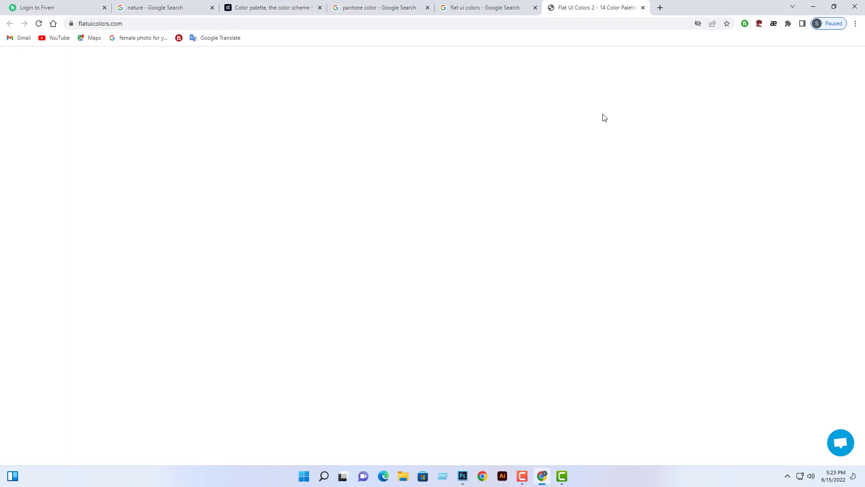
pyautogui.click(464, 7)
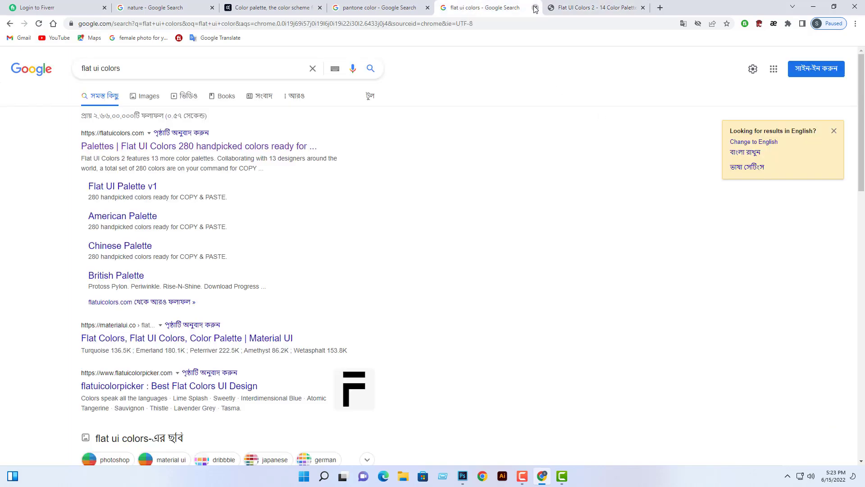
pyautogui.click(535, 8)
pyautogui.click(279, 23)
pyautogui.press('Return')
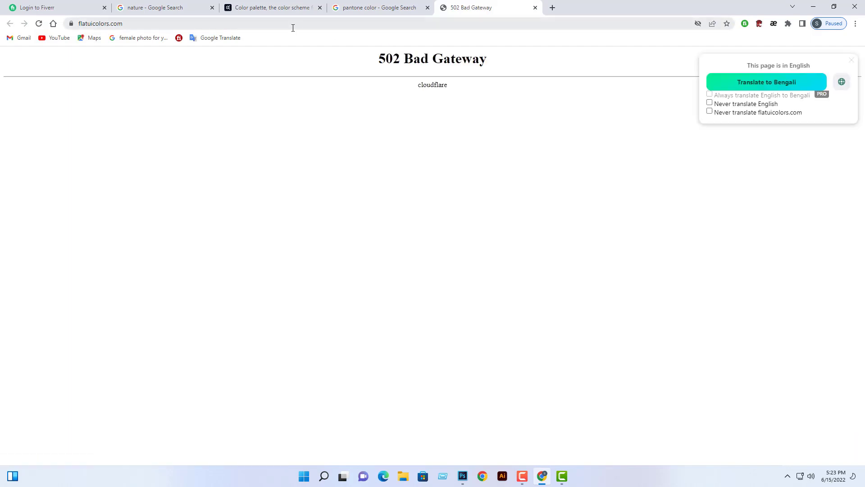
pyautogui.click(292, 25)
pyautogui.press('Return')
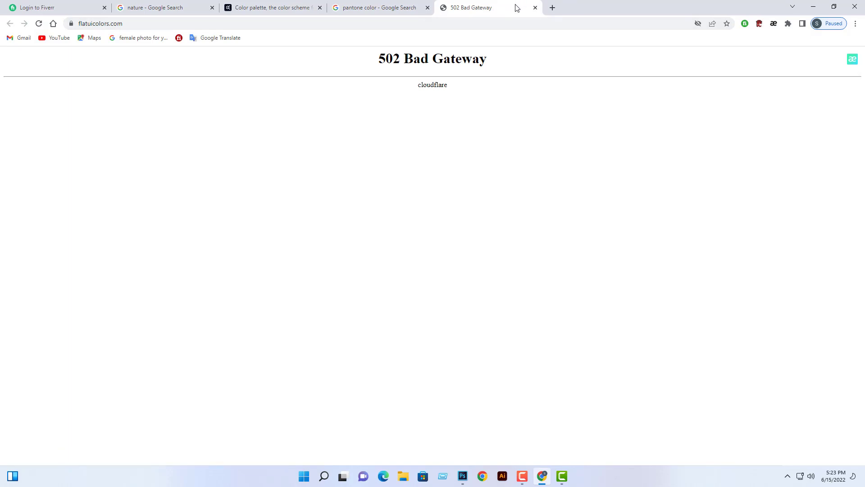
# Close the flatuicolors.com page and select the "pantone color" query text in the remaining Google search.
pyautogui.click(535, 7)
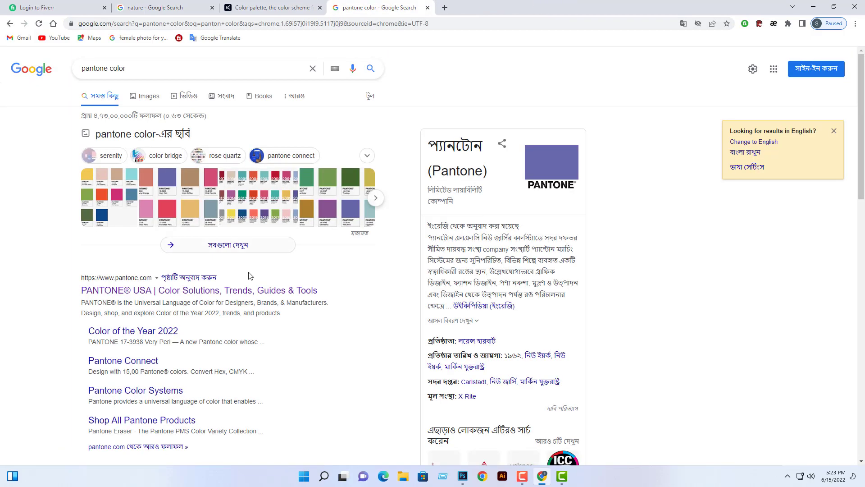
pyautogui.tripleClick(170, 62)
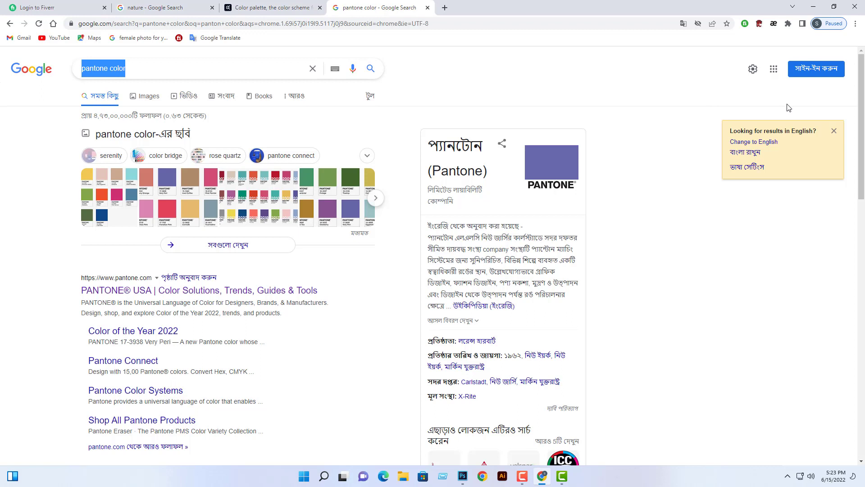
# Search Google for "color material" and open the Color Tool - Material Design result.
pyautogui.write('coo')
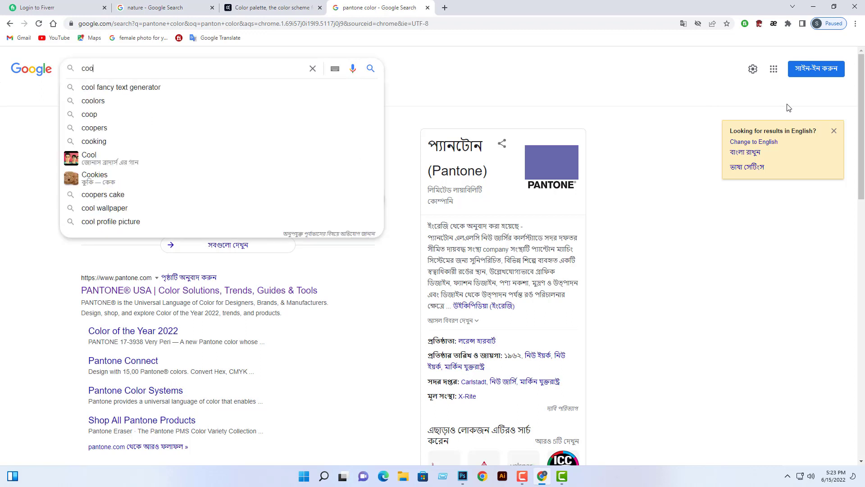
pyautogui.press('BackSpace')
pyautogui.write('lor ma')
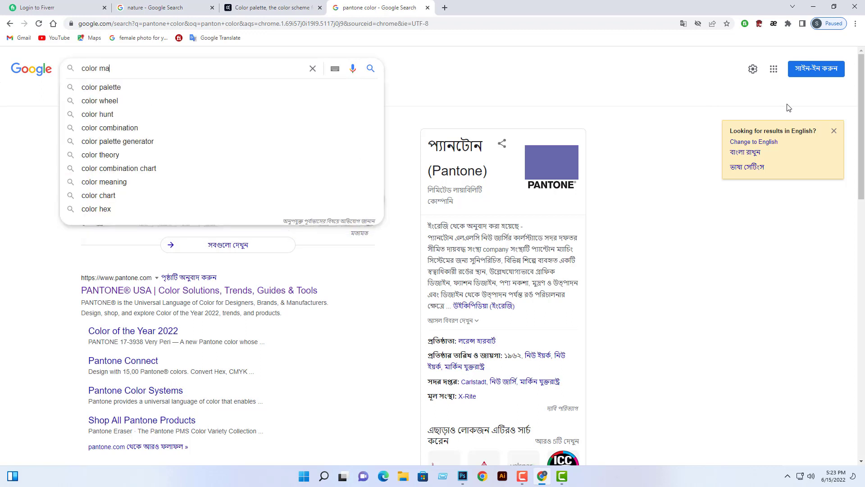
pyautogui.write('terial')
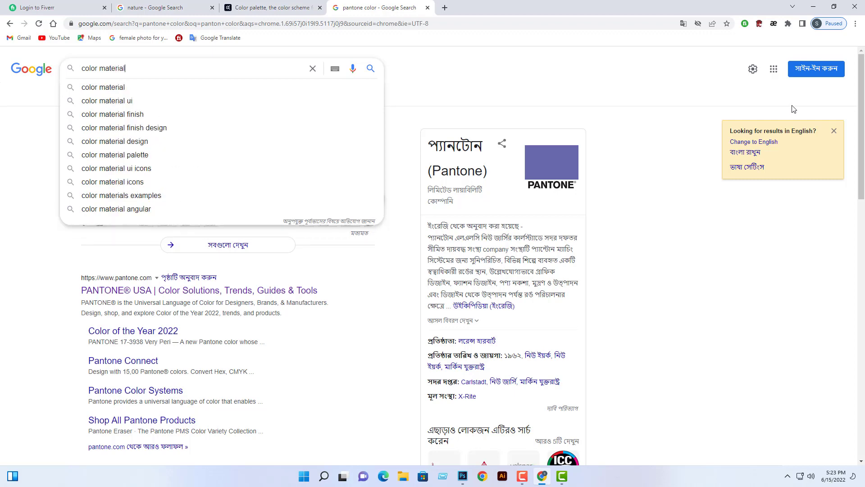
pyautogui.press('Return')
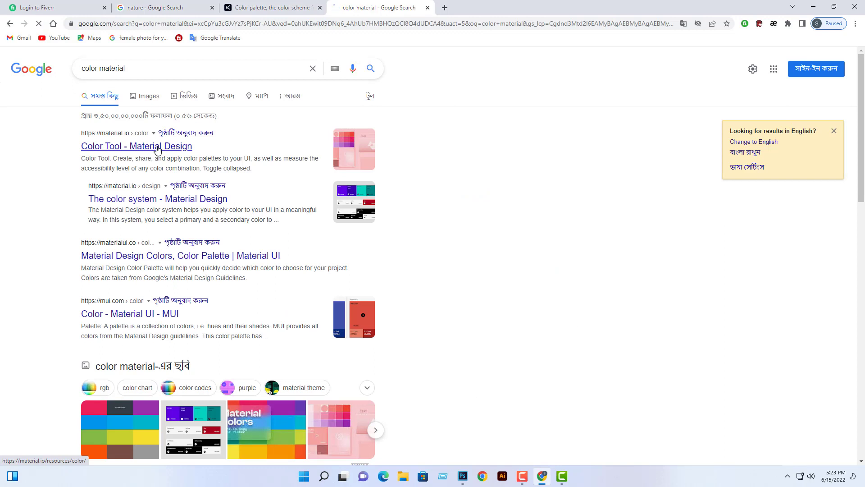
pyautogui.click(156, 149)
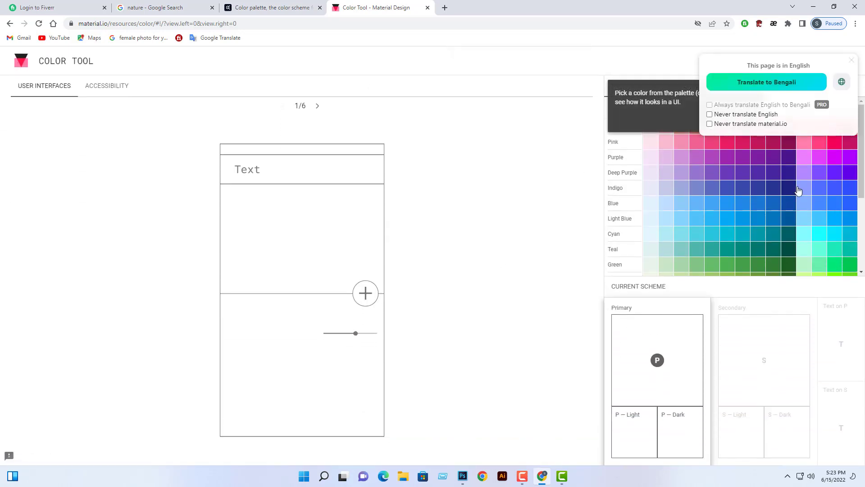
# Dismiss the translation pop-up and the palette hint, and preview Indigo 700 as the primary colour.
pyautogui.tripleClick(848, 67)
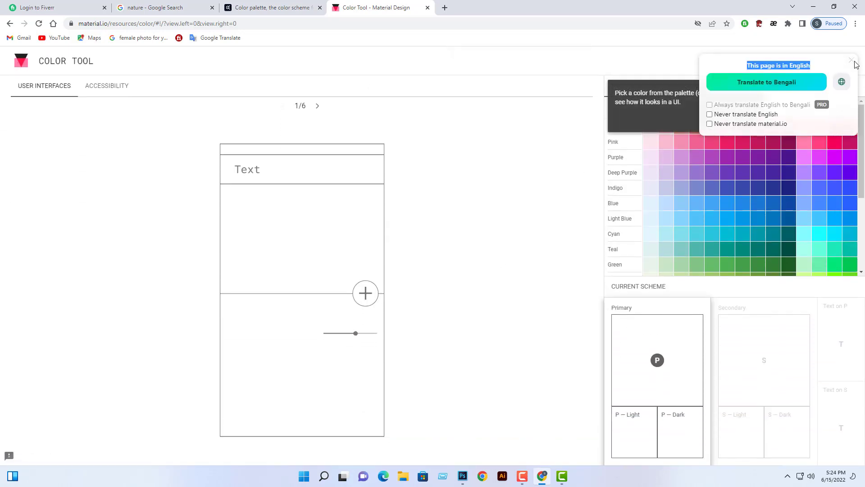
pyautogui.click(850, 62)
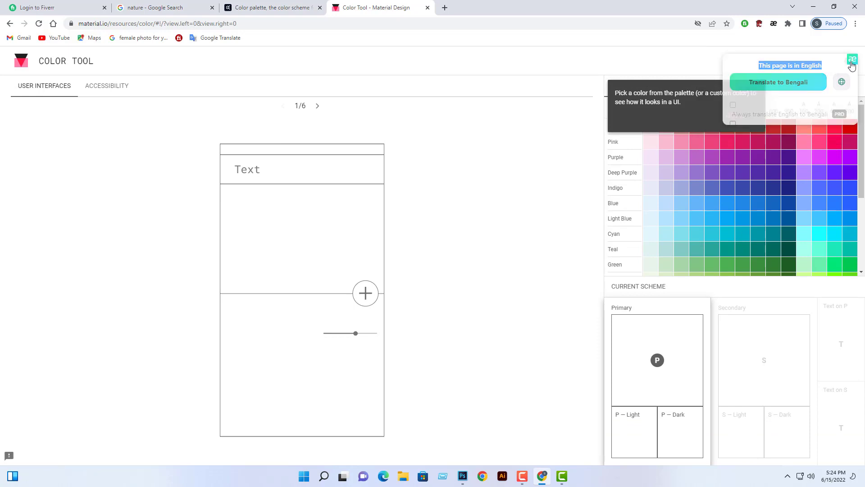
pyautogui.click(753, 192)
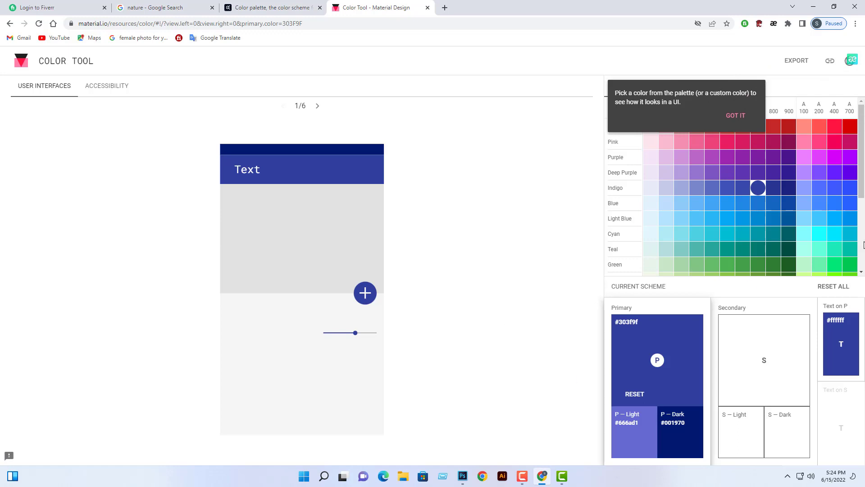
pyautogui.click(733, 116)
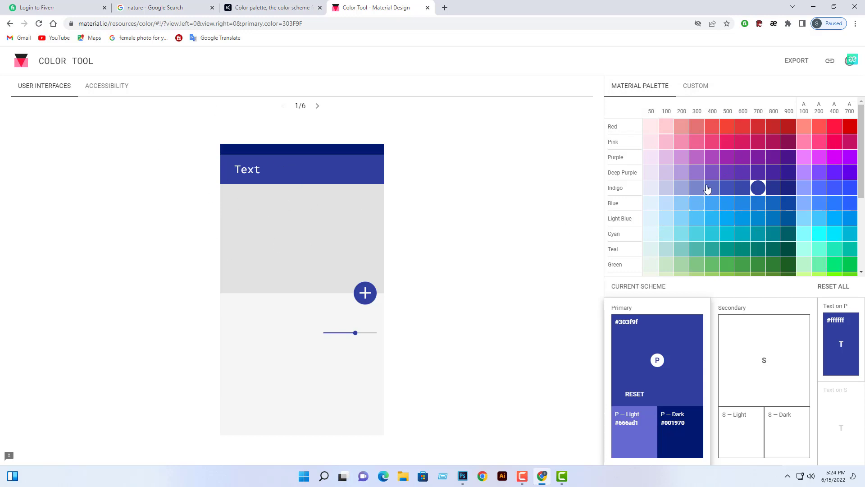
# Preview Blue 300, Purple 400, 900 and A700, and Light Blue A700 as the primary colour in the sample interface.
pyautogui.click(697, 203)
pyautogui.click(712, 158)
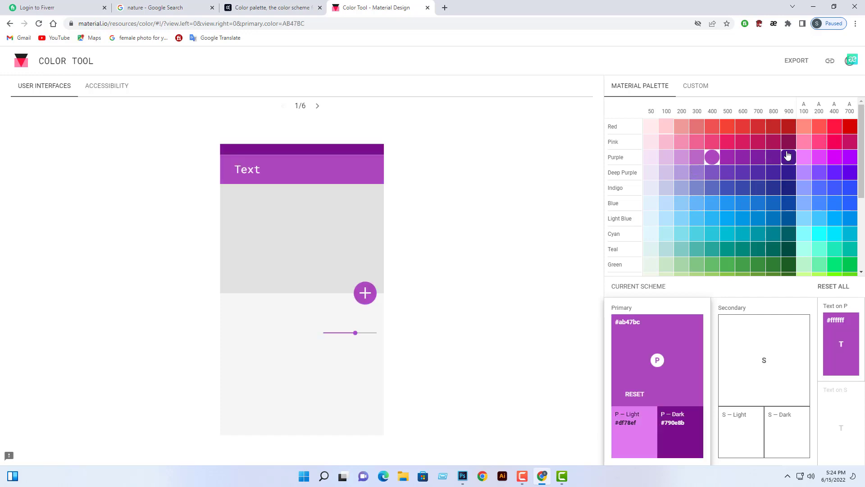
pyautogui.click(789, 158)
pyautogui.click(849, 159)
pyautogui.click(849, 219)
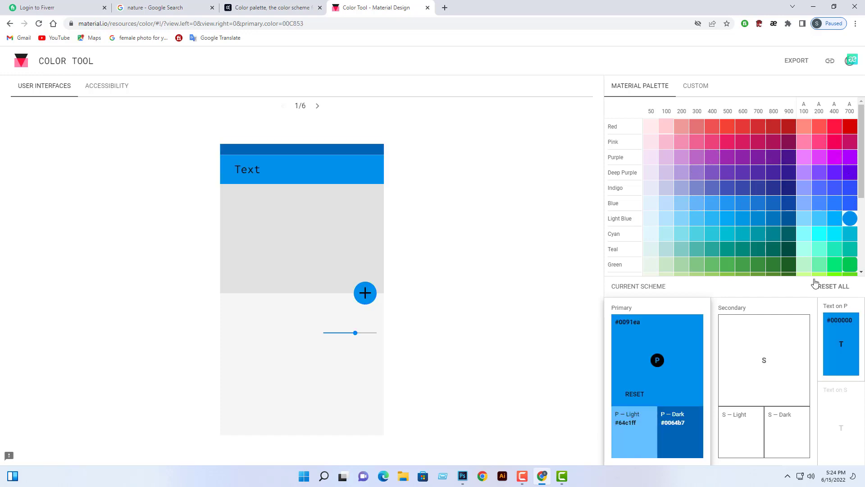
# Compare the A700 shades of Green, Teal, Cyan and Blue as the primary colour, switching repeatedly between Cyan and Green.
pyautogui.click(850, 265)
pyautogui.click(852, 251)
pyautogui.click(849, 235)
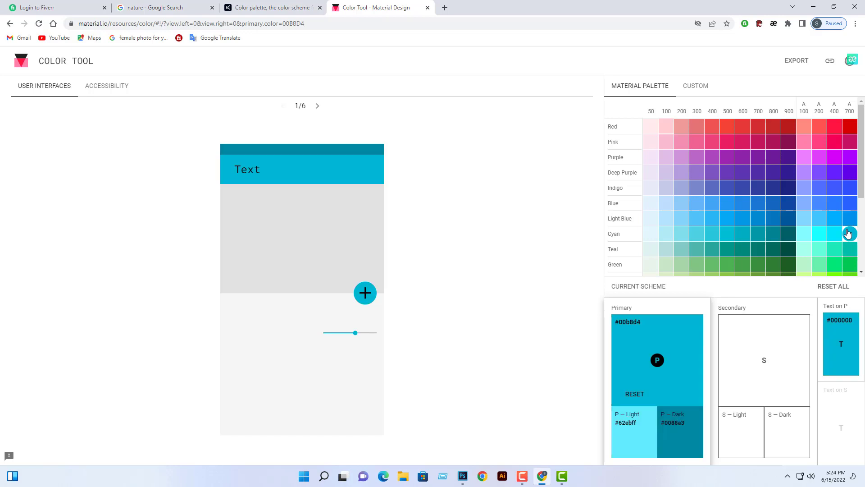
pyautogui.click(847, 205)
pyautogui.click(849, 234)
pyautogui.click(850, 264)
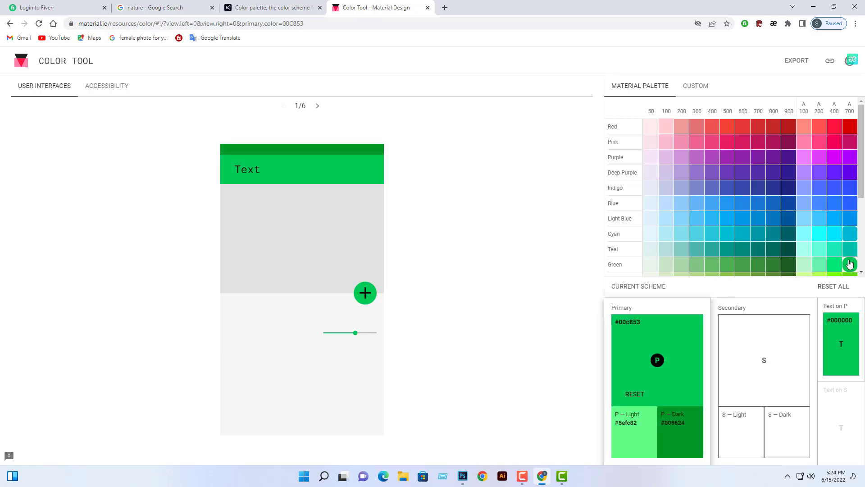
pyautogui.click(849, 234)
pyautogui.click(849, 265)
# Preview Light Blue A400, Purple A400, Pink A200 and Red A700 as the primary colour.
pyautogui.click(836, 219)
pyautogui.click(835, 163)
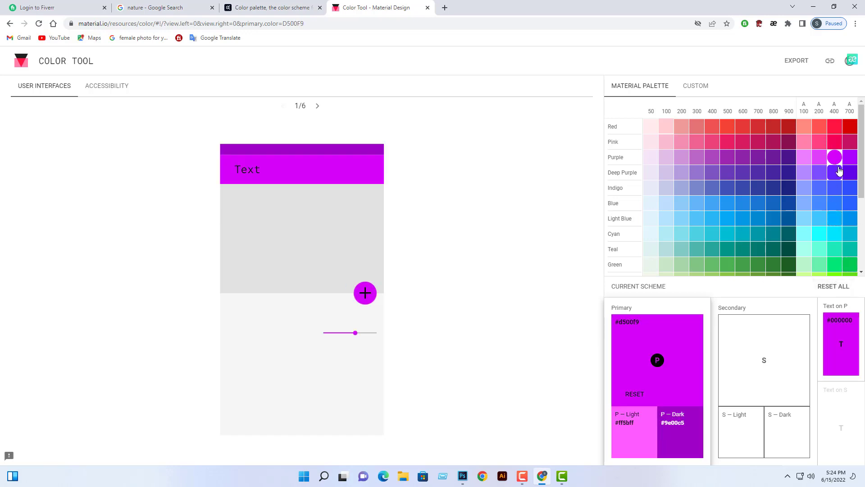
pyautogui.click(822, 145)
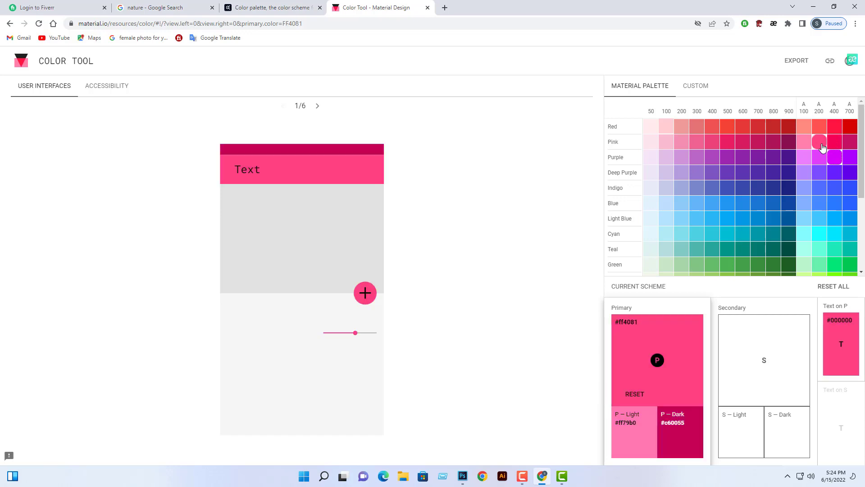
pyautogui.click(847, 128)
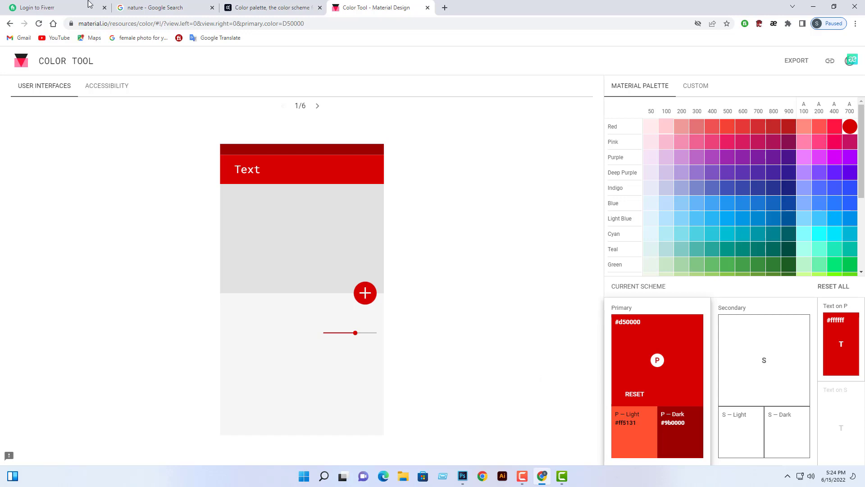
# Close the Color Tool and Adobe Color pages and search Google Images for "blue color palette".
pyautogui.click(427, 7)
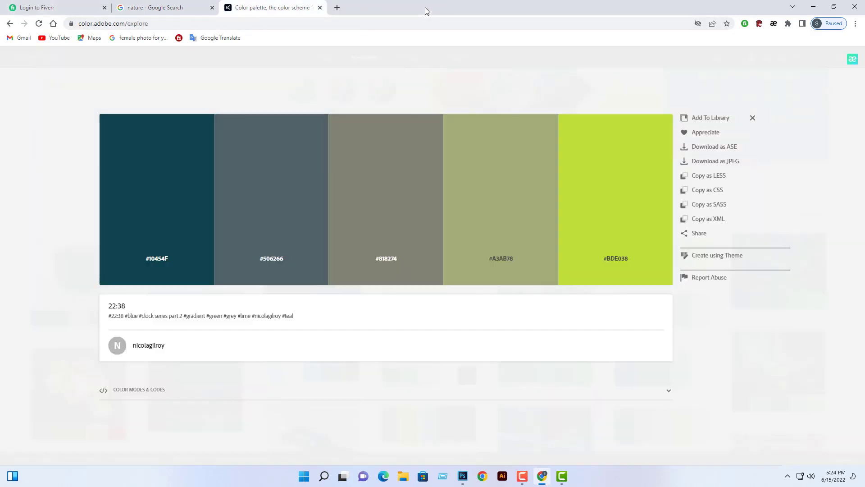
pyautogui.click(320, 8)
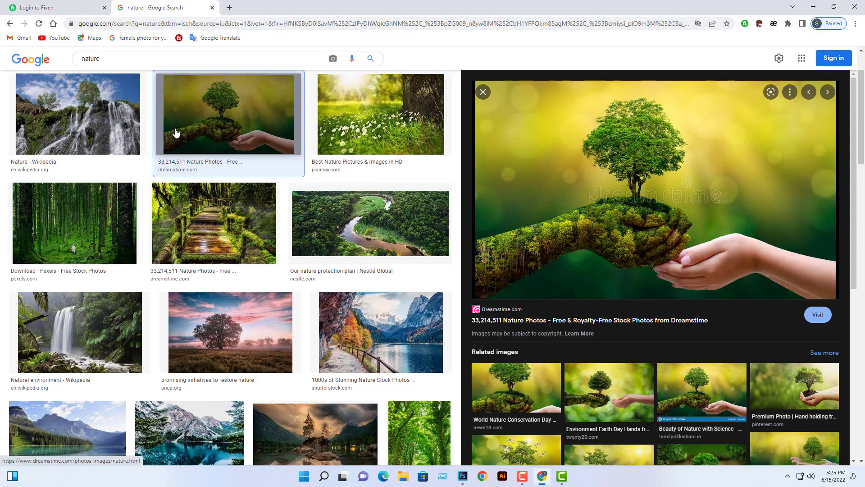
pyautogui.press('/')
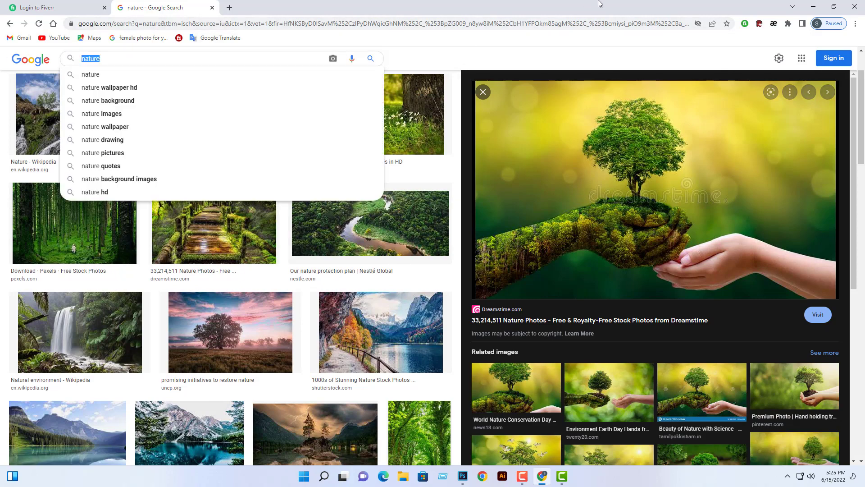
pyautogui.write('blue c')
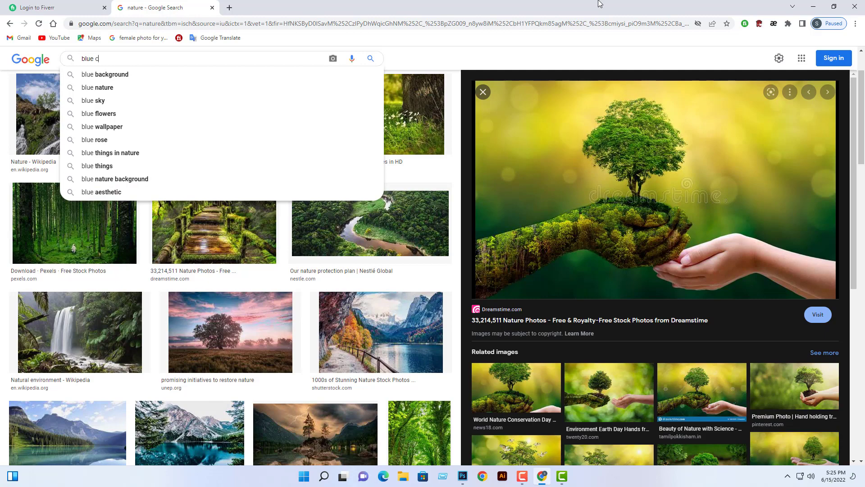
pyautogui.write('olor')
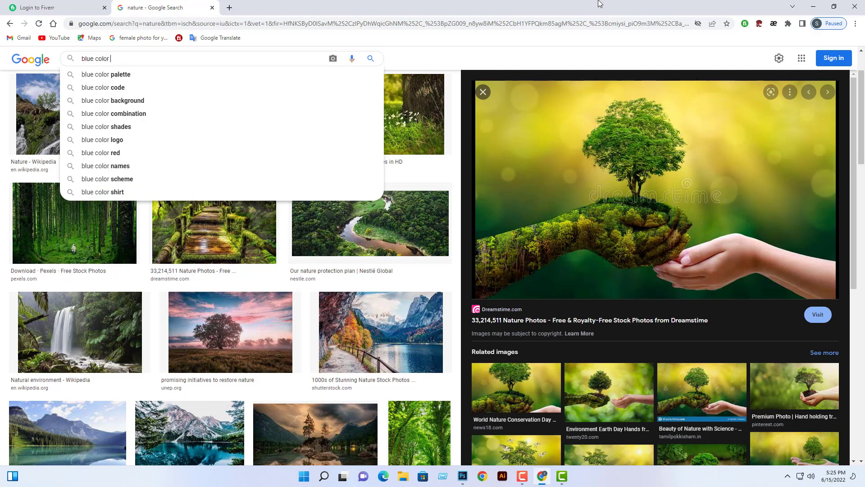
pyautogui.click(142, 77)
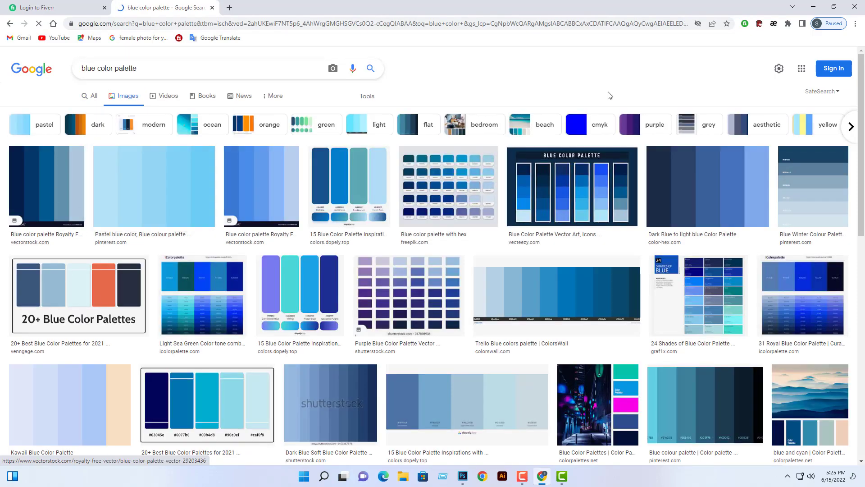
pyautogui.moveTo(864, 108)
pyautogui.mouseDown()
pyautogui.moveTo(864, 279)
pyautogui.moveTo(864, 103)
pyautogui.mouseUp()
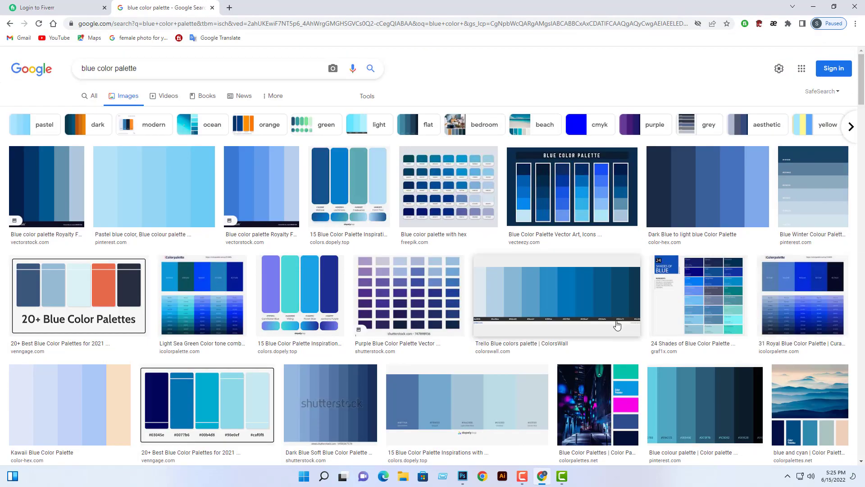
# Copy the first VectorStock blue color palette image and paste it into the Untitled-1 document in Photoshop.
pyautogui.click(52, 173)
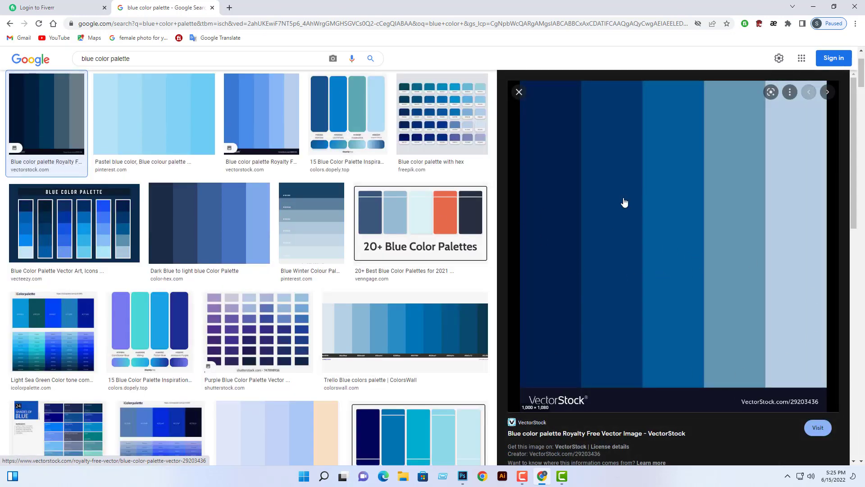
pyautogui.rightClick(674, 225)
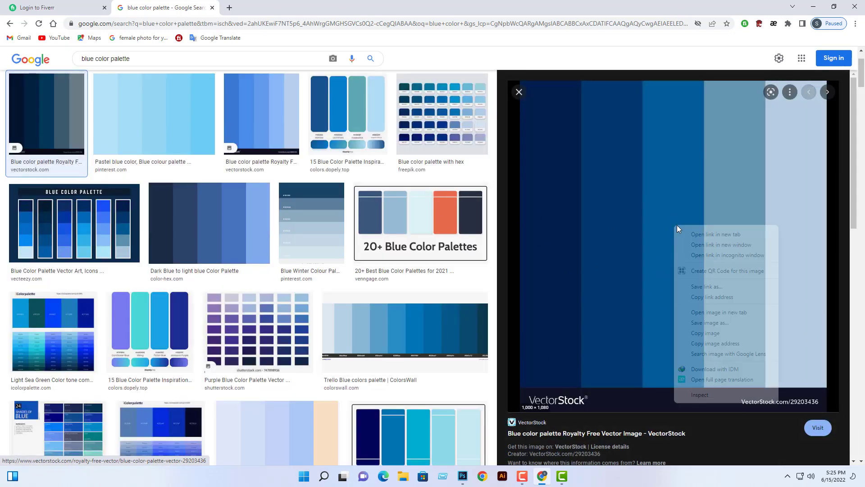
pyautogui.click(715, 334)
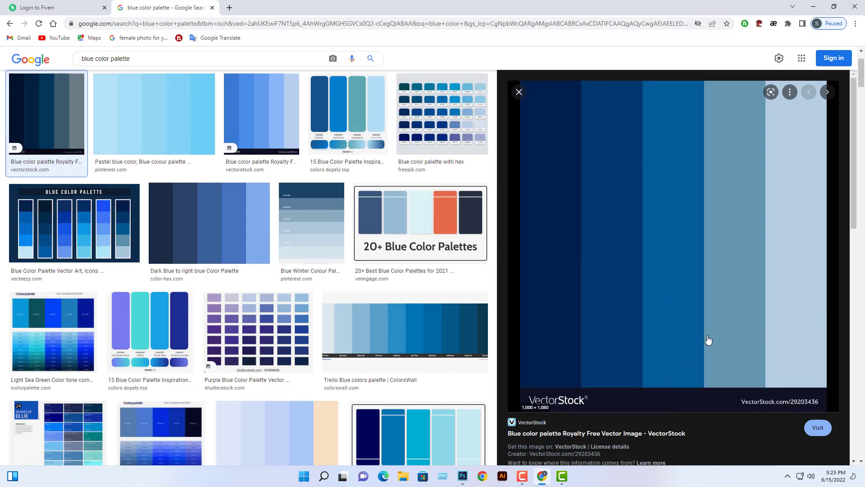
pyautogui.click(461, 476)
pyautogui.hotkey('ctrl', 'v')
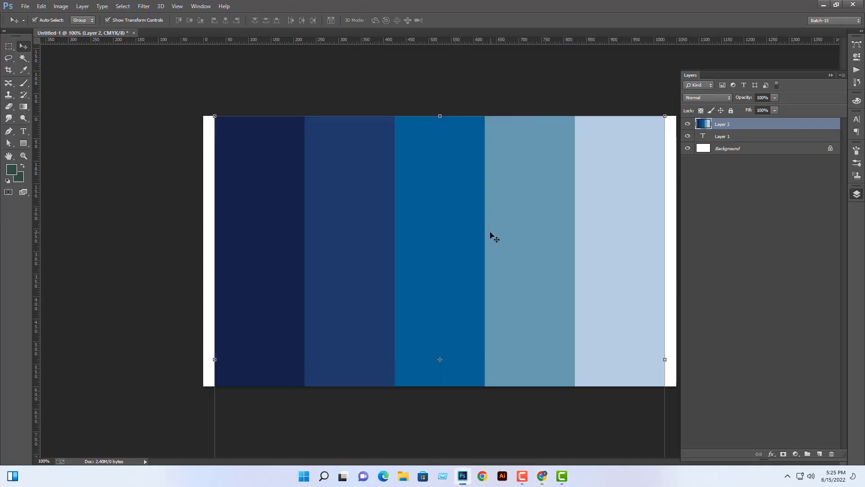
# Scale the pasted palette down to about 140 px wide, move it to the canvas's upper-right corner and deselect it.
pyautogui.moveTo(489, 242); pyautogui.dragTo(446, 251)
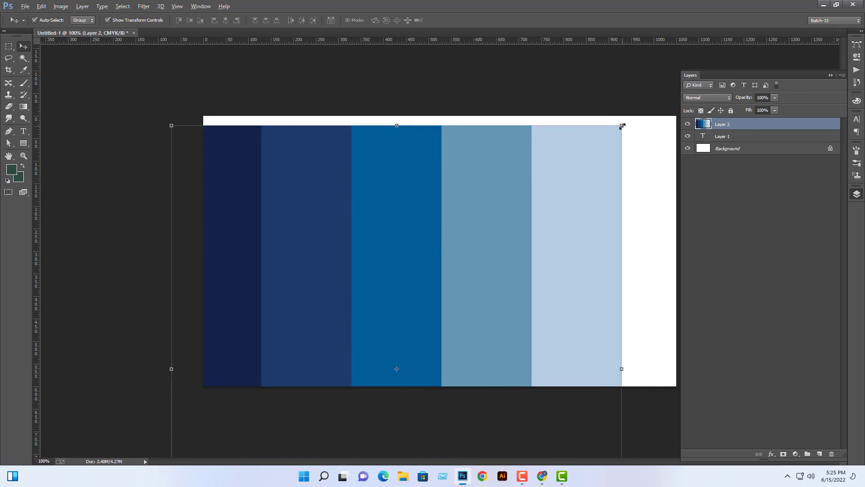
pyautogui.moveTo(622, 126); pyautogui.dragTo(625, 161)
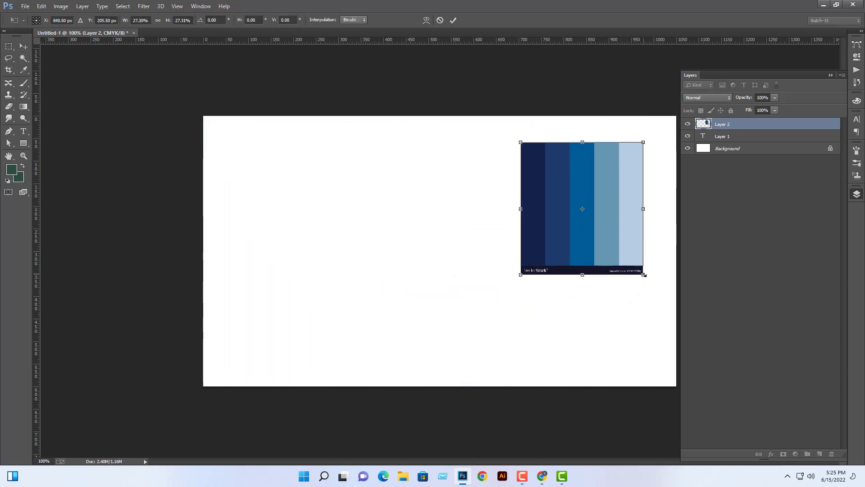
pyautogui.moveTo(644, 275); pyautogui.dragTo(608, 251)
pyautogui.press('Return')
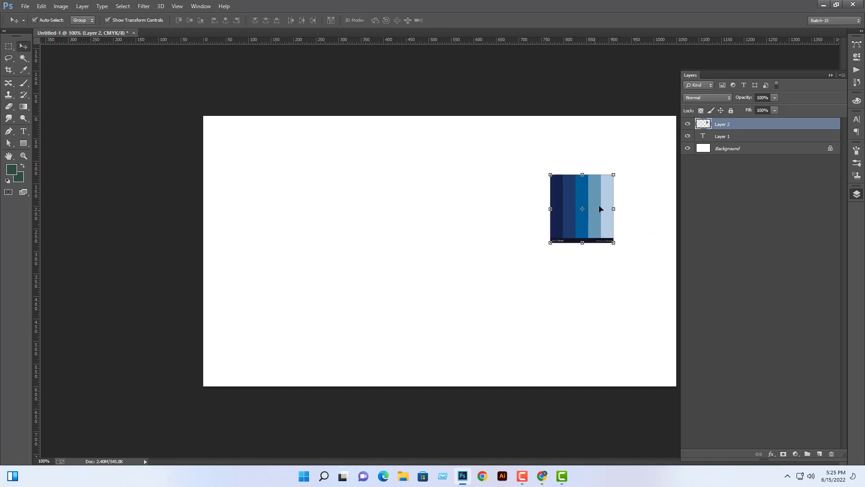
pyautogui.moveTo(600, 208); pyautogui.dragTo(641, 164)
pyautogui.click(409, 113)
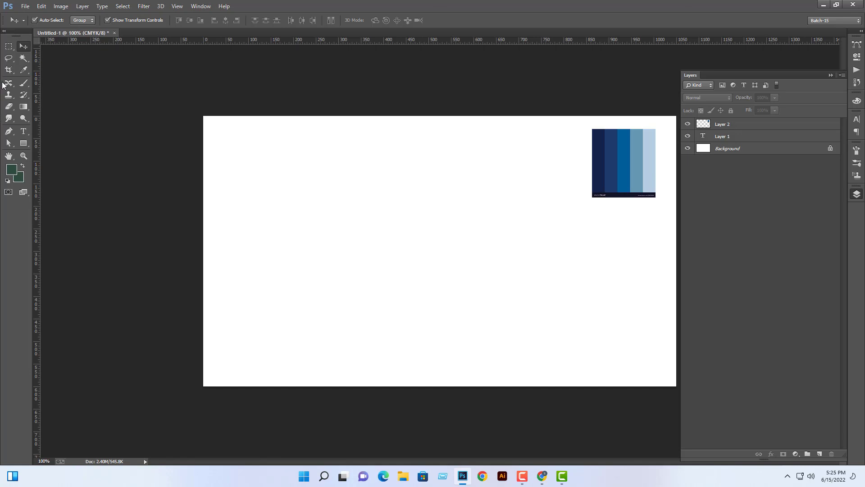
# Draw a rectangle about 277 × 625 px over the canvas's left side and fill it with #1c3b6c sampled from the palette's second stripe.
pyautogui.click(23, 143)
pyautogui.moveTo(197, 116); pyautogui.dragTo(334, 394)
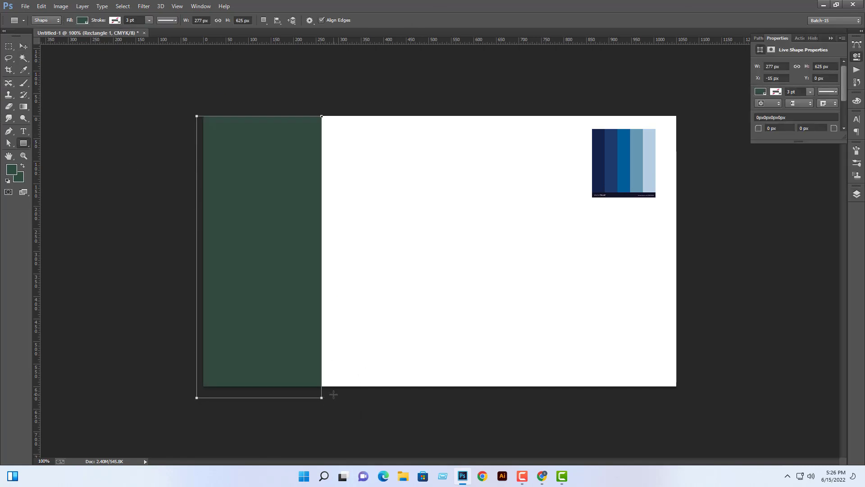
pyautogui.click(760, 92)
pyautogui.click(847, 110)
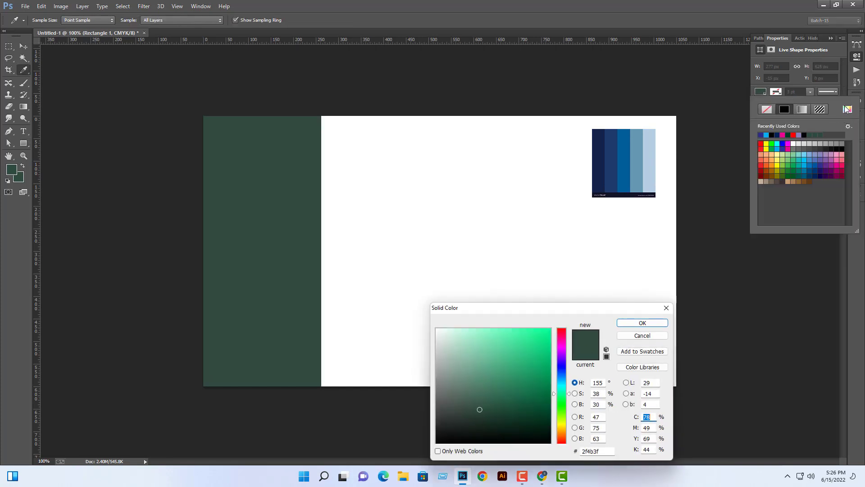
pyautogui.click(613, 167)
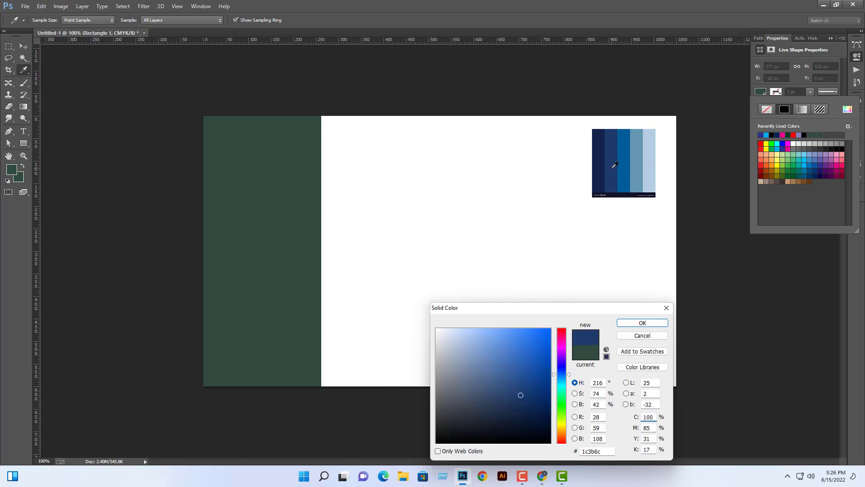
pyautogui.click(642, 323)
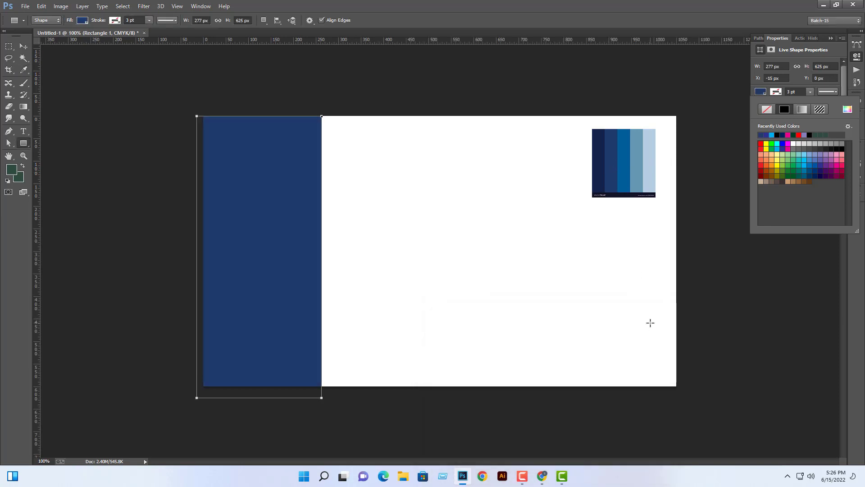
# Add the Roboto text "NEWTON", scale it down to 7.32 pt and position it on the upper half of the blue rectangle.
pyautogui.click(23, 46)
pyautogui.click(488, 286)
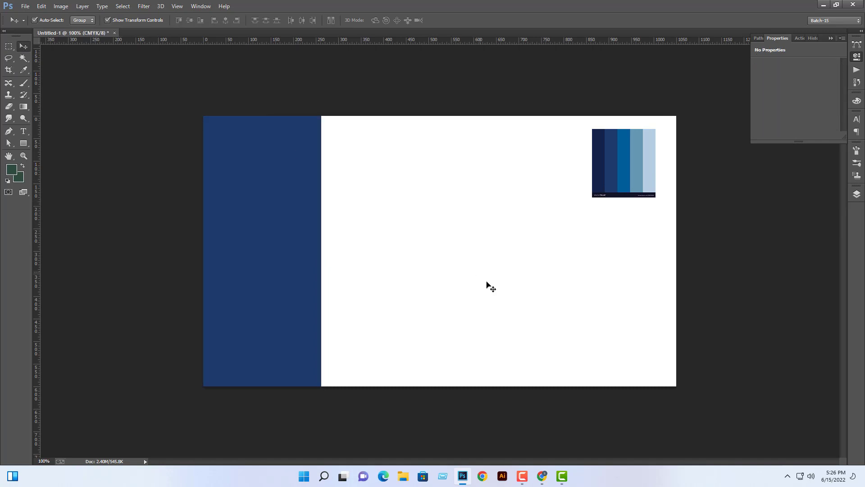
pyautogui.click(23, 131)
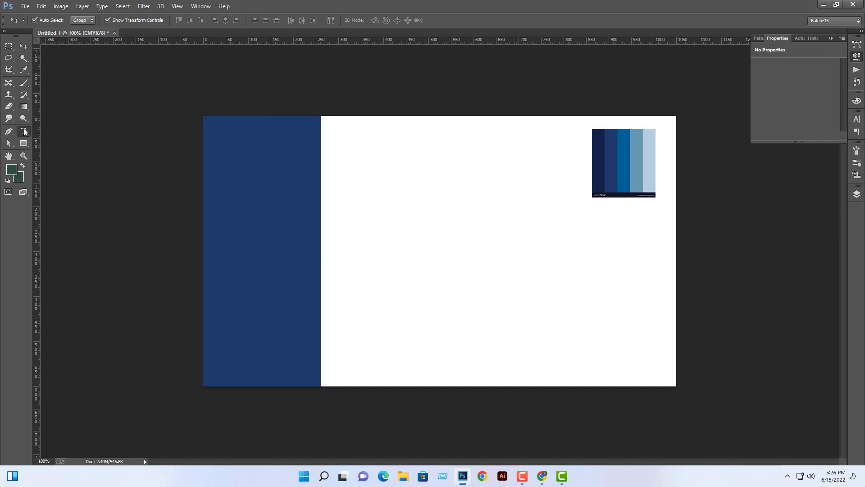
pyautogui.click(241, 207)
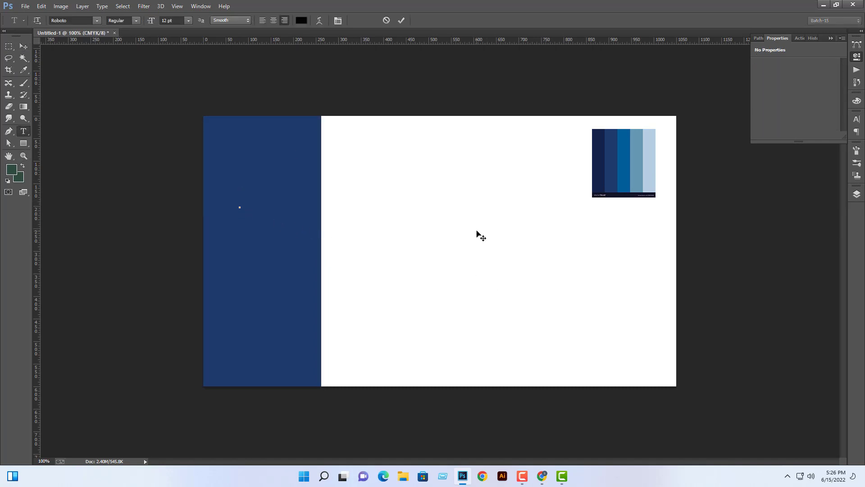
pyautogui.write('NEWTON')
pyautogui.click(24, 46)
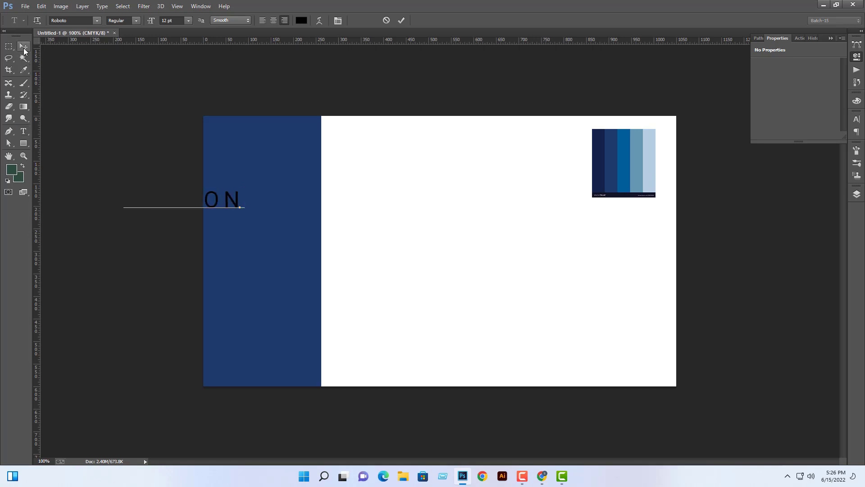
pyautogui.moveTo(226, 201); pyautogui.dragTo(296, 201)
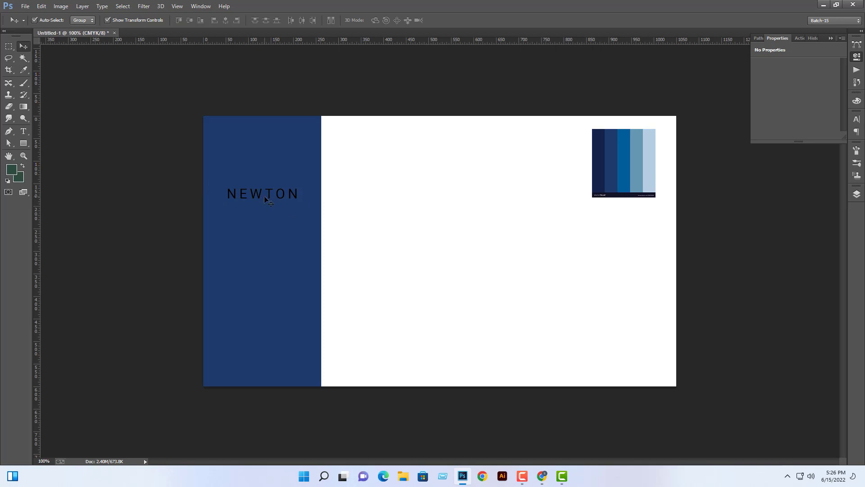
# Colour the NEWTON text #b3cee0, sampled from the palette's lightest stripe.
pyautogui.click(856, 193)
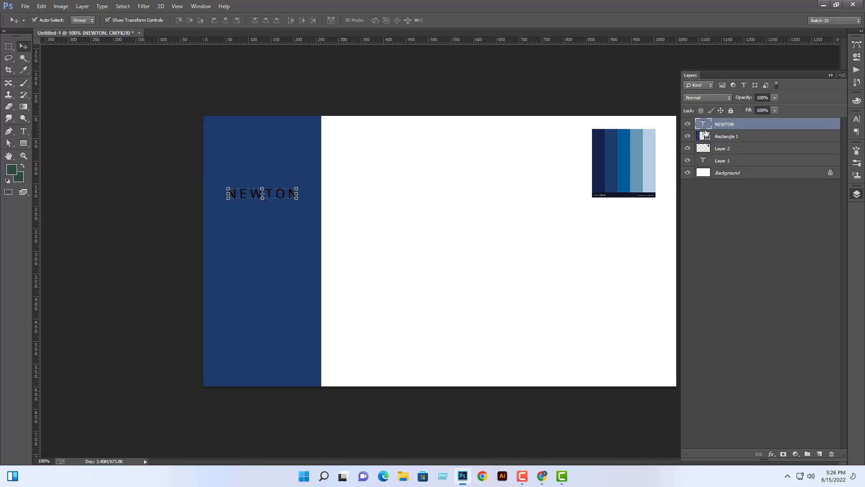
pyautogui.doubleClick(702, 125)
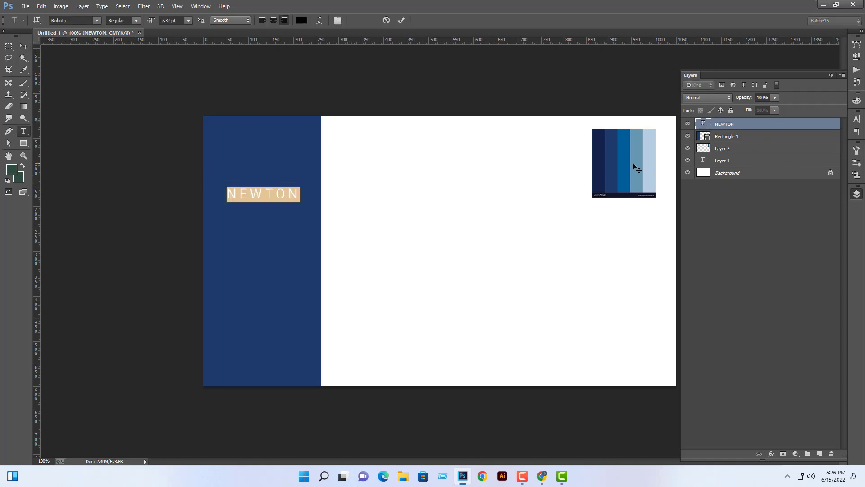
pyautogui.click(301, 20)
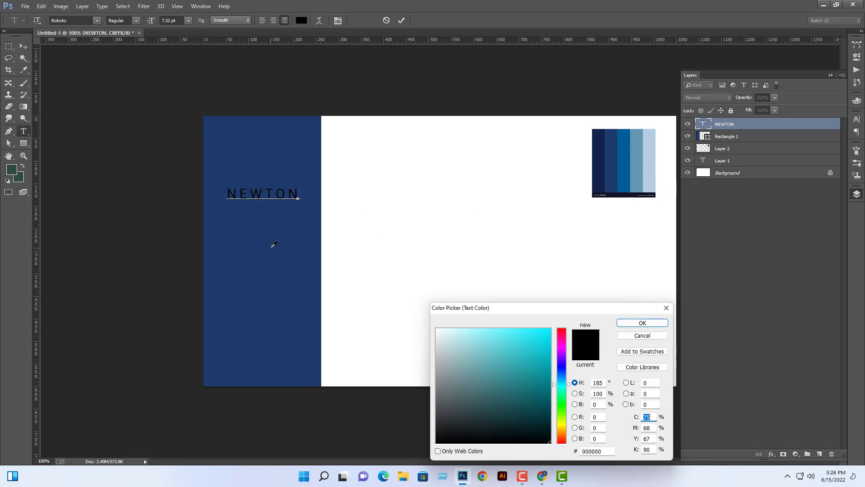
pyautogui.click(651, 165)
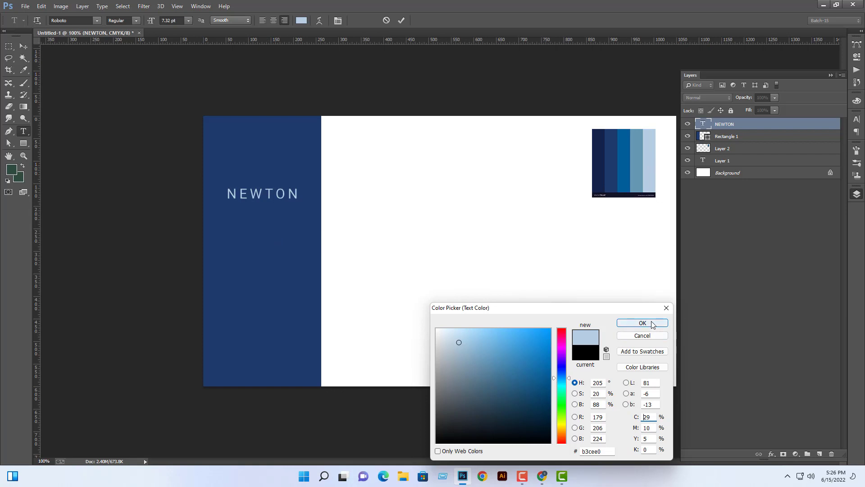
pyautogui.click(633, 323)
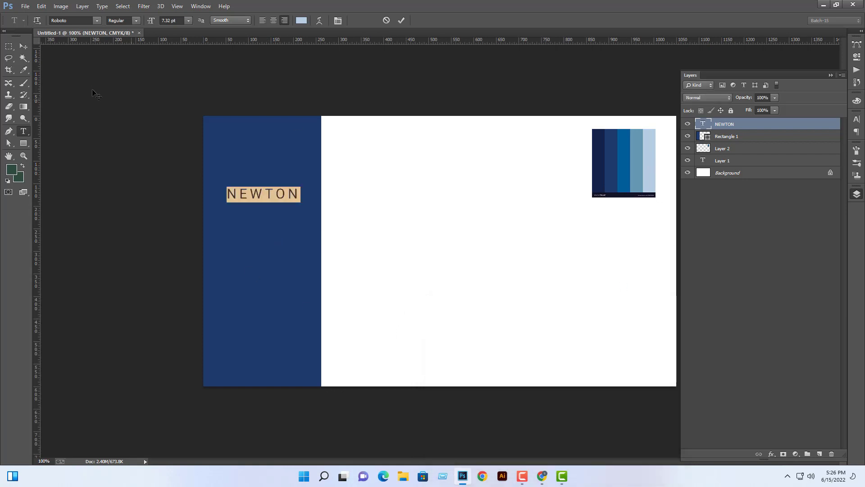
pyautogui.click(23, 46)
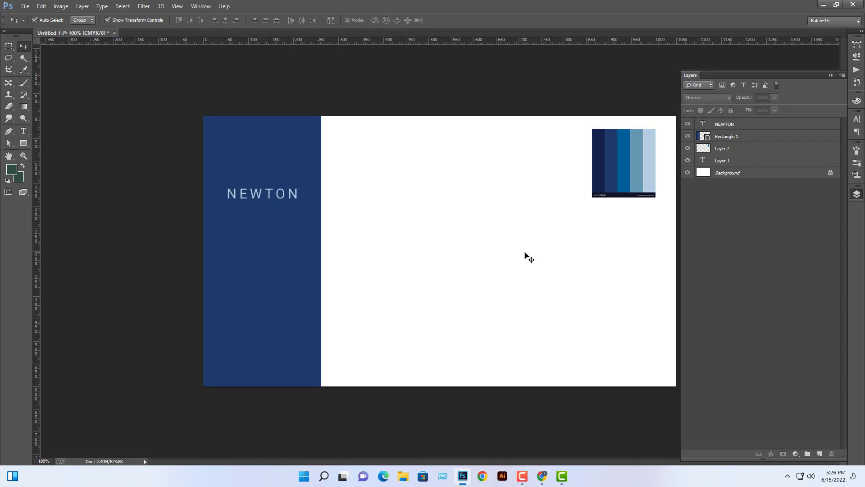
# Move the NEWTON text straight down to just above the blue rectangle's vertical middle.
pyautogui.moveTo(270, 195); pyautogui.dragTo(270, 239)
pyautogui.click(429, 243)
pyautogui.click(280, 247)
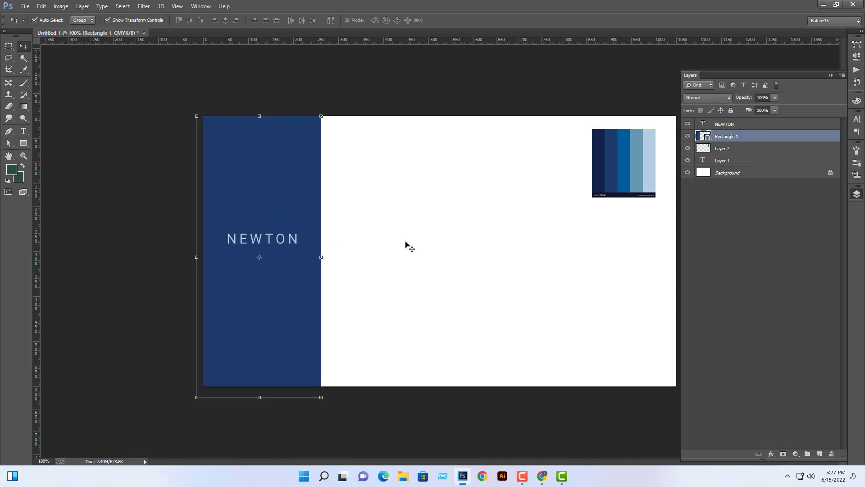
pyautogui.click(437, 243)
# Shift the blue rectangle 13 px right and shorten it to about 614 px so it ends at the canvas's bottom edge.
pyautogui.click(303, 283)
pyautogui.hotkey('shift', 'Right')
pyautogui.hotkey('shift', 'Right')
pyautogui.hotkey('shift', 'Left')
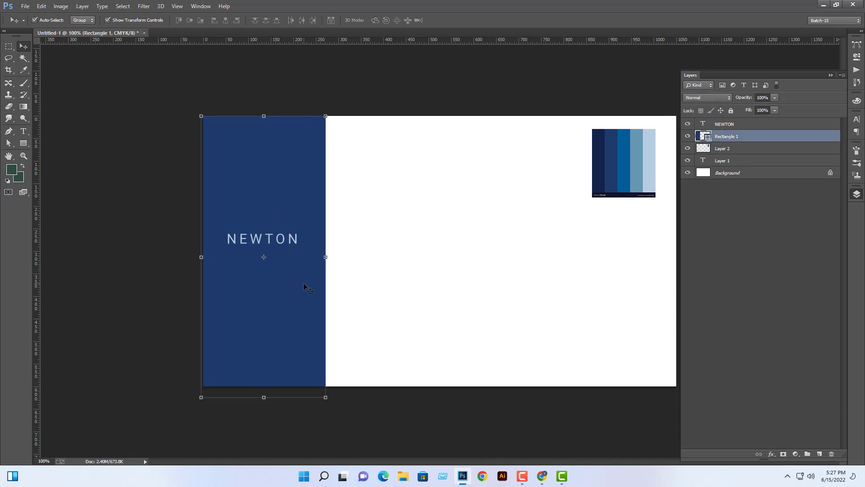
pyautogui.moveTo(266, 396); pyautogui.dragTo(266, 385)
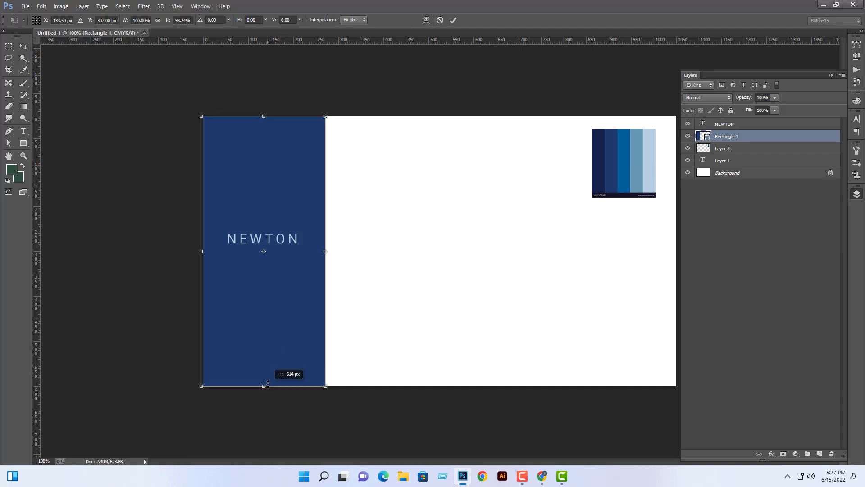
pyautogui.press('Return')
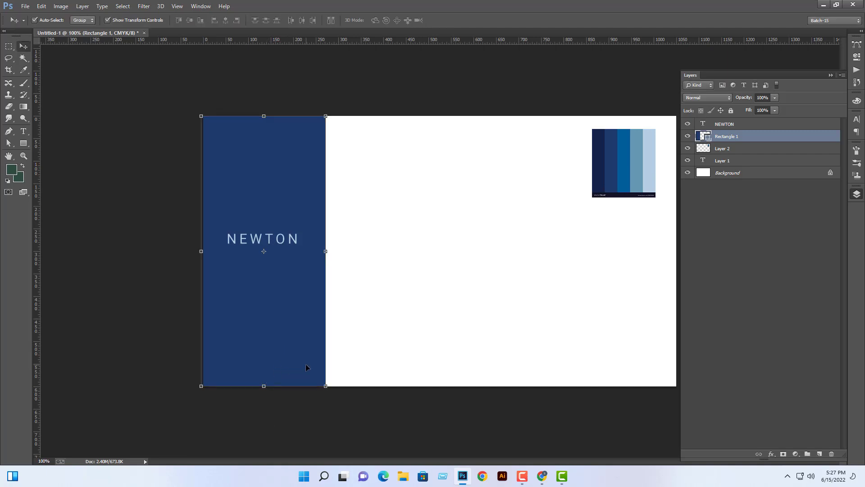
pyautogui.press('Right')
pyautogui.press('Right')
pyautogui.press('Right')
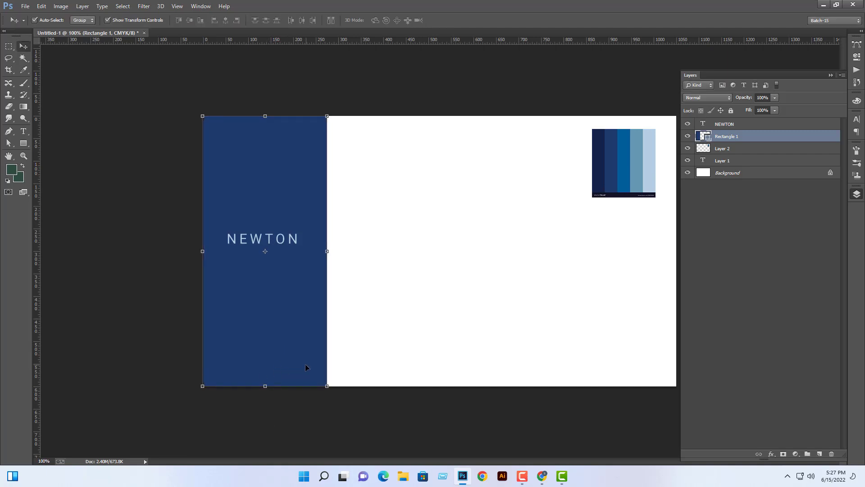
pyautogui.click(400, 328)
# Nudge the NEWTON text 6 px right to centre it horizontally on the blue rectangle, then deselect it.
pyautogui.click(295, 243)
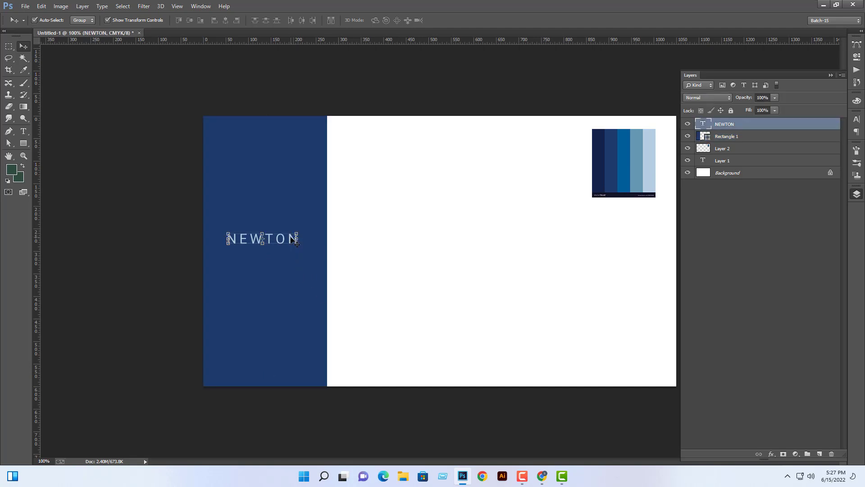
pyautogui.press('Right')
pyautogui.press('Right')
pyautogui.press('Right')
pyautogui.press('Right')
pyautogui.press('Right')
pyautogui.press('Right')
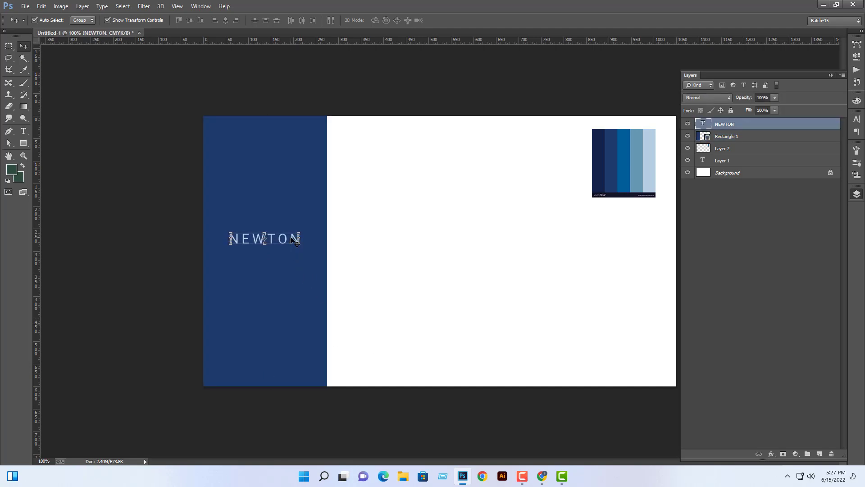
pyautogui.click(435, 234)
# Move the blue palette image against the rectangle's right edge and enlarge it to about 397 %, spanning the canvas height.
pyautogui.hotkey('ctrl', '-')
pyautogui.hotkey('ctrl', '-')
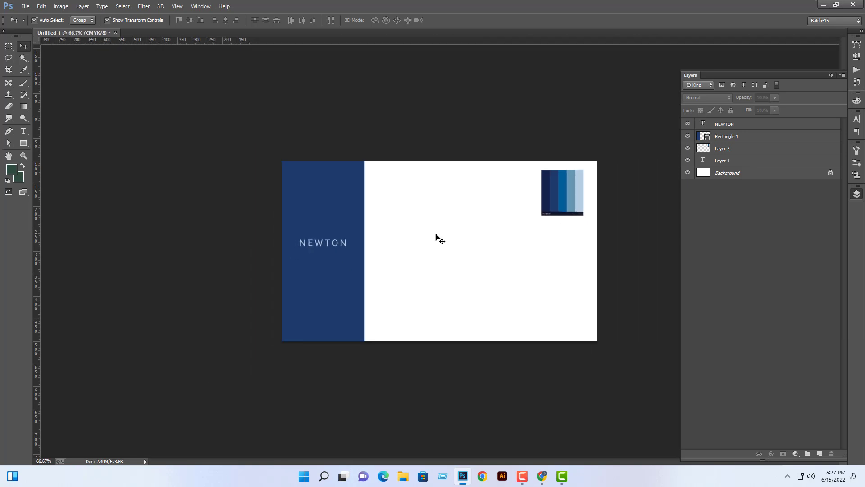
pyautogui.hotkey('ctrl', '+')
pyautogui.hotkey('ctrl', '+')
pyautogui.hotkey('ctrl', '-')
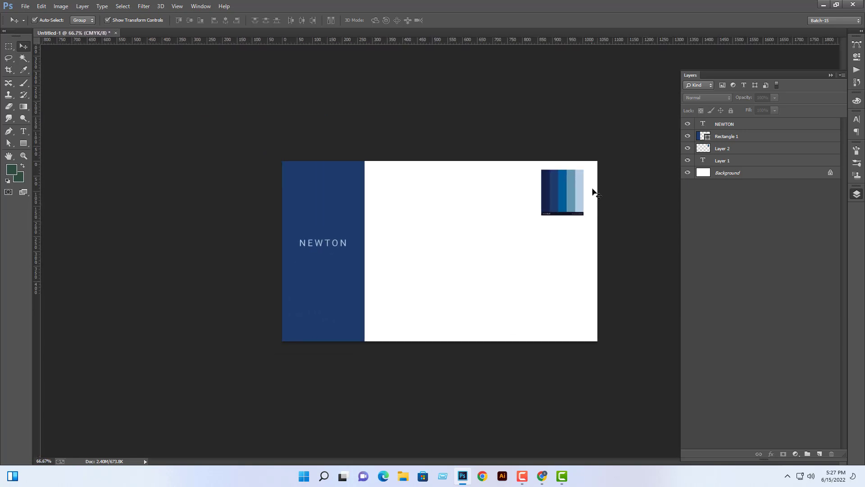
pyautogui.moveTo(557, 193); pyautogui.dragTo(405, 176)
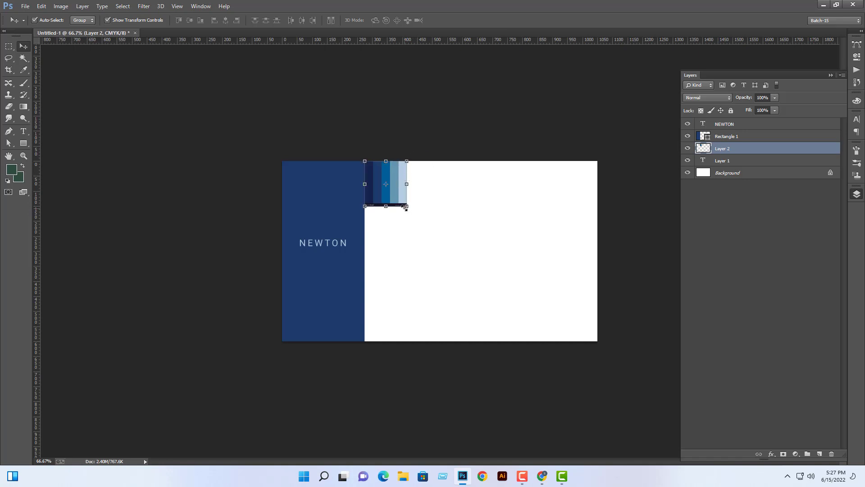
pyautogui.moveTo(406, 206); pyautogui.dragTo(496, 375)
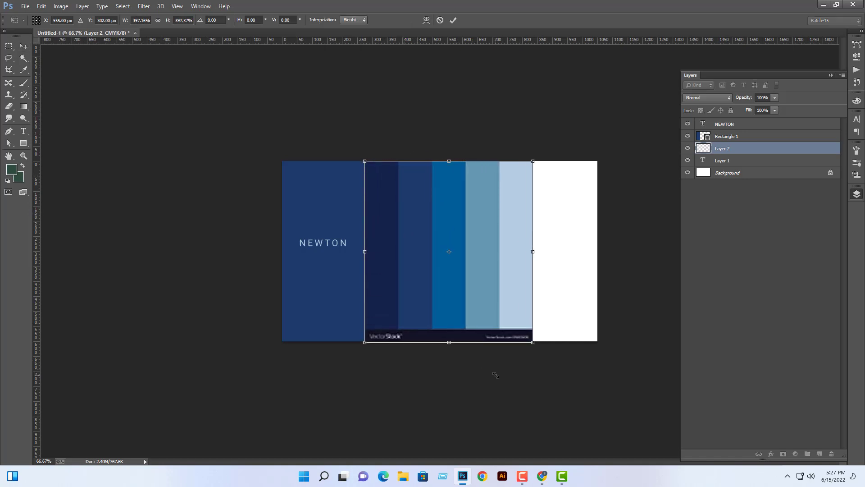
pyautogui.press('Return')
pyautogui.click(608, 334)
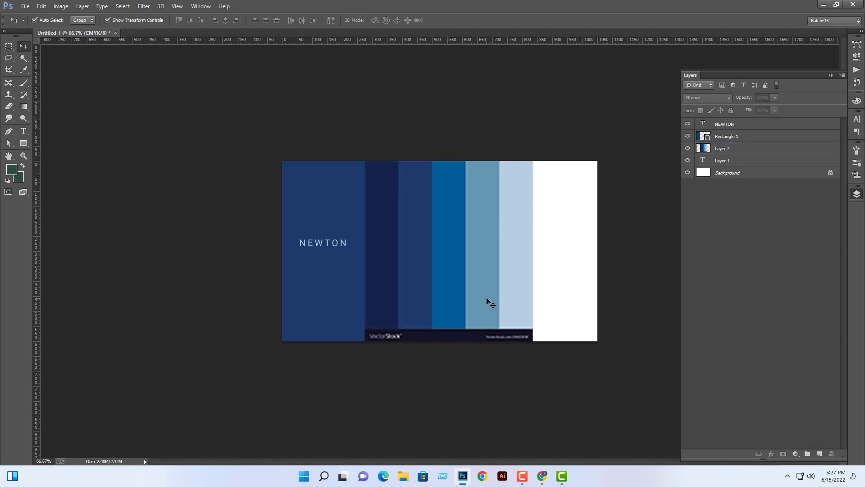
# Delete the enlarged blue palette image from the design.
pyautogui.moveTo(489, 303); pyautogui.dragTo(560, 277)
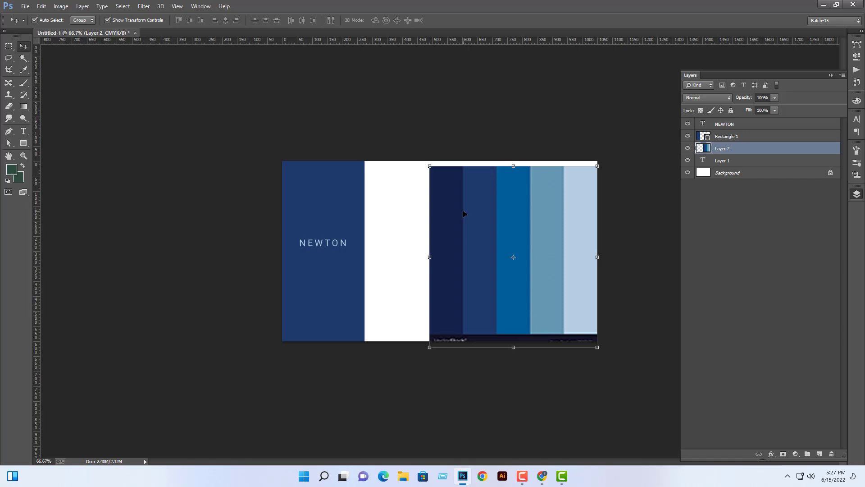
pyautogui.press('Delete')
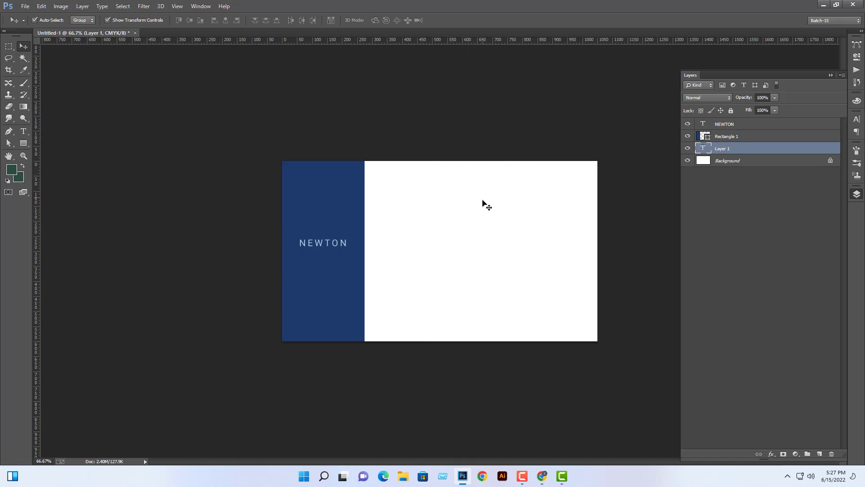
# Switch to Chrome and search Google Images for "red color palette".
pyautogui.click(543, 476)
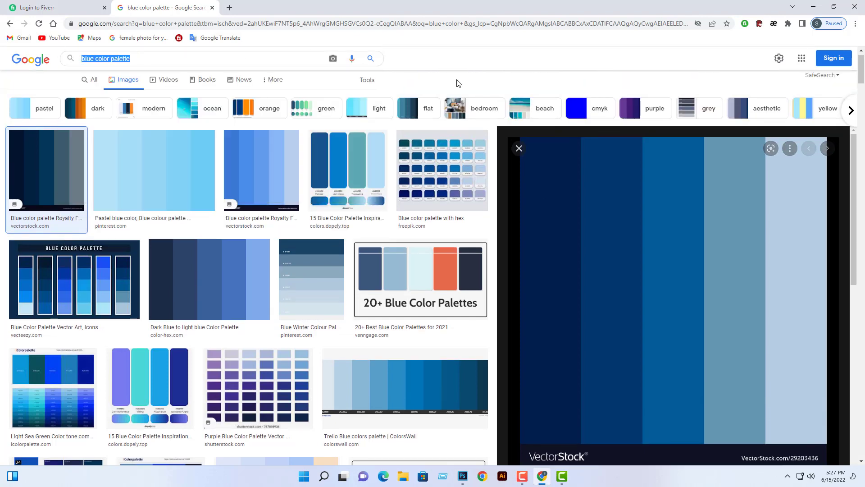
pyautogui.write('red')
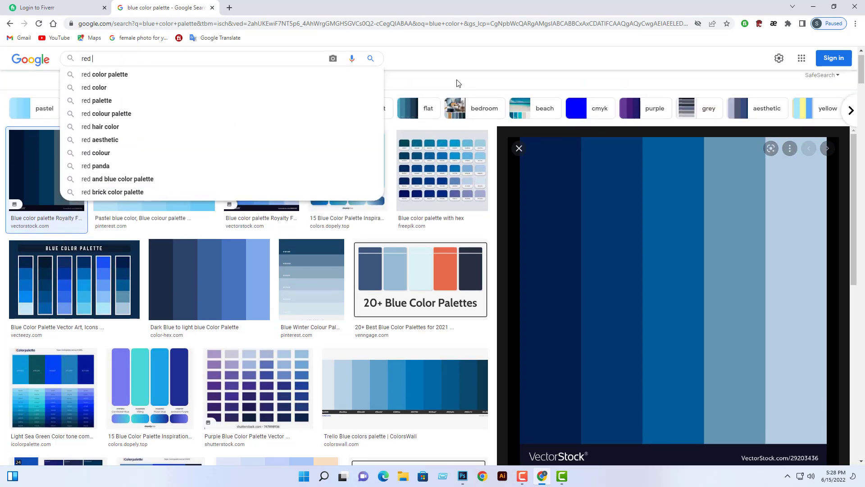
pyautogui.click(109, 75)
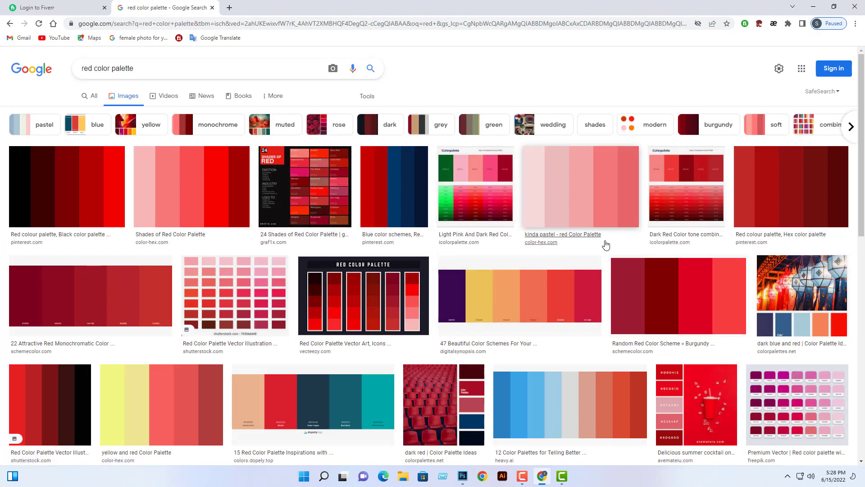
# Copy the "kinda pastel - red Color Palette" image into the Untitled-1 Photoshop document and move it toward the canvas's lower right.
pyautogui.click(604, 195)
pyautogui.rightClick(720, 177)
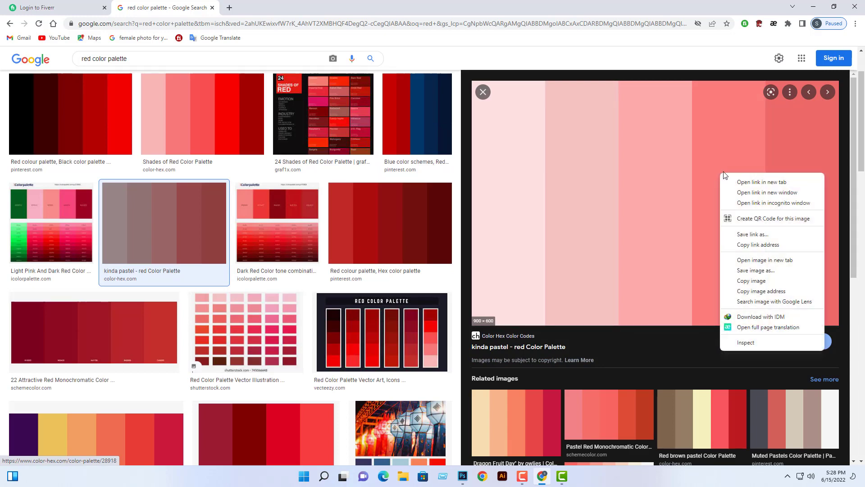
pyautogui.click(769, 282)
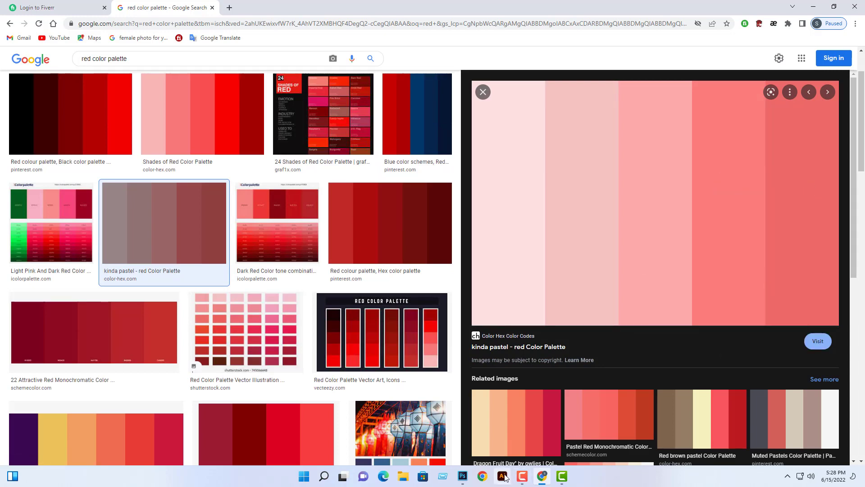
pyautogui.click(471, 475)
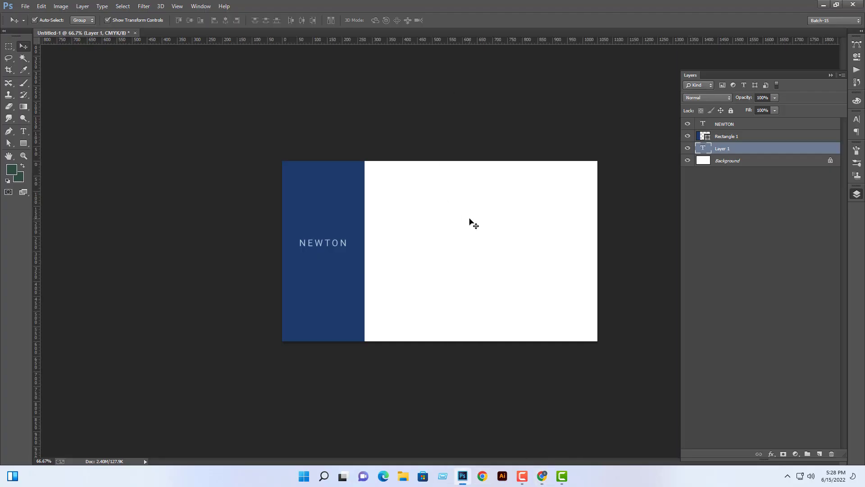
pyautogui.hotkey('ctrl', 'v')
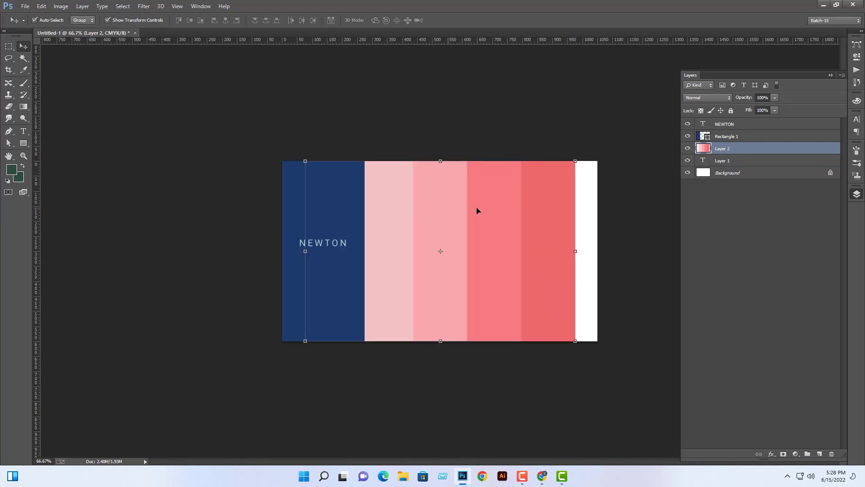
pyautogui.moveTo(477, 209); pyautogui.dragTo(523, 232)
# Recolour the blue rectangle with the palette's lightest pink, #fde0e0, sampled from the palette image.
pyautogui.click(322, 298)
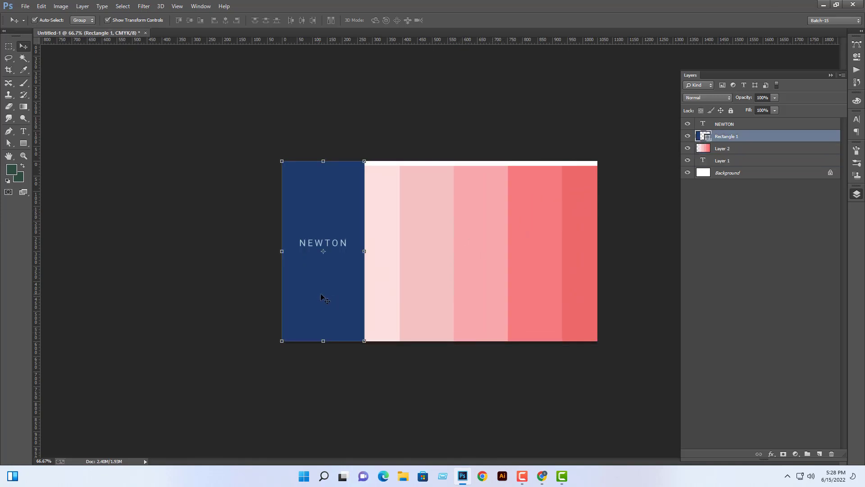
pyautogui.doubleClick(707, 138)
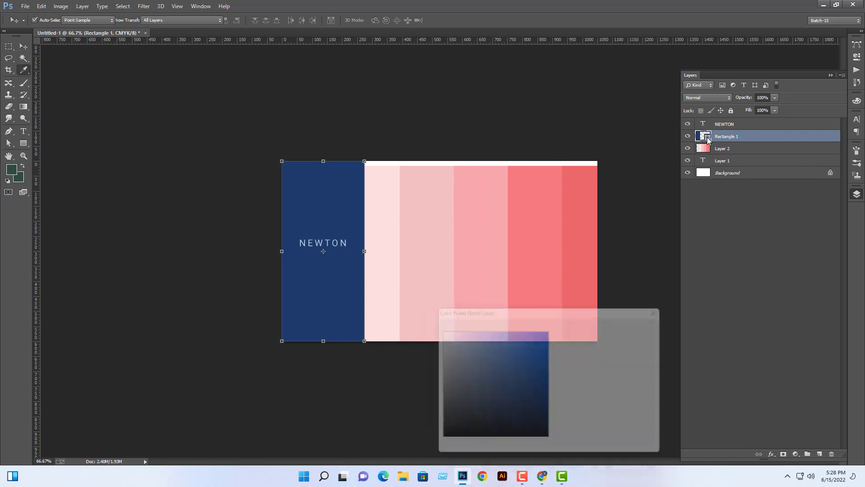
pyautogui.click(396, 248)
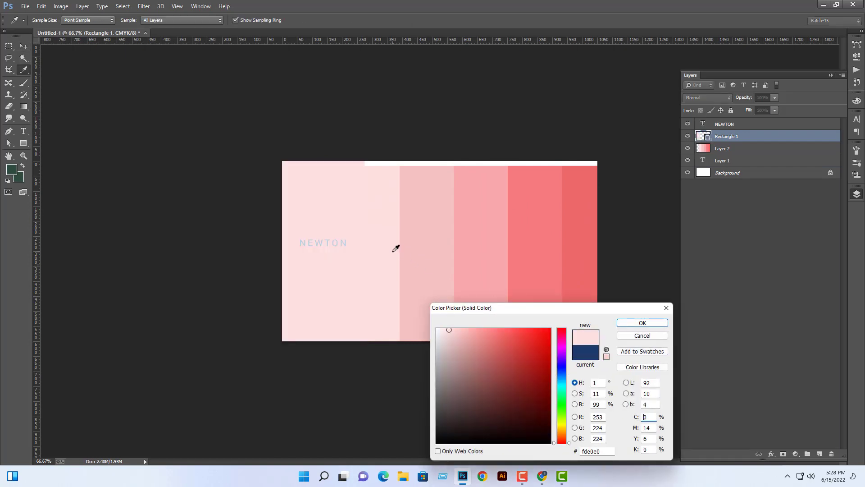
pyautogui.click(642, 322)
# Recolour the NEWTON text with the palette's darkest red, #ed6969, sampled from the palette image.
pyautogui.click(334, 244)
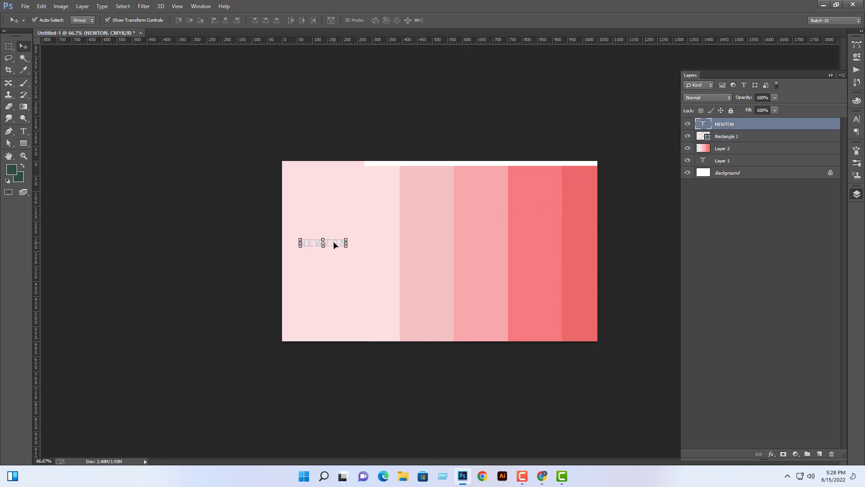
pyautogui.press('t')
pyautogui.press('Return')
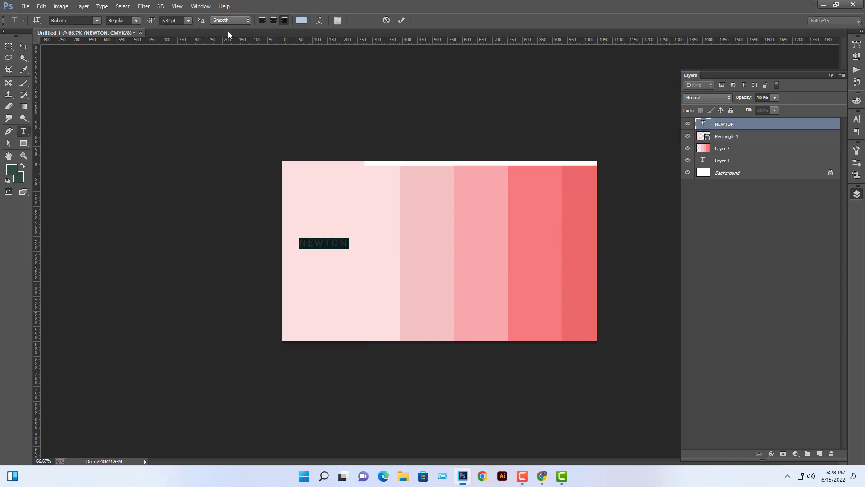
pyautogui.click(301, 21)
pyautogui.click(594, 189)
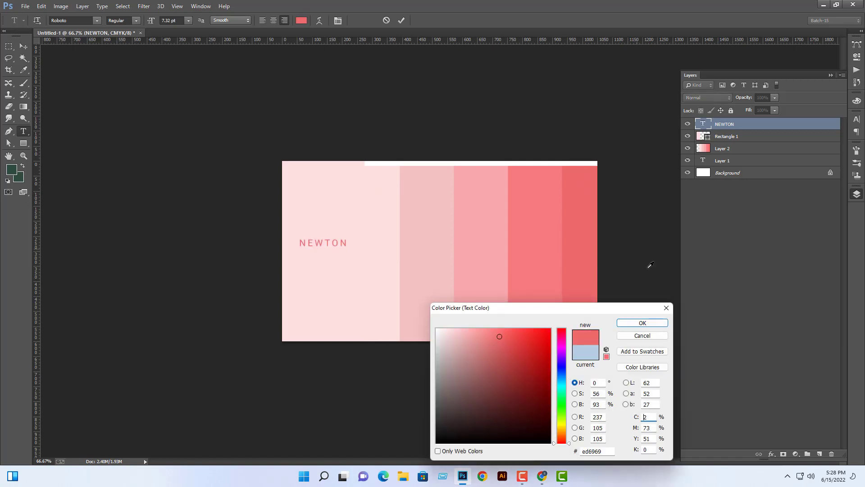
pyautogui.click(649, 322)
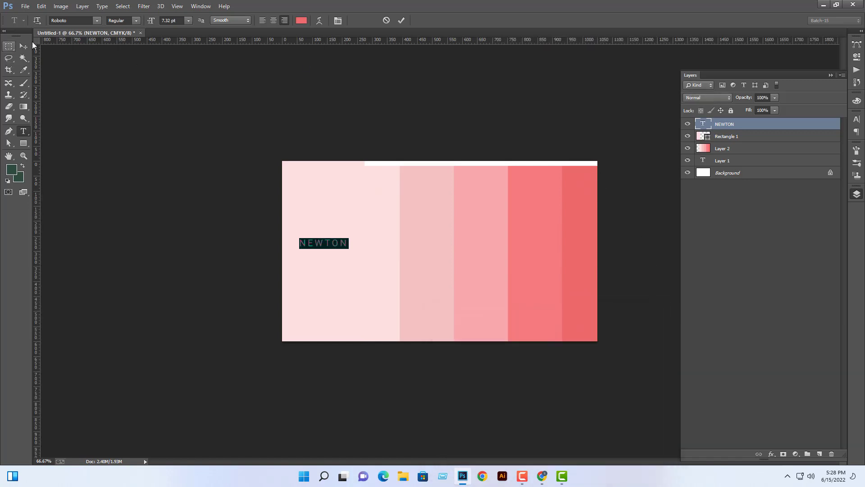
pyautogui.click(25, 46)
# Delete the red palette image from the design and review the recoloured layout.
pyautogui.click(552, 240)
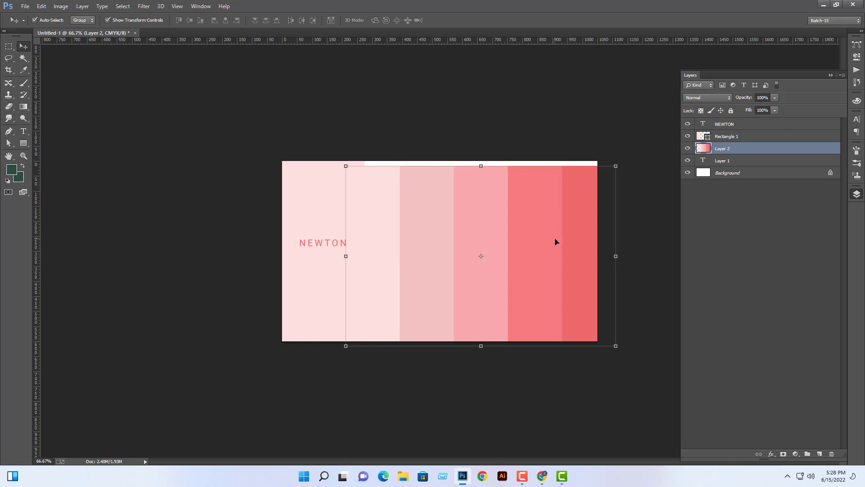
pyautogui.press('Delete')
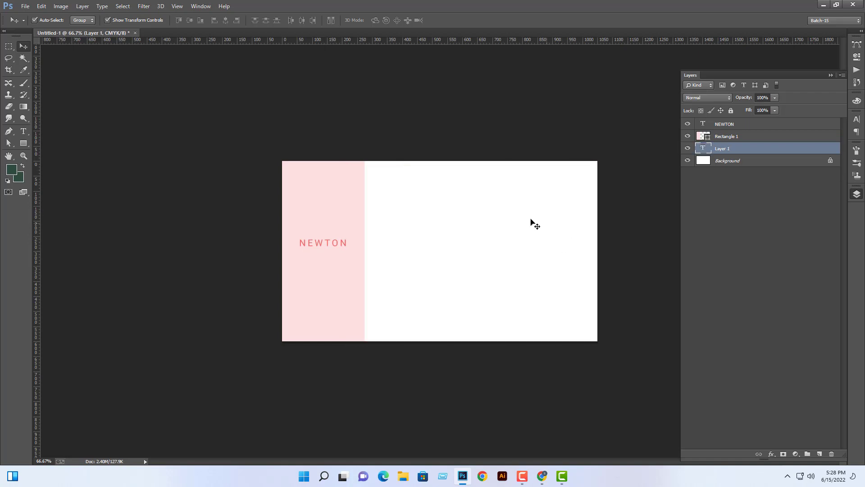
pyautogui.hotkey('ctrl', '+')
pyautogui.hotkey('ctrl', '+')
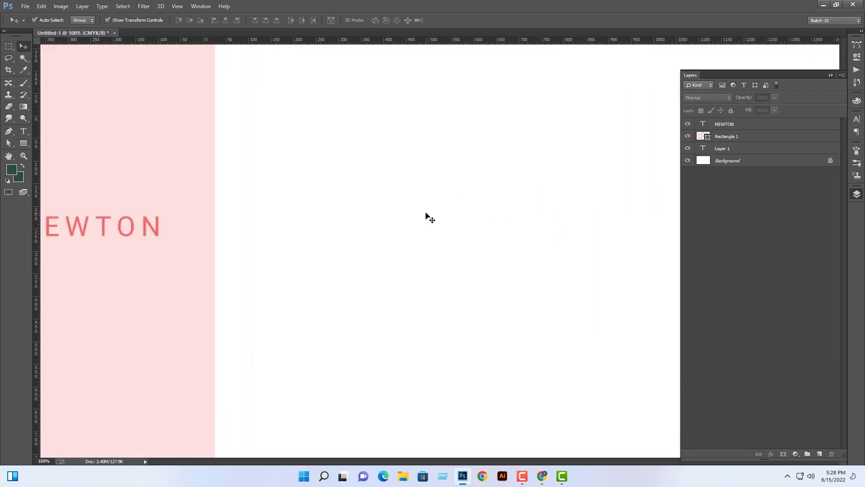
pyautogui.hotkey('ctrl', '-')
pyautogui.hotkey('ctrl', '-')
pyautogui.hotkey('ctrl', '-')
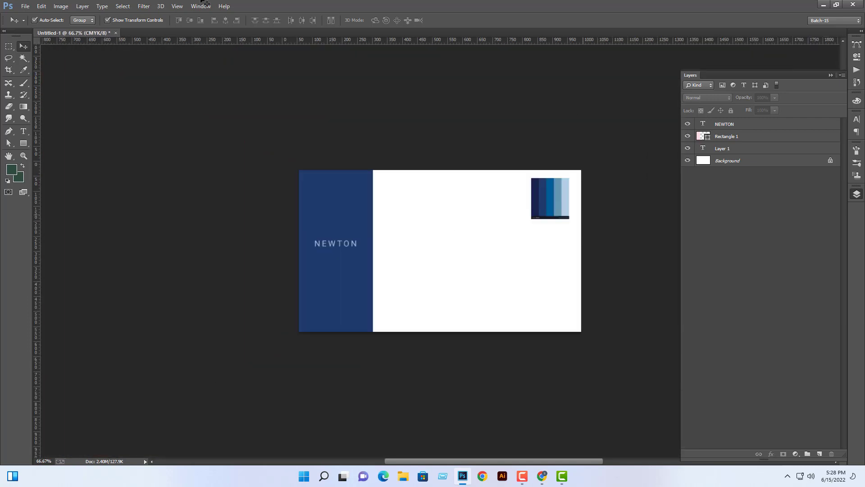
# Close all open documents without saving the changes to Untitled-1.
pyautogui.click(25, 6)
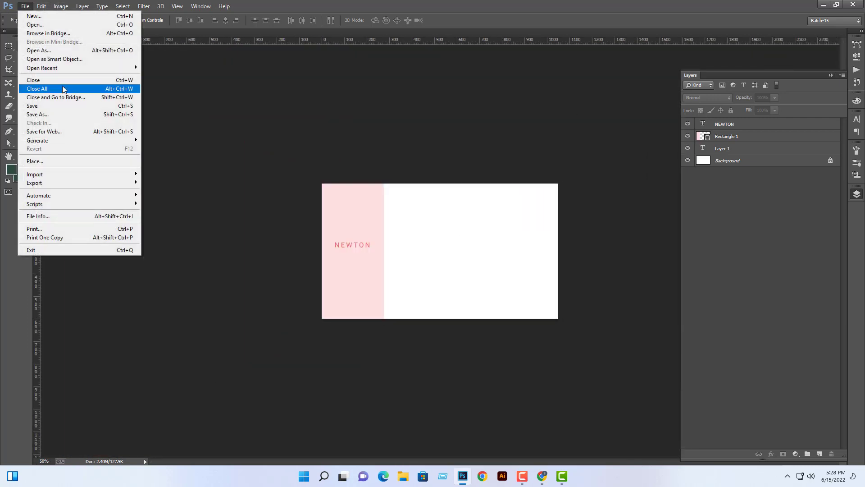
pyautogui.click(64, 90)
pyautogui.click(441, 180)
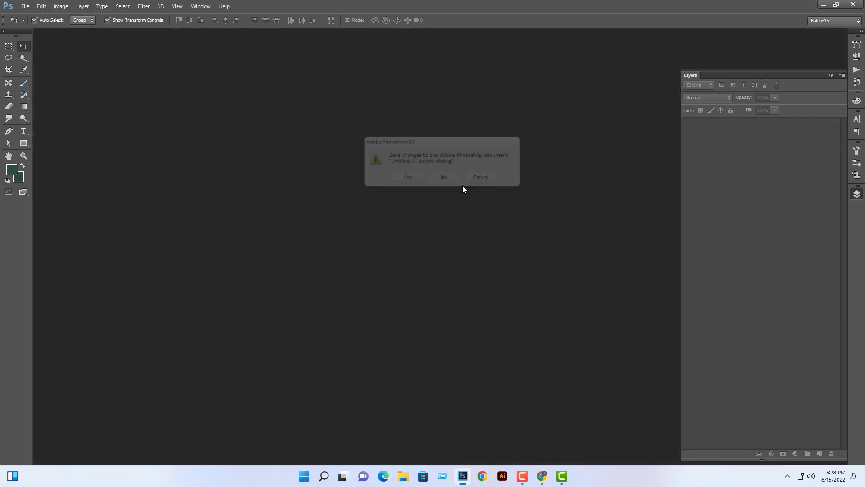
pyautogui.click(522, 476)
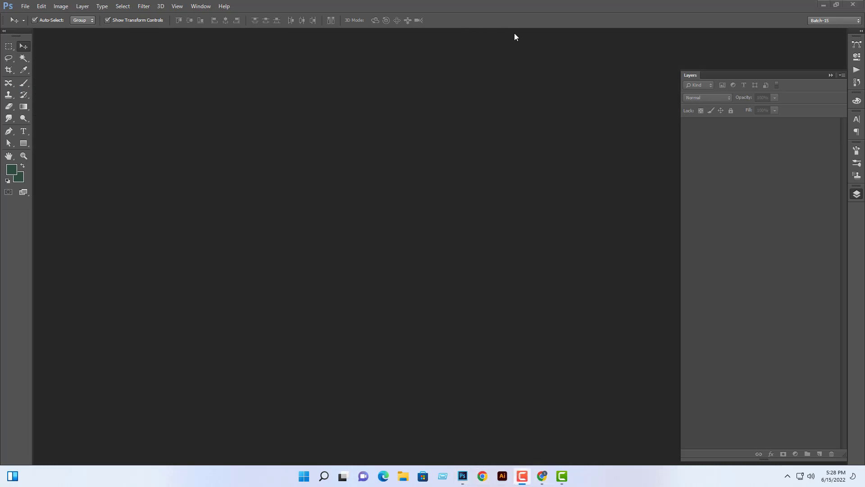